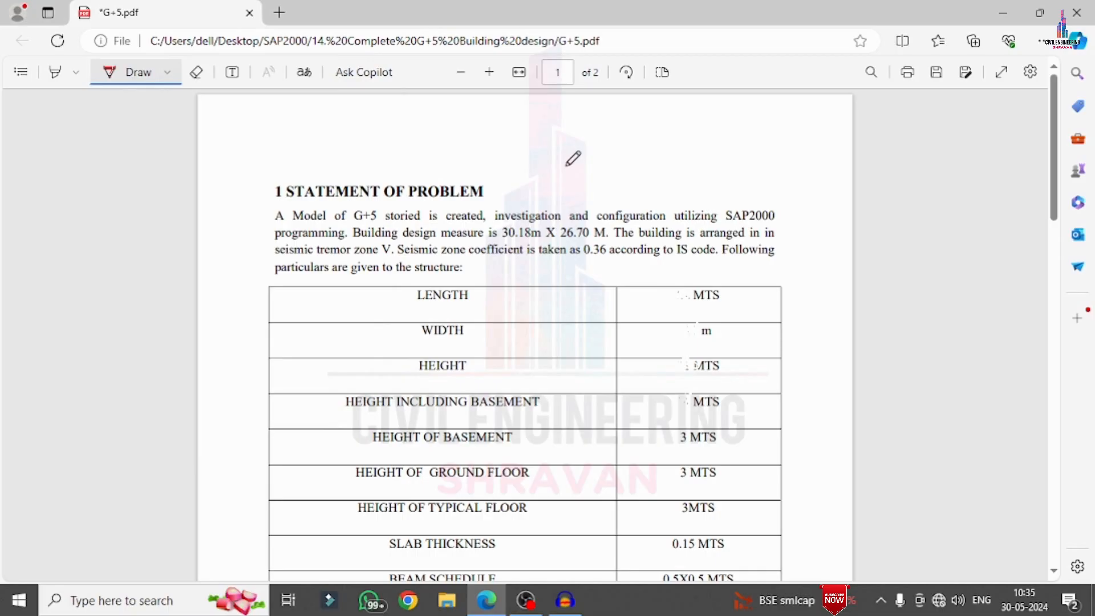
Underline the G+5 model wording, SAP2000 and the 30.18m X 26.70 M building size in the problem statement
mouse_move(288, 220)
left_mouse_down()
mouse_move(399, 233)
mouse_move(542, 224)
left_mouse_up()
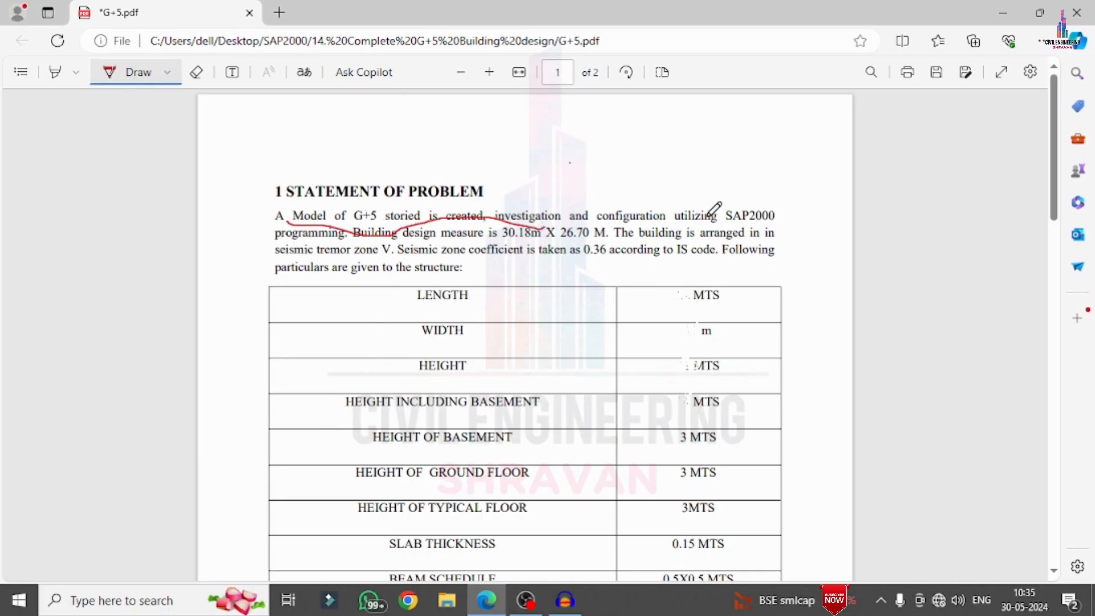
left_click_drag(713, 224, 788, 215)
left_click_drag(494, 233, 610, 237)
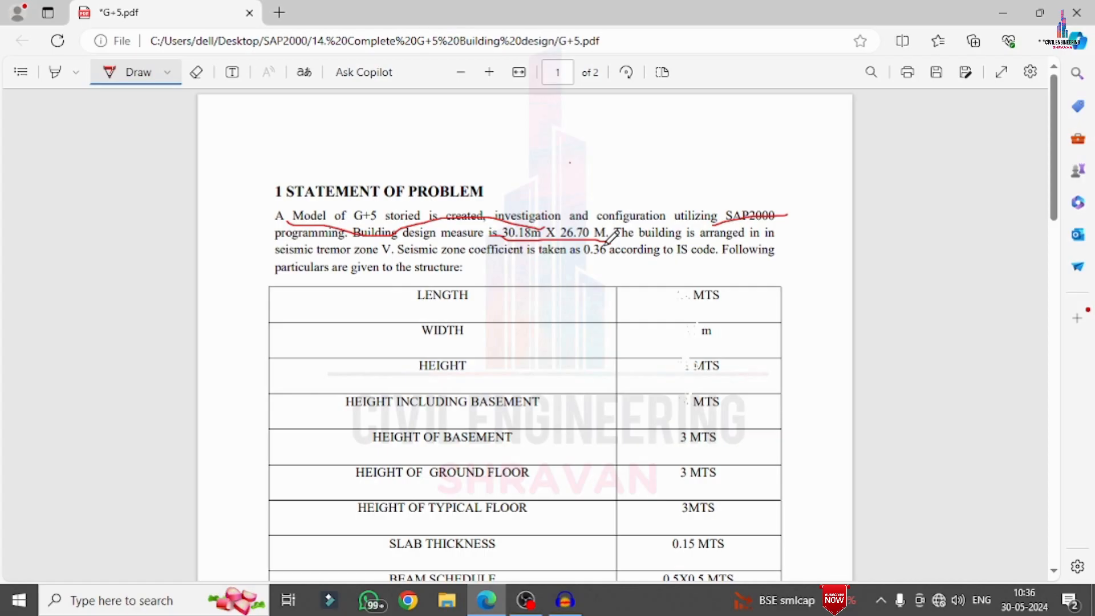
Handwrite "G+5 = 6" beside the table, 18 in the height row and 21 in the height including basement row
scroll(599, 259, "down", 1)
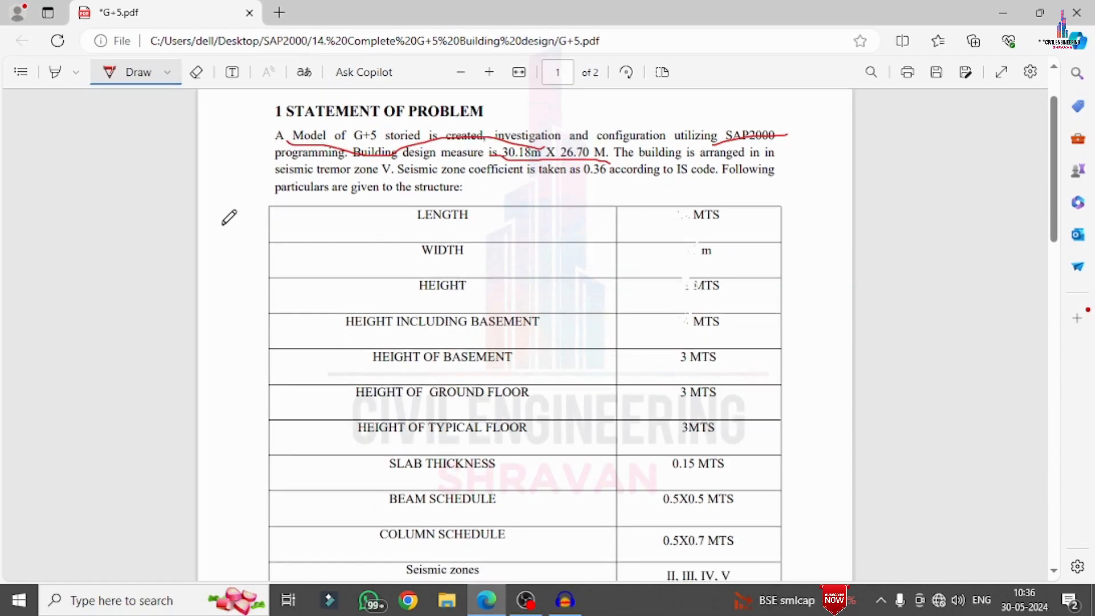
mouse_move(224, 225)
left_mouse_down()
mouse_move(244, 255)
mouse_move(254, 233)
mouse_move(242, 277)
mouse_move(261, 222)
mouse_move(268, 251)
mouse_move(258, 224)
mouse_move(313, 206)
mouse_move(342, 216)
mouse_move(319, 222)
left_mouse_up()
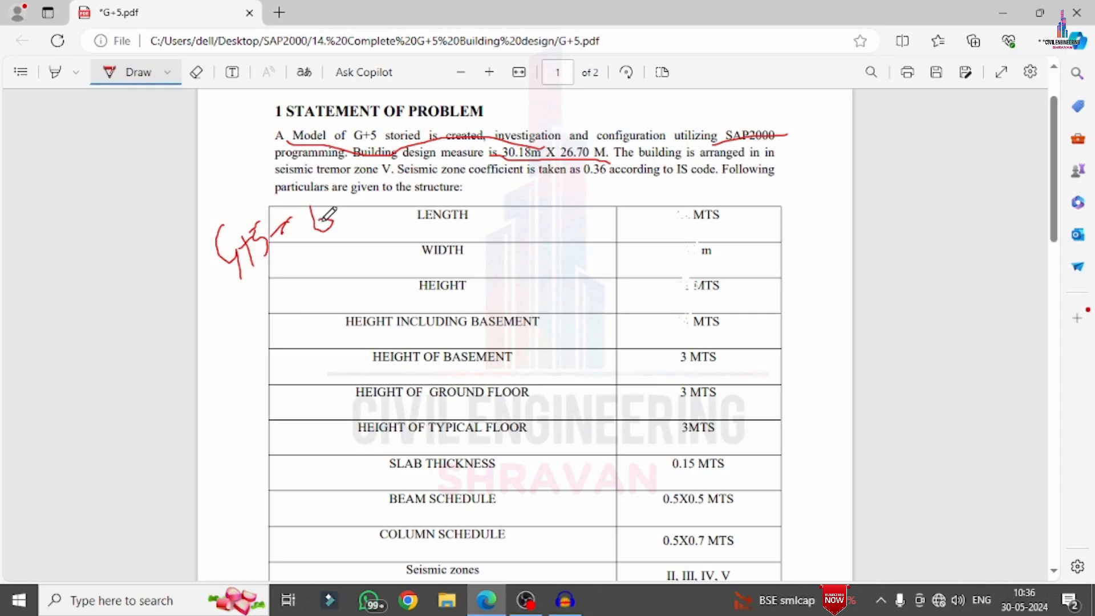
mouse_move(647, 285)
left_mouse_down()
mouse_move(648, 303)
mouse_move(666, 308)
mouse_move(656, 288)
left_mouse_up()
mouse_move(644, 326)
left_mouse_down()
mouse_move(643, 342)
mouse_move(658, 341)
left_mouse_up()
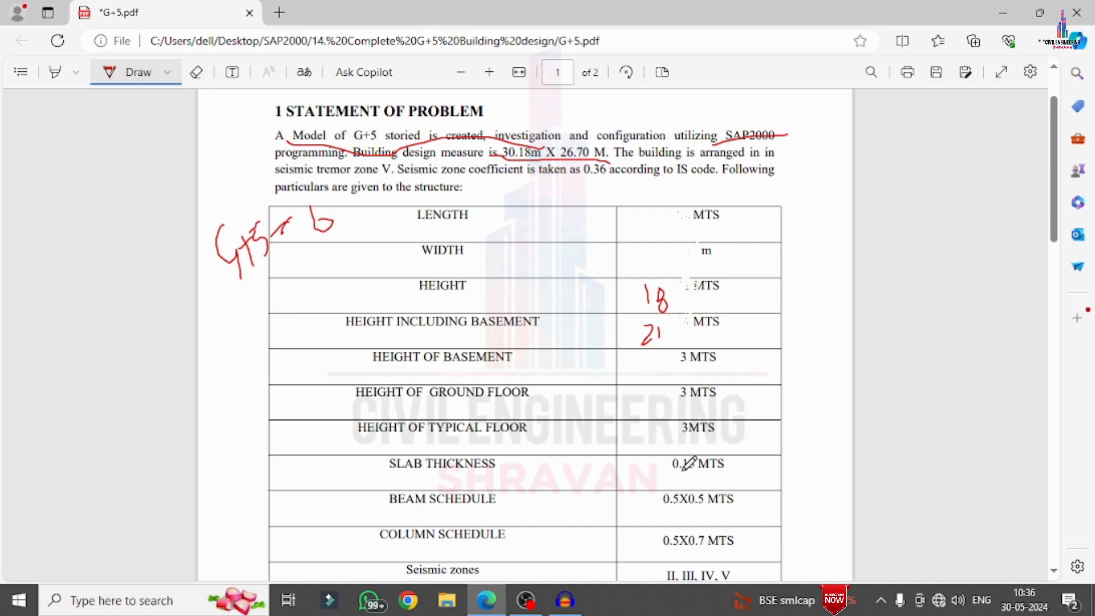
Tick the beam schedule, circle the 0.5X0.7 column size, box seismic zone V and tick soil type II
scroll(687, 465, "down", 5)
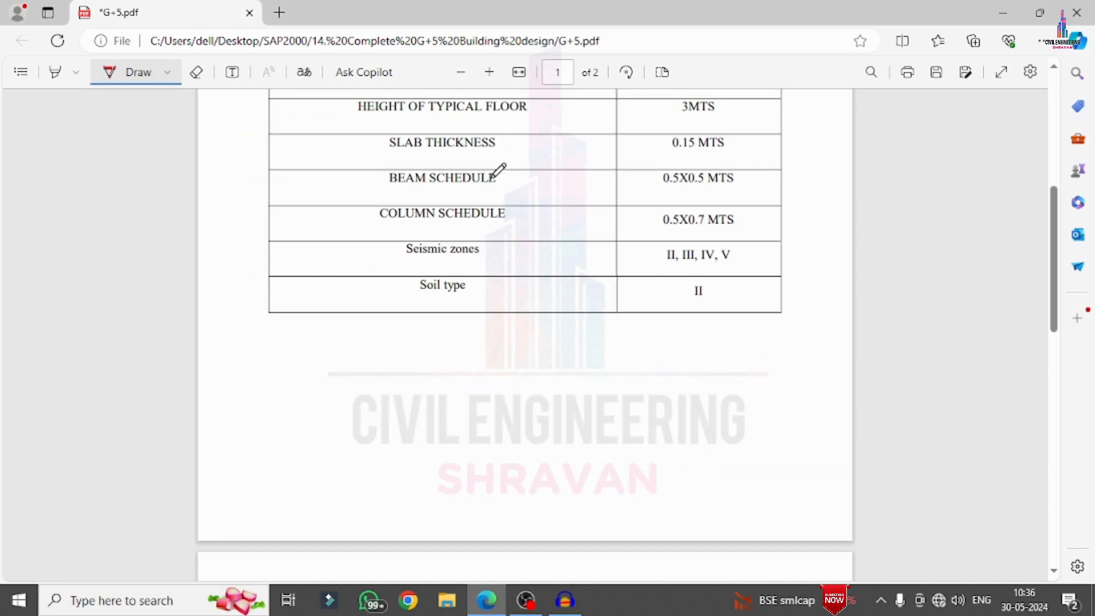
mouse_move(503, 183)
left_mouse_down()
mouse_move(509, 191)
mouse_move(528, 153)
left_mouse_up()
mouse_move(647, 224)
left_mouse_down()
mouse_move(713, 222)
mouse_move(728, 204)
mouse_move(627, 231)
left_mouse_up()
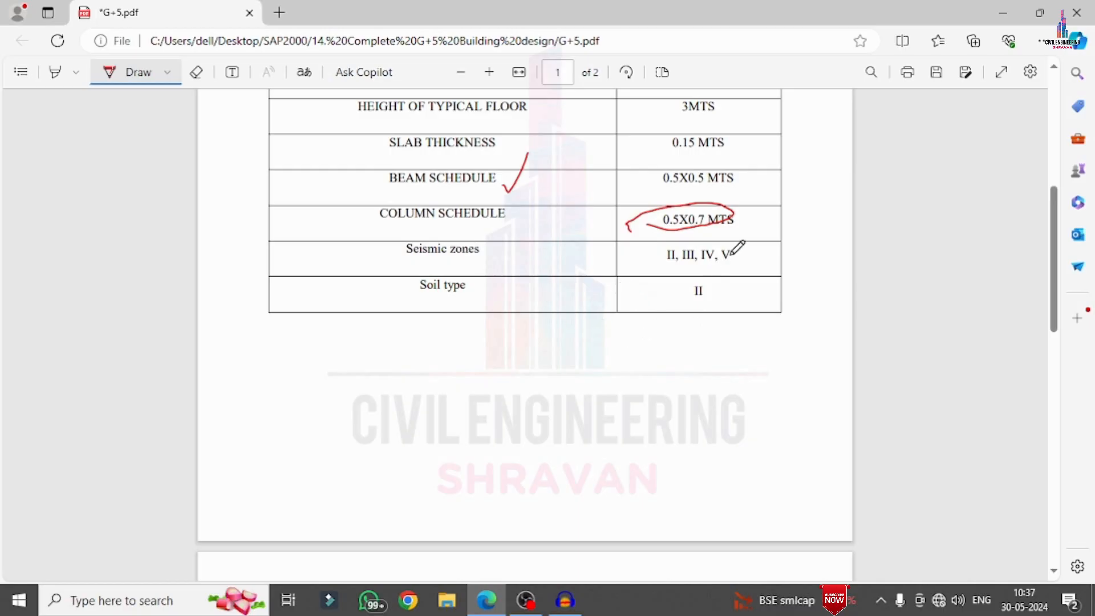
mouse_move(718, 247)
left_mouse_down()
mouse_move(724, 261)
mouse_move(732, 252)
left_mouse_up()
left_click_drag(710, 288, 824, 219)
Number the two apartment units on the floor plan 1 and 2 by hand
scroll(795, 242, "down", 7)
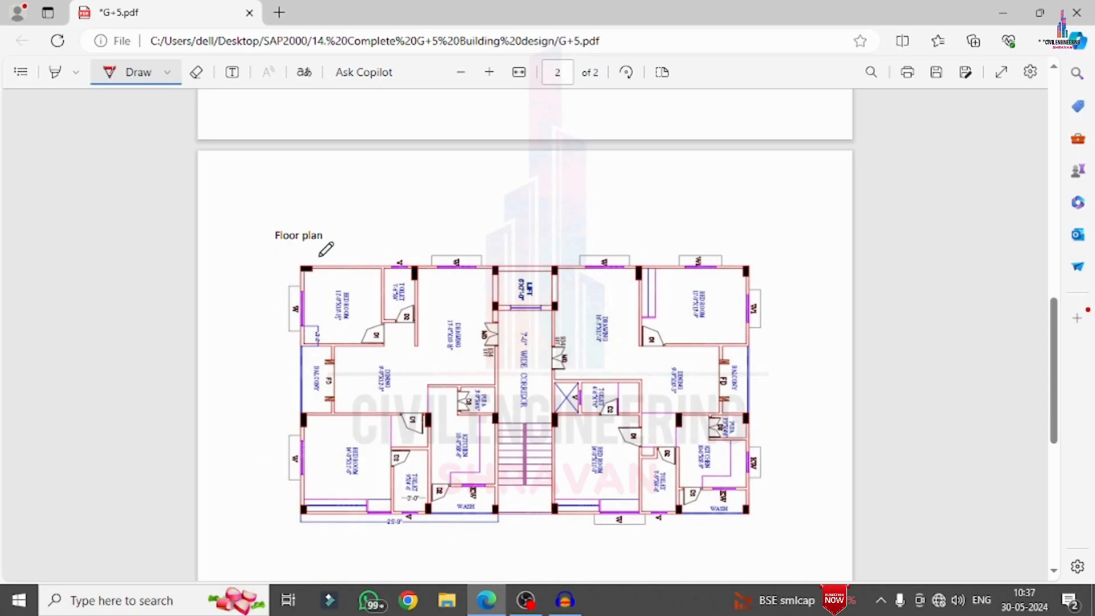
left_click_drag(395, 360, 395, 388)
mouse_move(615, 361)
left_mouse_down()
mouse_move(625, 374)
mouse_move(645, 365)
left_mouse_up()
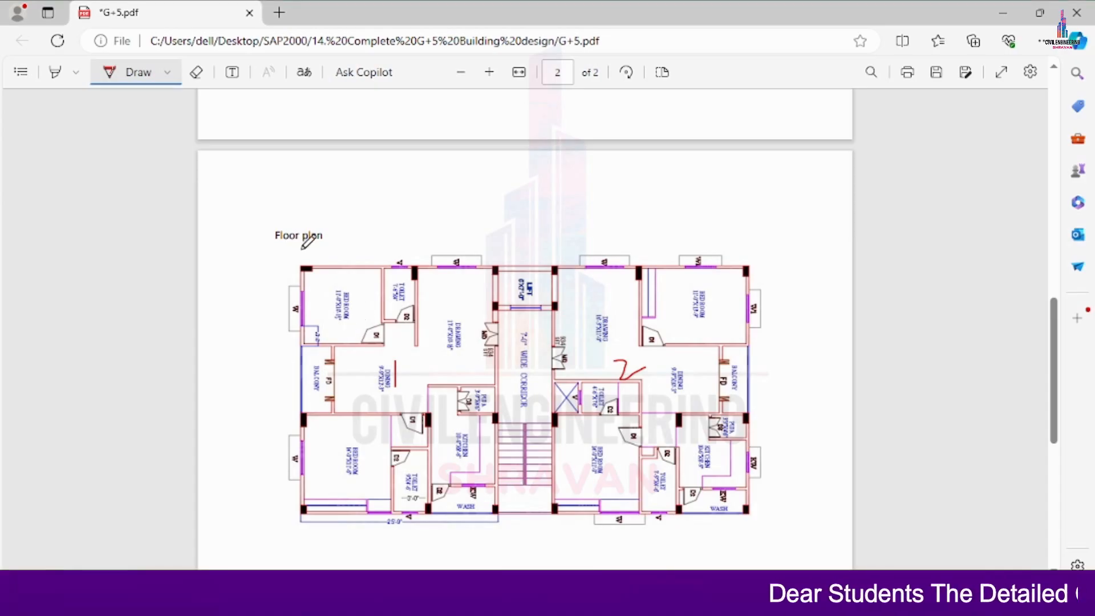
Draw six extension lines downward from the columns along the floor plan's lower edge to mark the bays
scroll(310, 247, "down", 3)
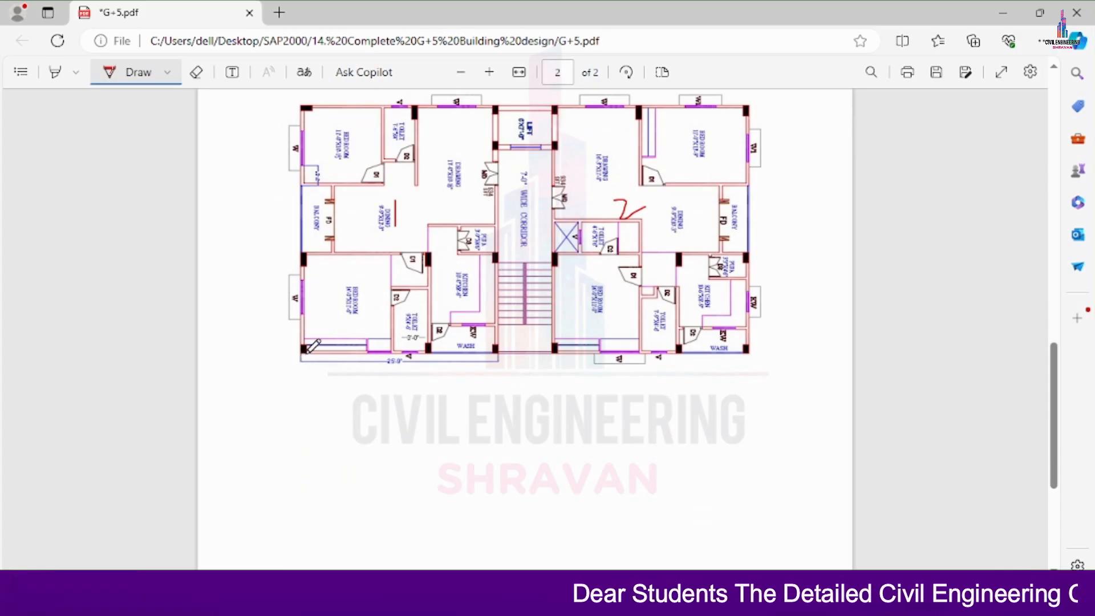
left_click_drag(308, 354, 301, 425)
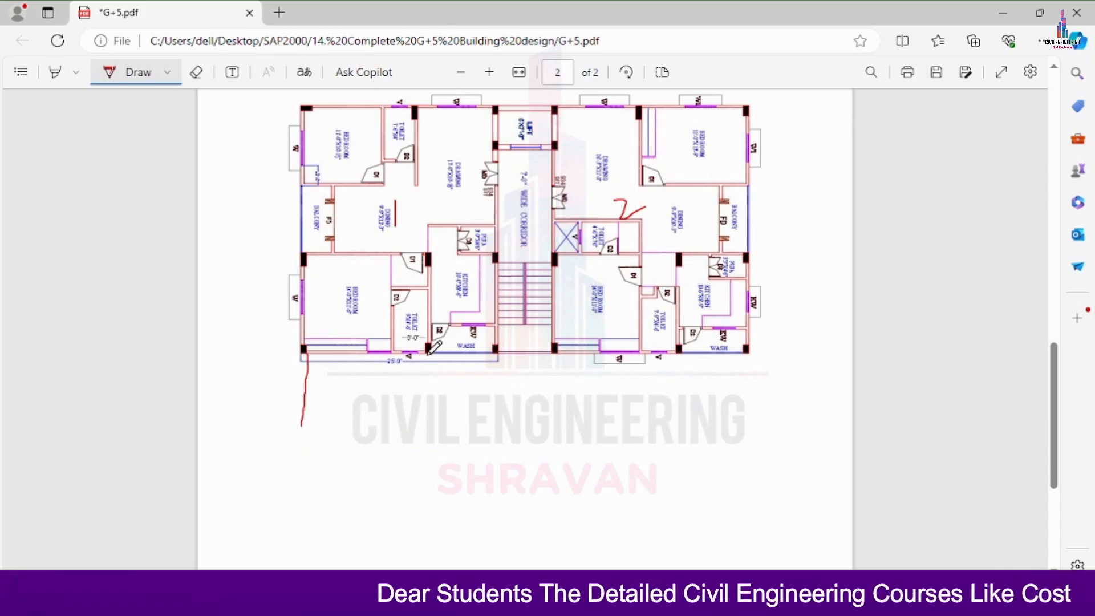
left_click_drag(429, 355, 423, 433)
left_click_drag(497, 354, 483, 435)
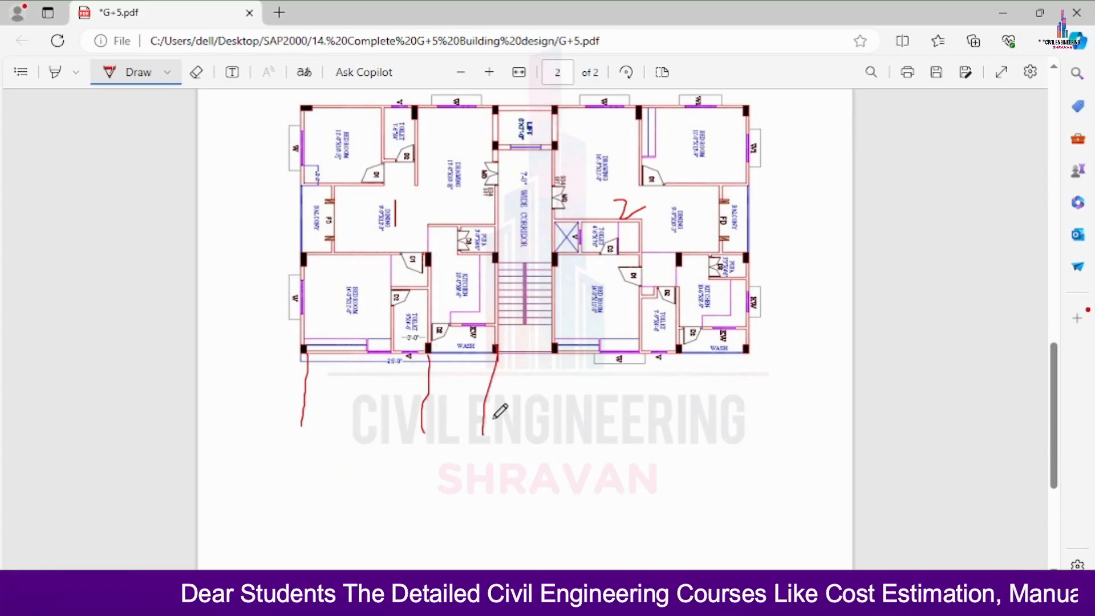
left_click_drag(555, 349, 558, 431)
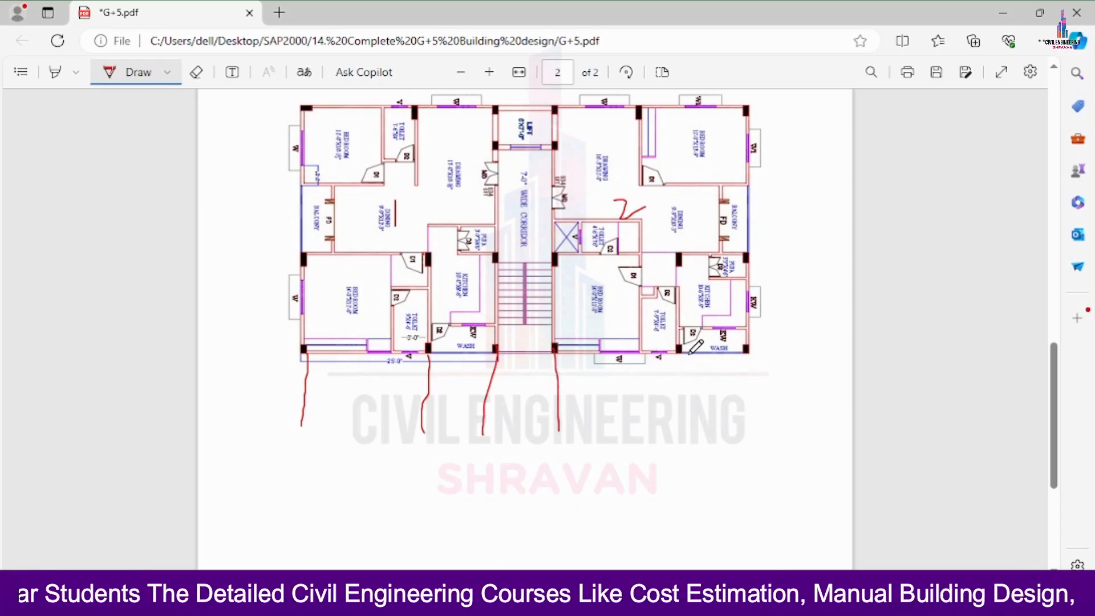
left_click_drag(679, 353, 689, 428)
left_click_drag(749, 353, 753, 417)
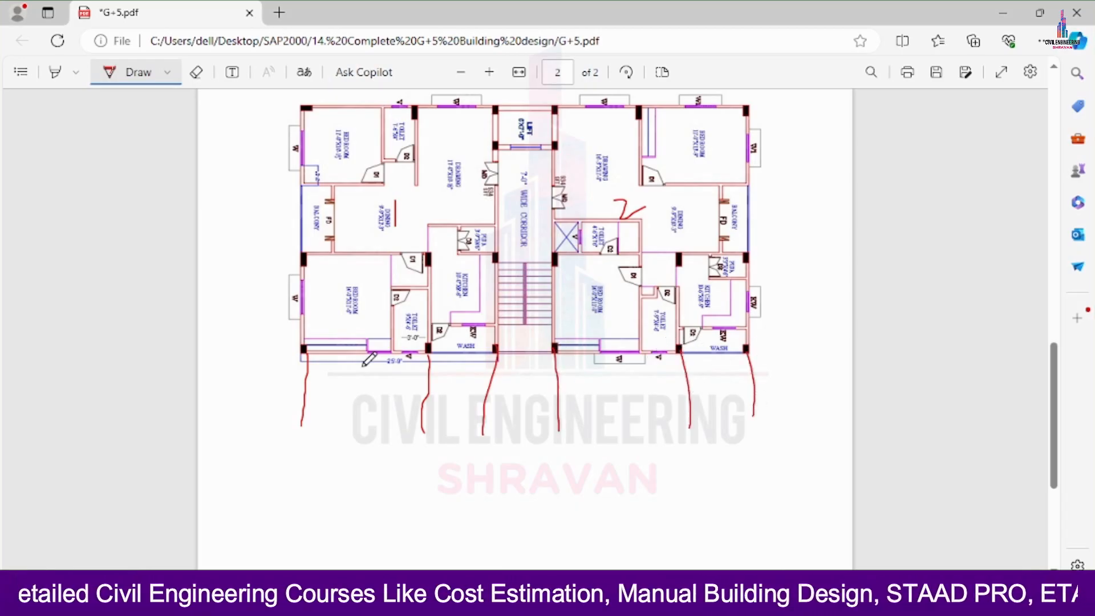
Handwrite the bay widths 5, 3, 3, 5 and 3 between the extension lines below the floor plan
mouse_move(361, 399)
left_mouse_down()
mouse_move(370, 427)
mouse_move(376, 398)
mouse_move(454, 406)
mouse_move(440, 423)
left_mouse_up()
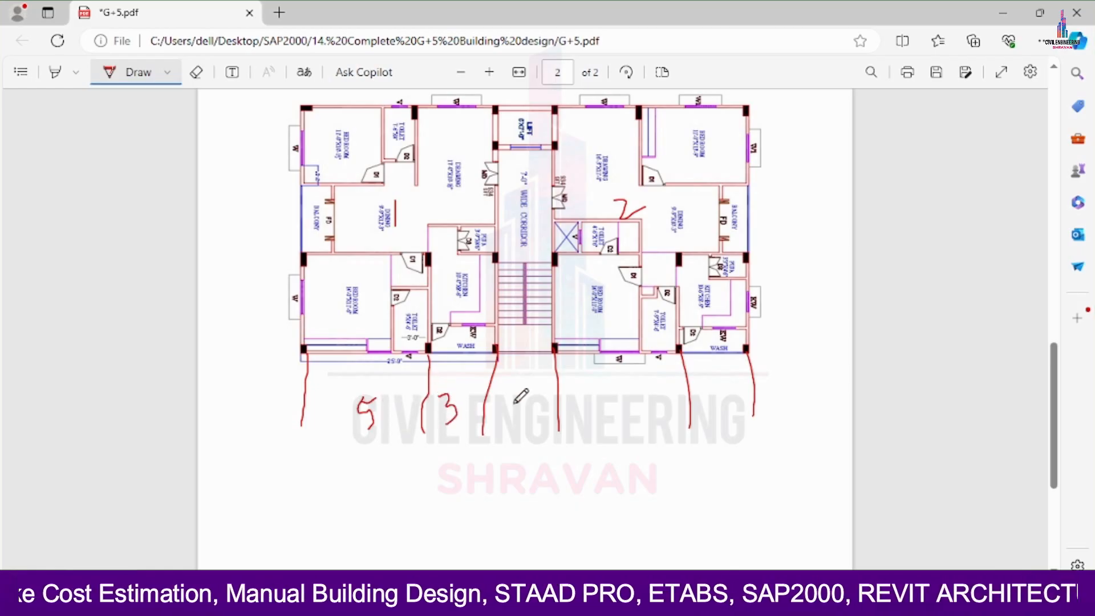
mouse_move(515, 395)
left_mouse_down()
mouse_move(538, 394)
mouse_move(526, 428)
left_mouse_up()
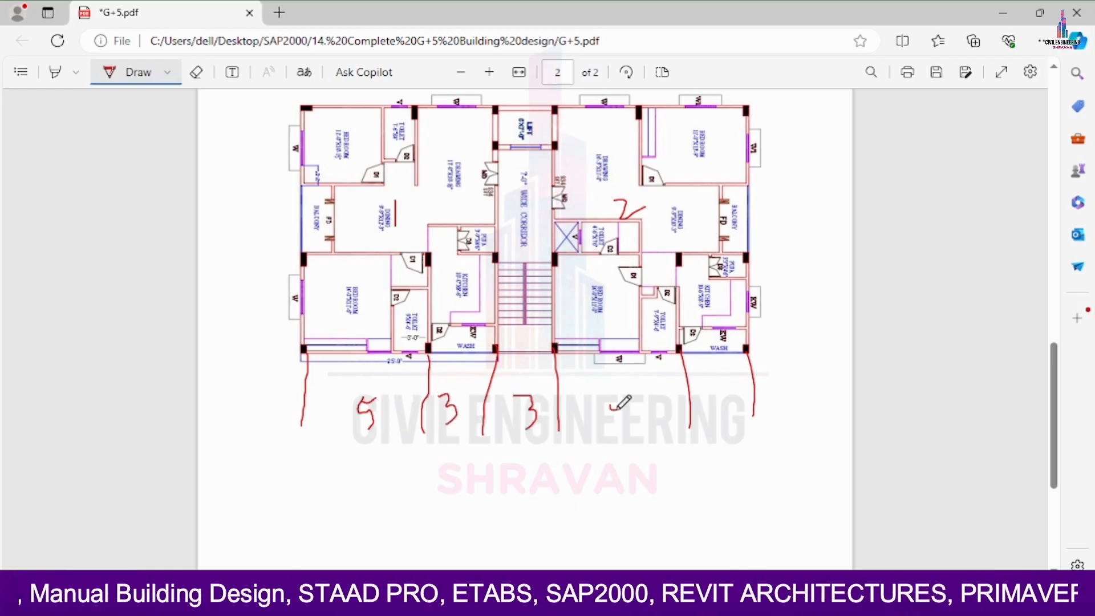
mouse_move(617, 408)
left_mouse_down()
mouse_move(615, 426)
mouse_move(628, 393)
left_mouse_up()
mouse_move(695, 394)
left_mouse_down()
mouse_move(708, 401)
mouse_move(700, 415)
left_mouse_up()
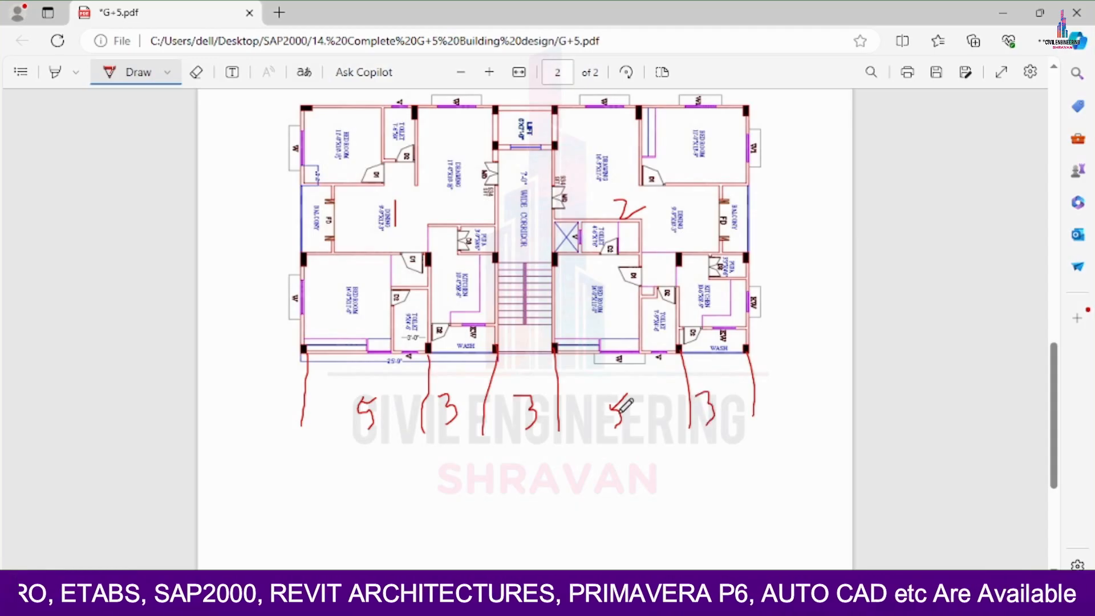
Mark off the bays along the plan's left side and handwrite 4 for the lower, 2 for the upper and 4 for the middle bay
left_click_drag(307, 258, 218, 268)
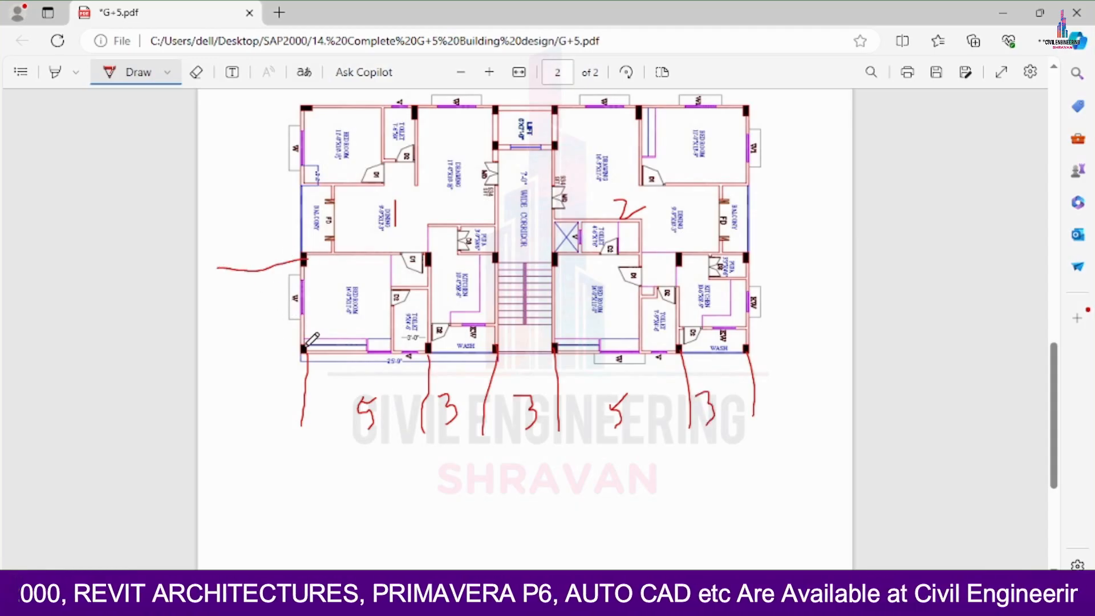
left_click_drag(305, 345, 209, 335)
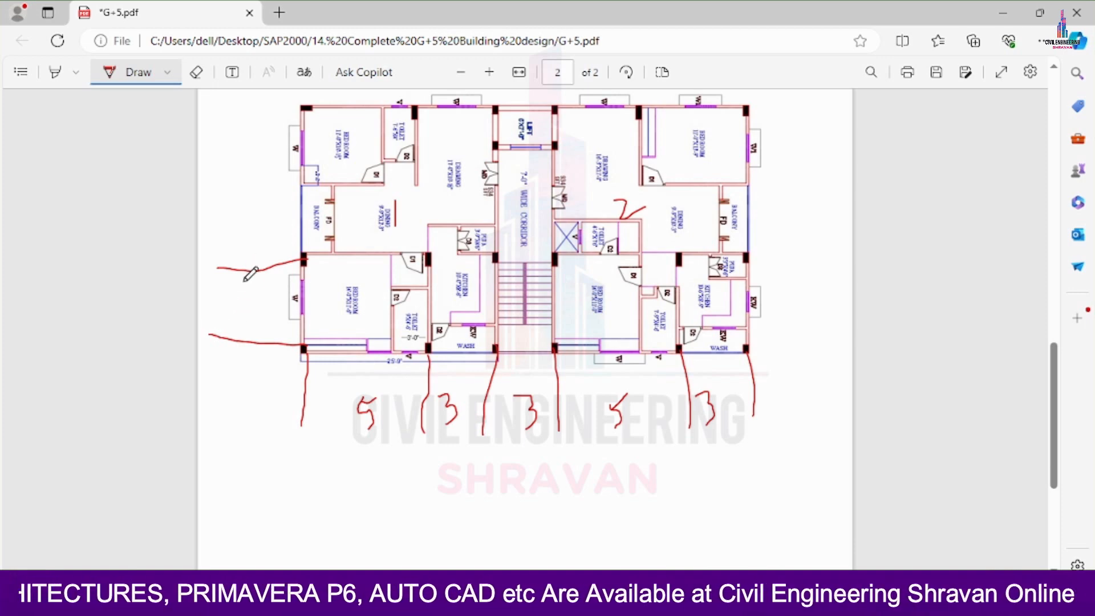
left_click_drag(245, 277, 238, 336)
mouse_move(213, 296)
left_mouse_down()
mouse_move(233, 308)
mouse_move(226, 330)
left_mouse_up()
left_click_drag(311, 147, 223, 151)
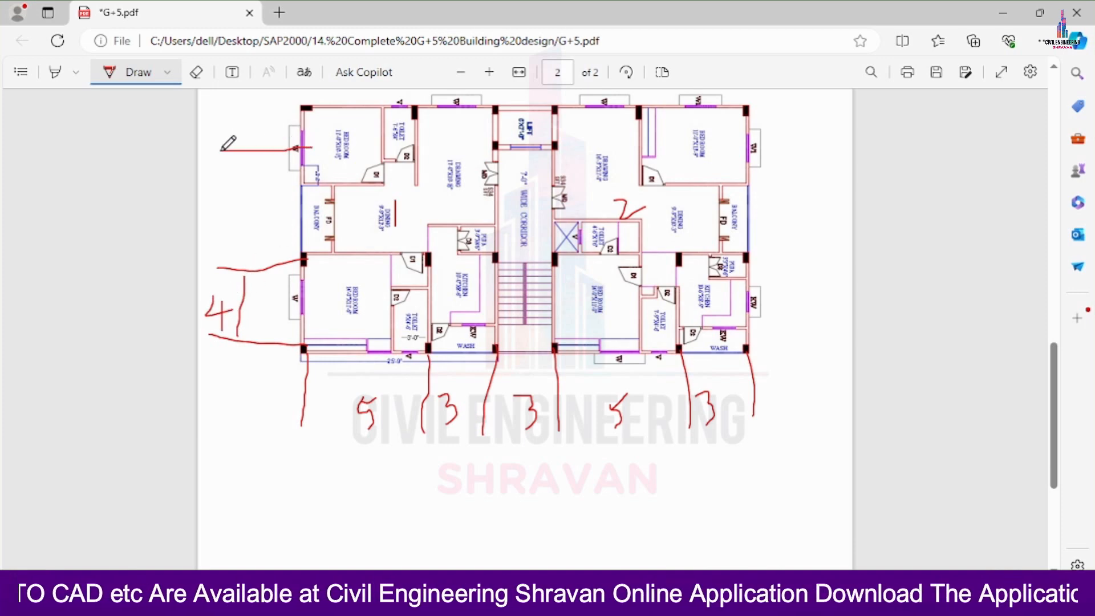
mouse_move(298, 108)
left_mouse_down()
mouse_move(227, 117)
mouse_move(276, 137)
left_mouse_up()
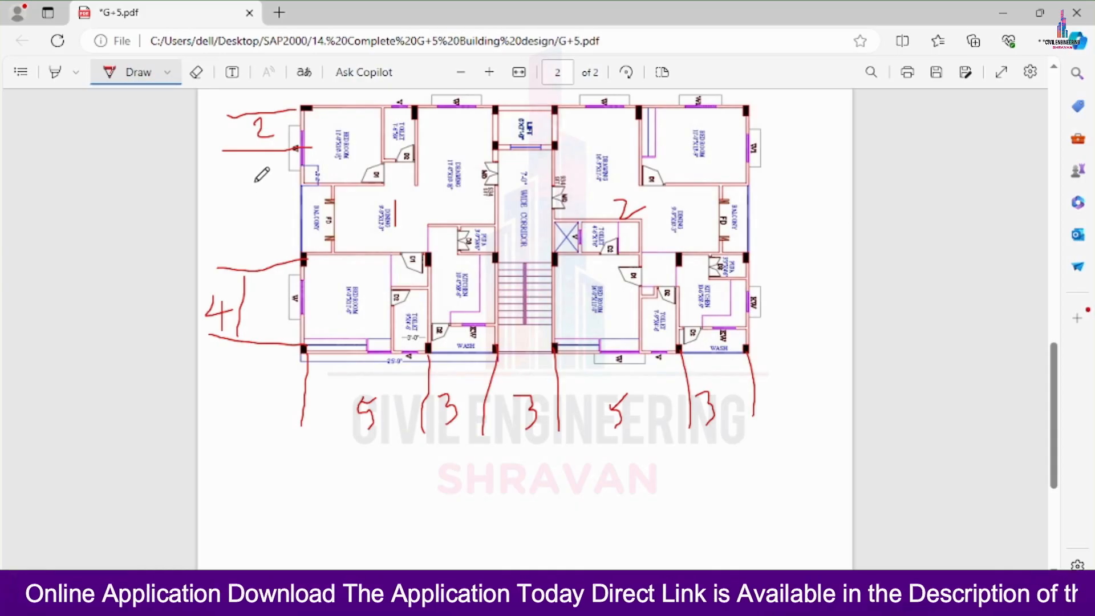
mouse_move(251, 182)
left_mouse_down()
mouse_move(280, 185)
mouse_move(268, 205)
mouse_move(262, 194)
mouse_move(288, 184)
mouse_move(279, 214)
left_mouse_up()
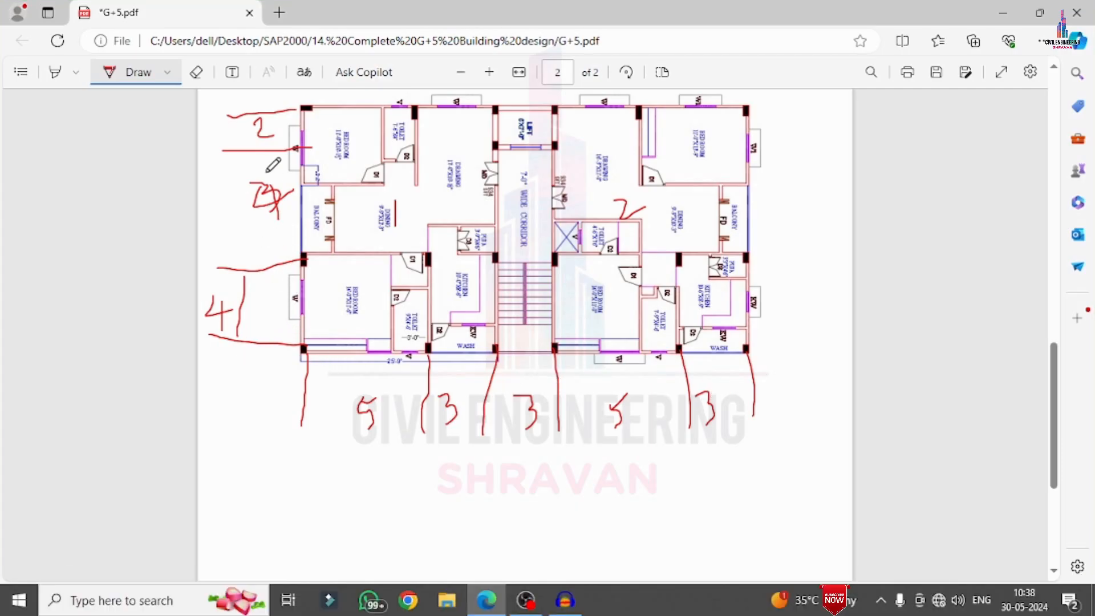
Draw a lengthwise arrow below the floor plan with the total 20, and write the total 10 beside the plan's right side
scroll(437, 312, "up", 3)
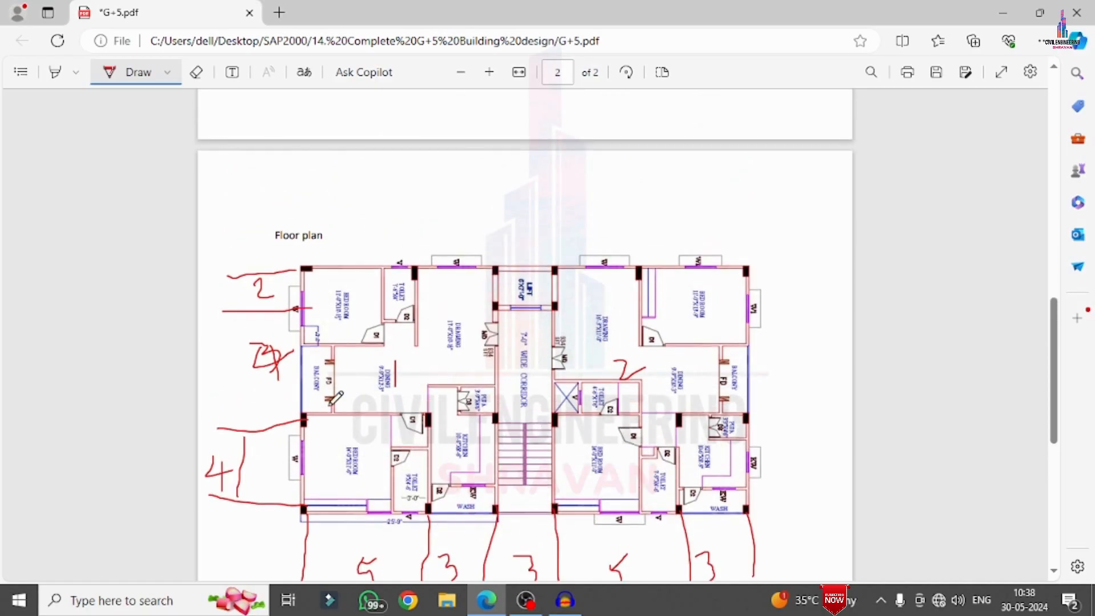
scroll(433, 326, "down", 3)
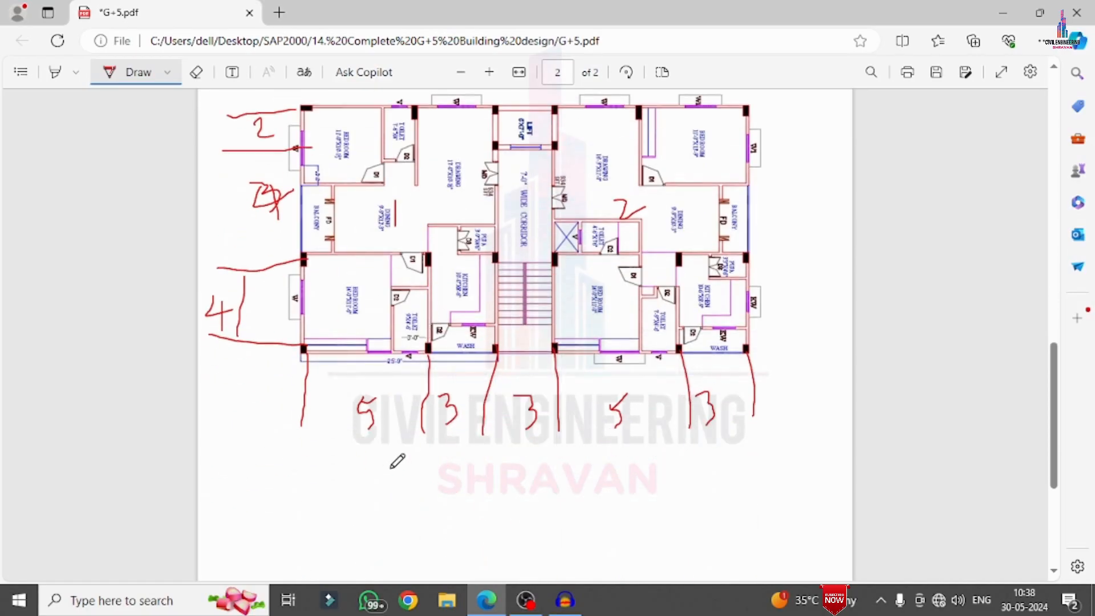
mouse_move(368, 480)
left_mouse_down()
mouse_move(535, 487)
mouse_move(503, 524)
left_mouse_up()
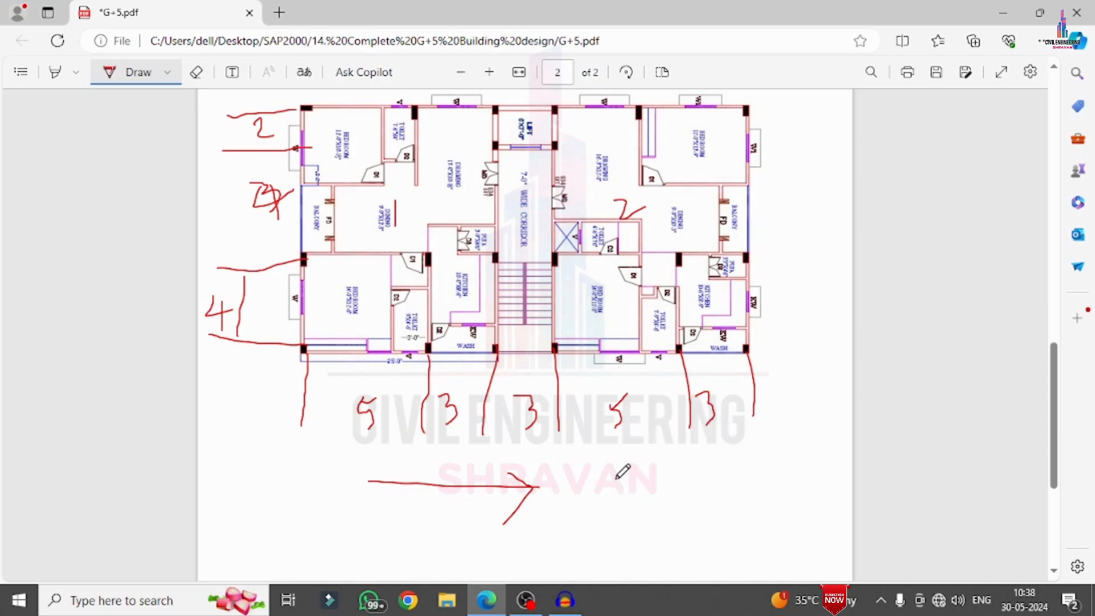
mouse_move(617, 474)
left_mouse_down()
mouse_move(632, 508)
mouse_move(649, 503)
left_mouse_up()
mouse_move(672, 467)
left_mouse_down()
mouse_move(668, 494)
mouse_move(673, 467)
left_mouse_up()
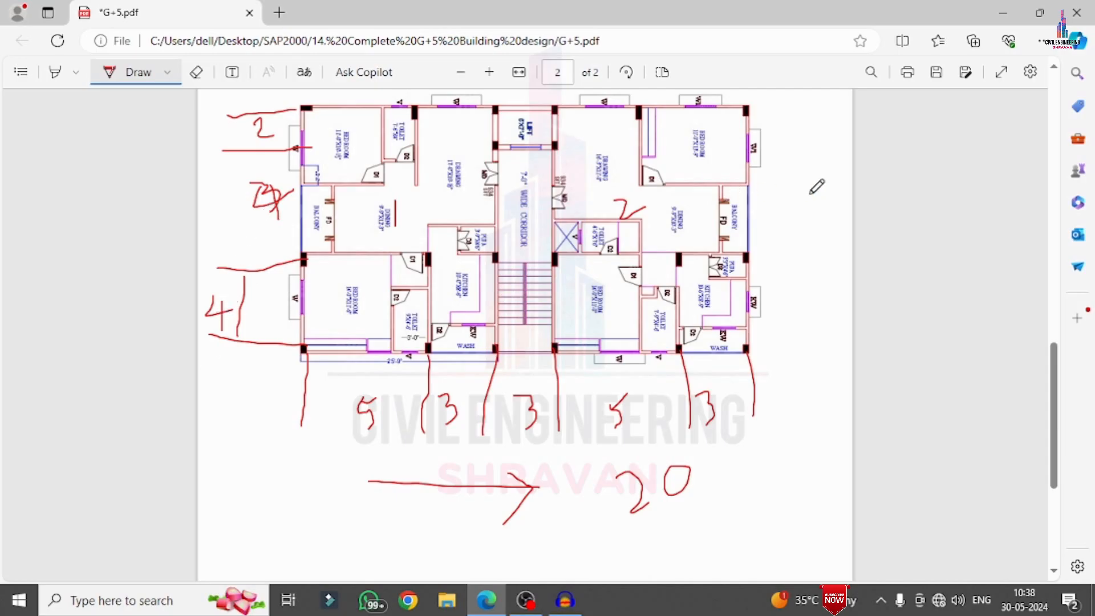
left_click_drag(806, 187, 808, 238)
left_click_drag(842, 178, 839, 181)
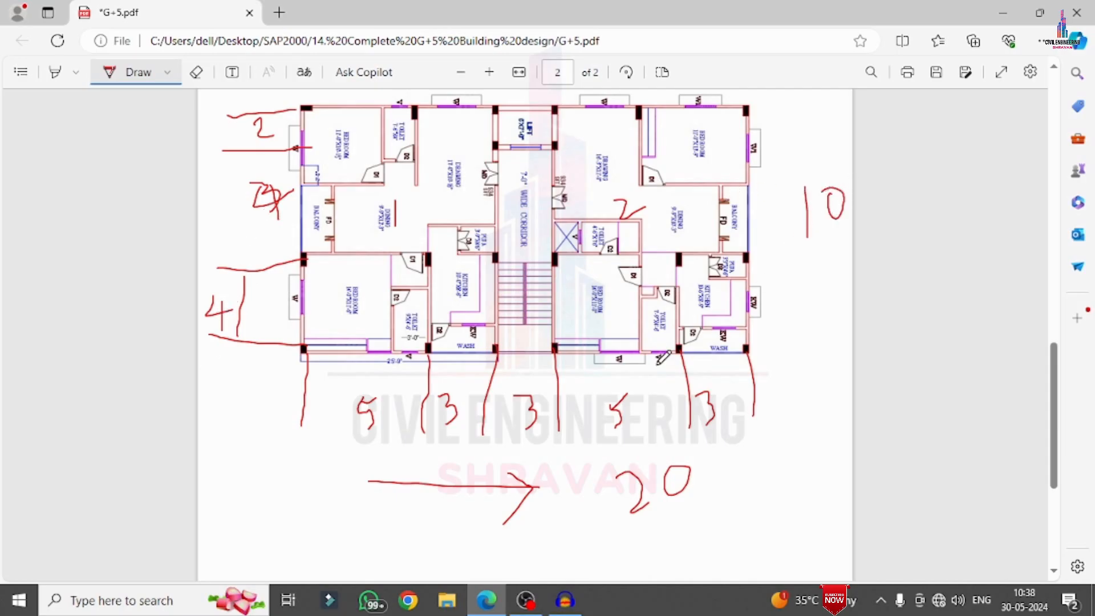
Draw slanted strokes through the 30.18m and 26.70 M dimensions in the problem statement
scroll(536, 290, "up", 10)
left_click_drag(524, 231, 563, 163)
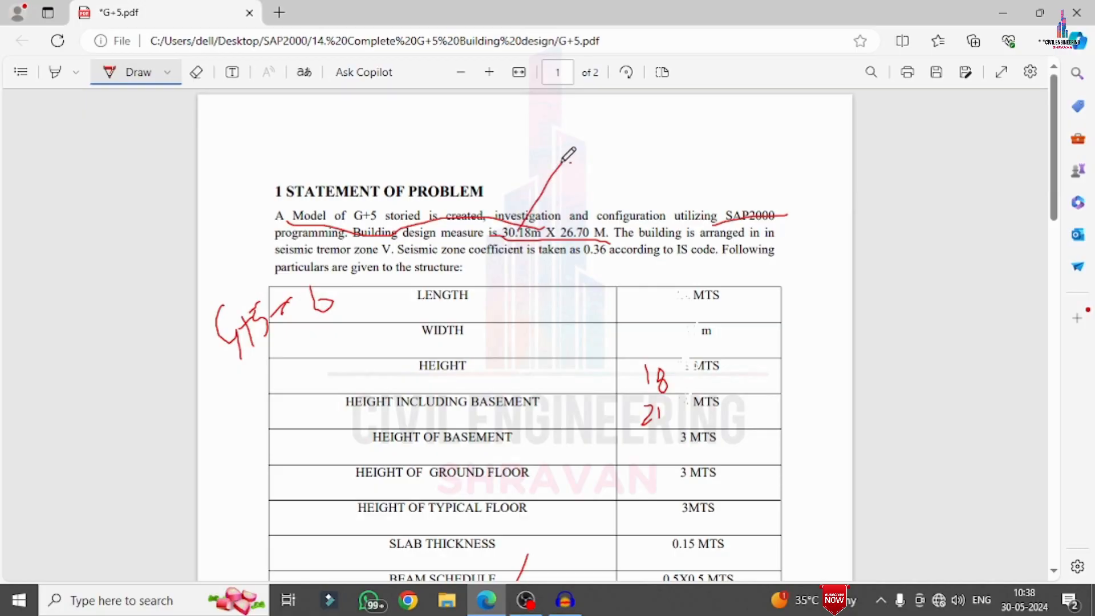
left_click_drag(577, 234, 618, 141)
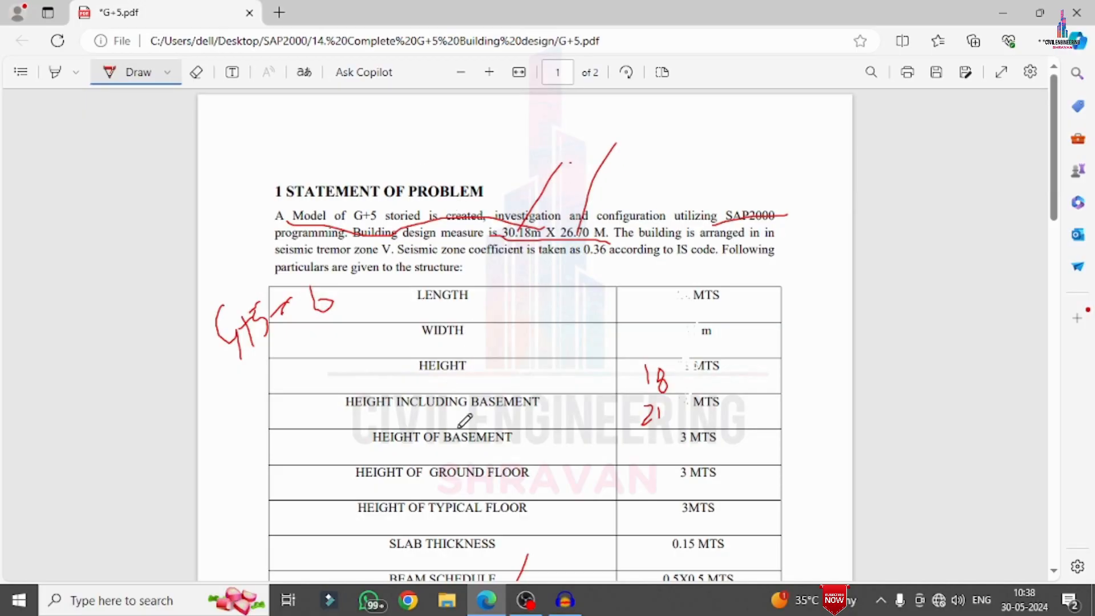
Handwrite the concrete grade M30 in the blank area below the parameter table
scroll(499, 328, "down", 10)
scroll(504, 322, "down", 4)
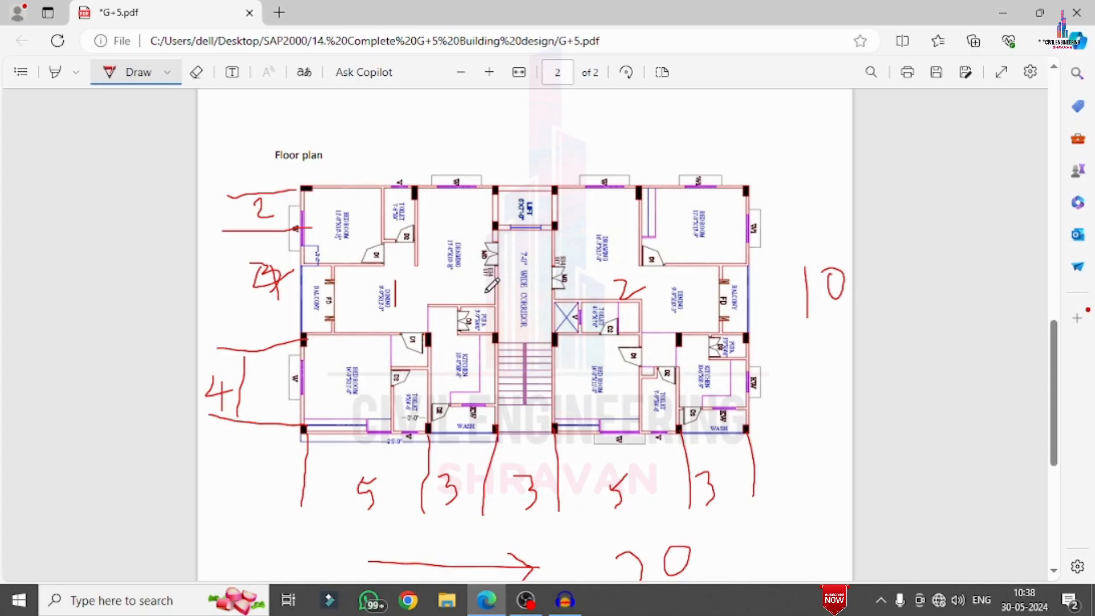
scroll(386, 227, "up", 10)
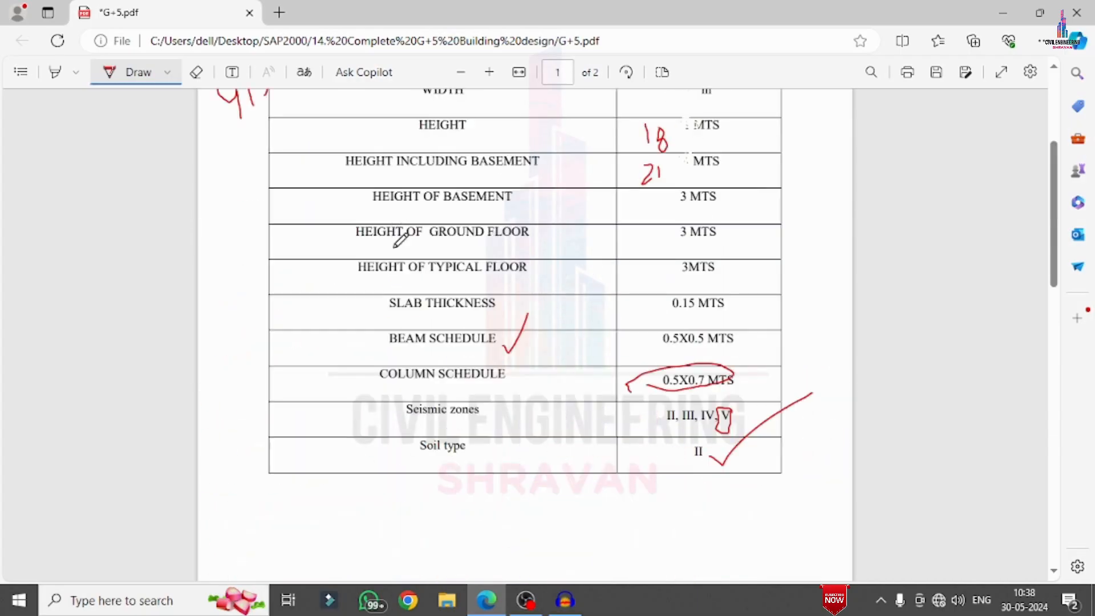
scroll(399, 239, "down", 5)
mouse_move(362, 292)
left_mouse_down()
mouse_move(375, 313)
mouse_move(394, 288)
mouse_move(409, 330)
mouse_move(428, 306)
mouse_move(435, 337)
mouse_move(458, 328)
mouse_move(463, 307)
left_mouse_up()
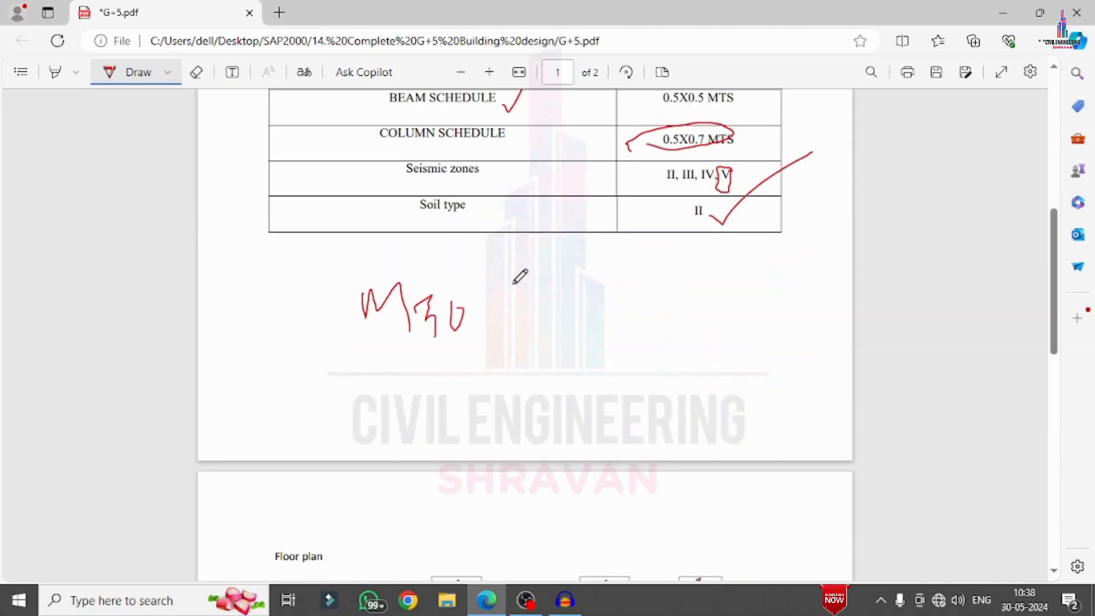
Handwrite the HYSD steel grade next to M30 below the parameter table
mouse_move(512, 267)
left_mouse_down()
mouse_move(520, 320)
mouse_move(528, 261)
left_mouse_up()
mouse_move(499, 300)
left_mouse_down()
mouse_move(522, 286)
mouse_move(538, 335)
left_mouse_up()
left_click_drag(536, 289, 548, 308)
left_click_drag(557, 276, 553, 332)
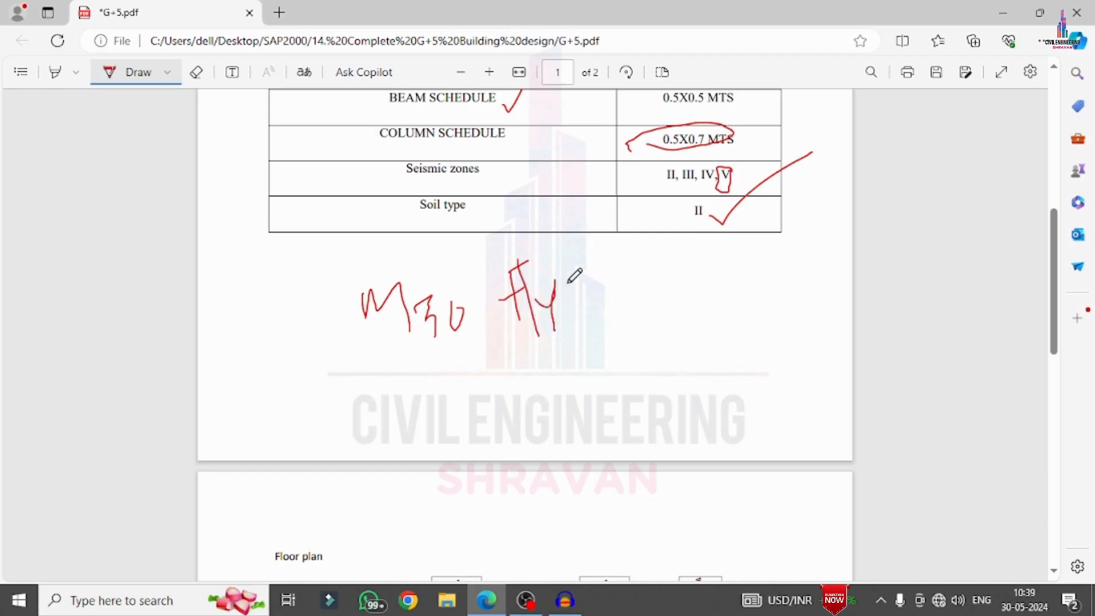
mouse_move(575, 280)
left_mouse_down()
mouse_move(568, 308)
mouse_move(599, 317)
mouse_move(600, 279)
mouse_move(596, 316)
left_mouse_up()
mouse_move(654, 269)
left_mouse_down()
mouse_move(630, 287)
mouse_move(639, 306)
left_mouse_up()
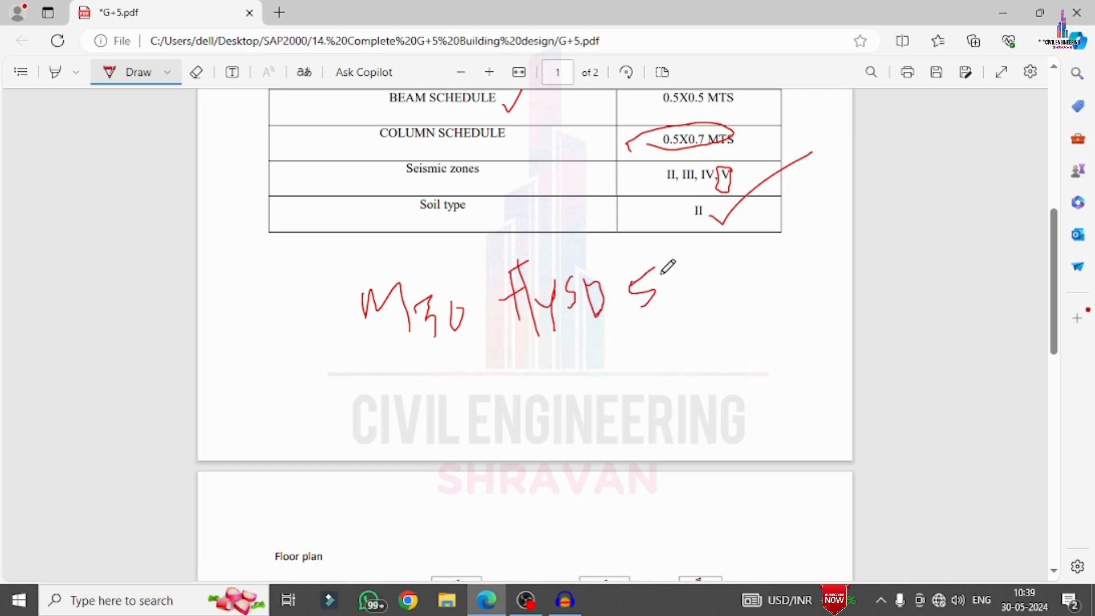
mouse_move(667, 272)
left_mouse_down()
mouse_move(674, 280)
mouse_move(669, 271)
mouse_move(684, 264)
left_mouse_up()
scroll(621, 337, "down", 6)
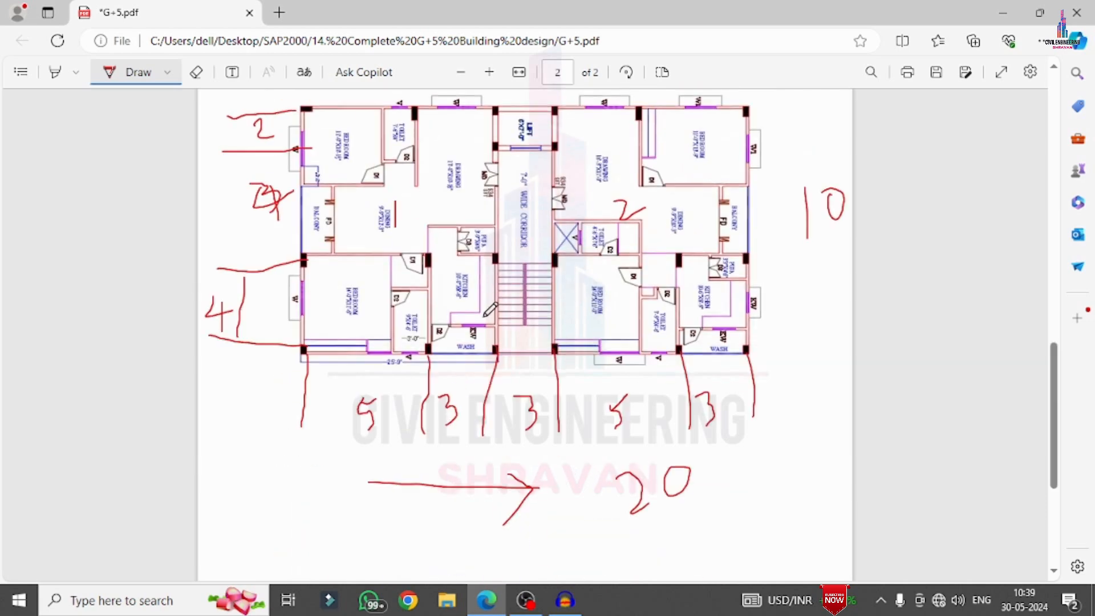
Switch to SAP2000 and start a new model in KN, m, C with India materials from the 3D Frames template
scroll(478, 298, "up", 2)
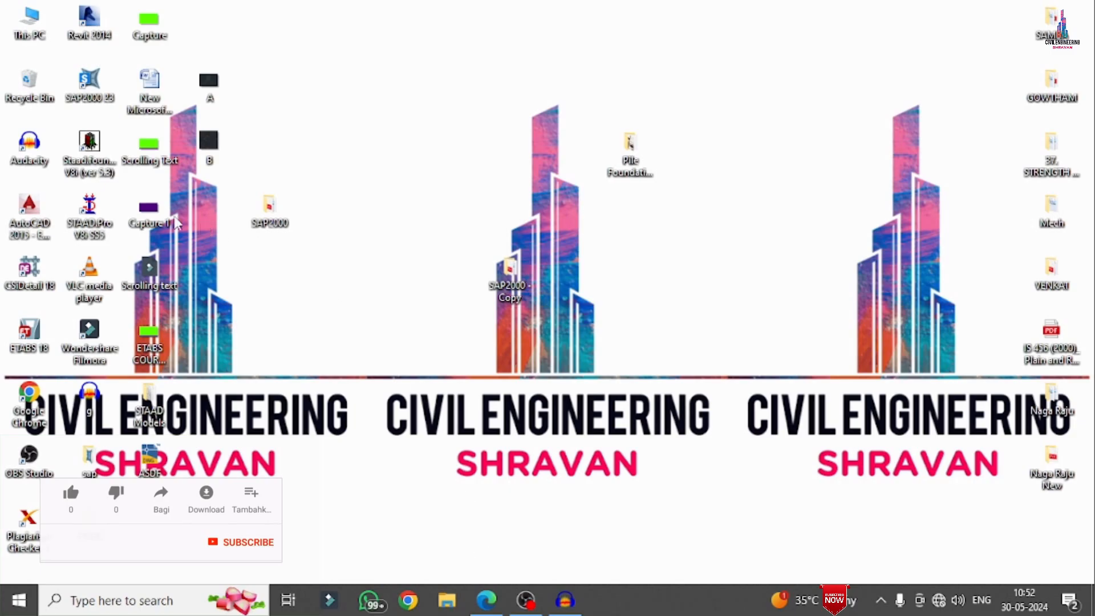
double_click(90, 83)
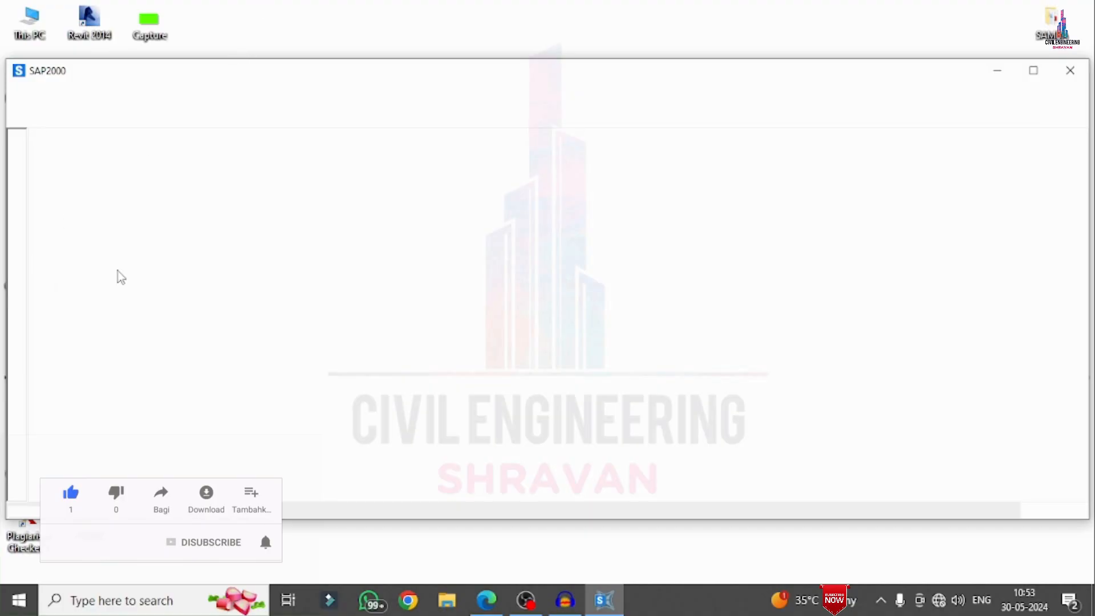
left_click(1033, 70)
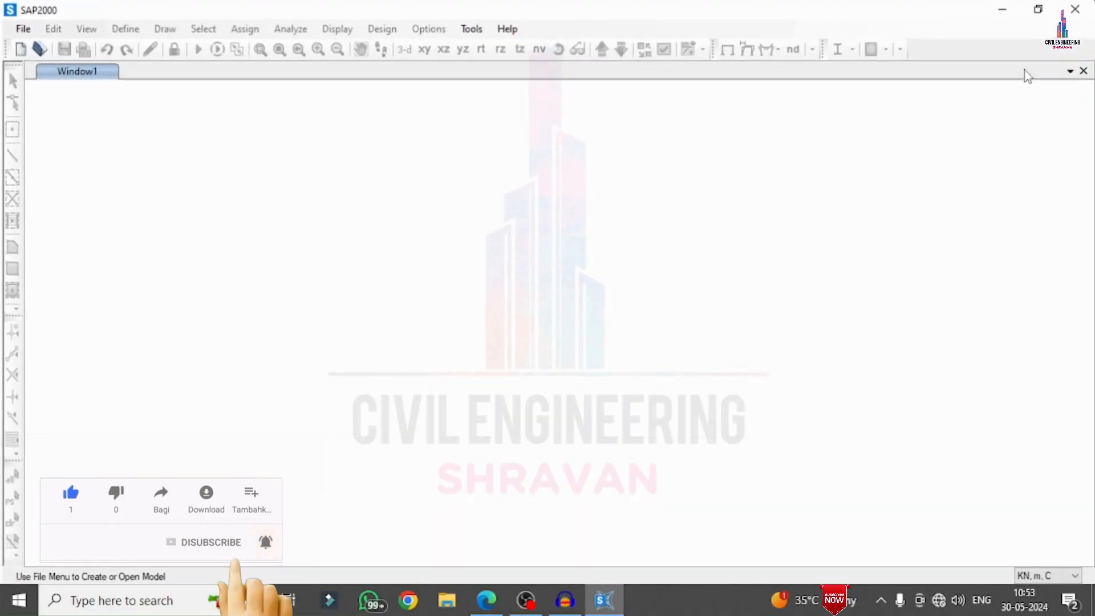
left_click(20, 28)
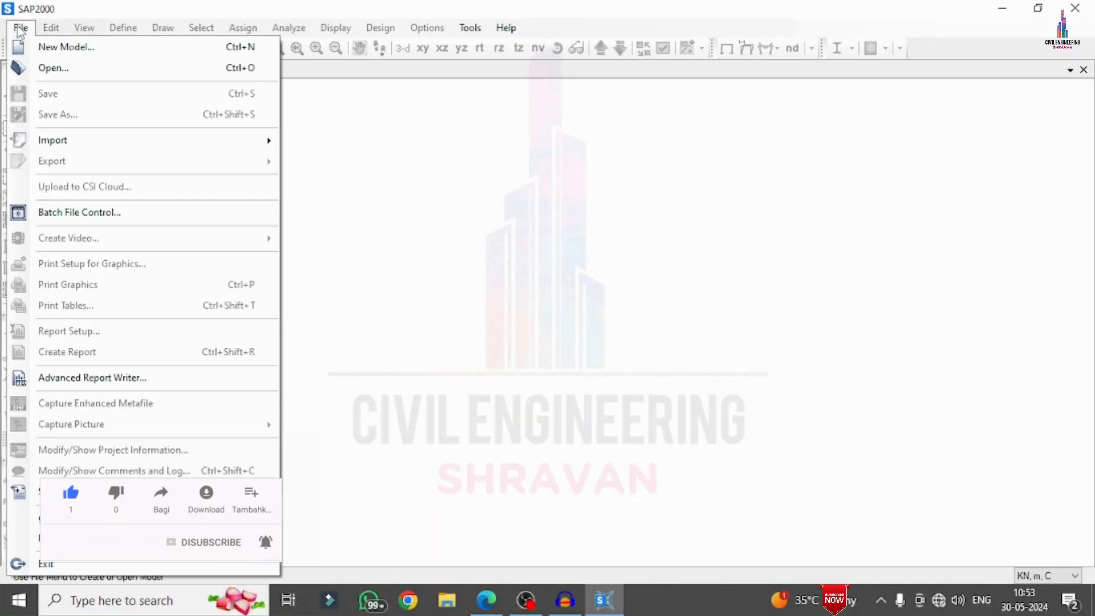
left_click(55, 48)
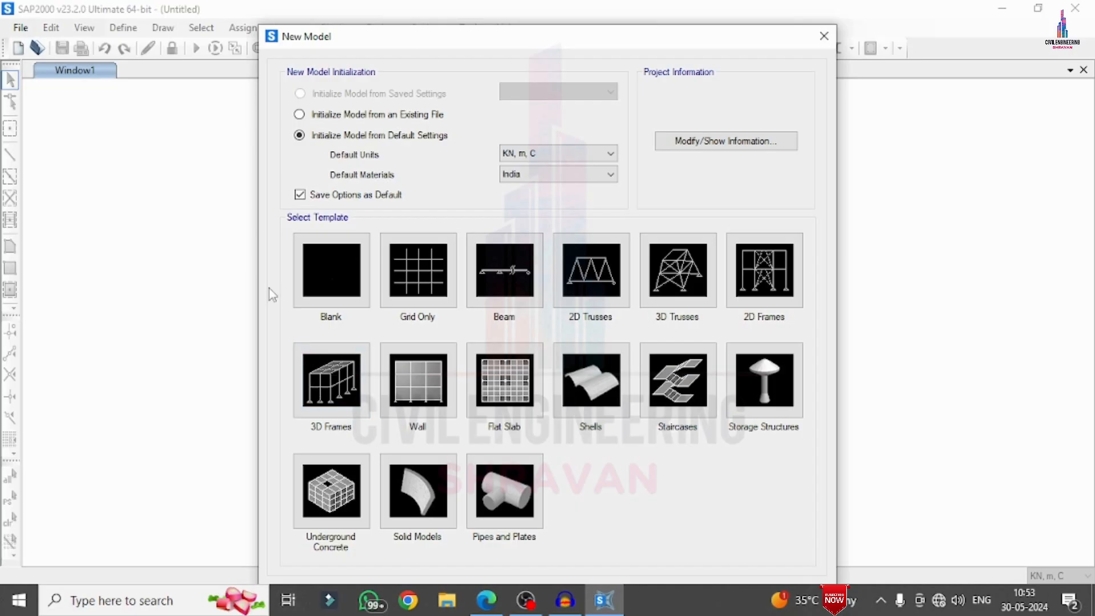
left_click(308, 381)
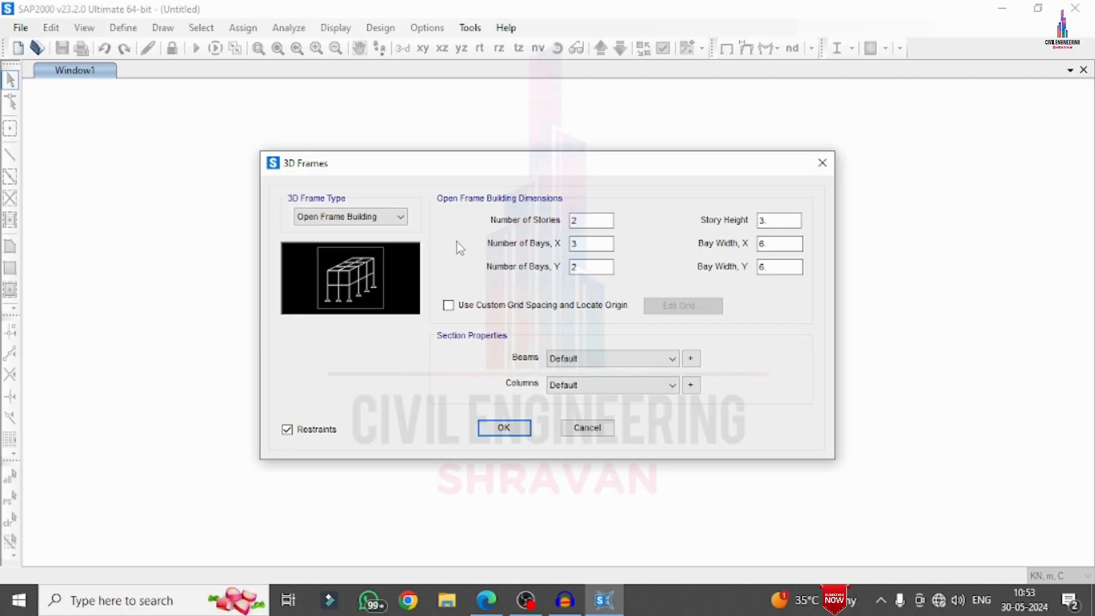
Mark the height rows in the problem statement PDF with an arrow and set the SAP2000 frame's number of stories to 7
double_click(591, 222)
left_click(486, 600)
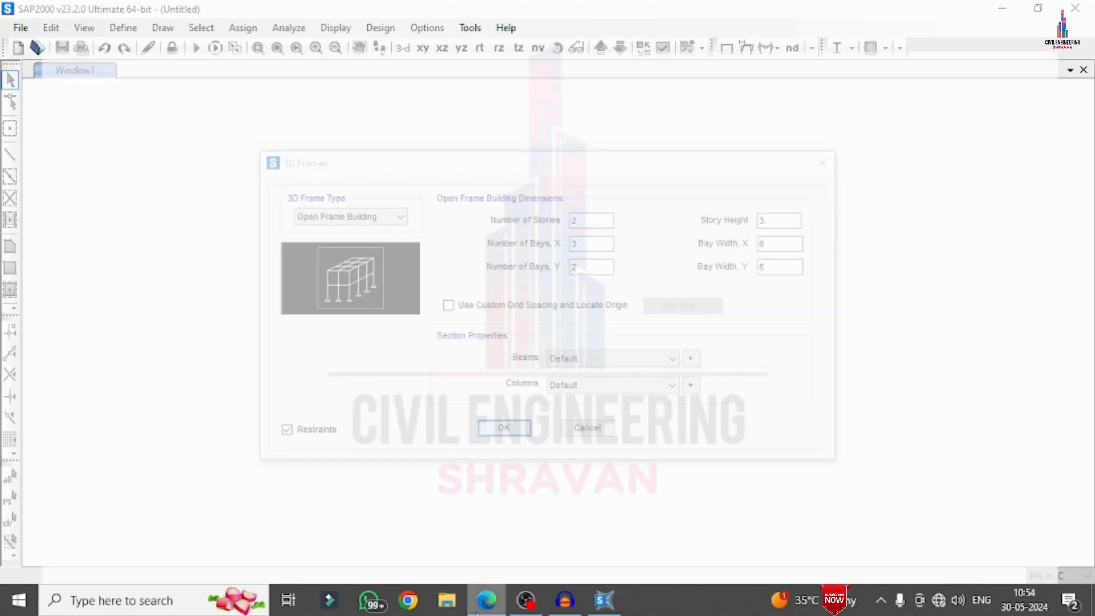
scroll(707, 302, "up", 5)
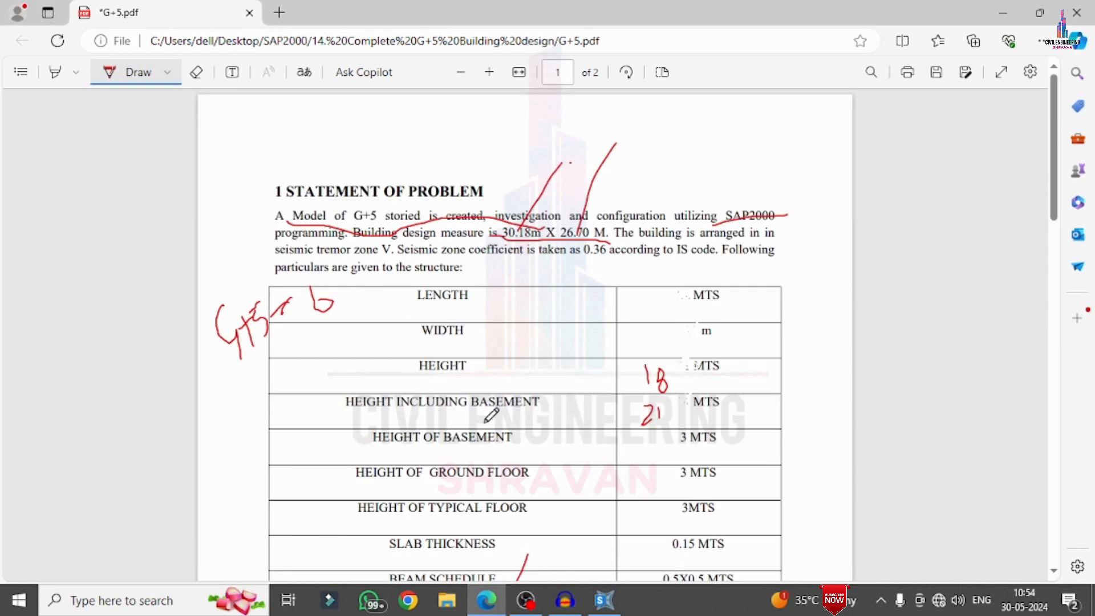
mouse_move(744, 393)
left_mouse_down()
mouse_move(852, 372)
mouse_move(821, 425)
left_mouse_up()
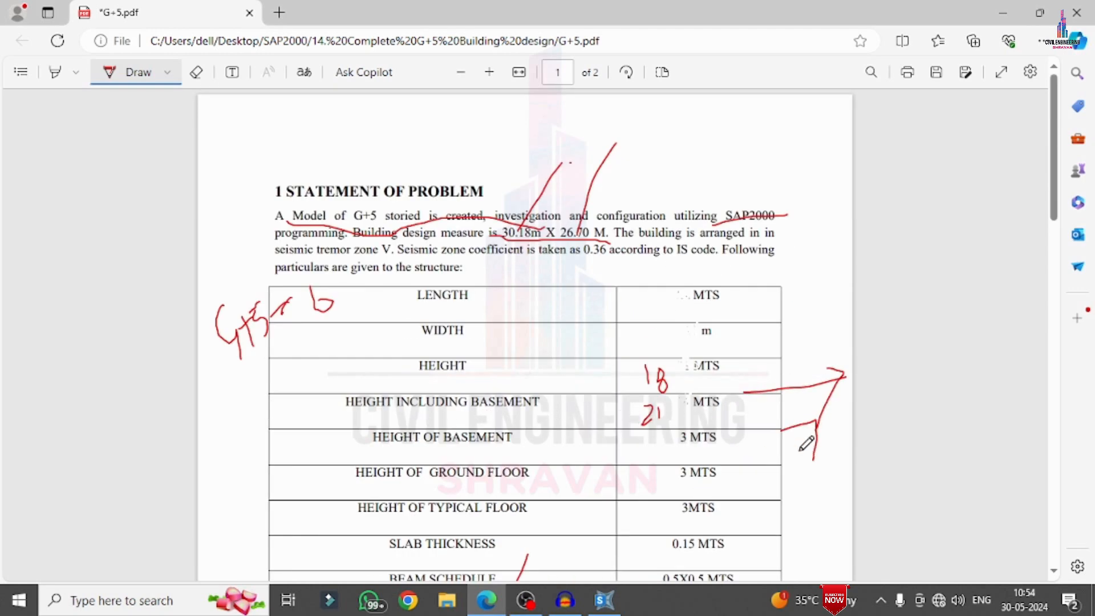
left_click(606, 602)
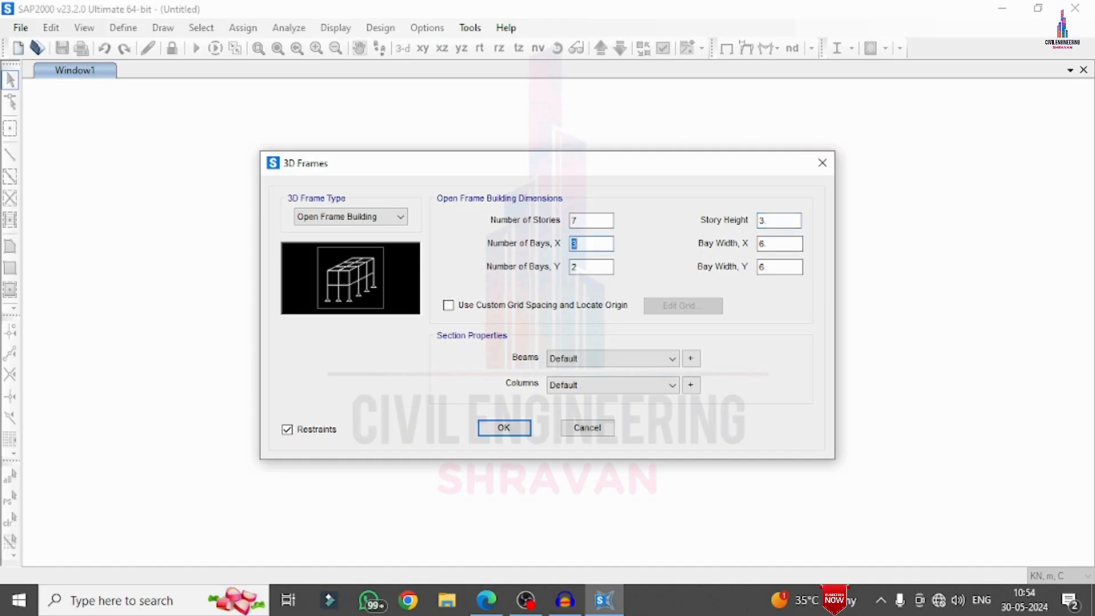
Check the bays along the floor plan's length in the PDF and set the SAP2000 frame's number of bays in X to 5
left_click(486, 600)
scroll(814, 379, "down", 15)
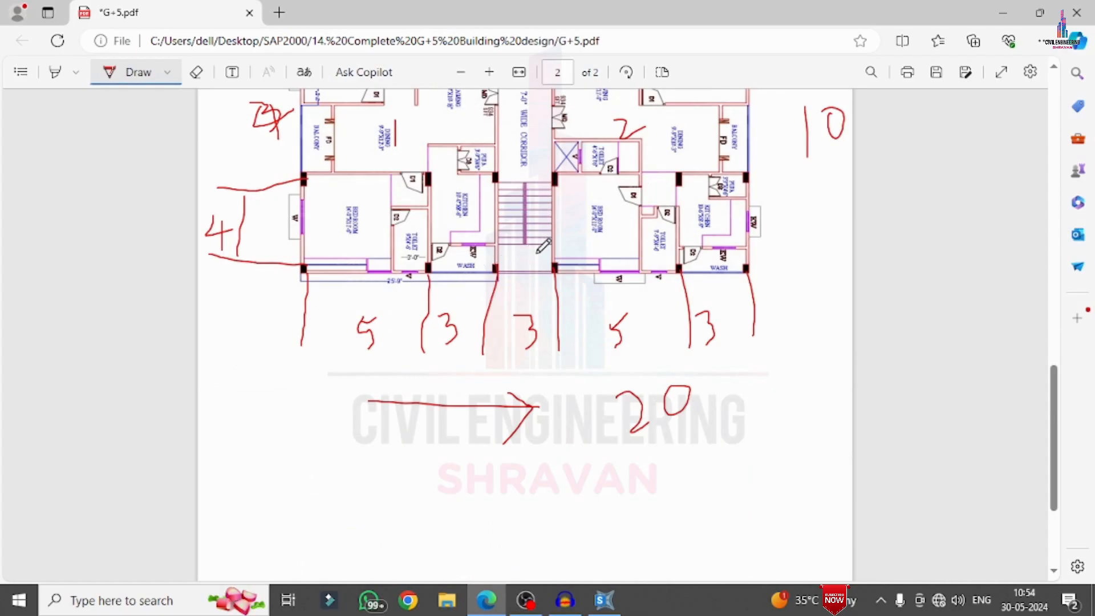
left_click(604, 600)
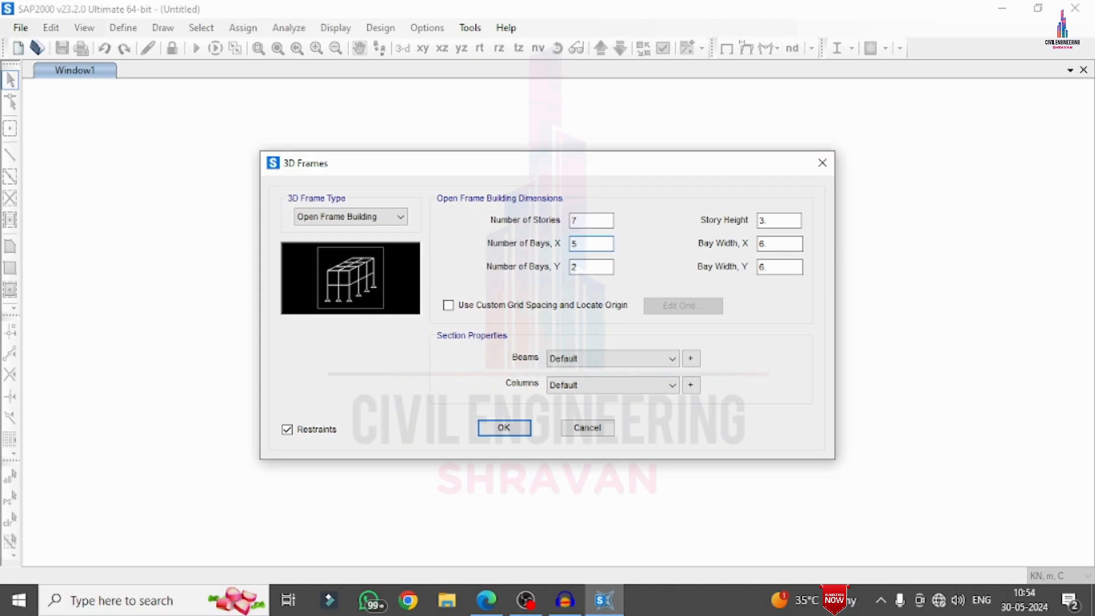
key("Tab")
Check the bays across the floor plan's width, and set the Y bays to 3 and both bay widths to 3
left_click(494, 608)
scroll(432, 354, "up", 3)
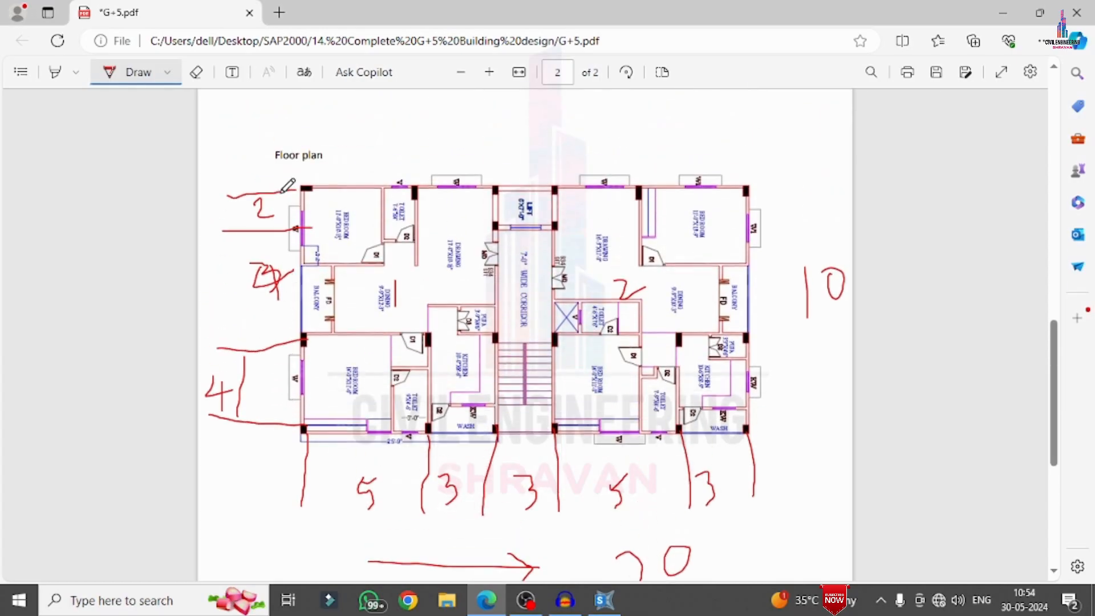
left_click(621, 606)
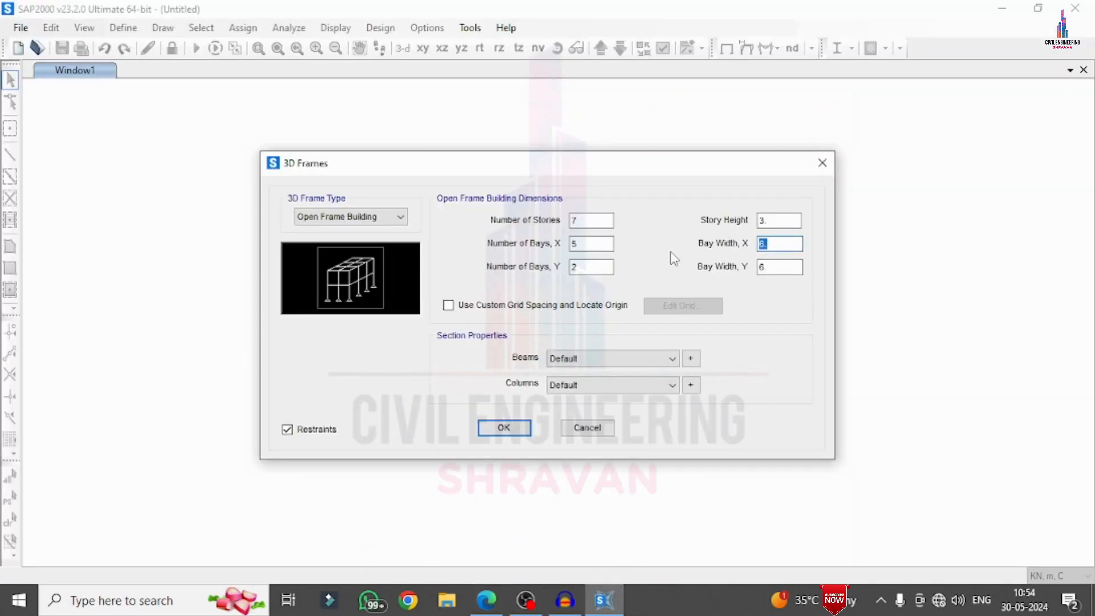
double_click(590, 266)
type("3")
key("Tab")
type("3")
double_click(783, 244)
type("3")
Enable custom grid spacing for the frame and show the grid system data as Spacing instead of Ordinates
left_click(537, 308)
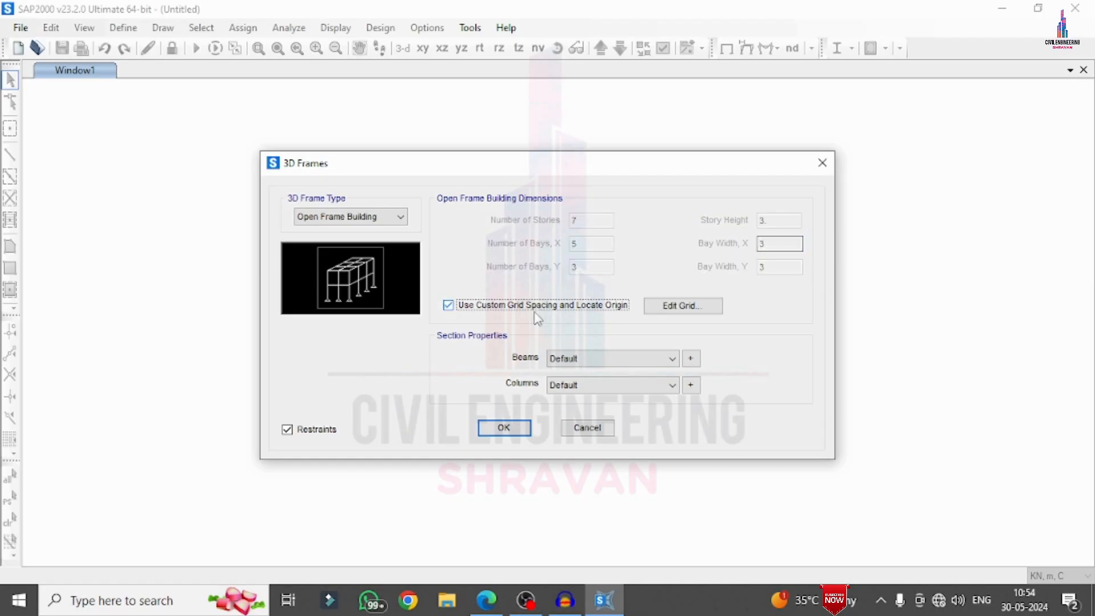
left_click(486, 602)
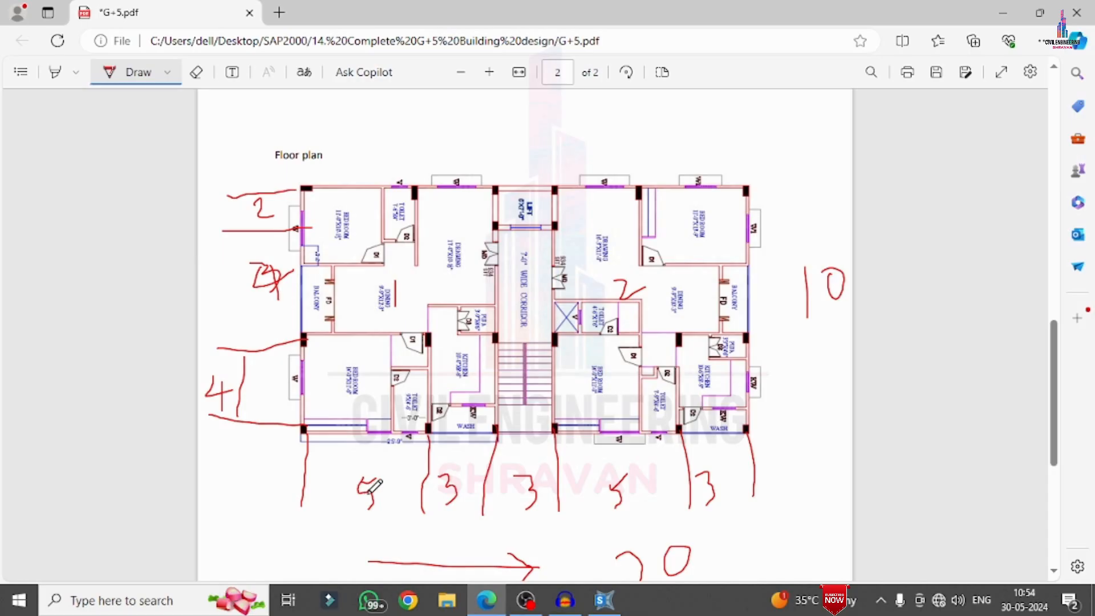
left_click(603, 601)
left_click(683, 306)
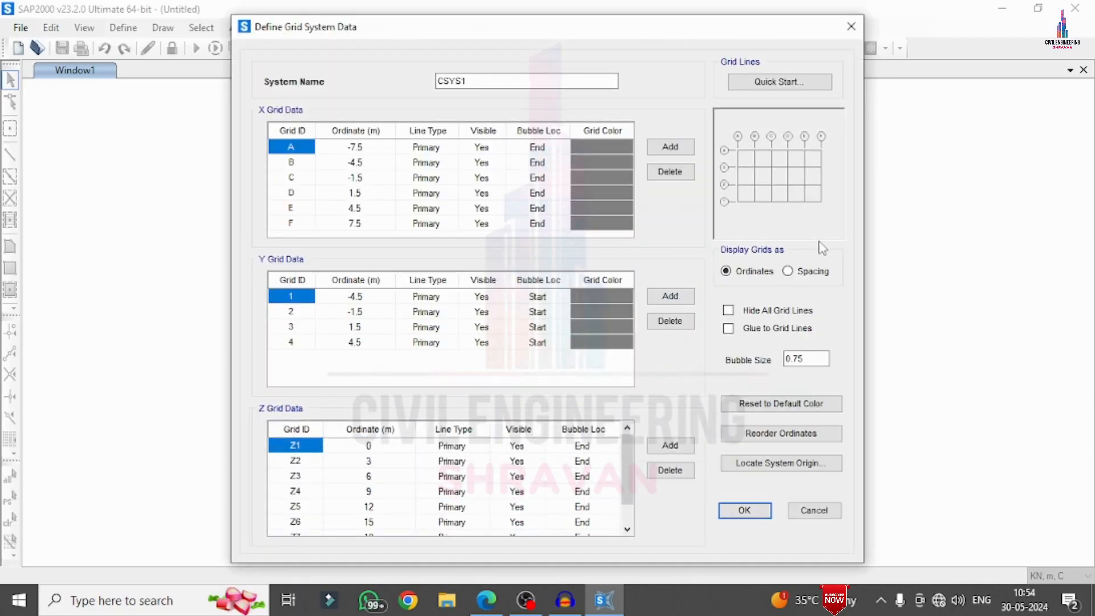
left_click(792, 273)
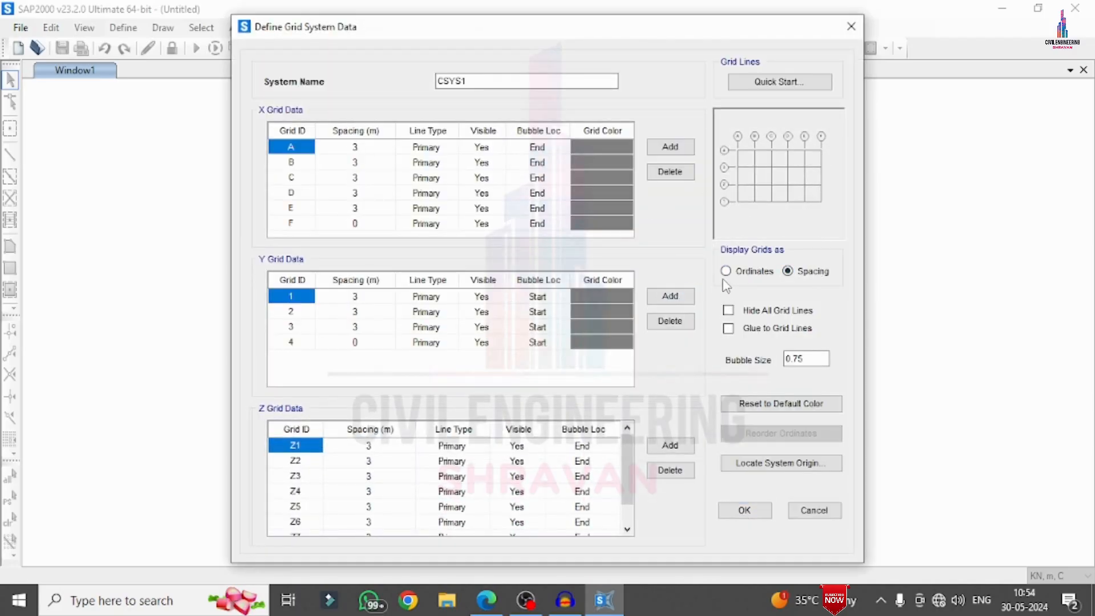
Set the X grid spacings of lines A and D to 5 m, following the floor plan's handwritten dimensions
left_click(374, 149)
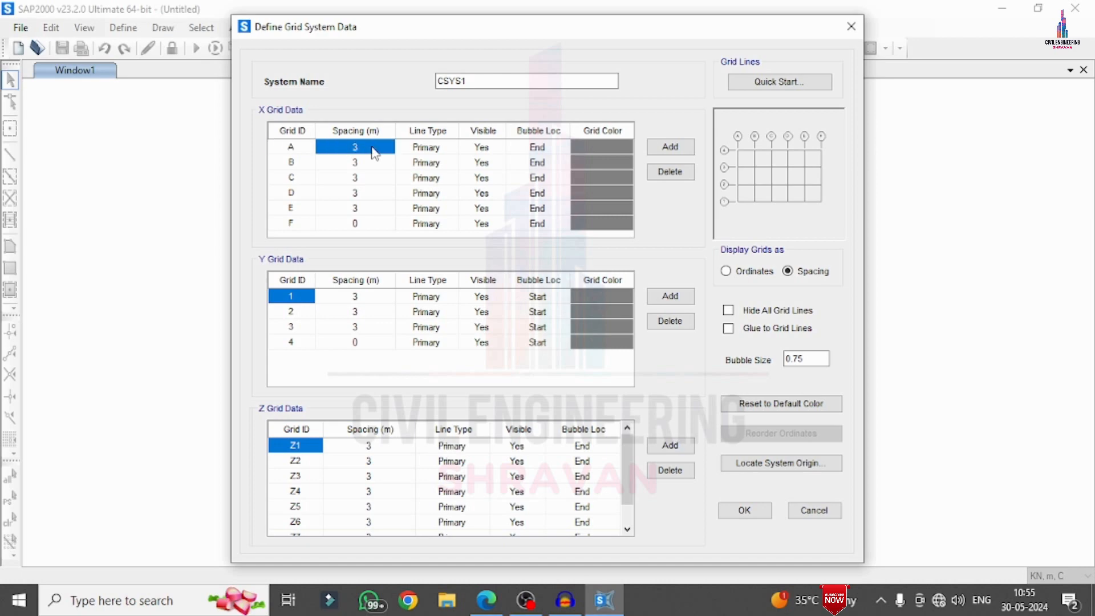
type("5")
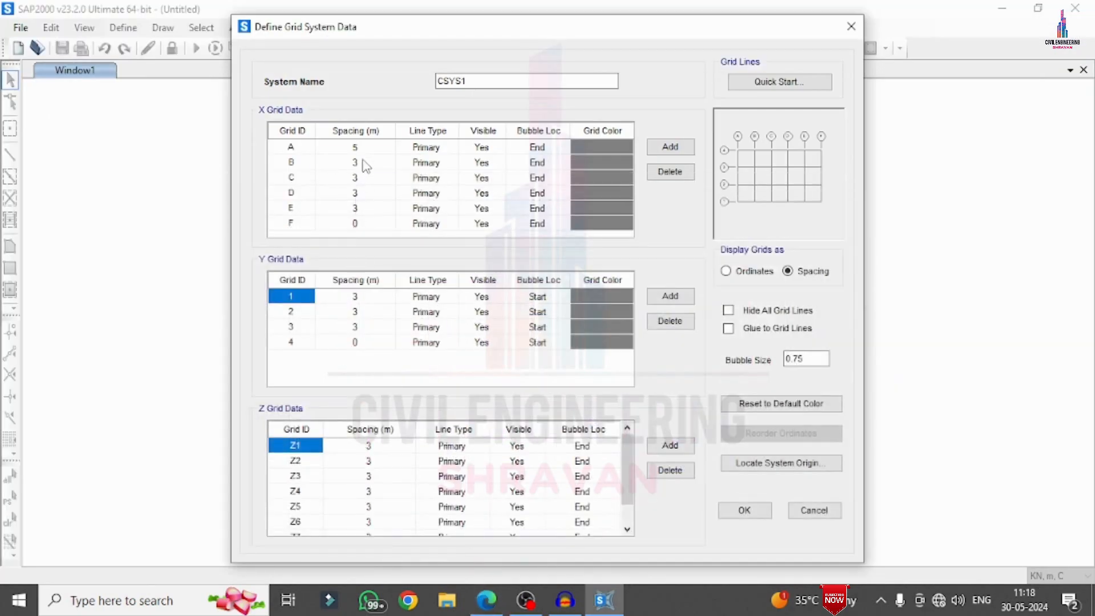
left_click(365, 163)
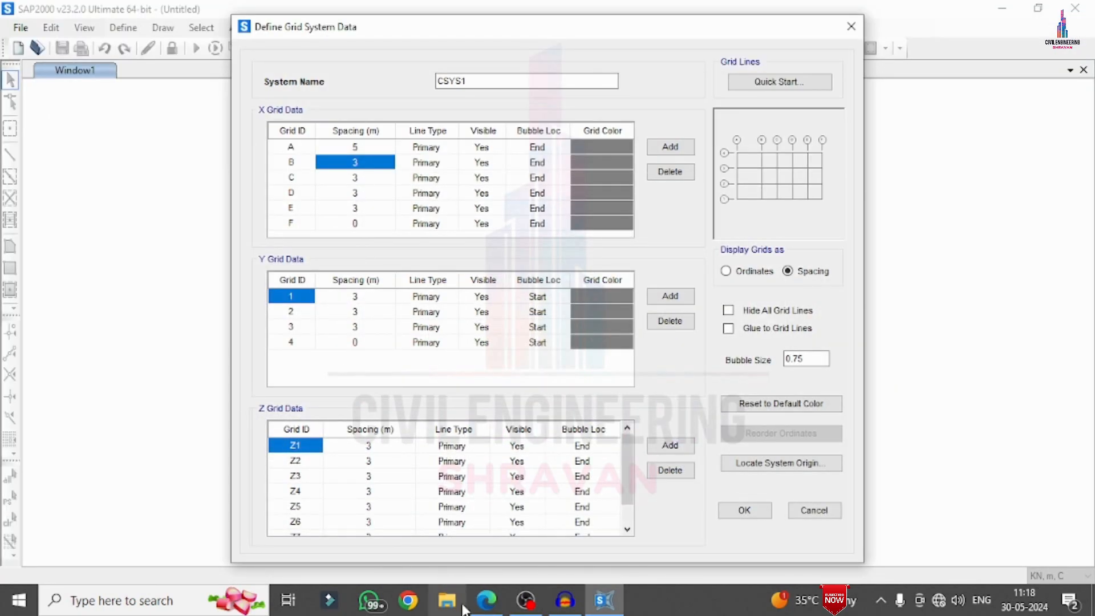
left_click(486, 600)
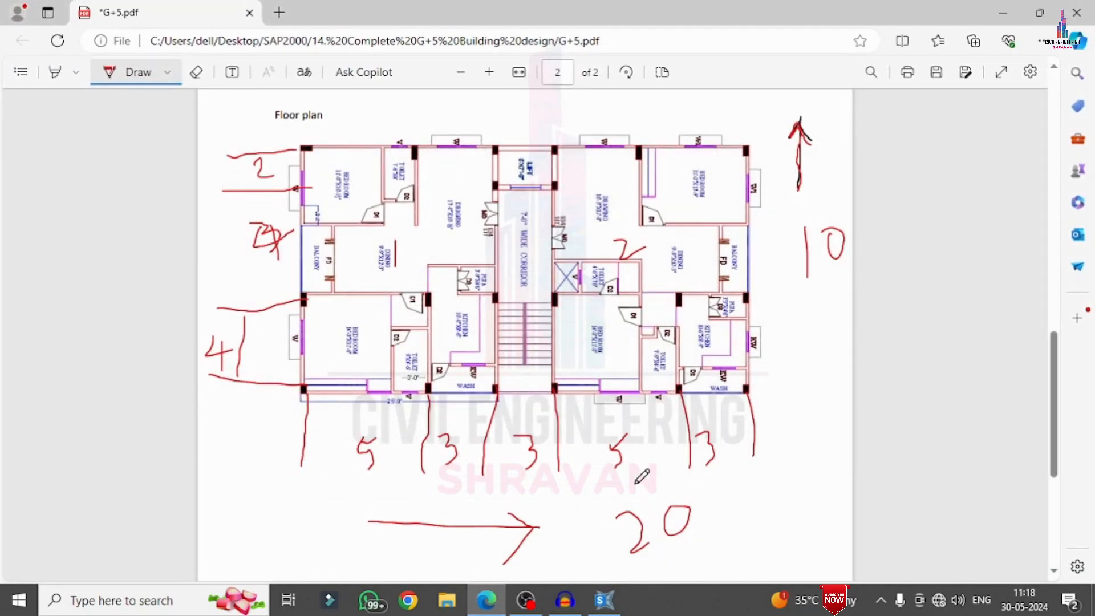
left_click(491, 607)
left_click(374, 194)
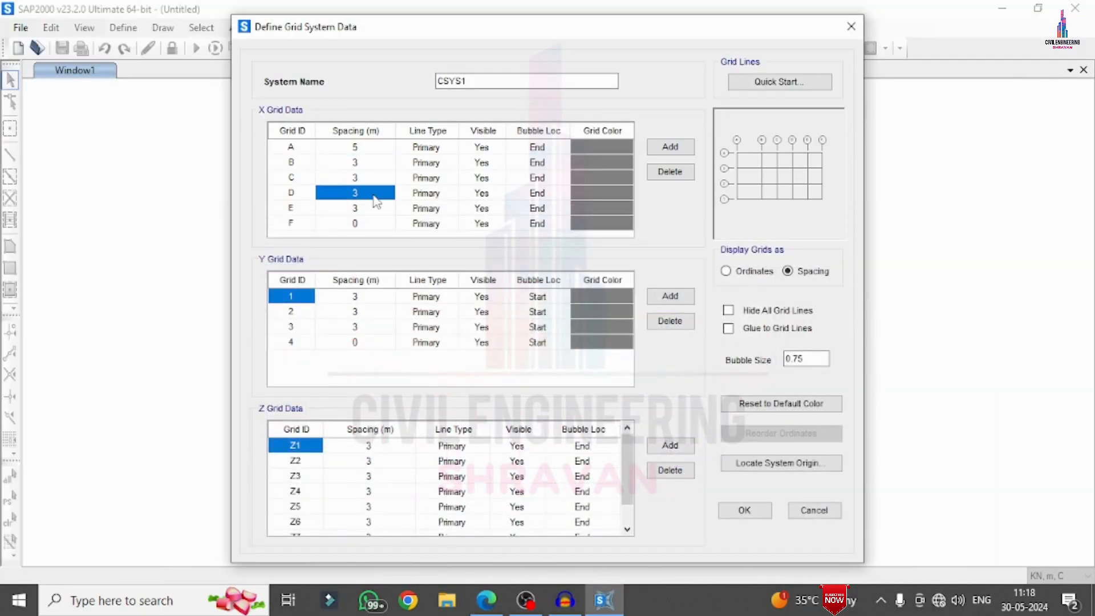
type("5")
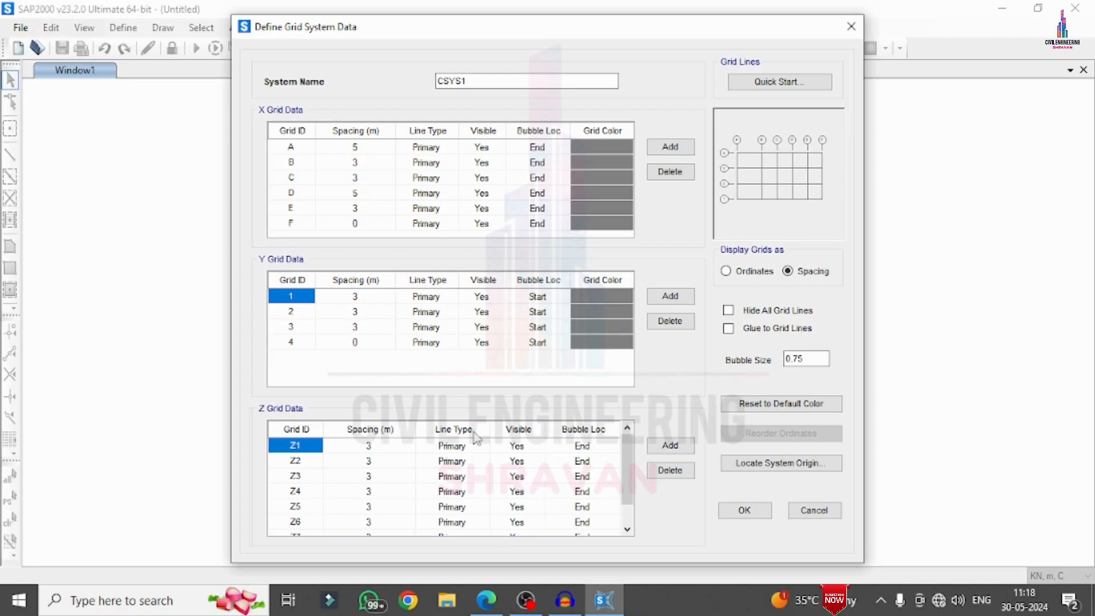
Set the Y grid spacings of lines 1 and 2 to 4 m and line 3 to 2 m, following the floor plan
left_click(487, 600)
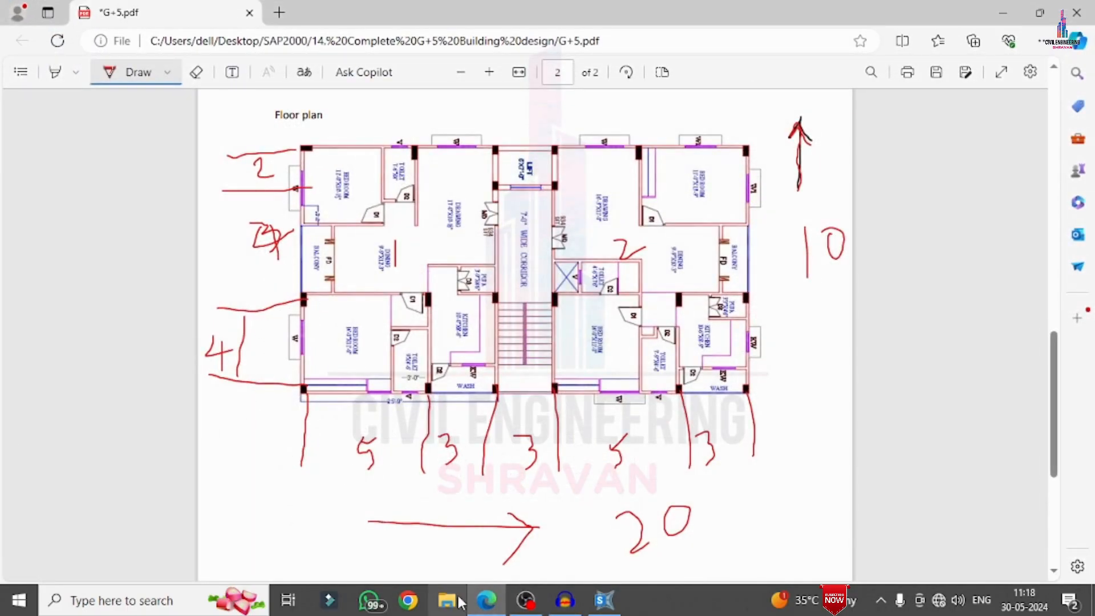
left_click(604, 600)
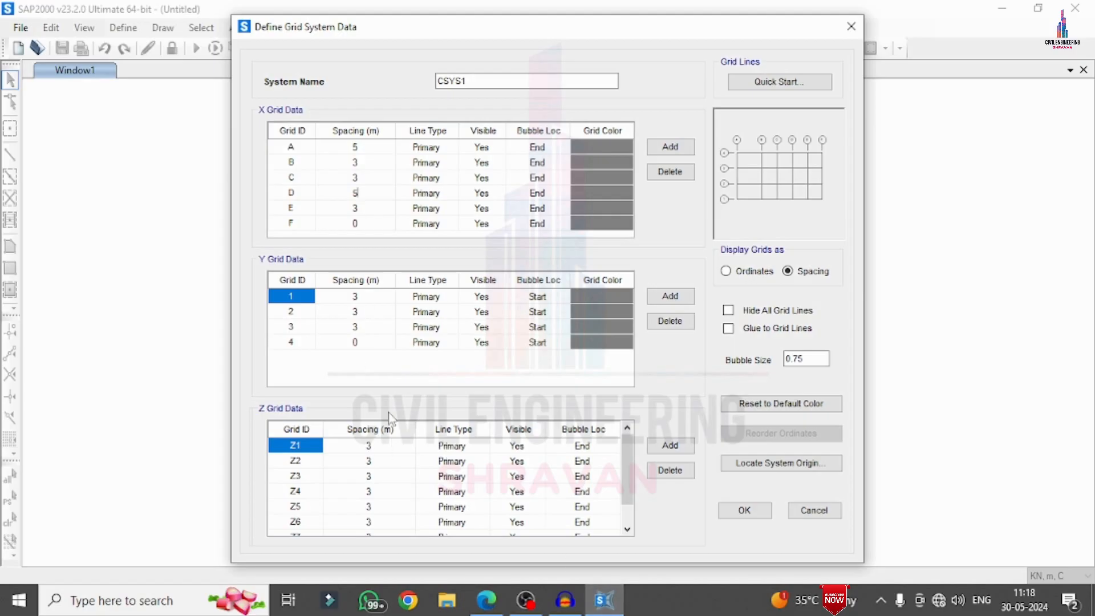
left_click(382, 297)
type("r")
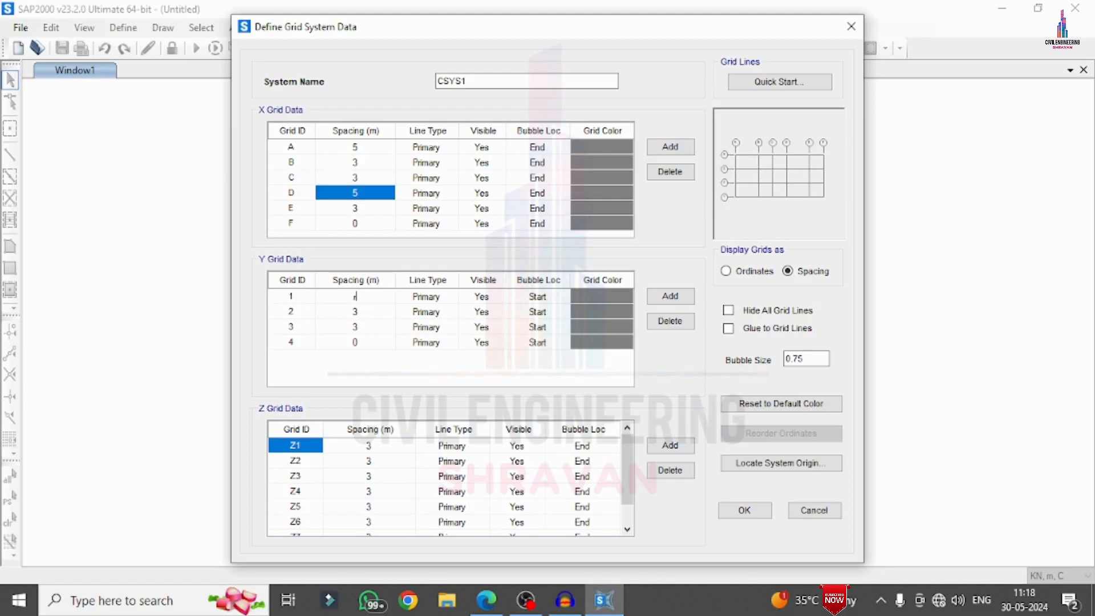
left_click(354, 313)
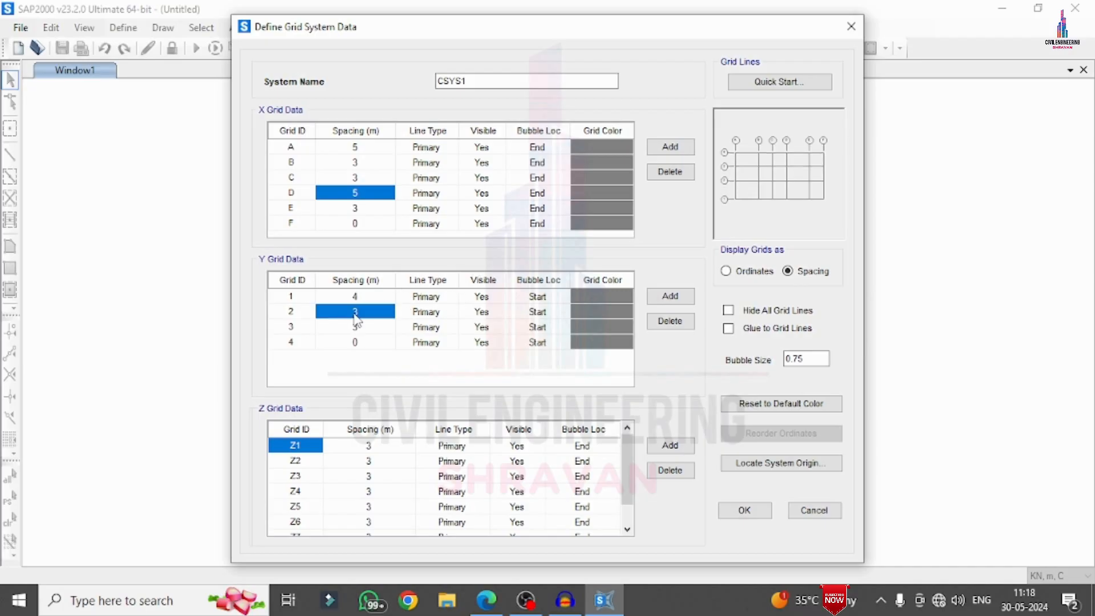
left_click(355, 313)
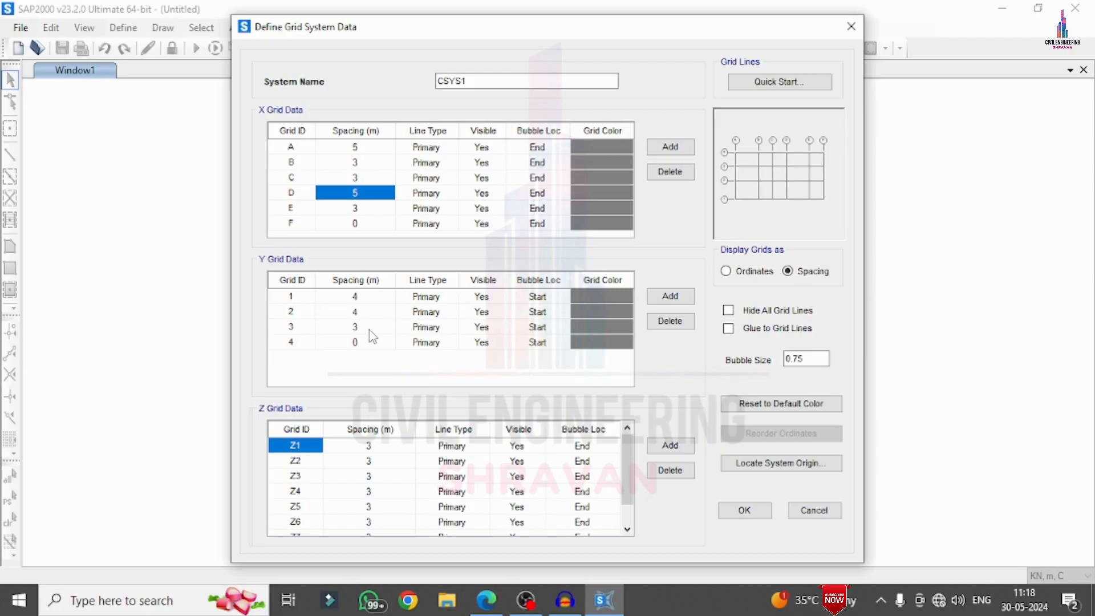
left_click(371, 329)
type("2")
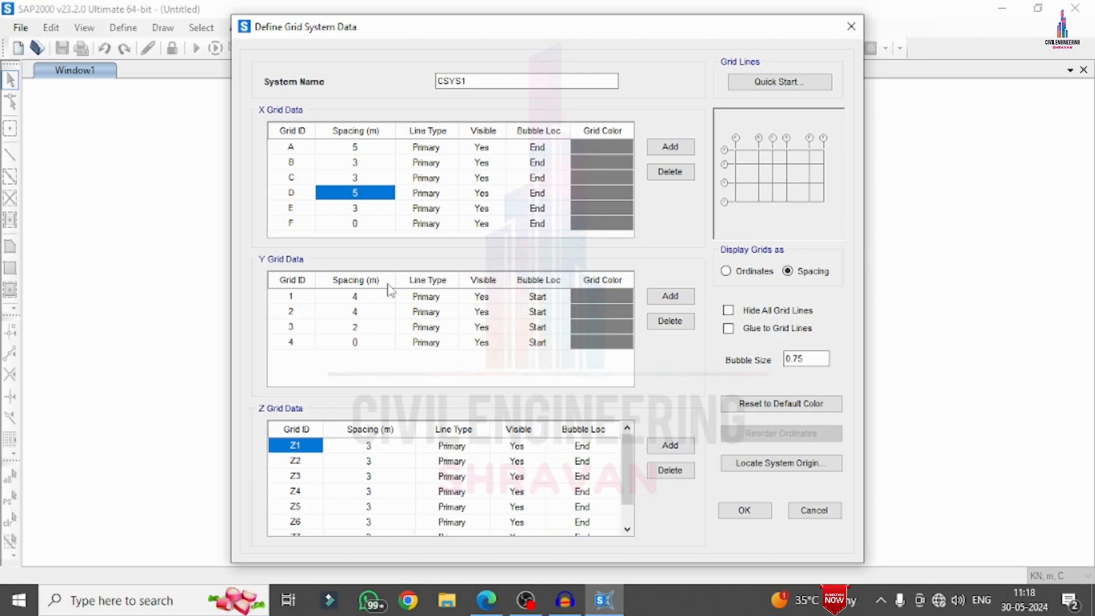
left_click(367, 297)
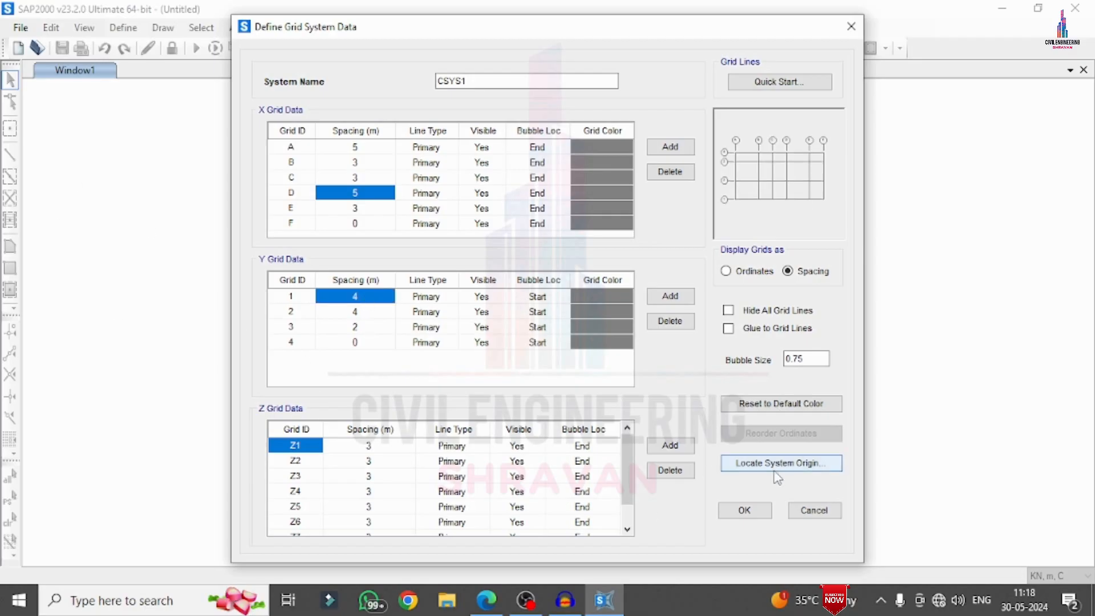
Accept the grid data after reviewing the Z grid spacings, and keep the Default beam and column sections
scroll(356, 453, "down", 1)
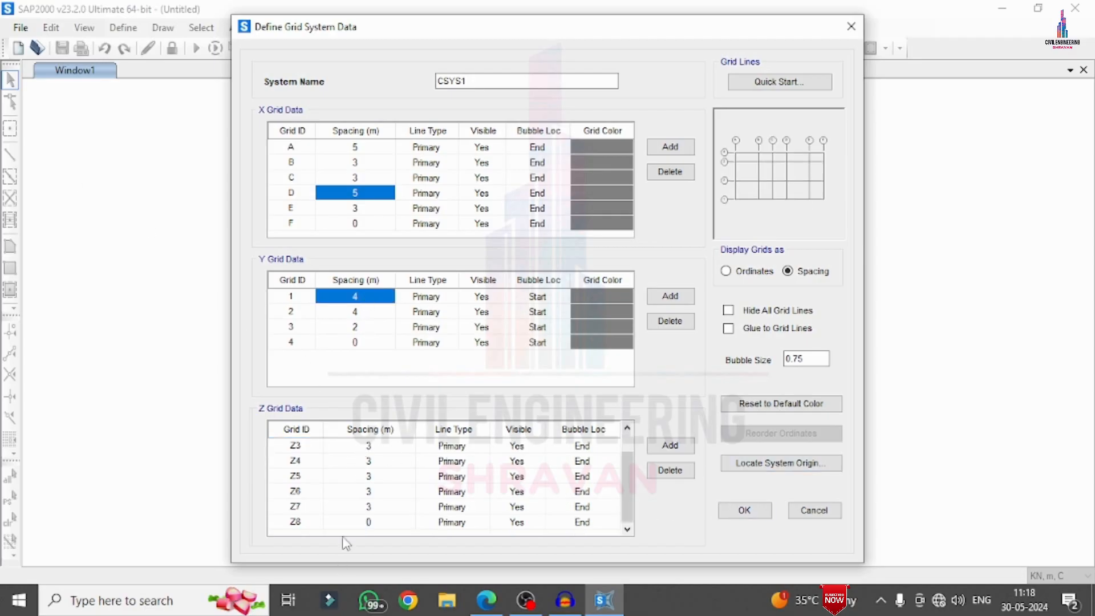
scroll(313, 462, "up", 1)
left_click(318, 444)
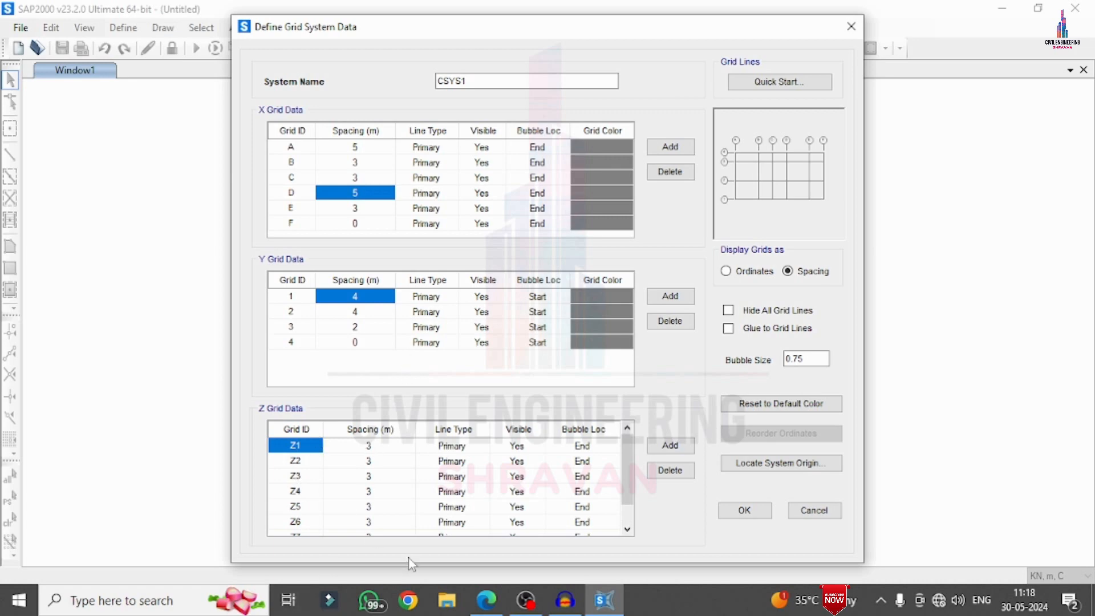
left_click(756, 514)
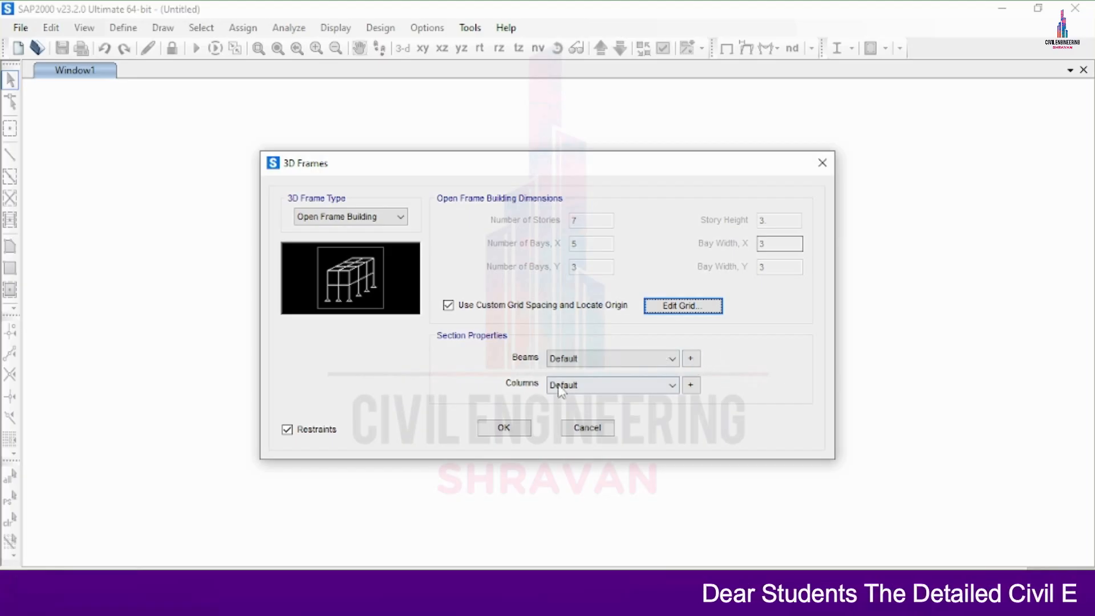
left_click(582, 360)
left_click(570, 386)
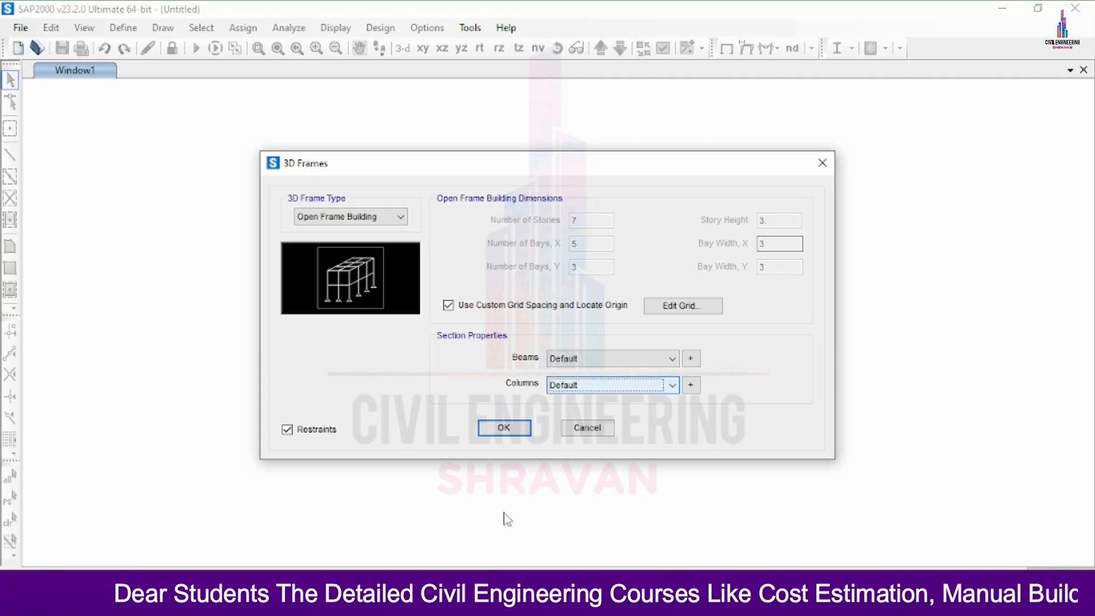
Switch to the G+5 PDF in Edge and circle the beam size 0.5X0.5 MTS and column size 0.5X0.7 MTS
left_click(485, 601)
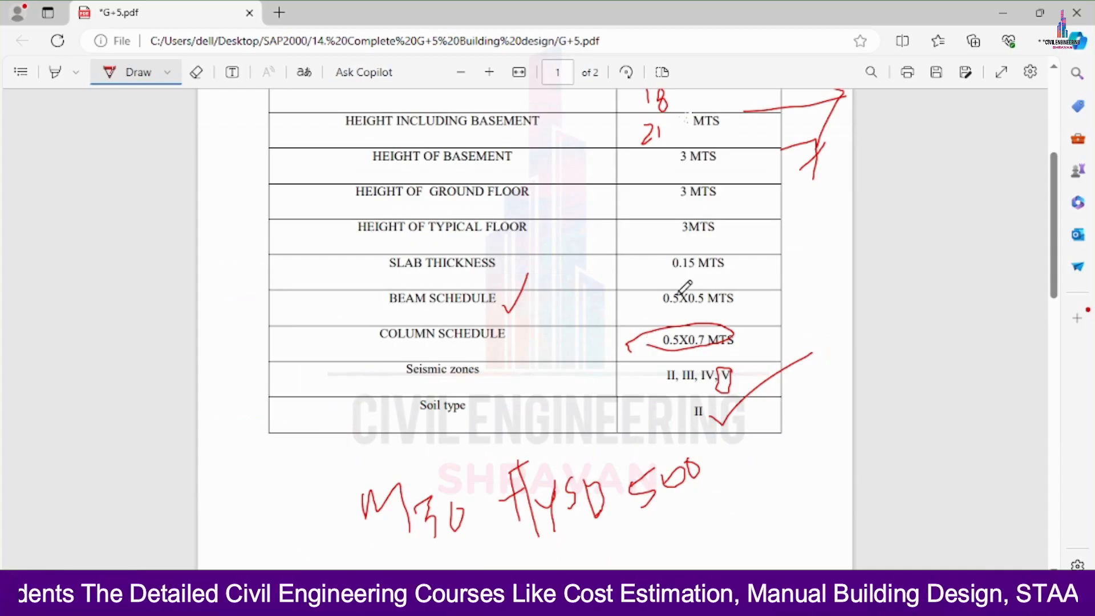
mouse_move(679, 284)
left_mouse_down()
mouse_move(654, 301)
mouse_move(750, 290)
mouse_move(630, 294)
left_mouse_up()
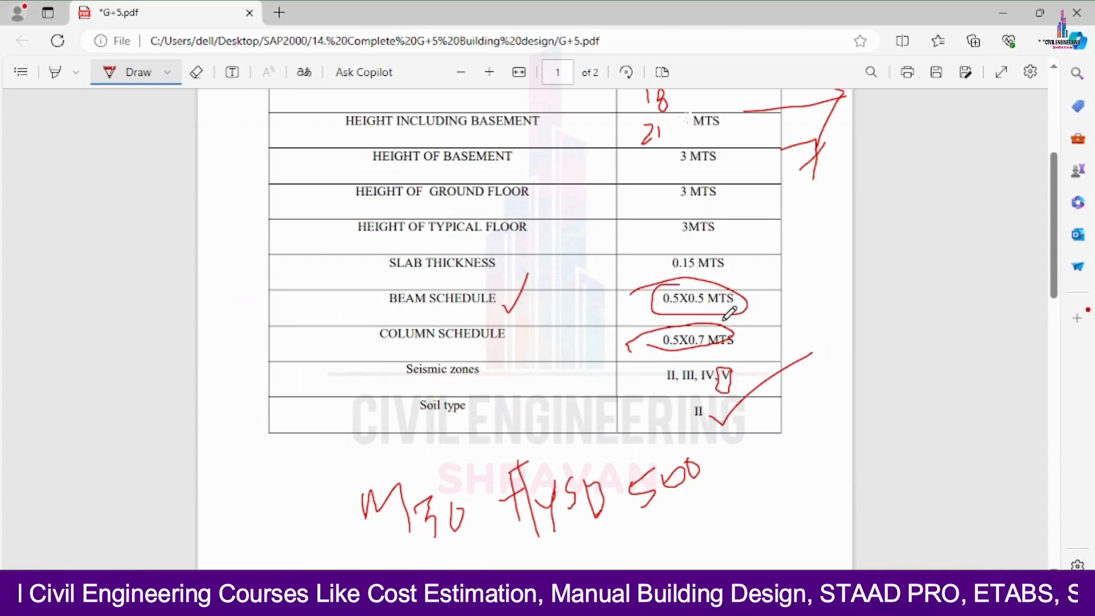
mouse_move(736, 324)
left_mouse_down()
mouse_move(647, 334)
mouse_move(745, 330)
left_mouse_up()
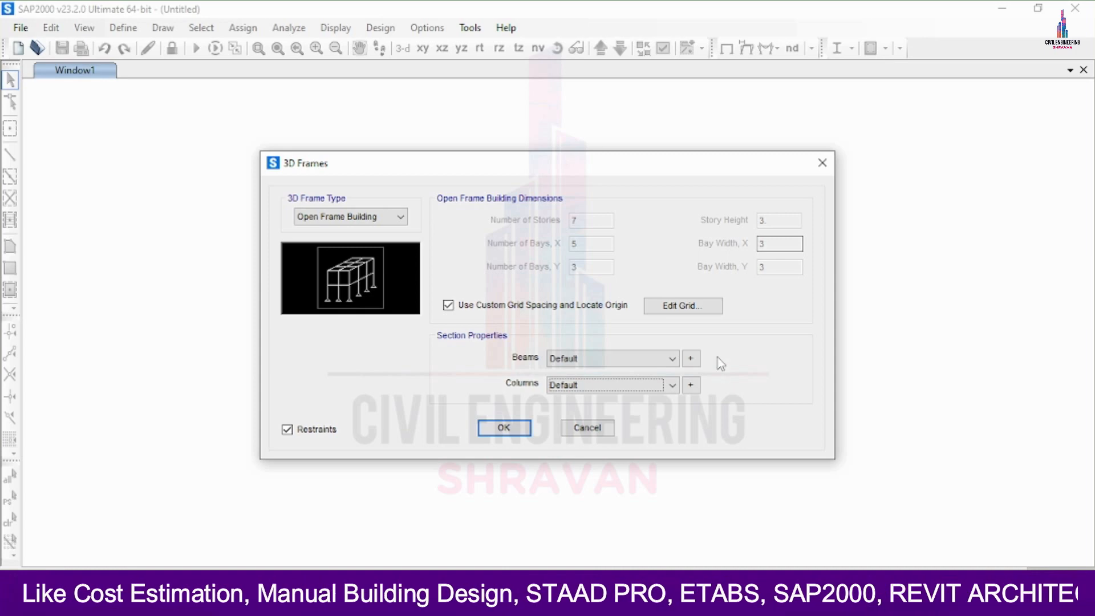
Switch back to SAP2000 and start a new rectangular concrete section for the 3D frame's beams
left_click(691, 359)
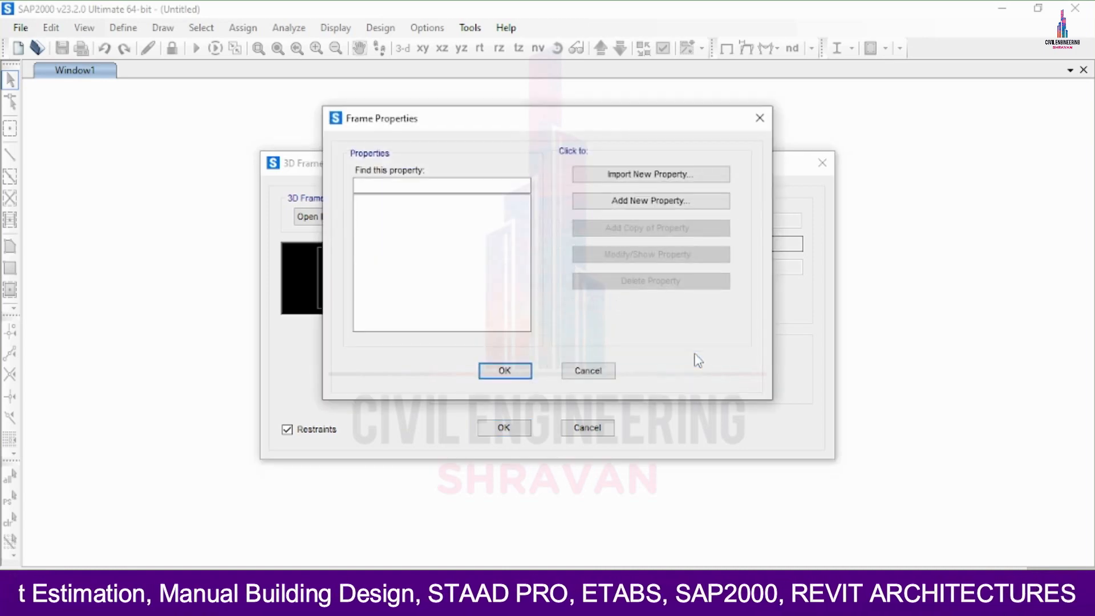
left_click(646, 204)
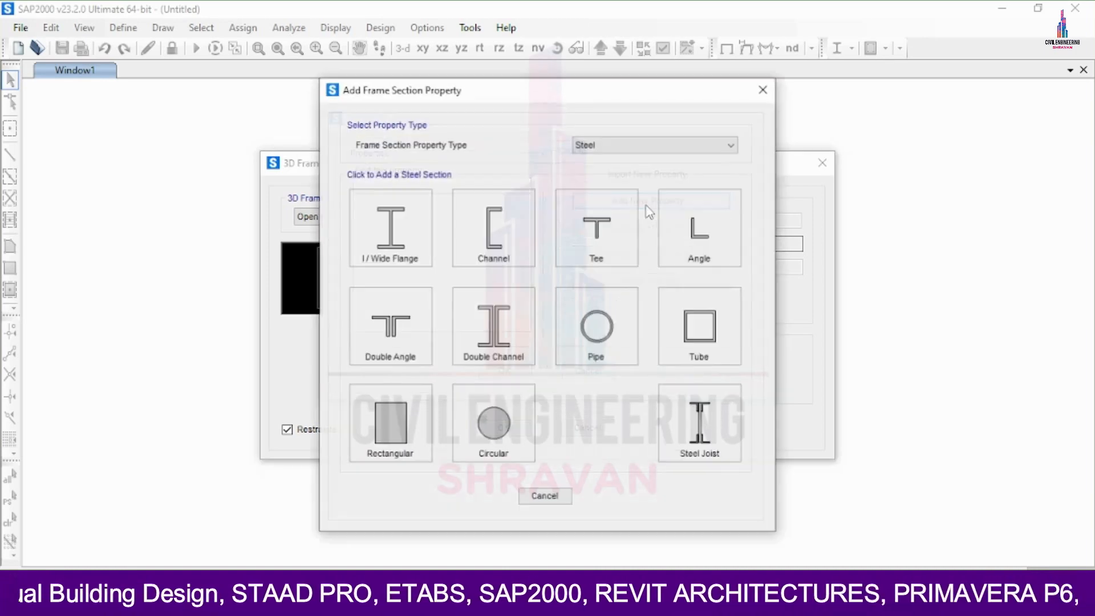
left_click(610, 147)
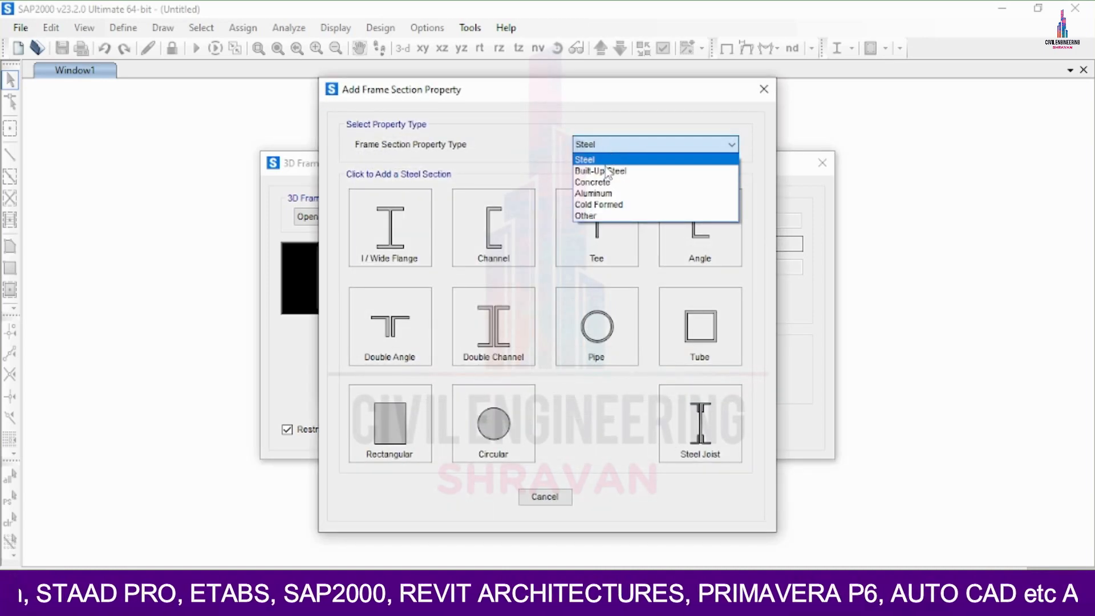
left_click(596, 182)
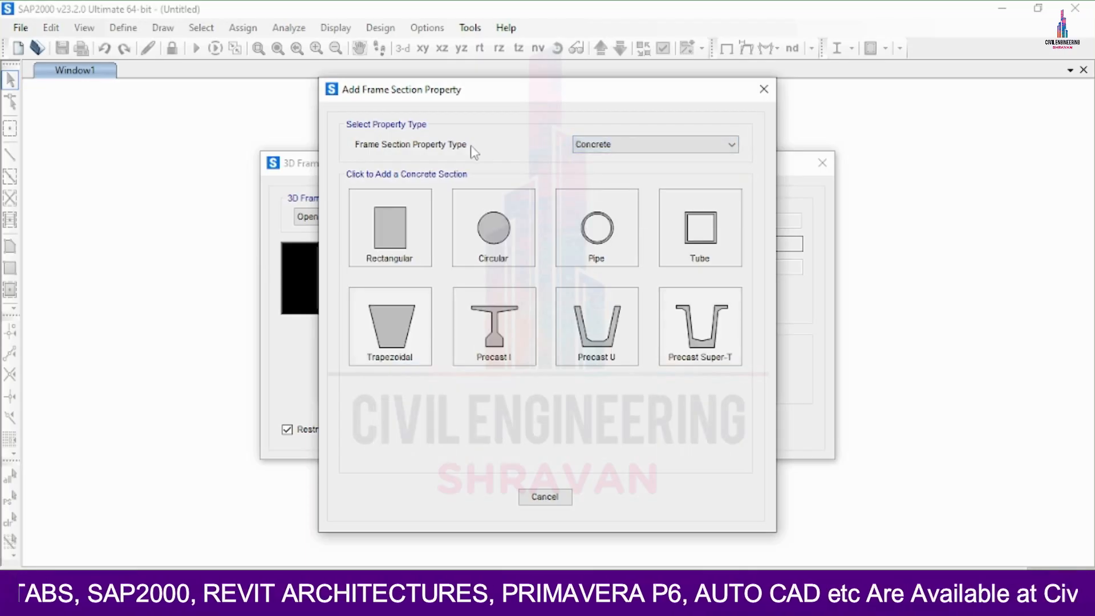
left_click(408, 226)
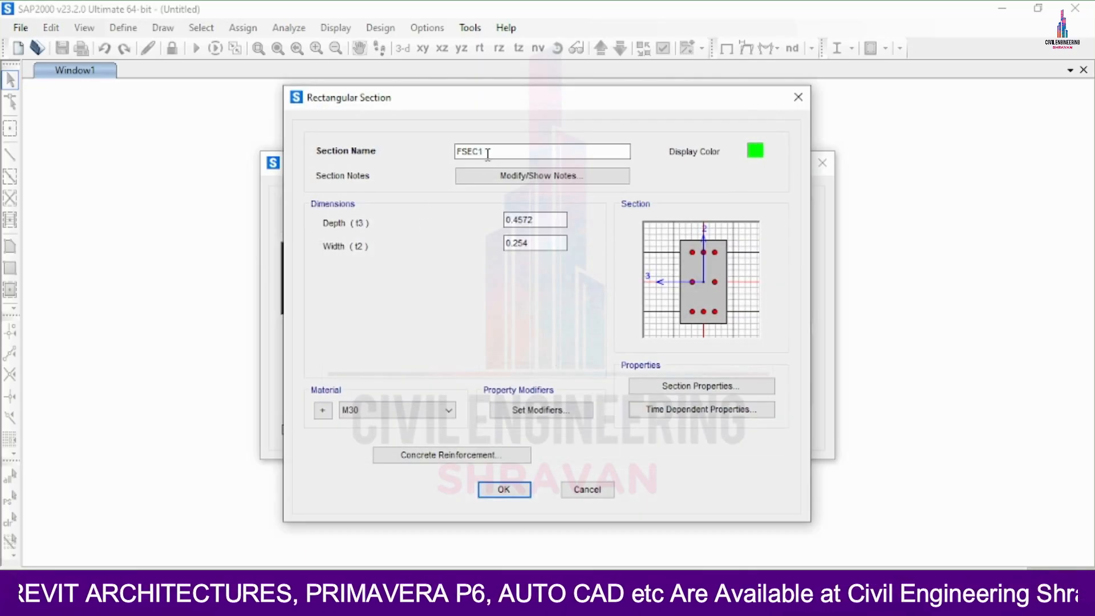
Name the beam section B and set its depth and width to 0.5 m each
left_click_drag(487, 153, 344, 178)
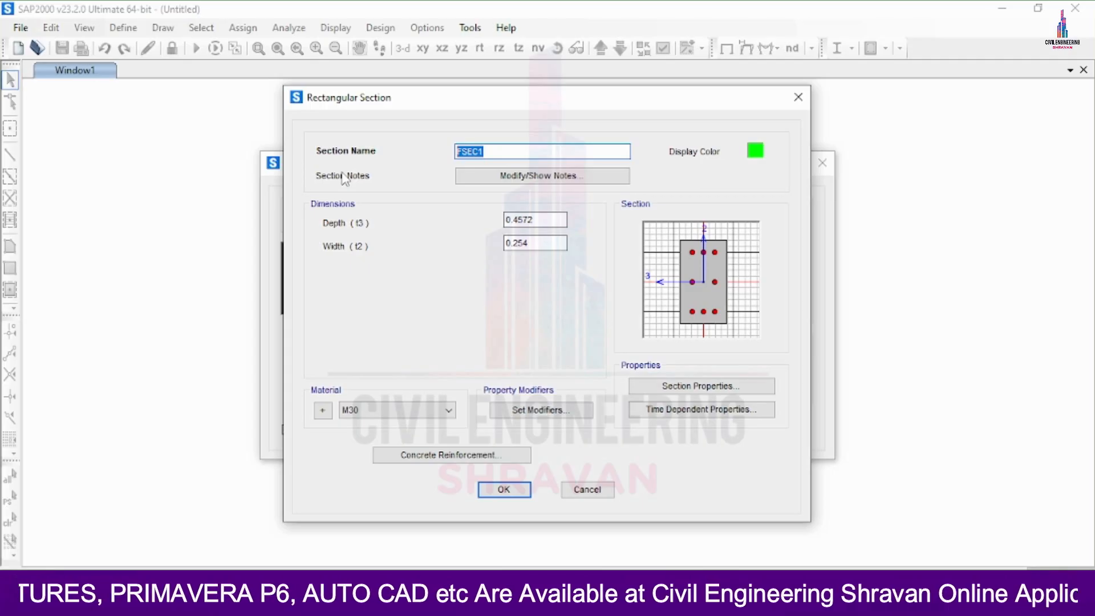
type("B")
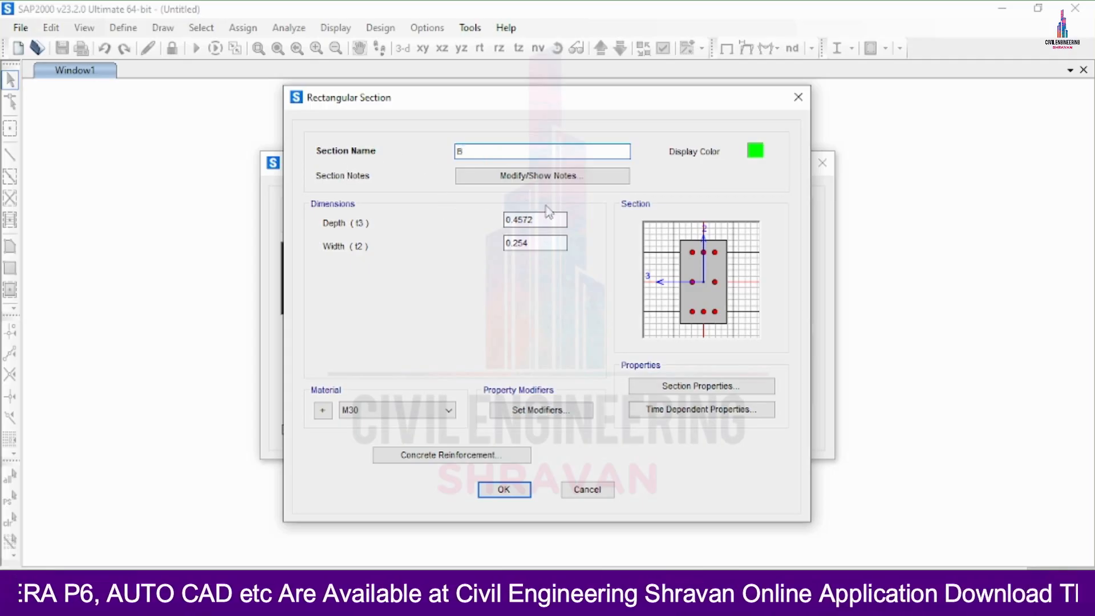
left_click_drag(549, 220, 515, 221)
type("5")
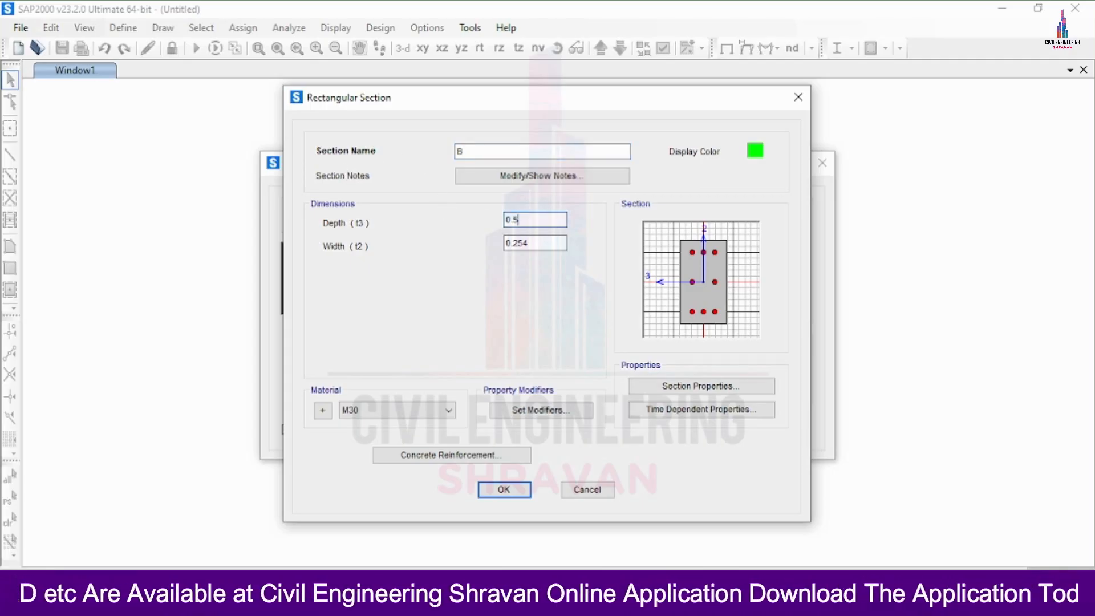
key("Tab")
type("0")
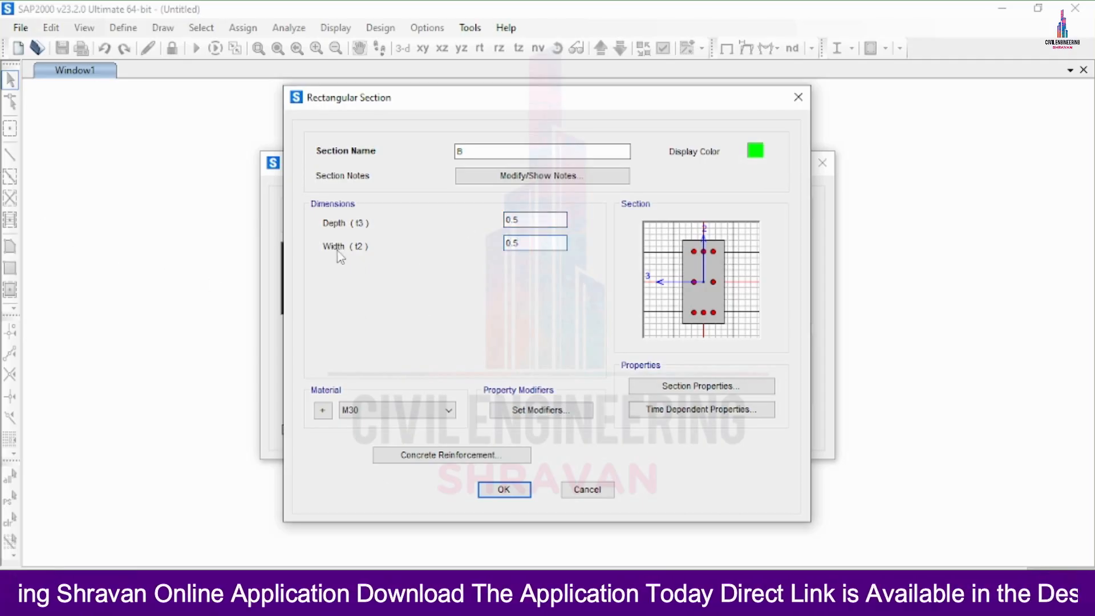
left_click(538, 220)
left_click(542, 243)
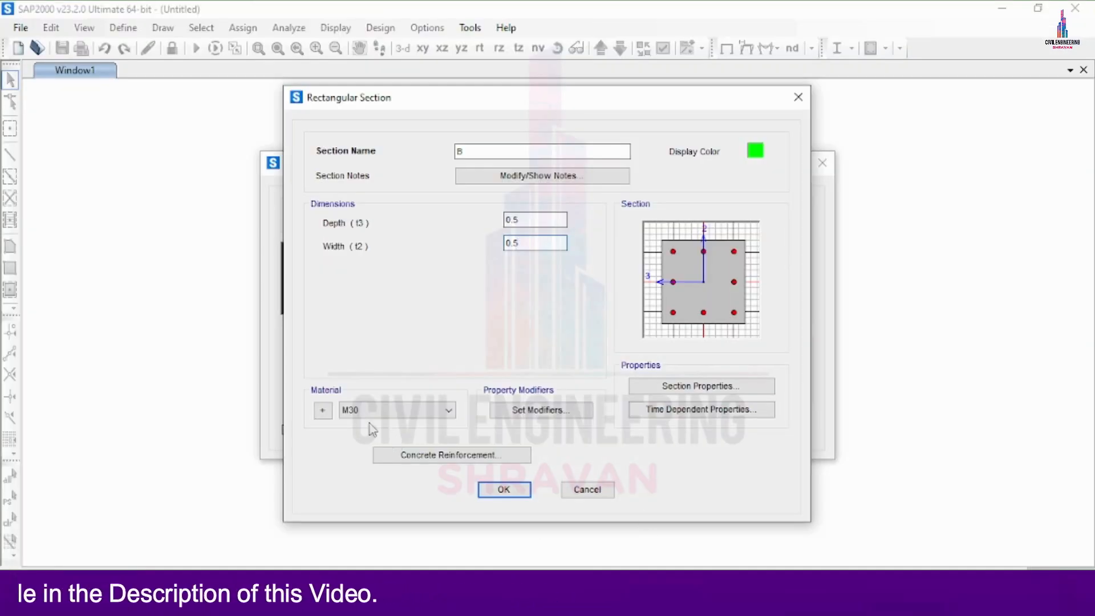
Add an Indian-standard rebar material of HYSD grade 500 to the materials, keeping M30 as the beam section's material
left_click(322, 410)
left_click(429, 266)
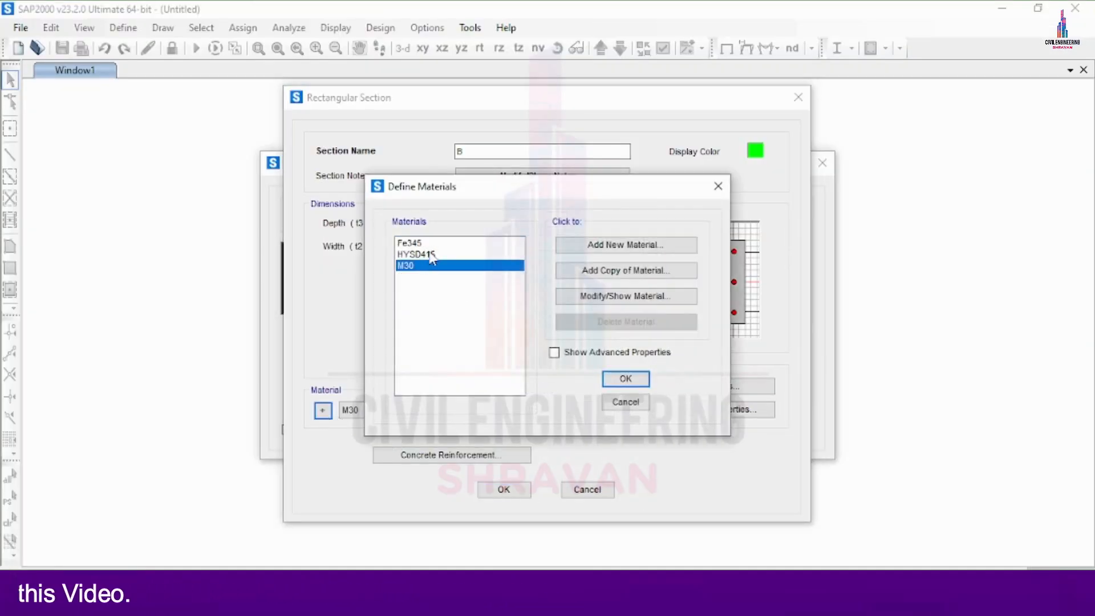
left_click(430, 255)
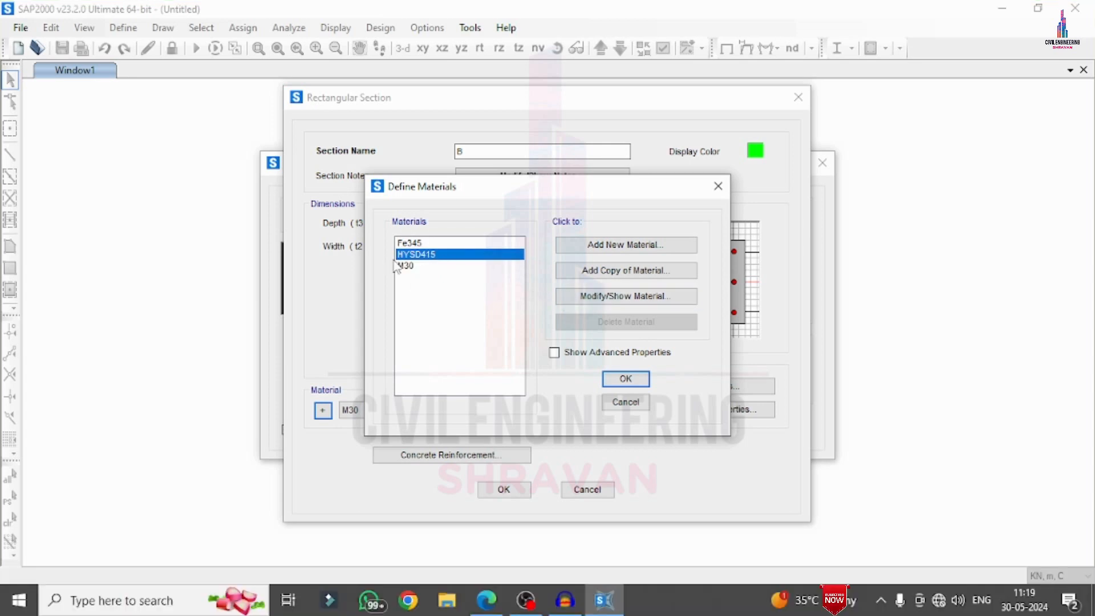
left_click(443, 266)
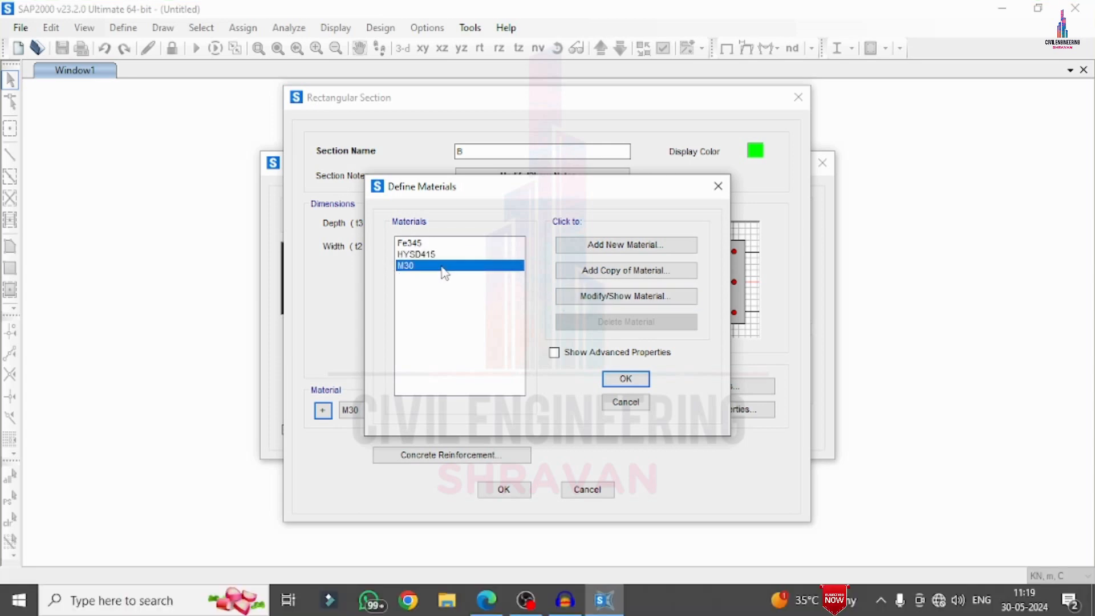
left_click(645, 247)
left_click(544, 268)
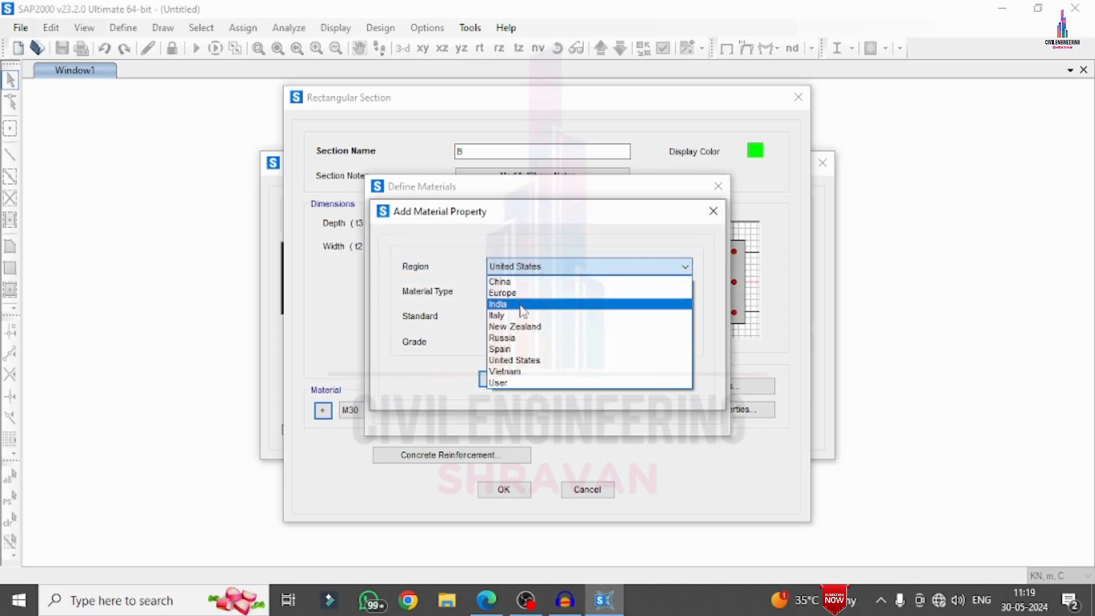
left_click(523, 304)
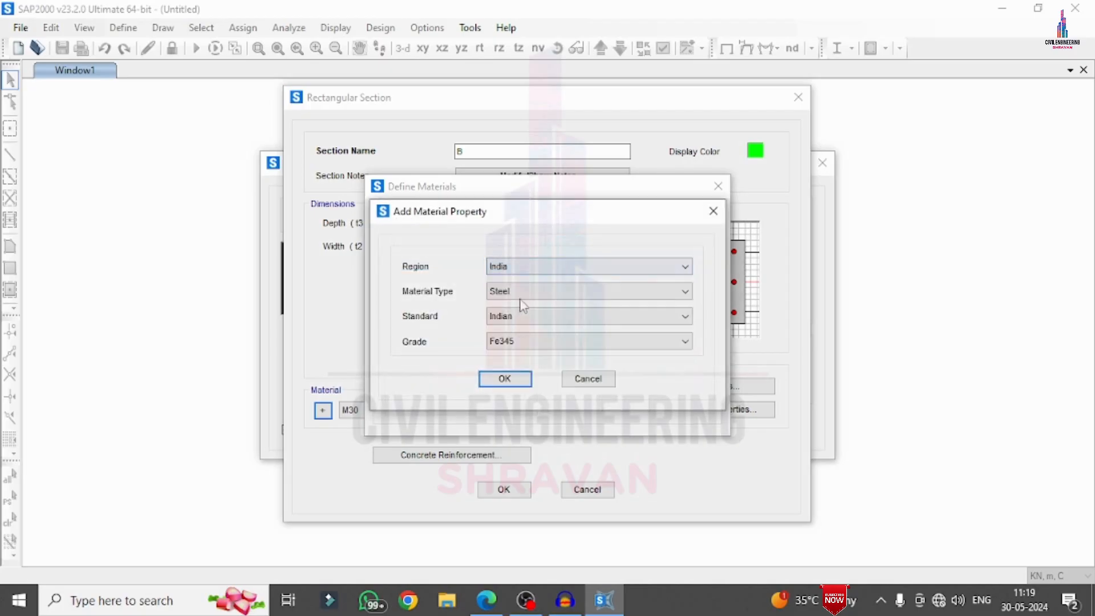
left_click(522, 292)
left_click(501, 351)
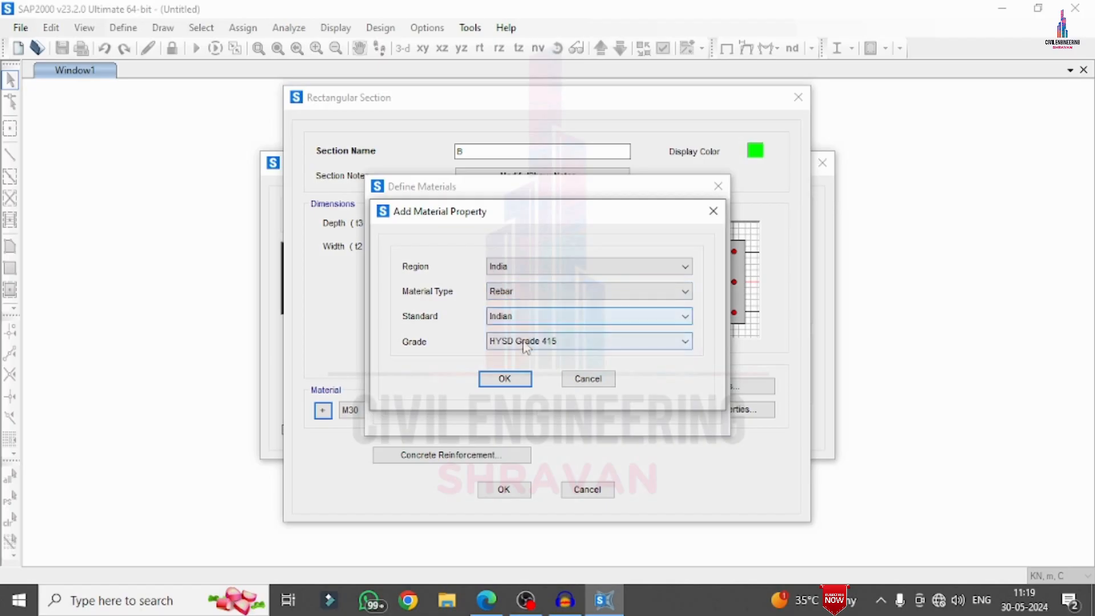
left_click(504, 340)
left_click(511, 371)
left_click(505, 380)
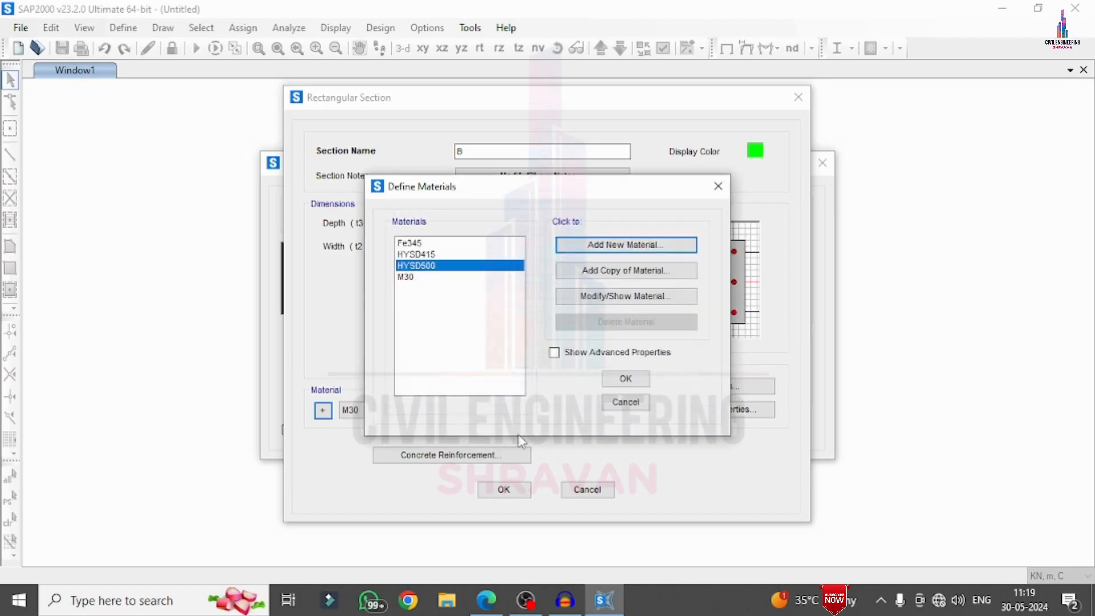
left_click(619, 381)
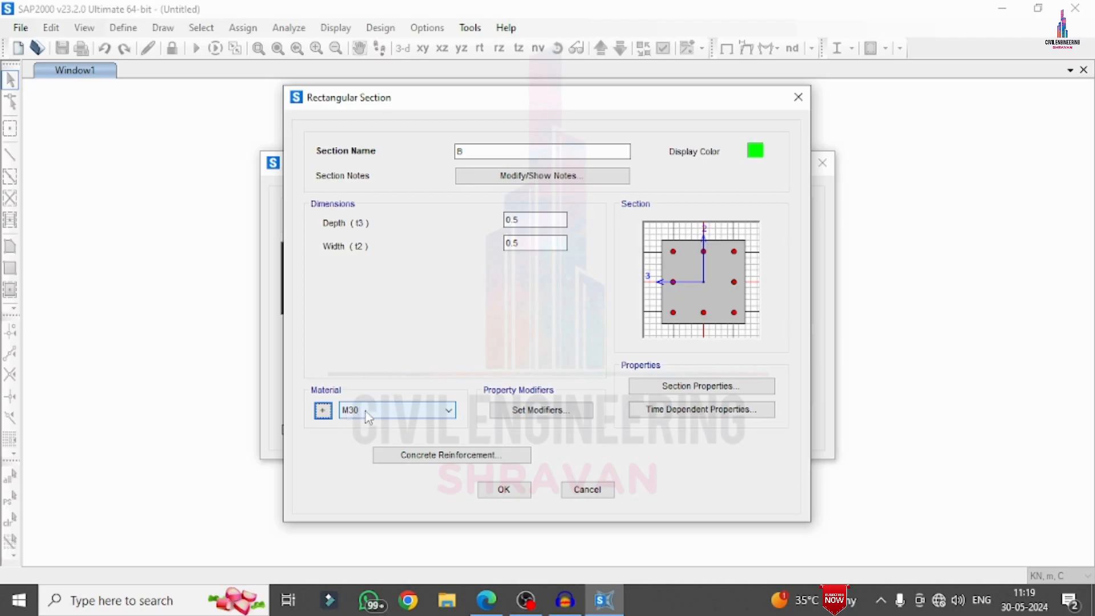
Set the beam section's longitudinal and confinement bar materials to HYSD500 in its concrete reinforcement data
left_click(474, 455)
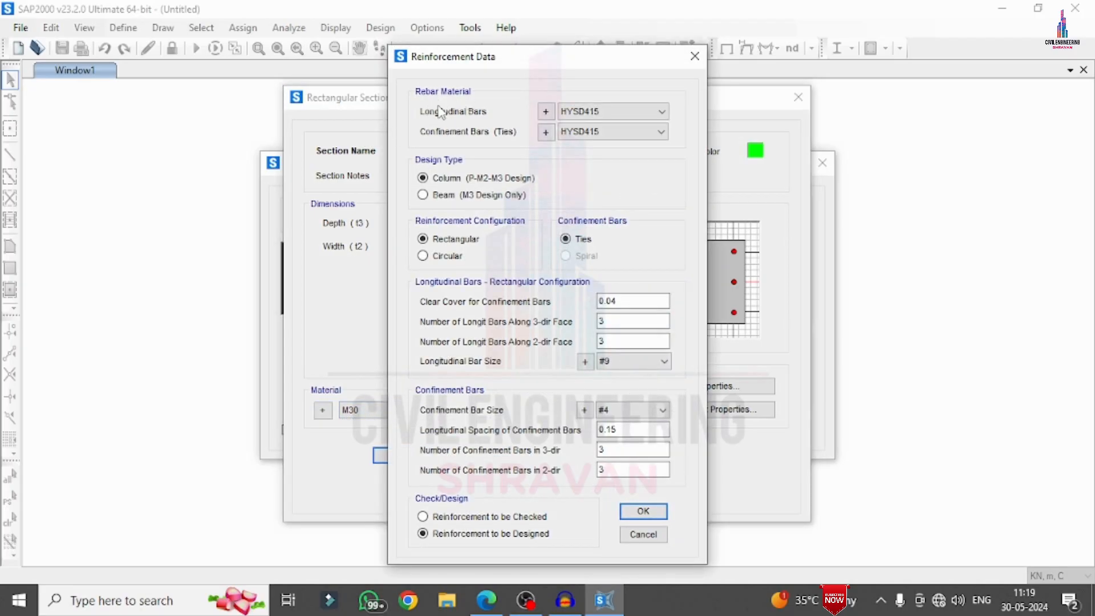
left_click(593, 112)
left_click(598, 147)
left_click(598, 131)
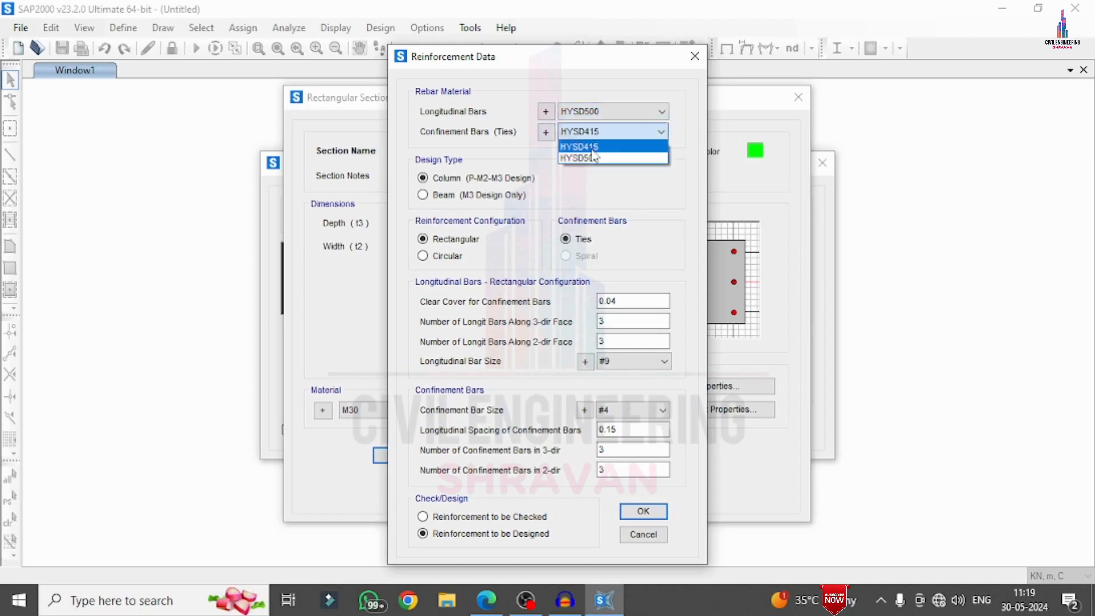
left_click(591, 141)
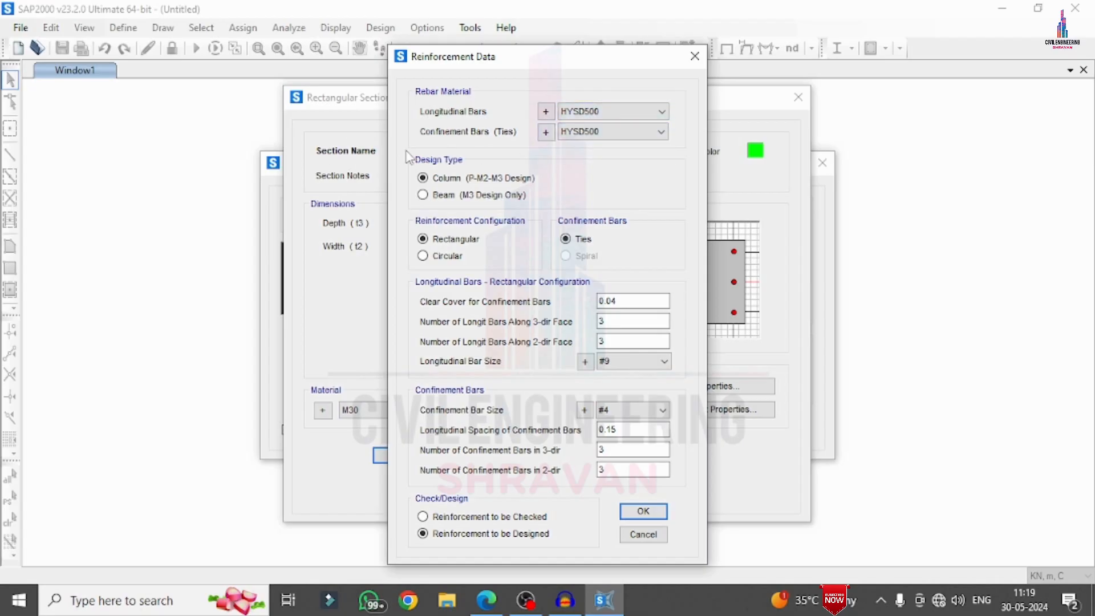
Set the design type to Beam (M3 Design Only) with 0.04 m top and bottom cover, and accept section B
left_click(434, 195)
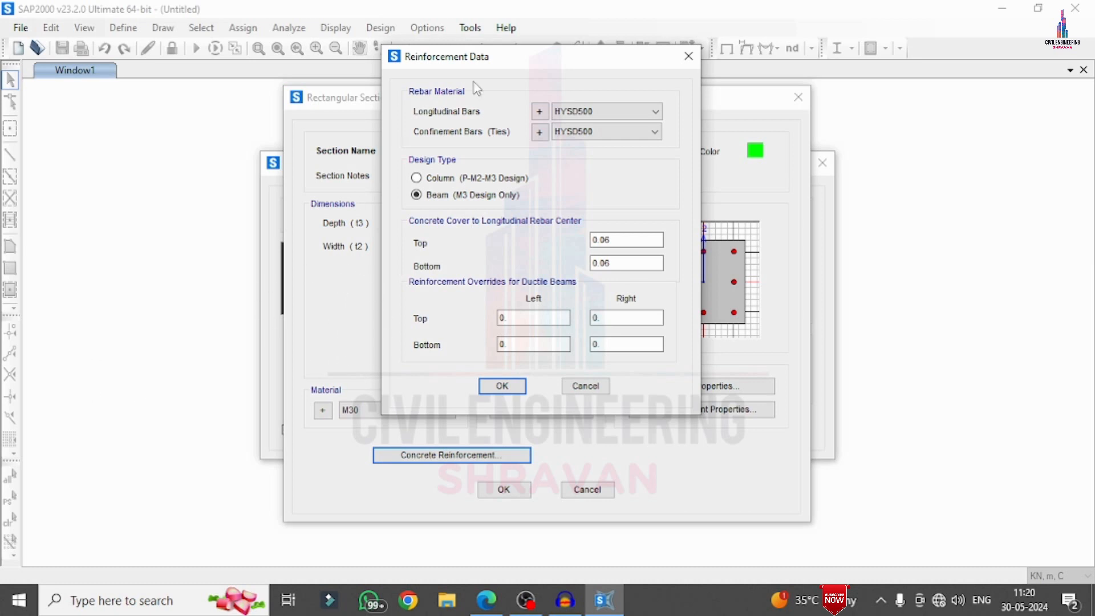
left_click_drag(605, 241, 618, 240)
key("Tab")
key("Right")
left_click(501, 386)
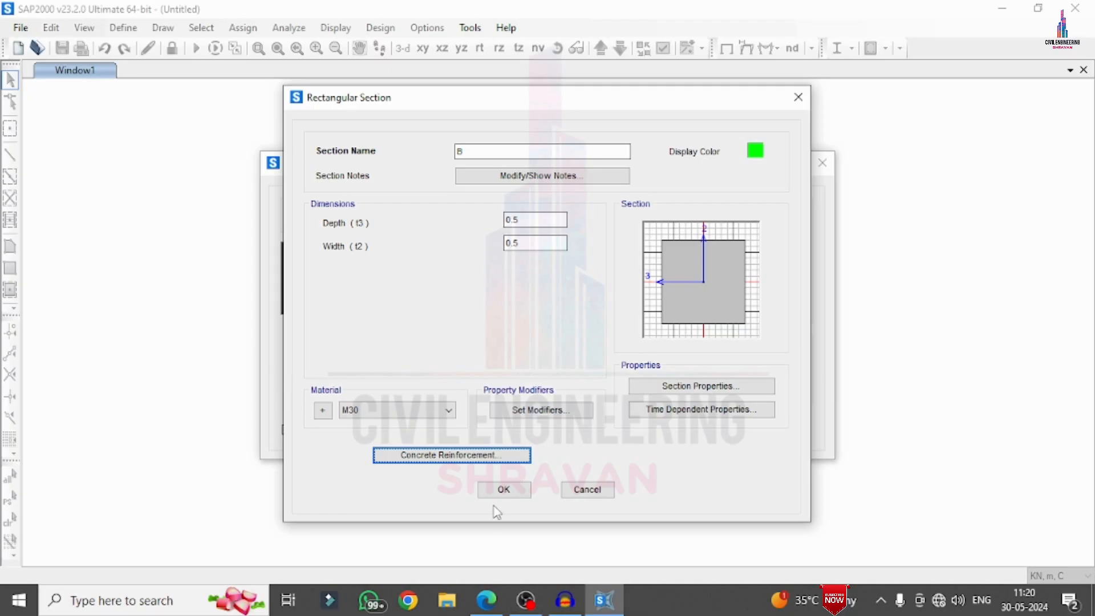
left_click(503, 490)
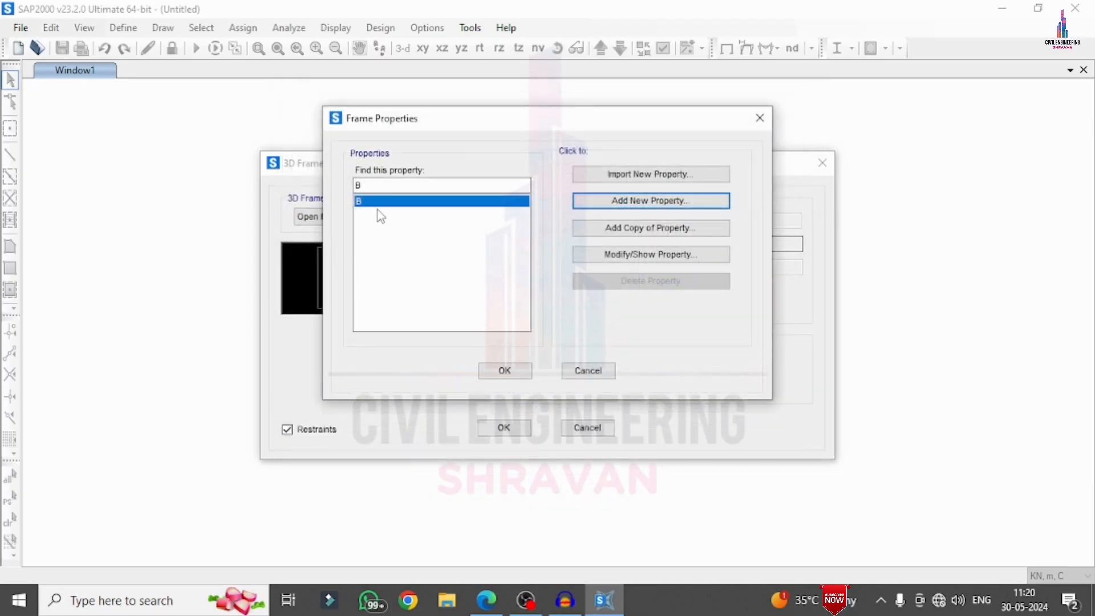
Set up a new rectangular concrete section named C, 0.7 m deep and 0.5 m wide, with M30 as its material
left_click(585, 204)
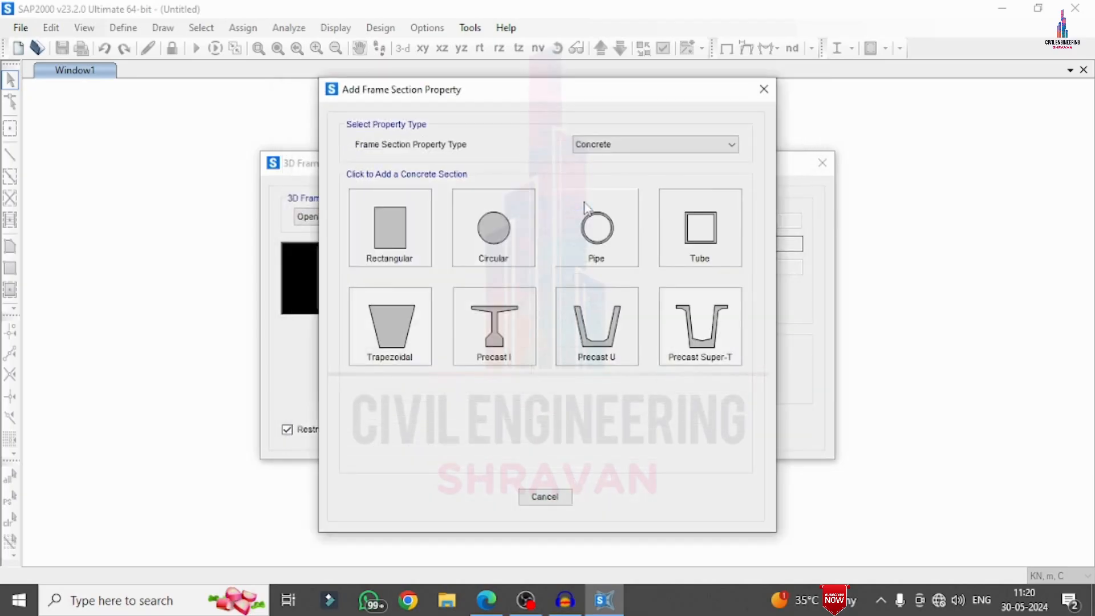
left_click(423, 226)
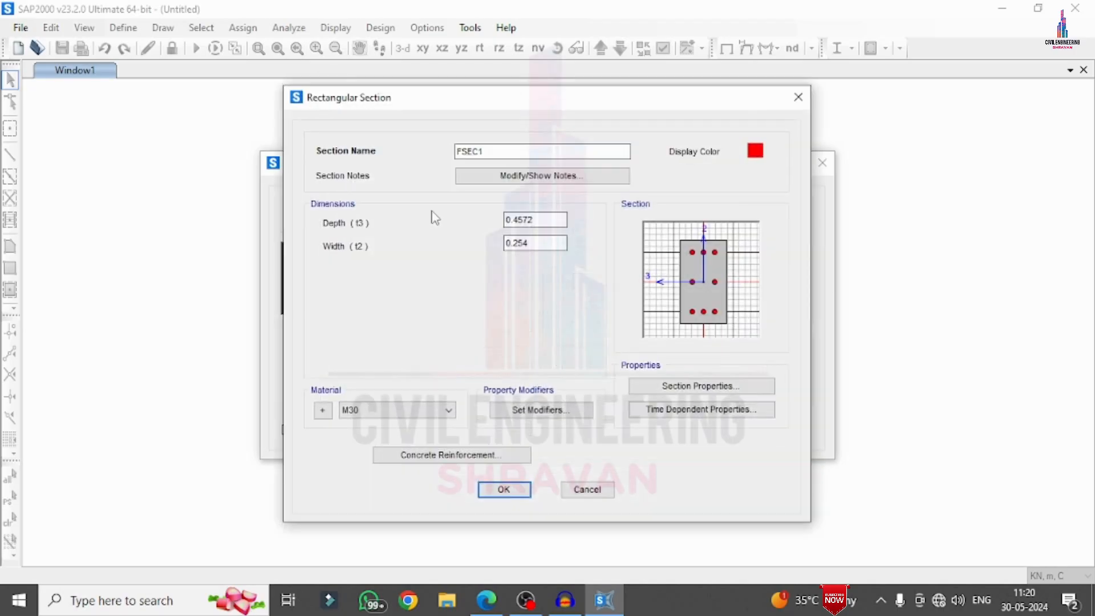
left_click_drag(494, 152, 334, 156)
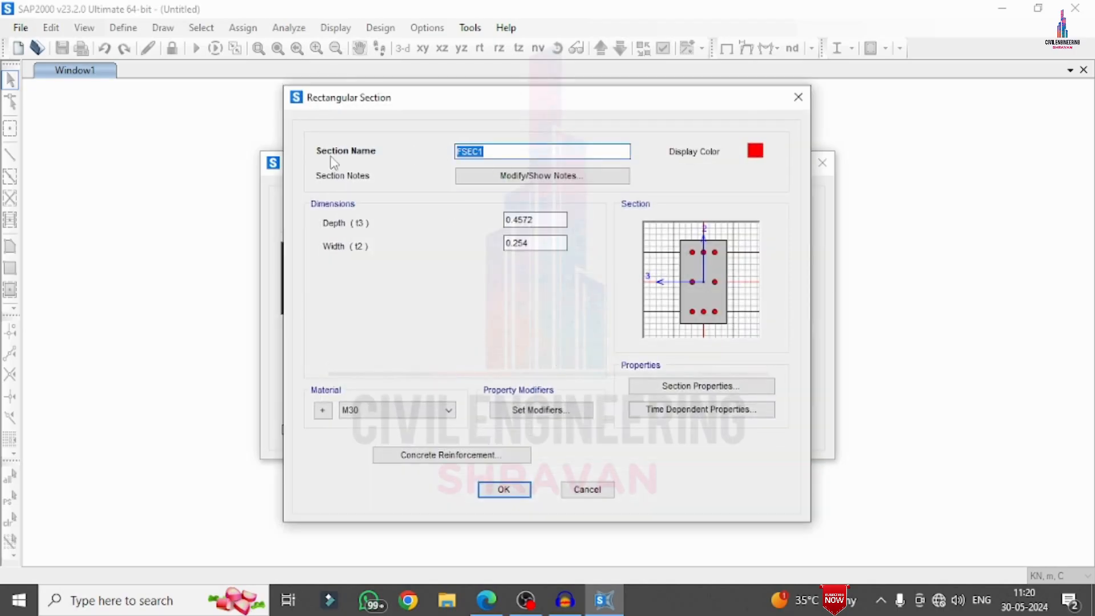
type("C")
left_click_drag(539, 220, 520, 220)
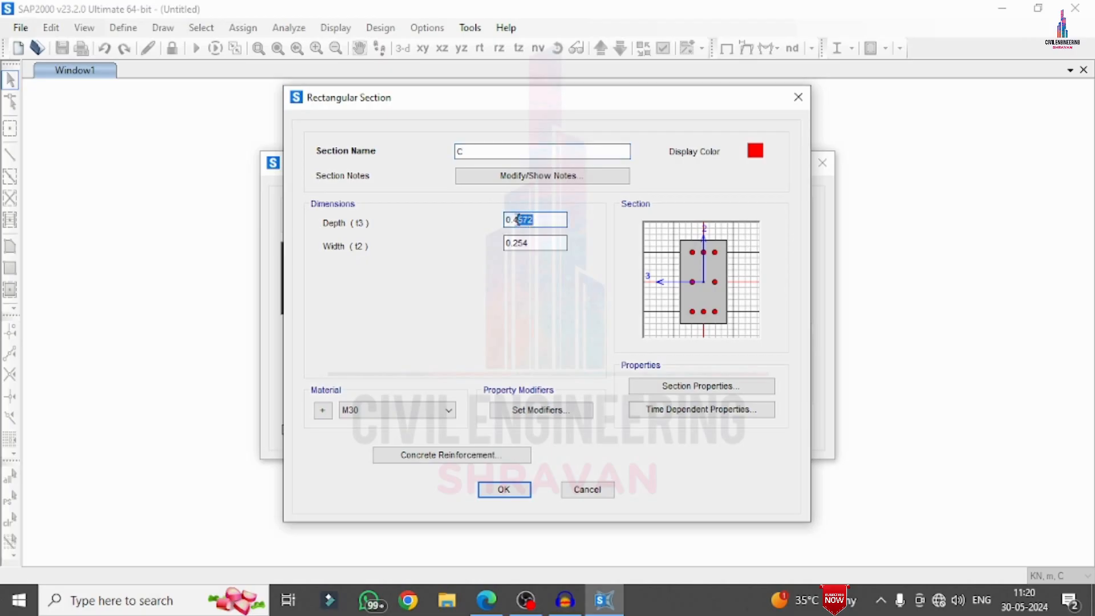
type("7")
left_click_drag(531, 243, 513, 235)
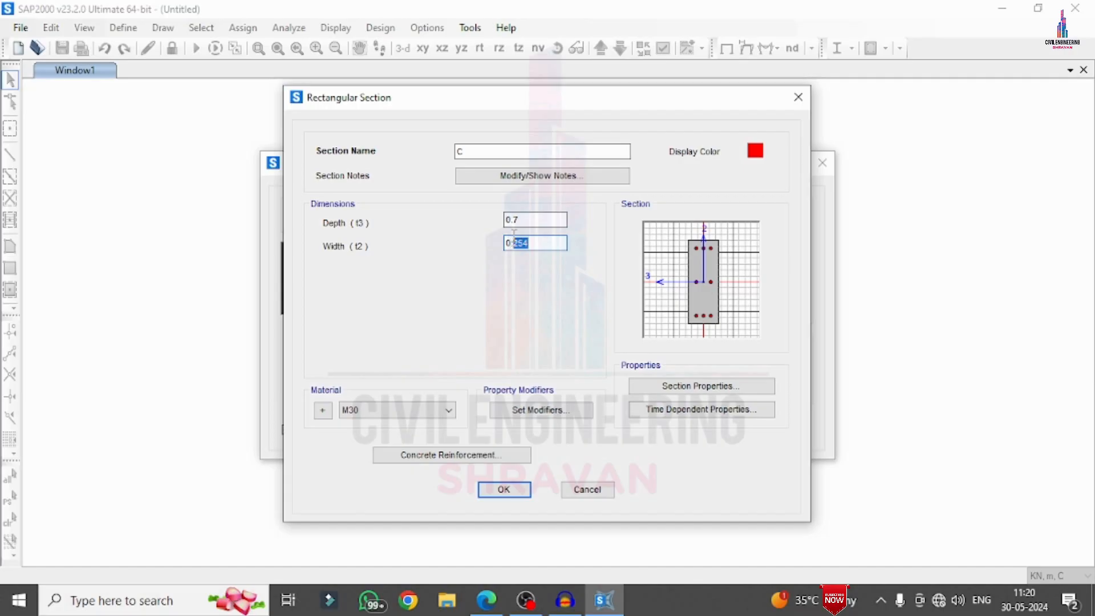
type("5")
left_click(536, 223)
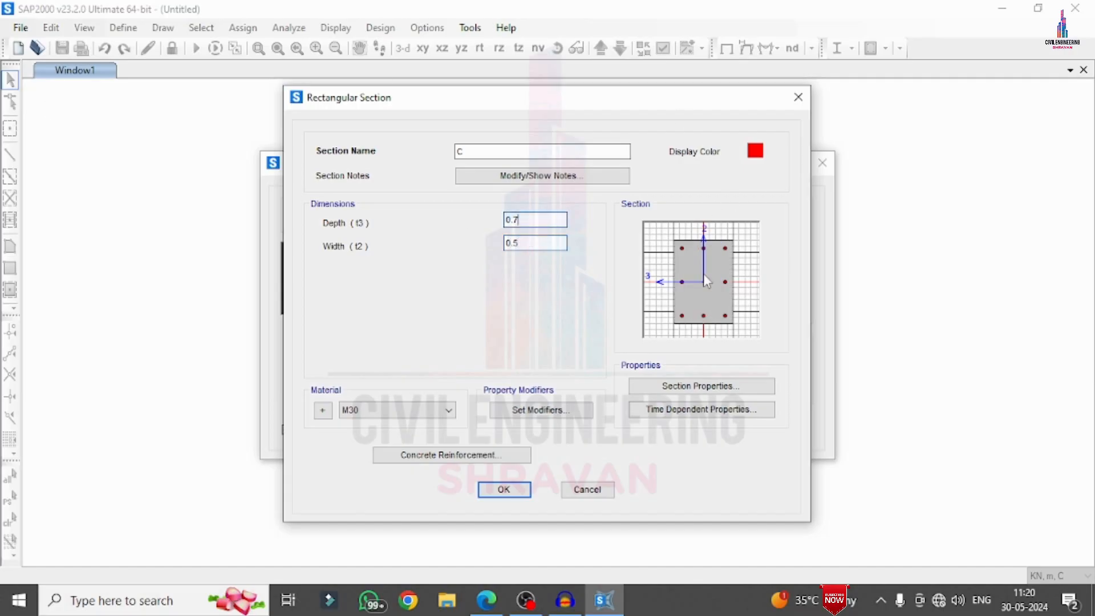
left_click(403, 410)
left_click(395, 421)
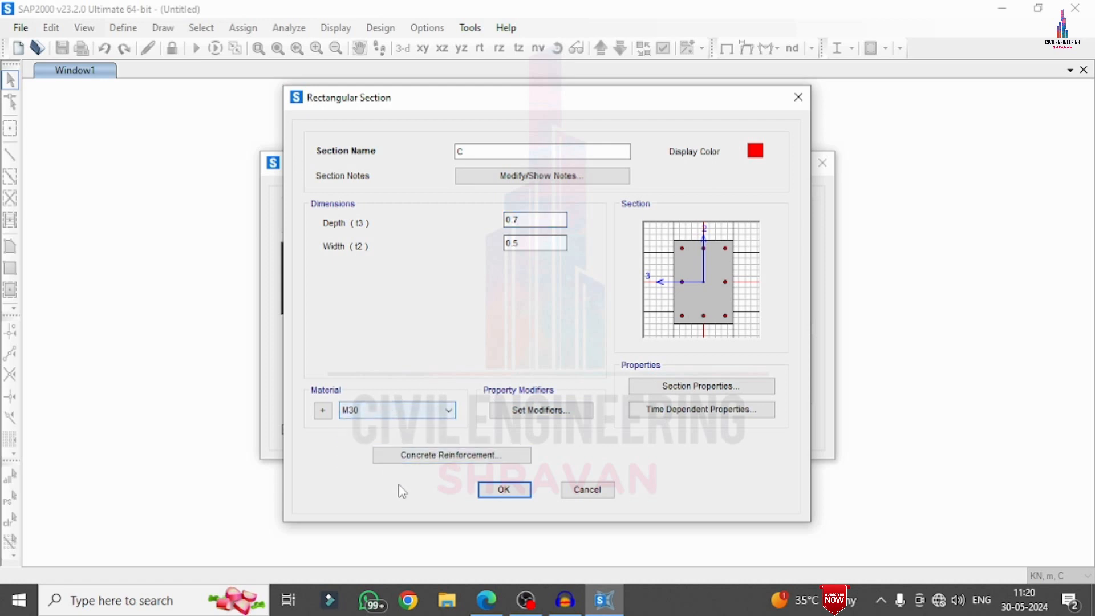
Set the longitudinal and confinement bar materials of section C to HYSD500 in its concrete reinforcement data
left_click(447, 457)
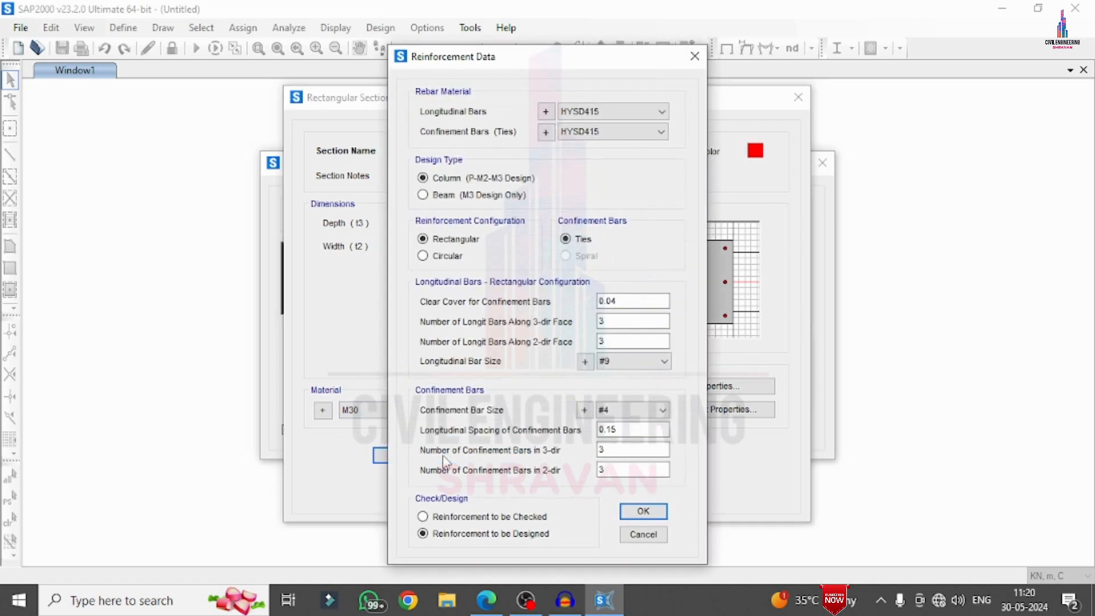
left_click(588, 111)
left_click(579, 139)
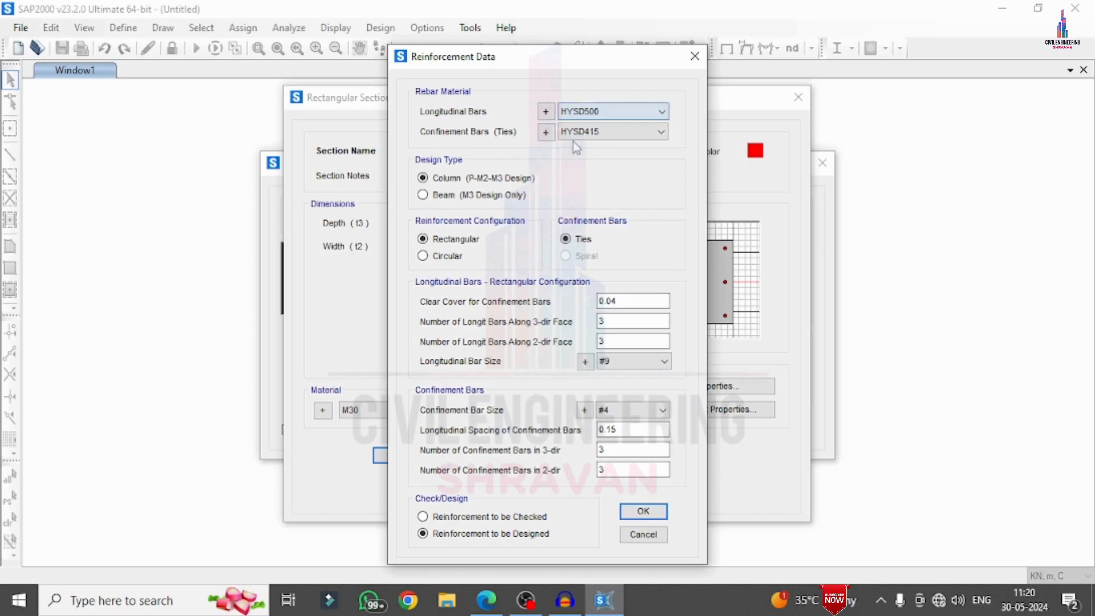
left_click(579, 137)
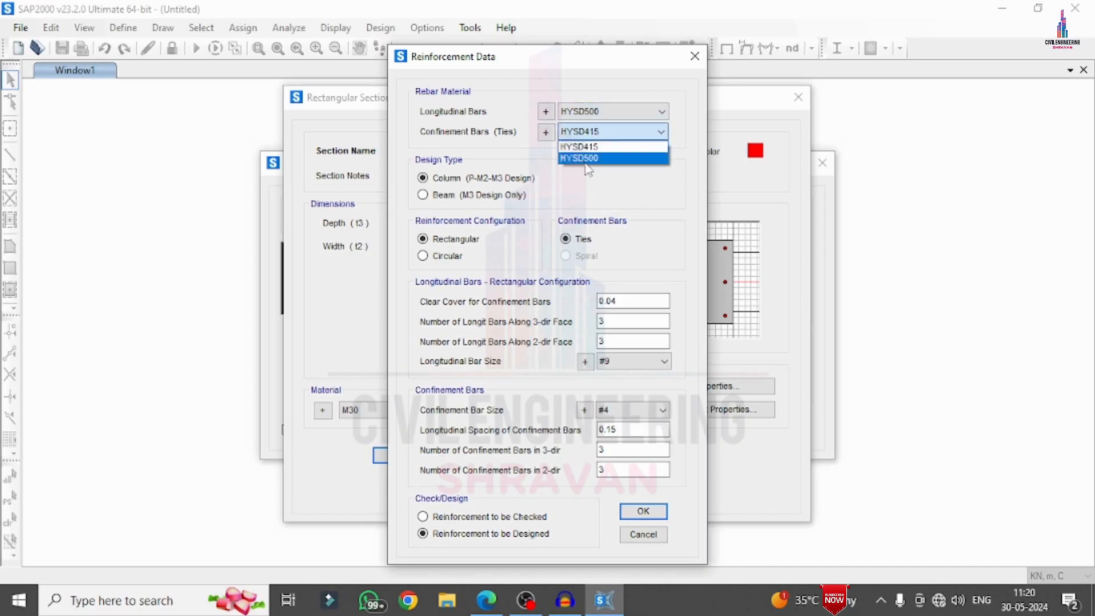
left_click(590, 164)
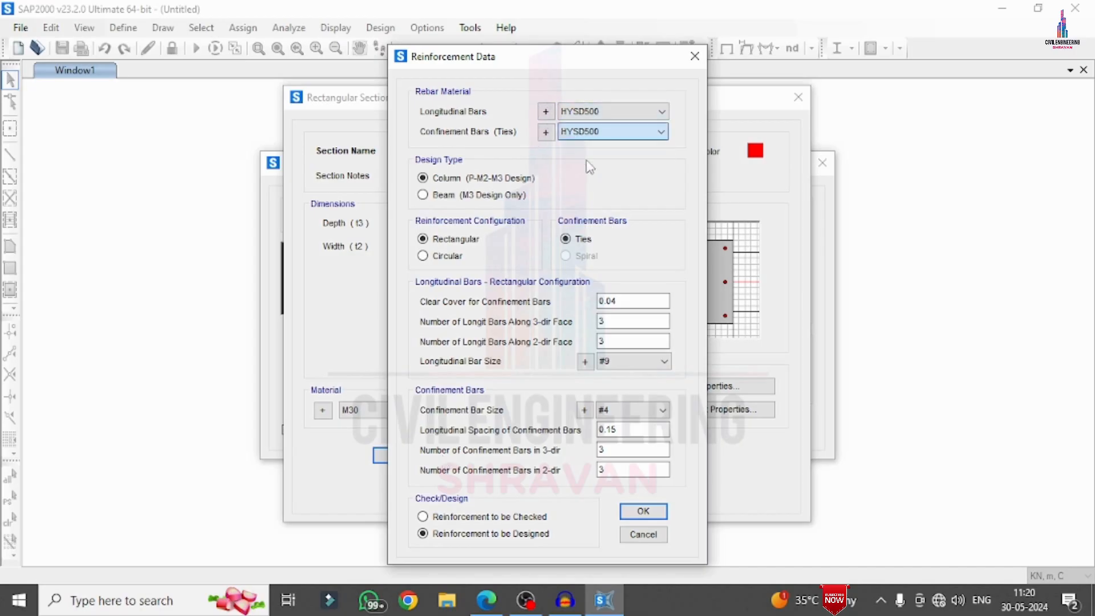
Set the column's longitudinal bars to 4 along the 3-dir face and 6 along the 2-dir face
double_click(627, 321)
left_click_drag(550, 54, 425, 28)
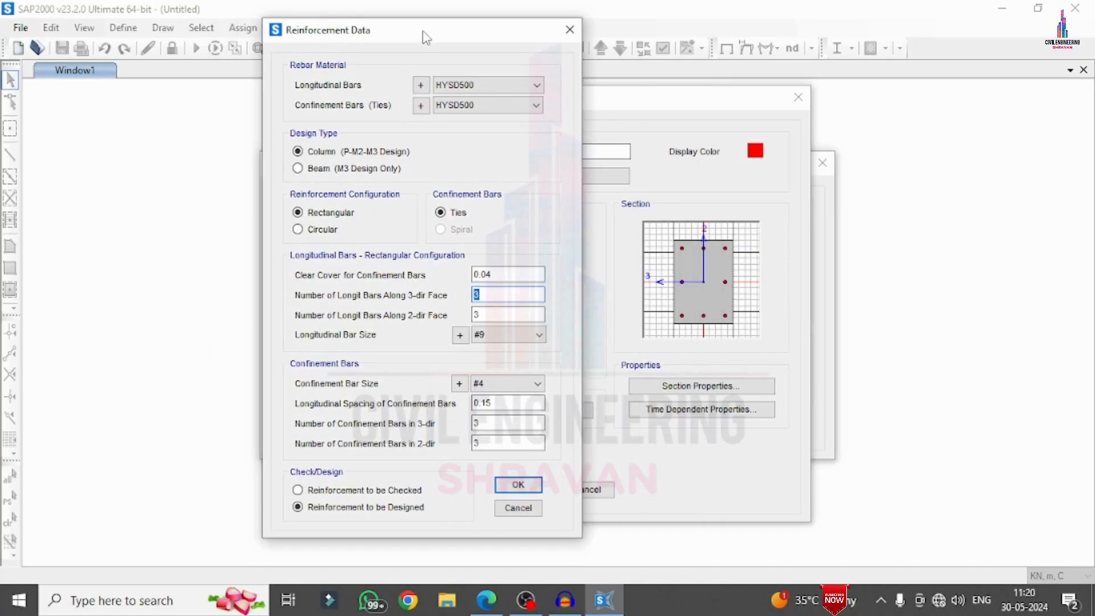
double_click(499, 311)
double_click(494, 294)
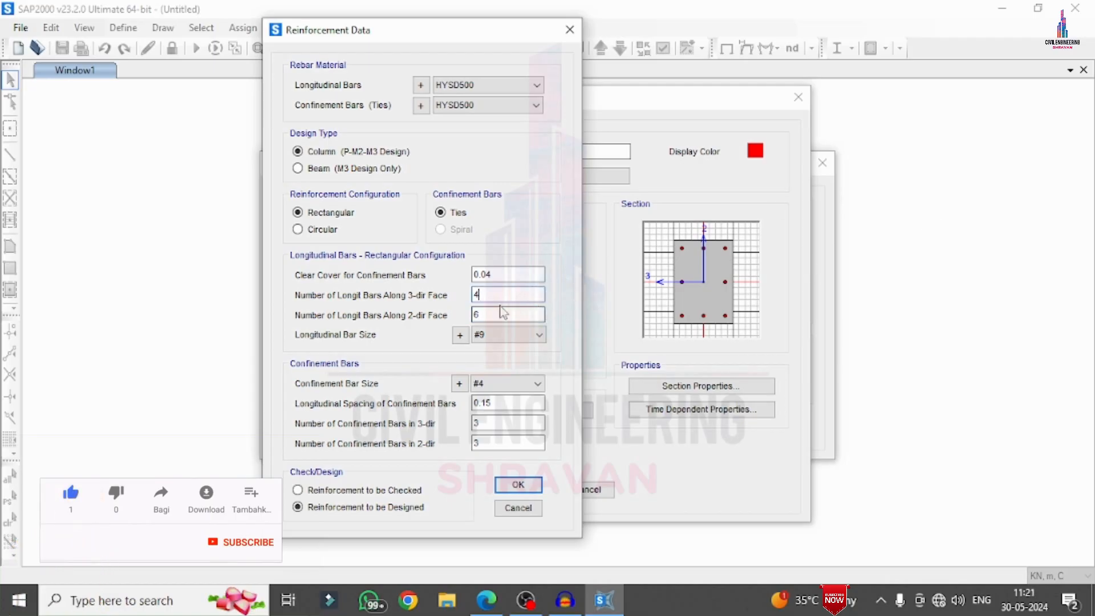
Set the longitudinal bar size to 16d and the confinement bar size to 8d, and accept the reinforcement data
left_click(486, 336)
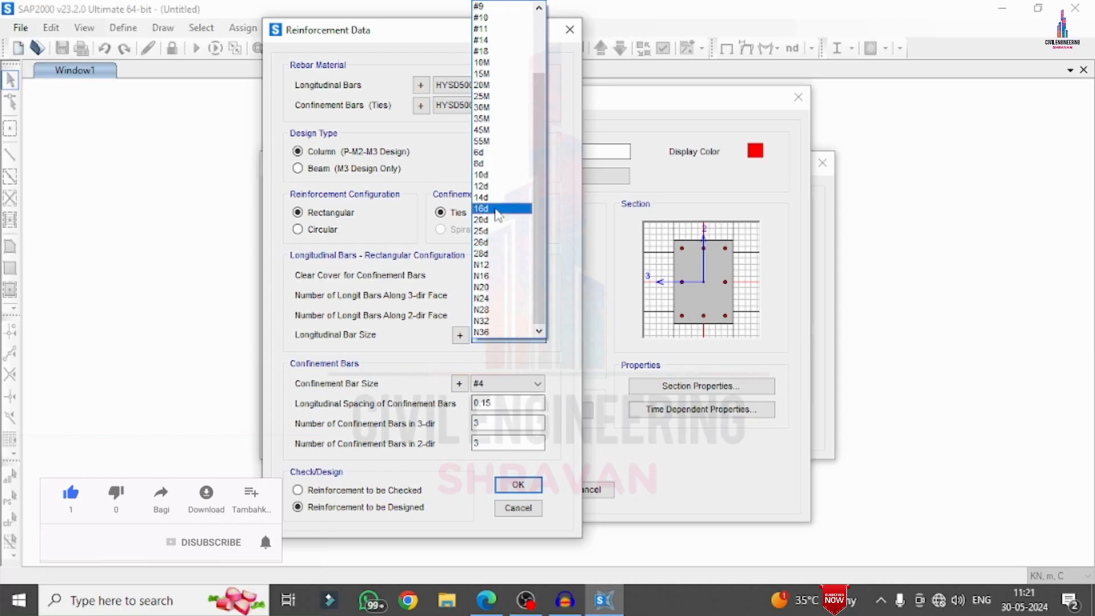
left_click(485, 209)
left_click(489, 387)
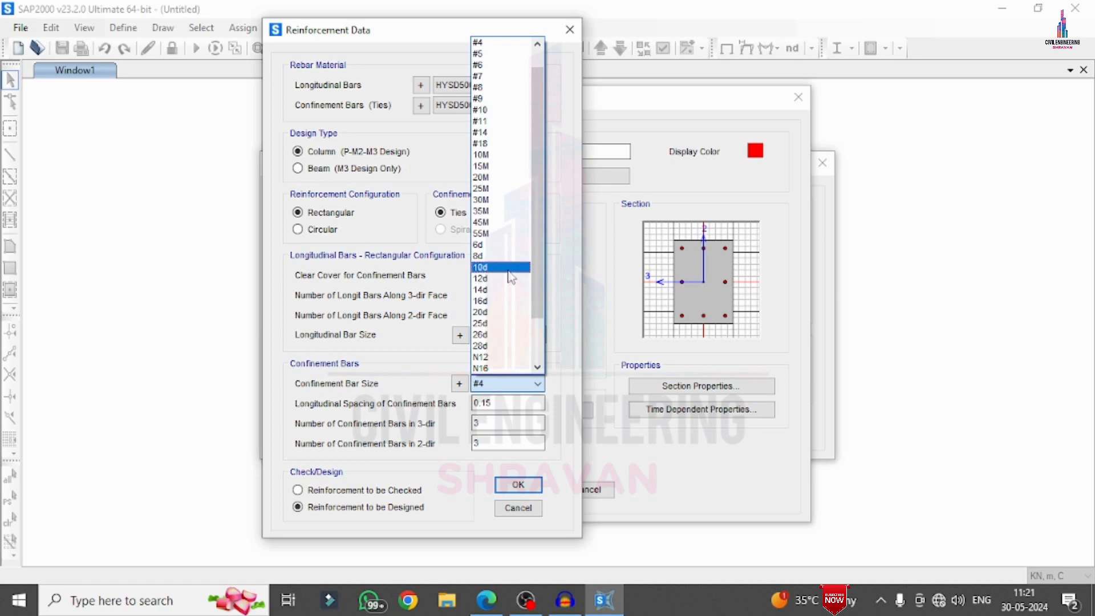
left_click(501, 256)
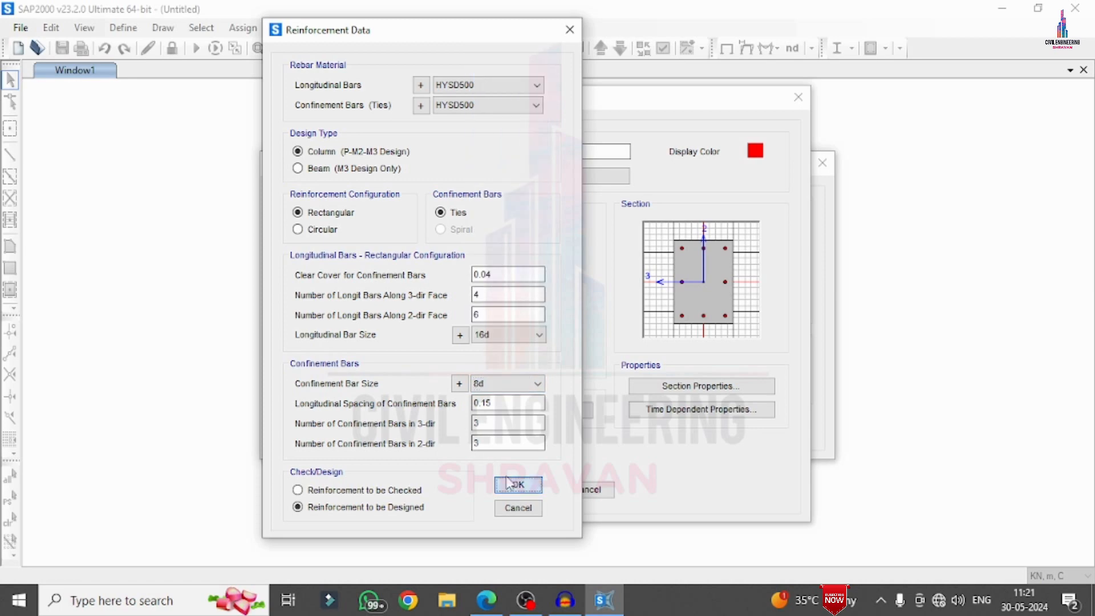
left_click(513, 484)
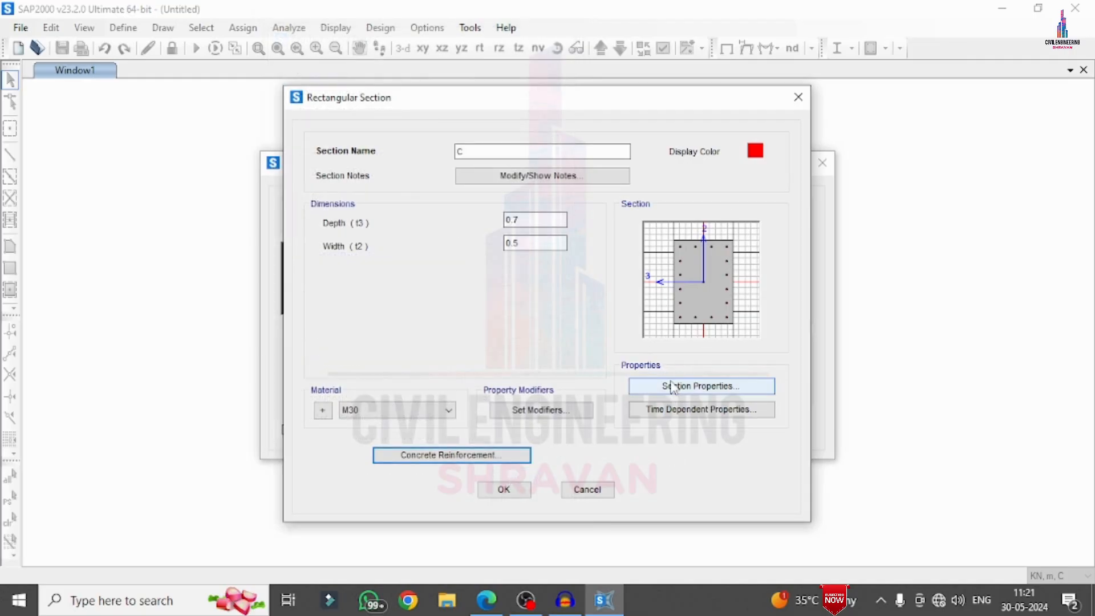
Change the number of longitudinal bars along the column's 2-dir face to 5 and accept section C
left_click(467, 455)
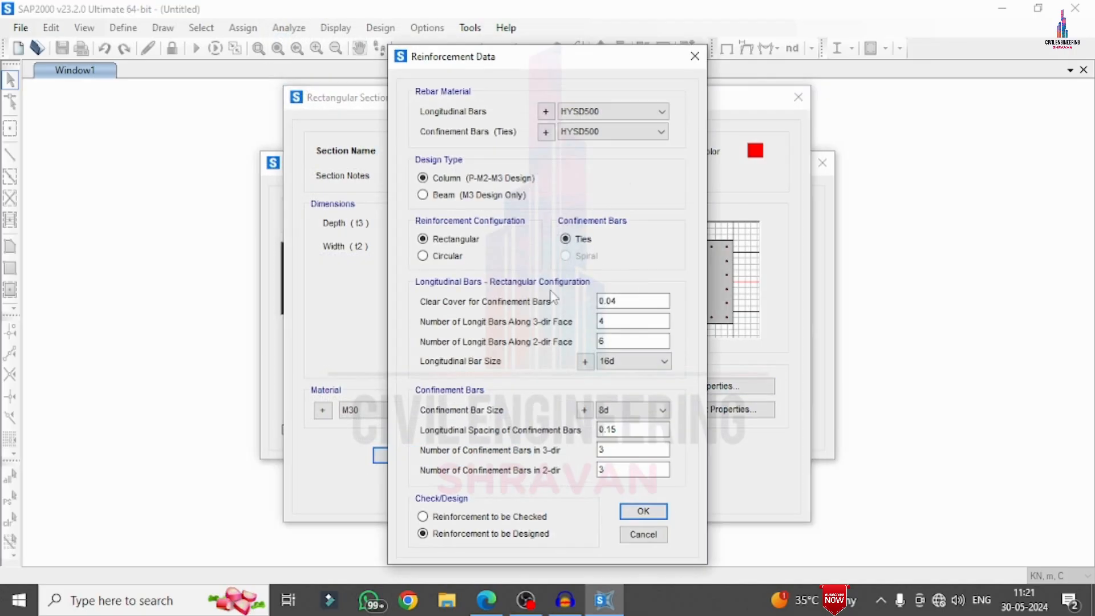
left_click_drag(616, 341, 470, 353)
type("5")
left_click(644, 511)
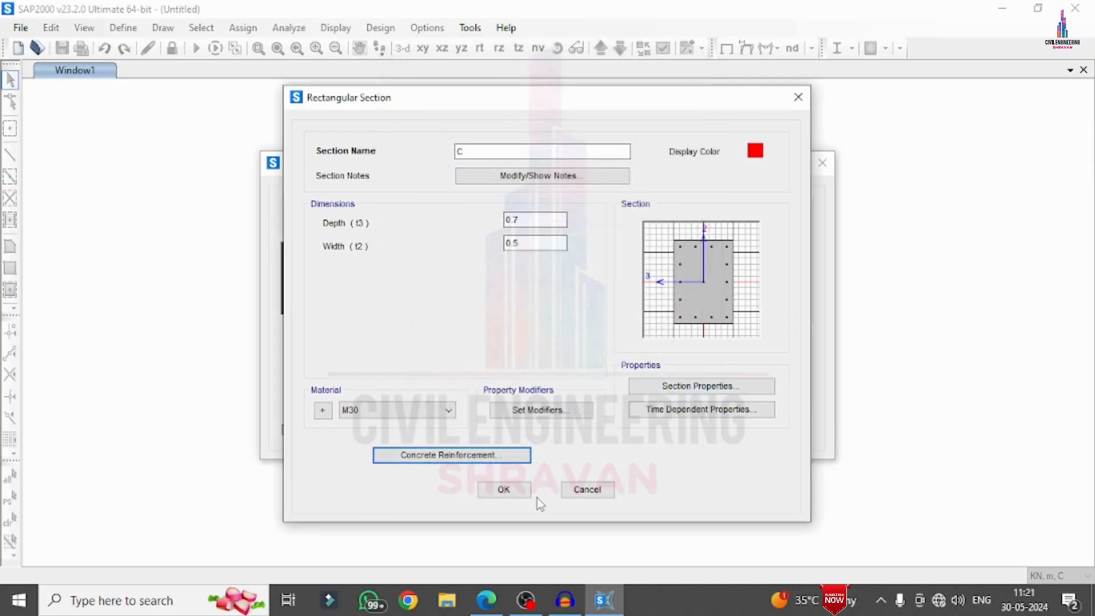
left_click(519, 495)
left_click(508, 369)
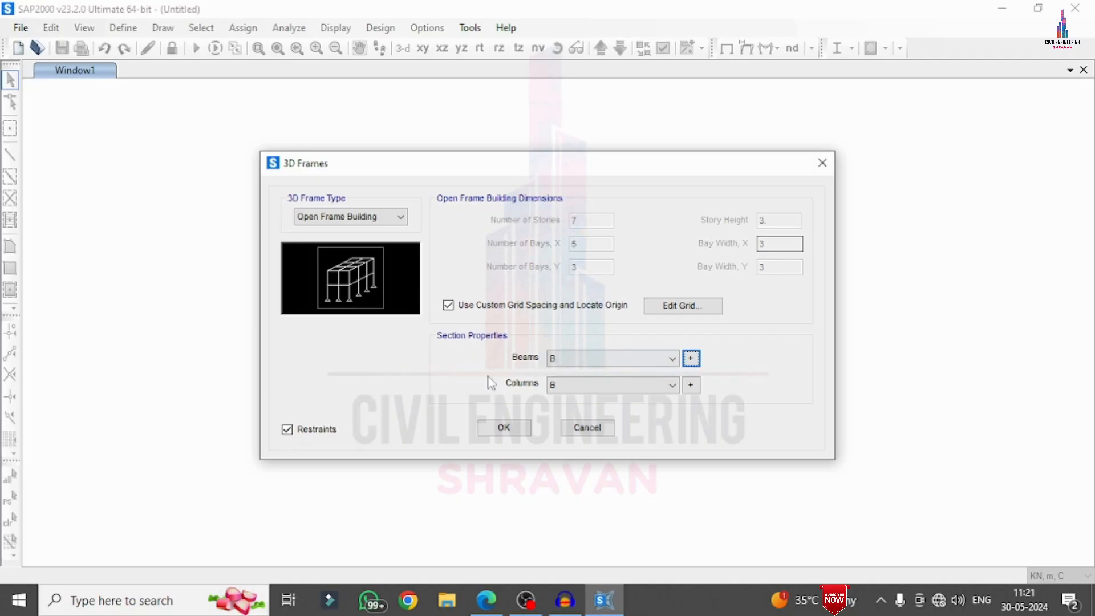
Assign section B to the beams and section C to the columns, and generate the 3D frame
left_click(577, 361)
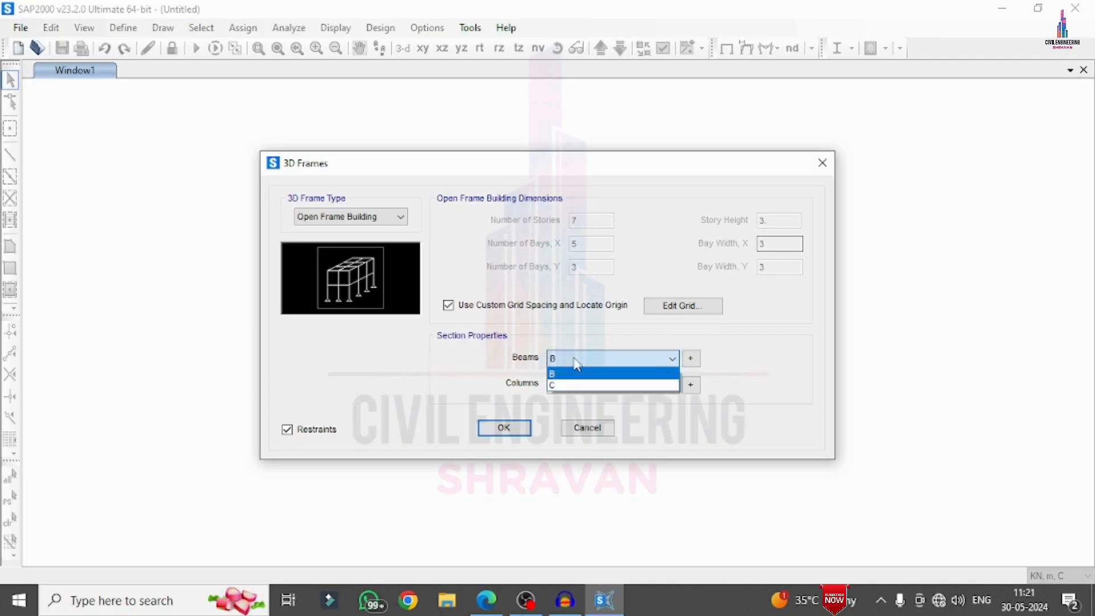
left_click(576, 373)
left_click(565, 392)
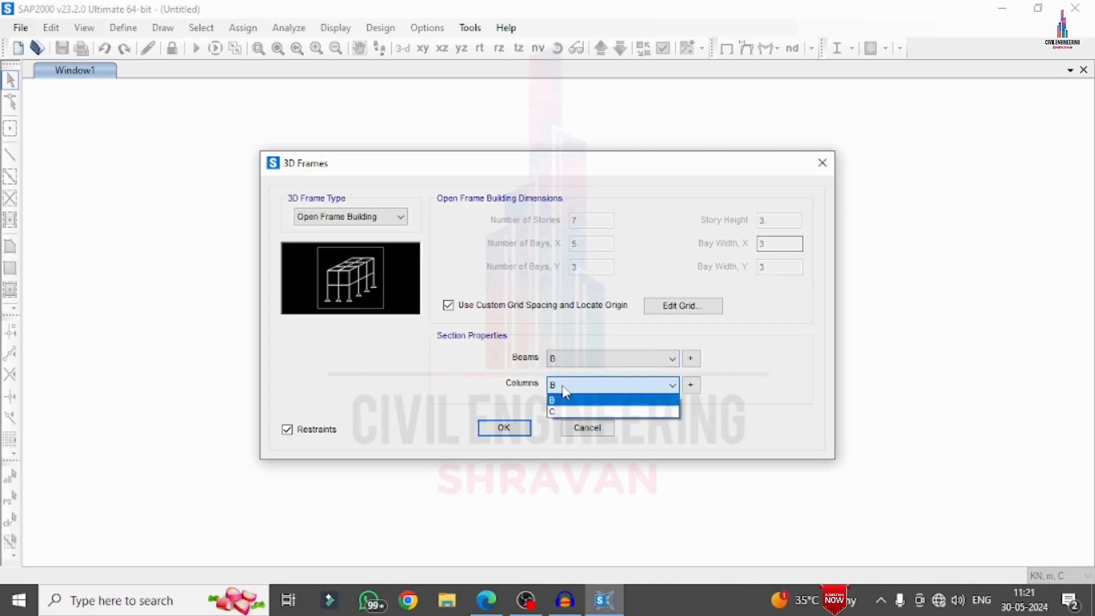
left_click(562, 412)
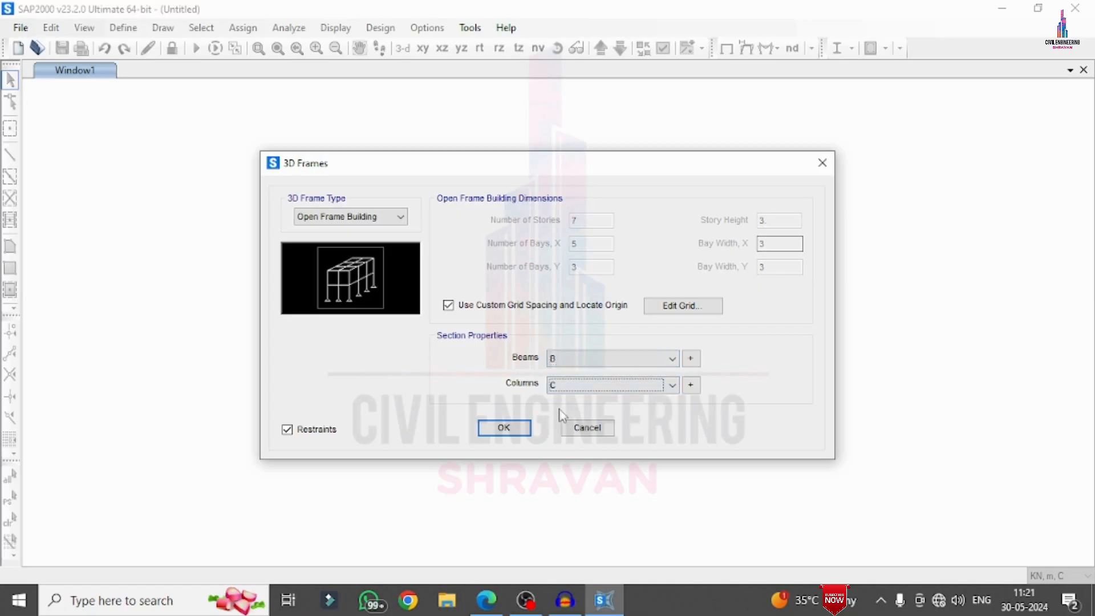
left_click(520, 434)
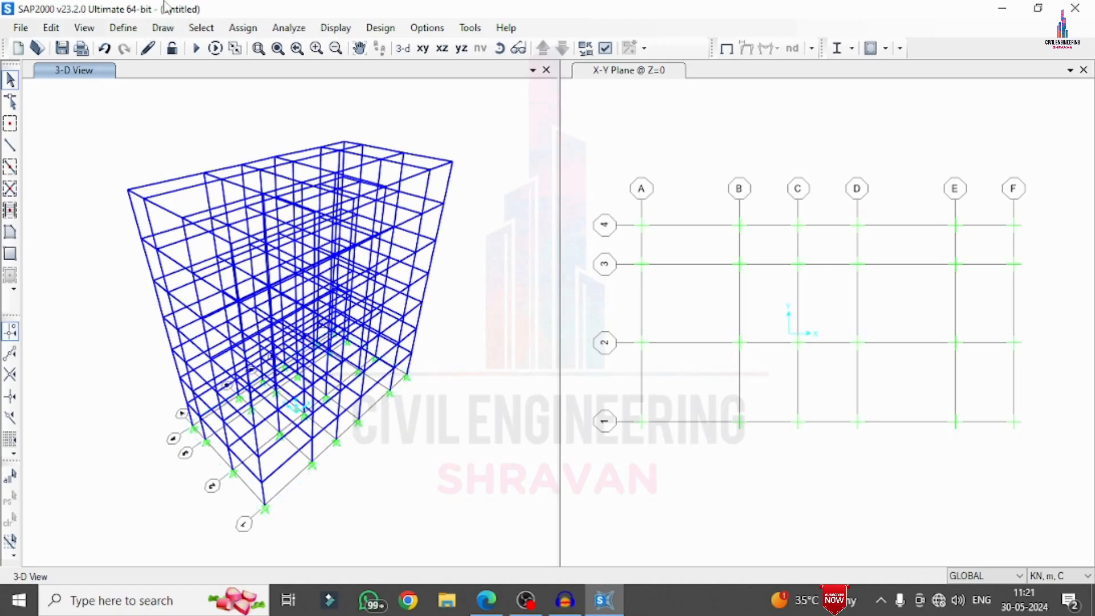
Open the GLOBAL grid system data and inspect the ordinates of the Y grid lines
left_click(53, 29)
left_click(354, 93)
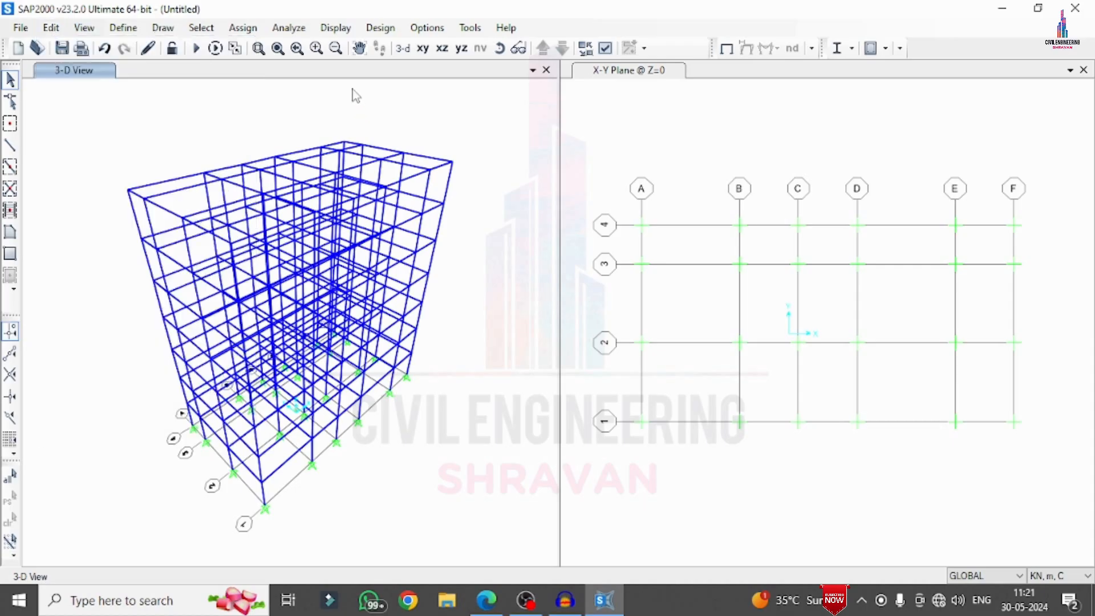
right_click(354, 92)
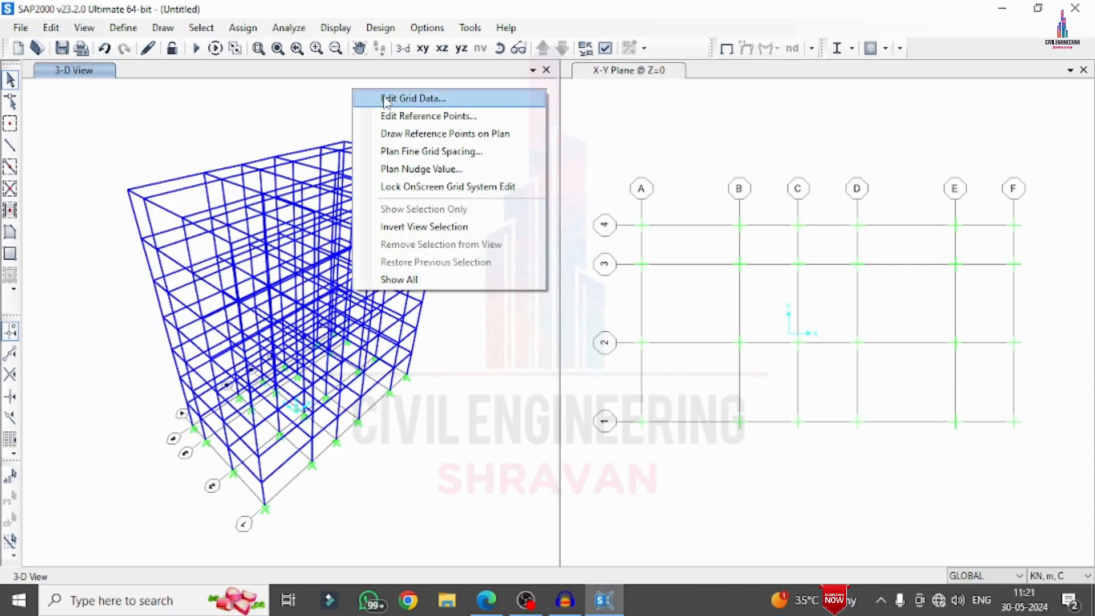
left_click(386, 99)
left_click(576, 307)
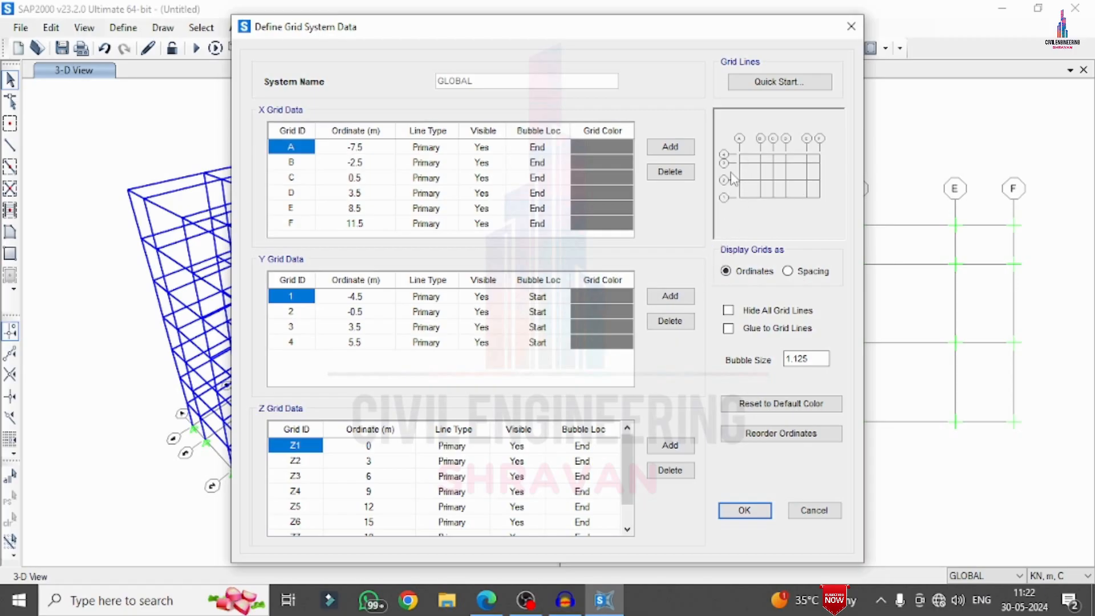
left_click(365, 331)
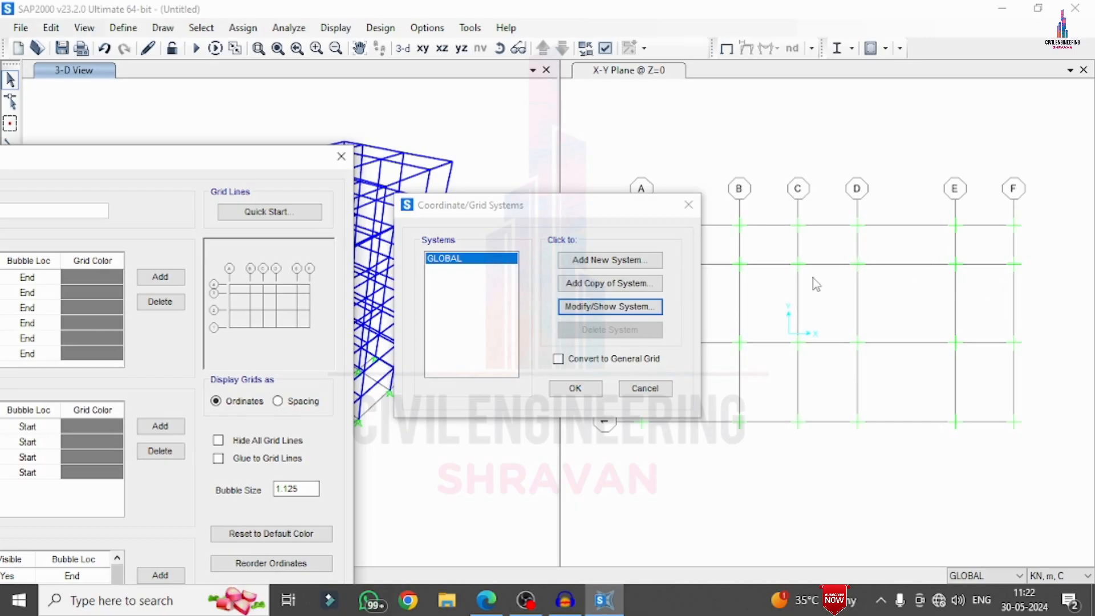
Switch to G+5.pdf in Edge, examine the marked bay spacings on the floor plan, and return to SAP2000
left_click(486, 600)
scroll(591, 342, "down", 8)
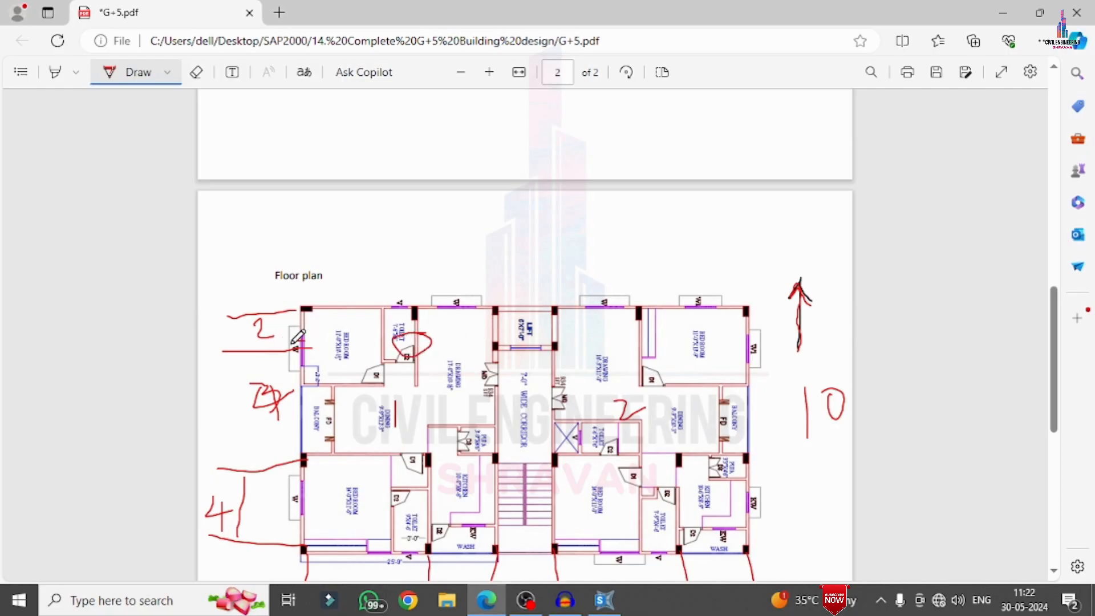
scroll(630, 326, "down", 2)
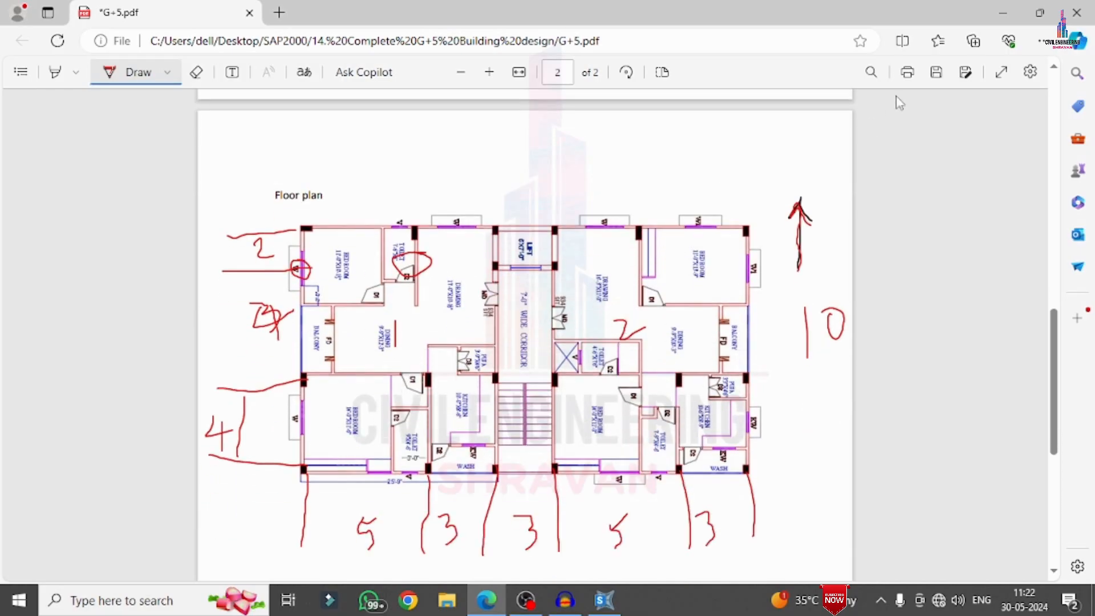
left_click(1002, 12)
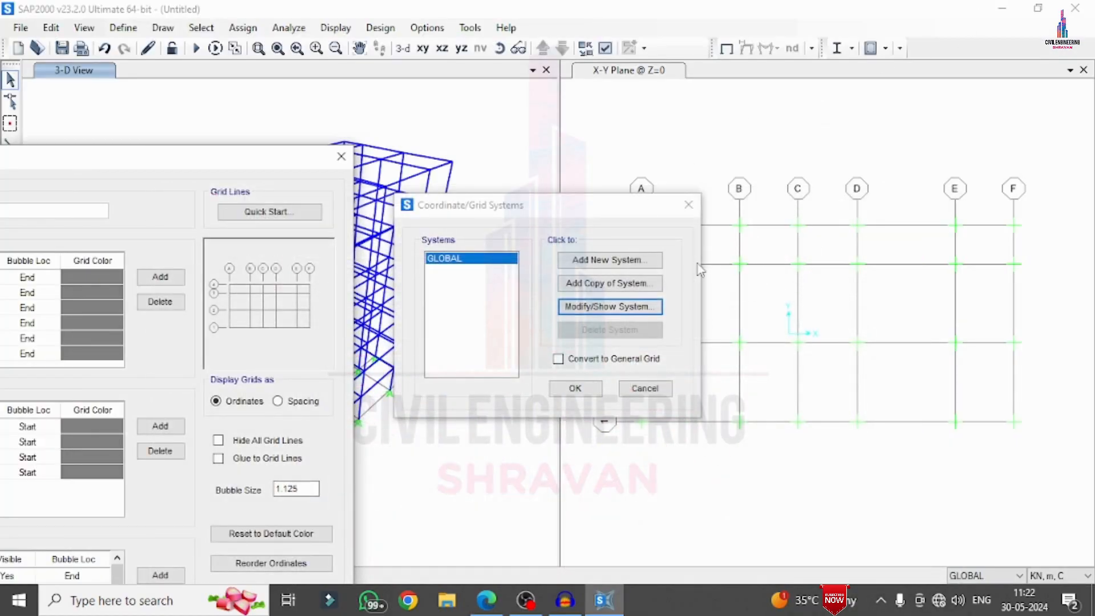
Review the X, Y and Z grid ordinates of the GLOBAL system and leave the grid data without changes
left_click_drag(244, 169, 623, 98)
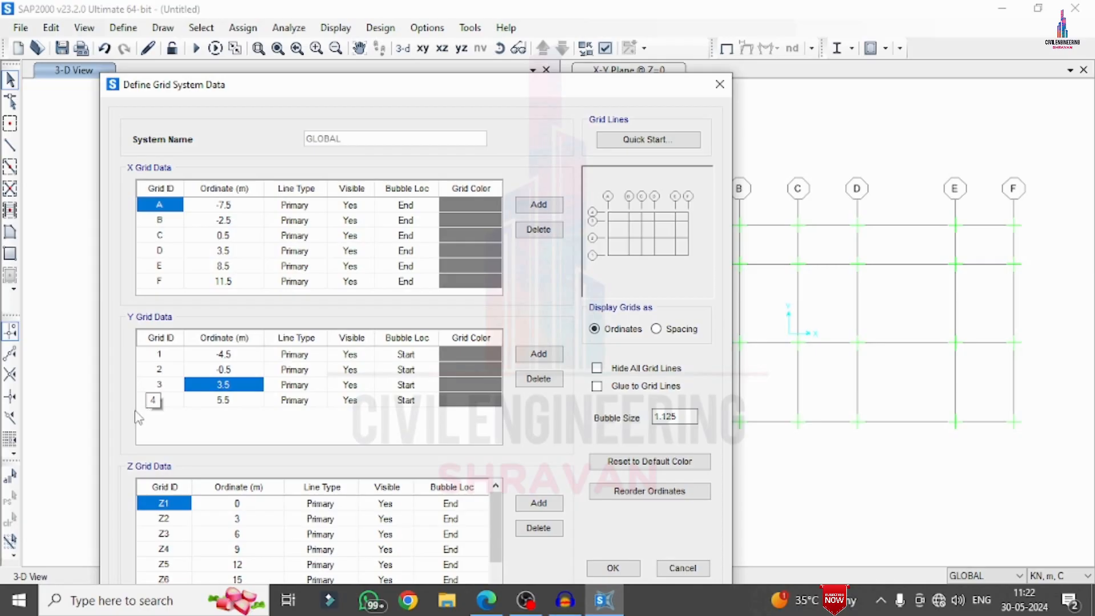
left_click(680, 567)
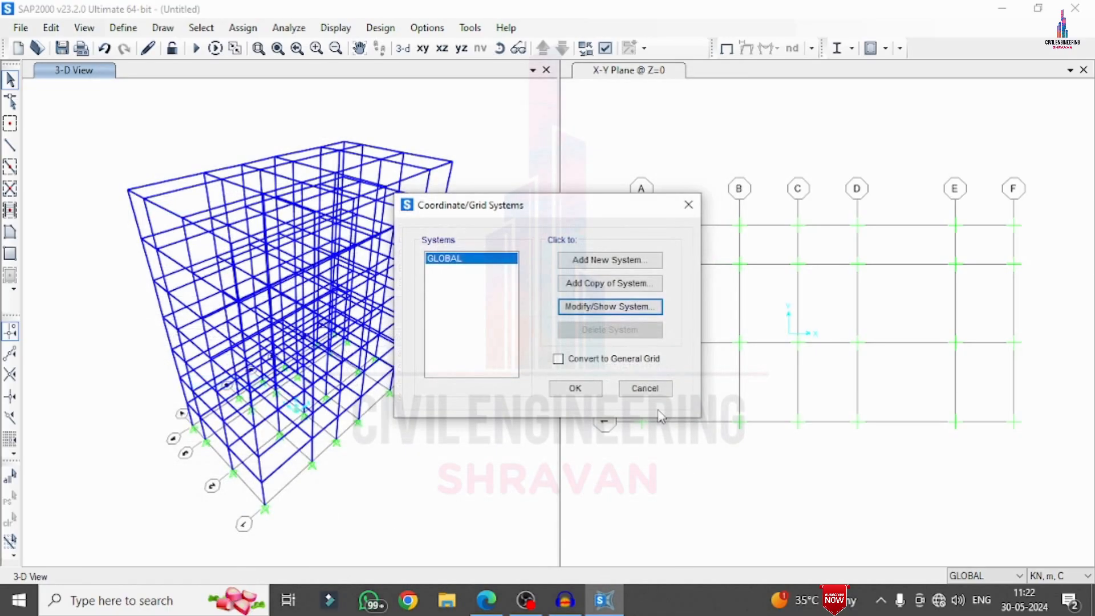
left_click(614, 310)
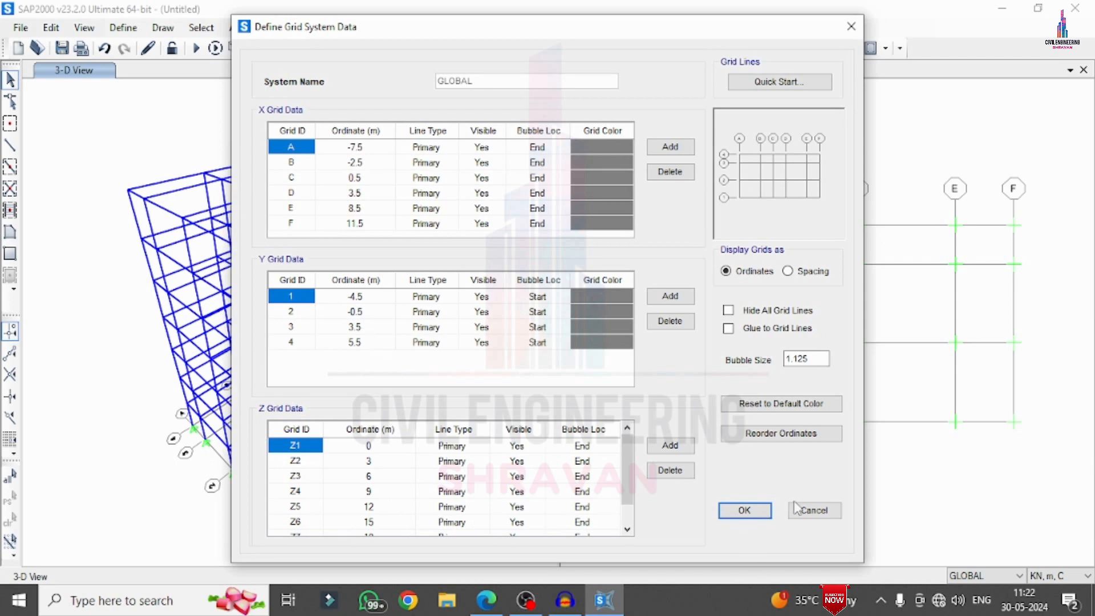
left_click(810, 510)
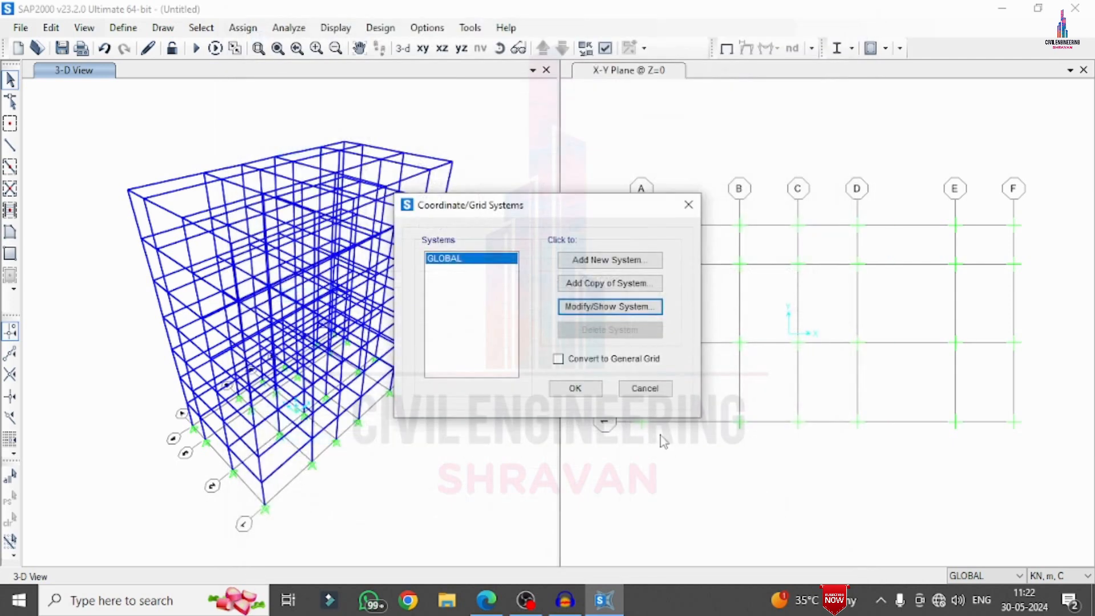
left_click(643, 391)
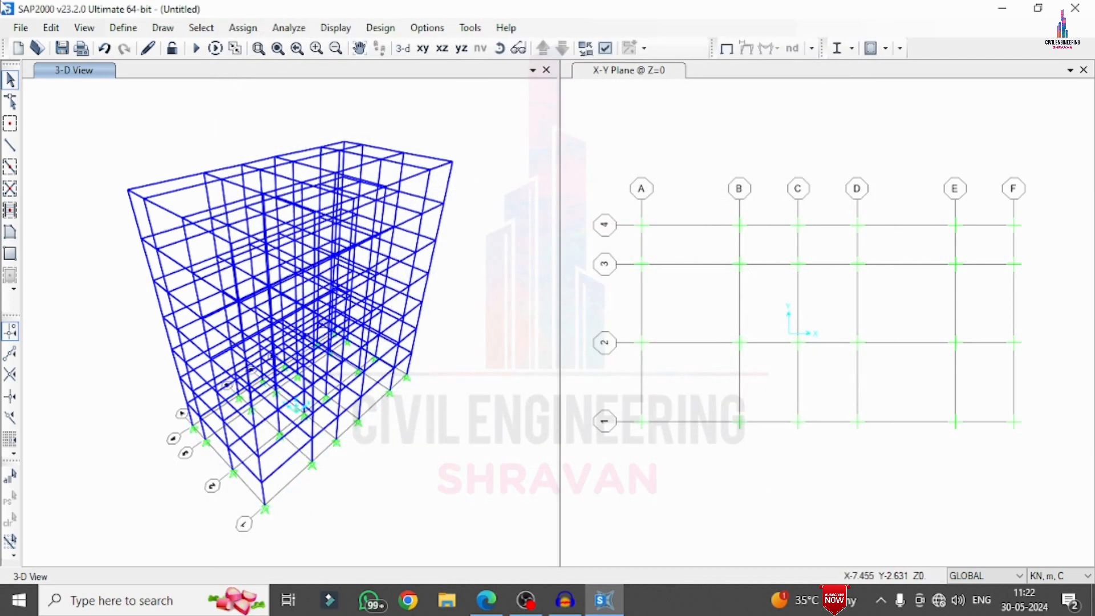
Open the 2D view settings and choose the Y-Z plane at X = 3.5 m
left_click(84, 28)
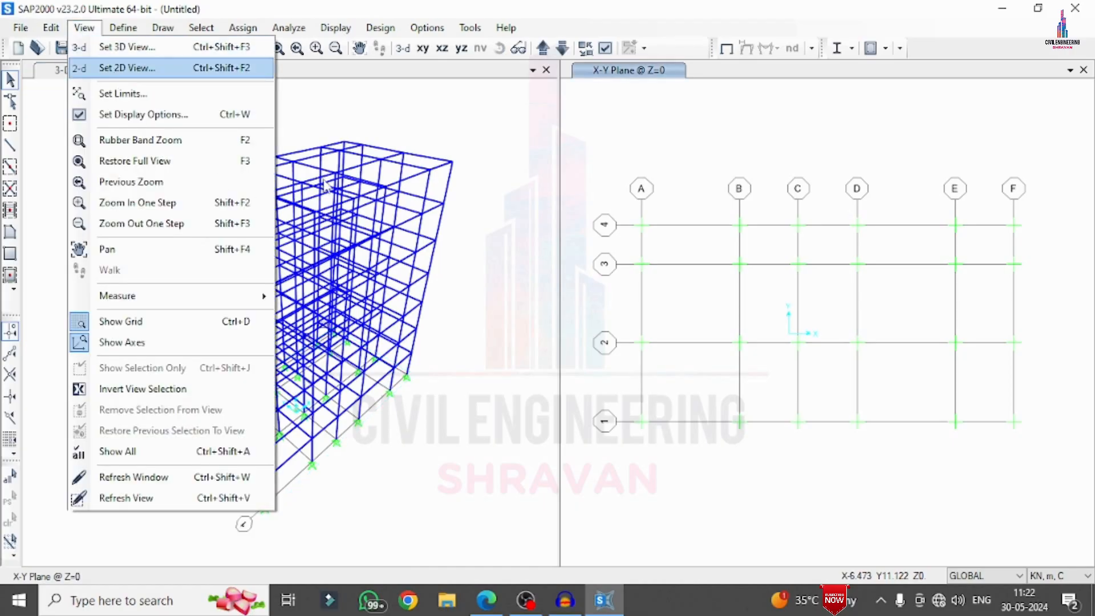
left_click(142, 69)
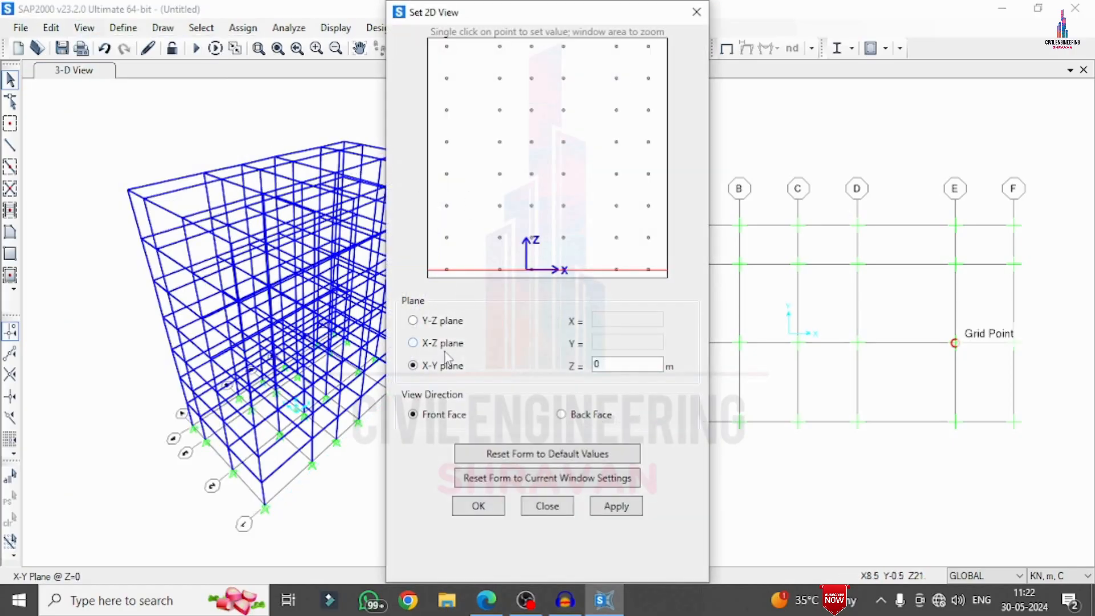
left_click(412, 321)
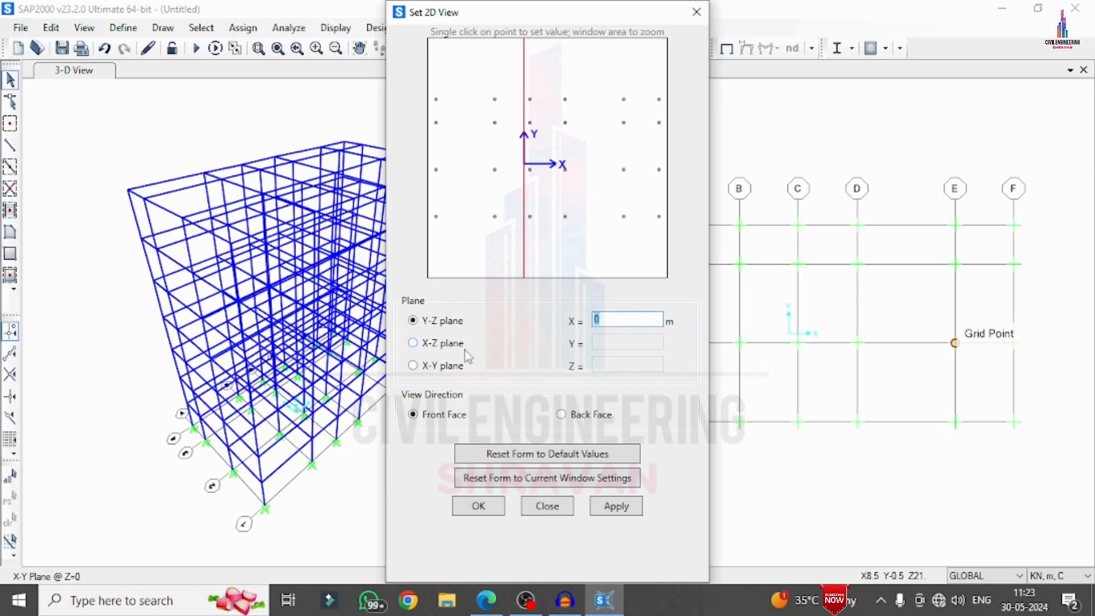
type("3.5")
key("Tab")
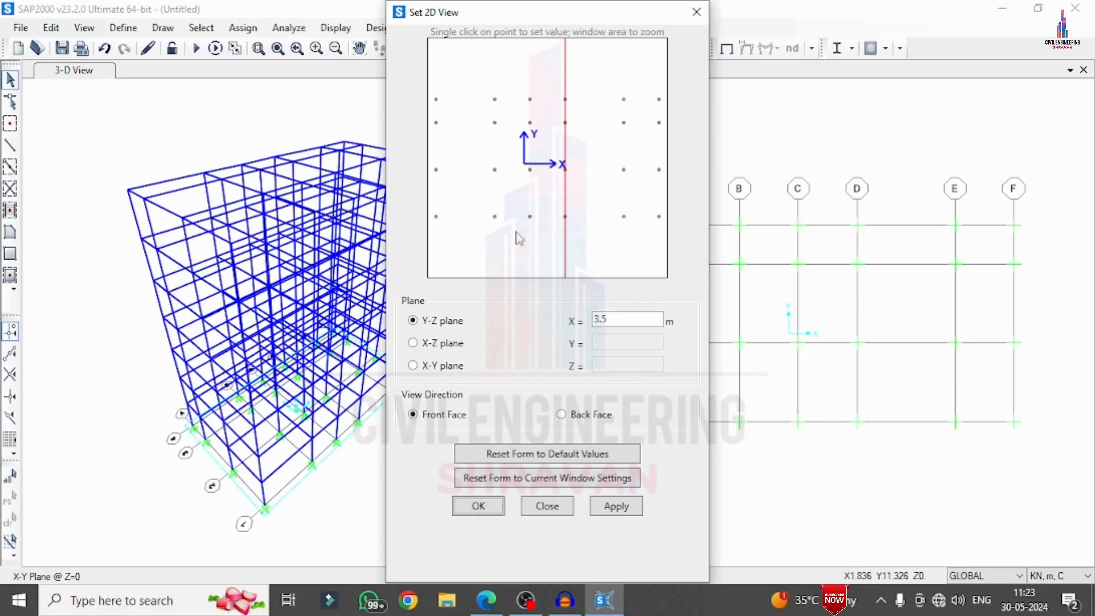
Show the X-Z plane at Y = 3.5 m in the plan view window, keeping the 2D view settings clear of the elevation
left_click(430, 368)
left_click(428, 345)
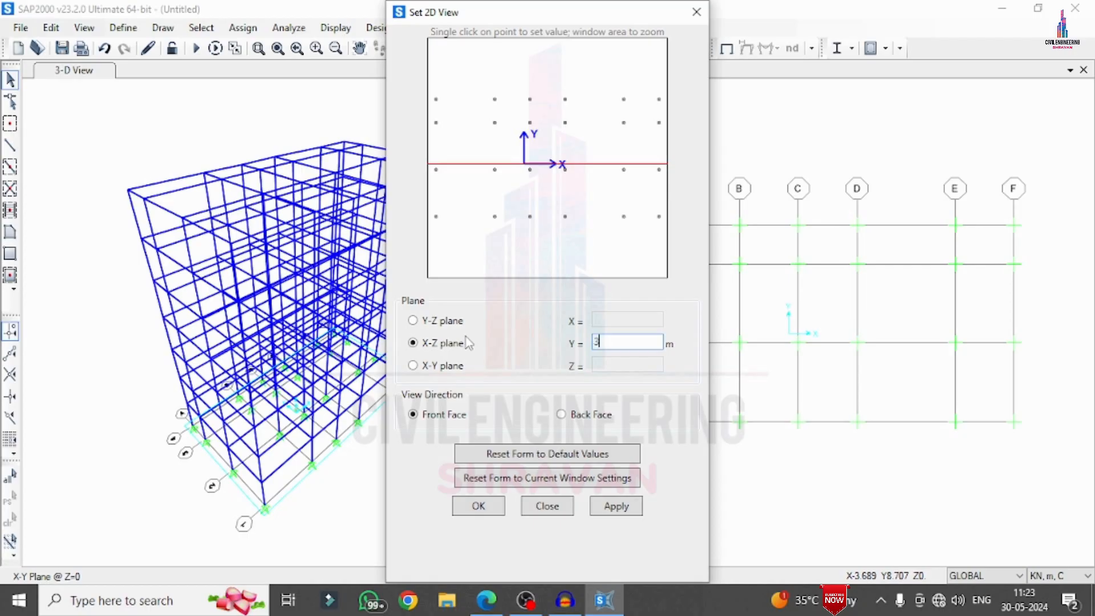
key("Tab")
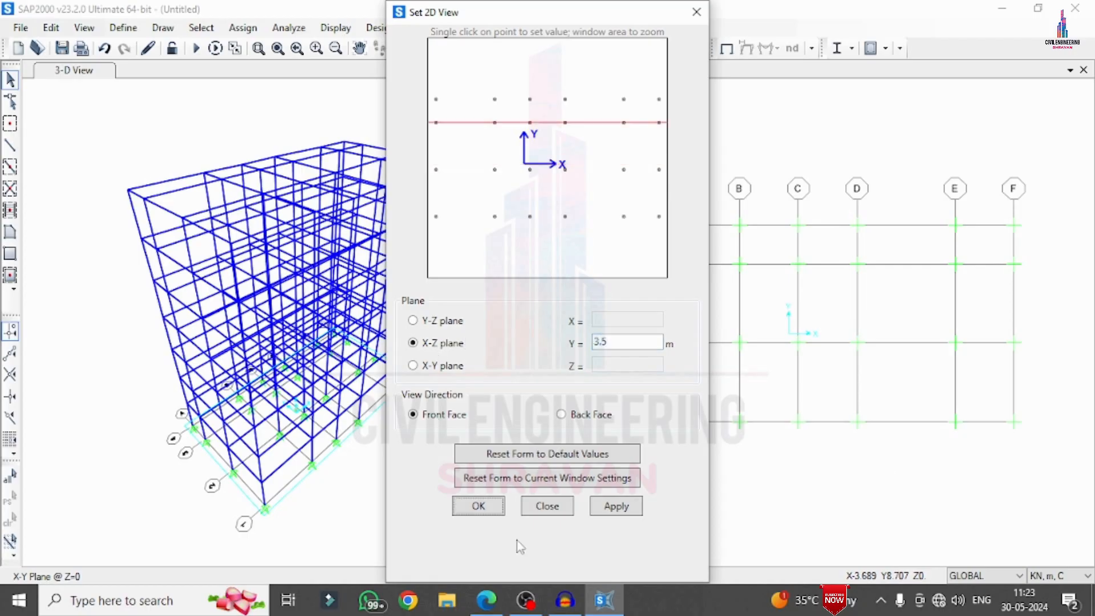
left_click(612, 506)
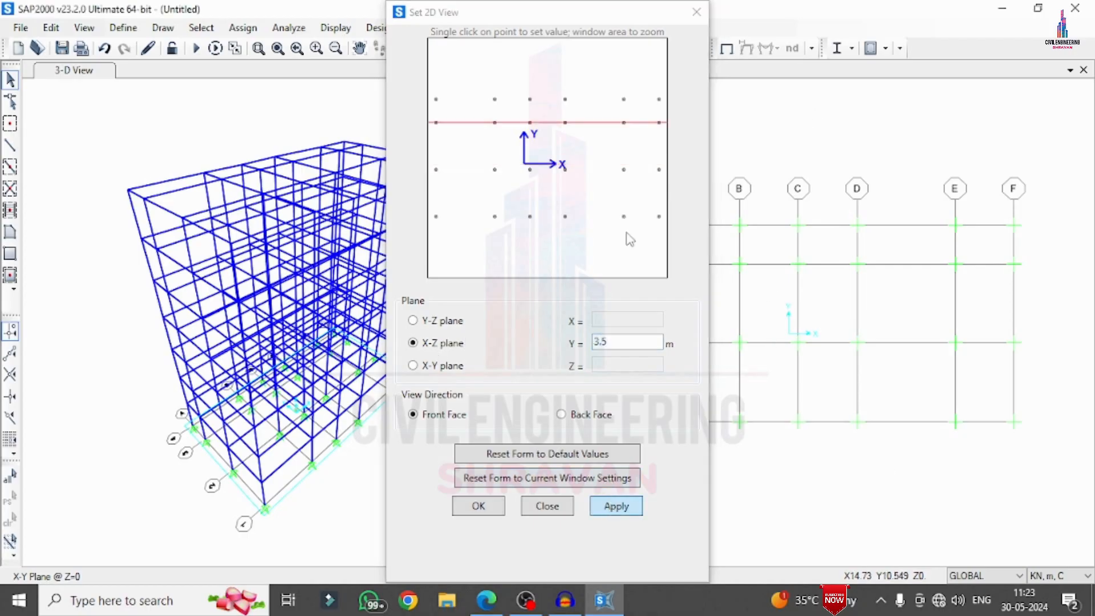
left_click_drag(582, 11, 378, 38)
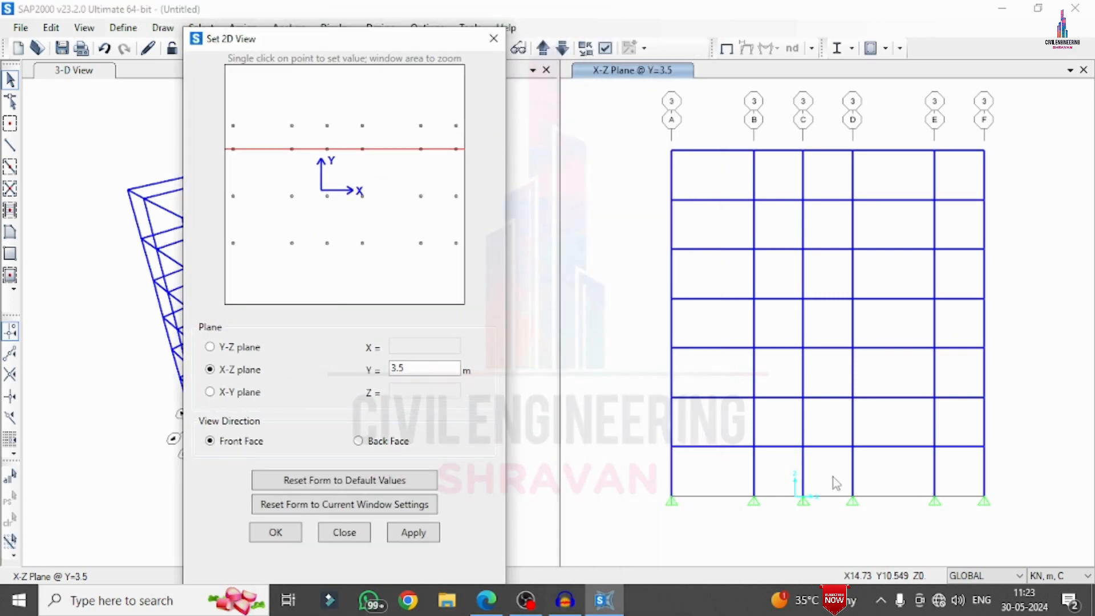
Select the upper-storey columns on grid lines A, B and E in the Y = 3.5 m elevation
left_click(753, 174)
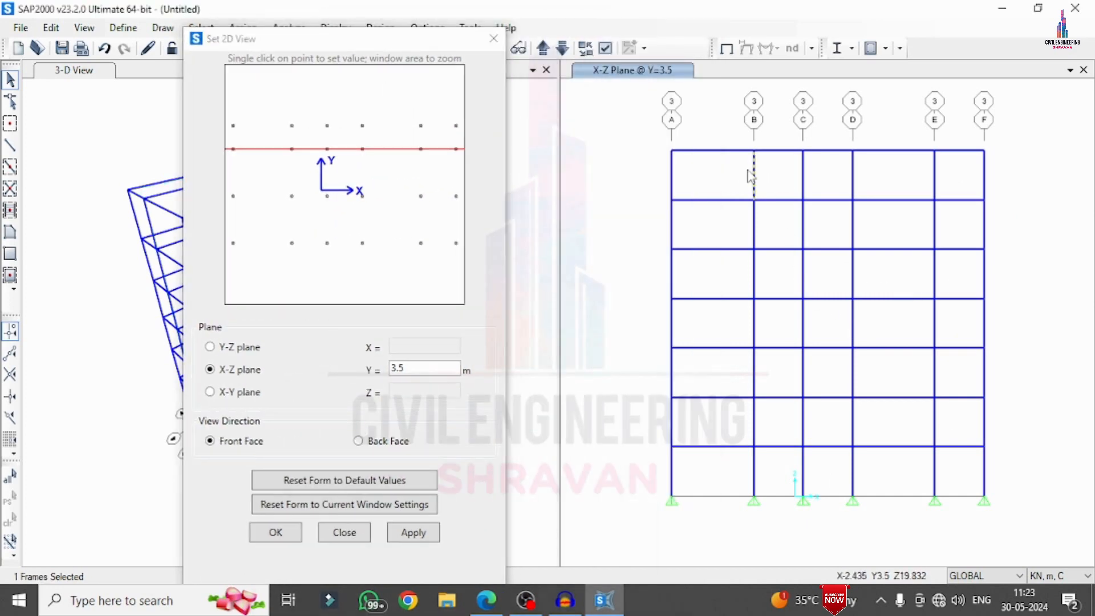
left_click(671, 181)
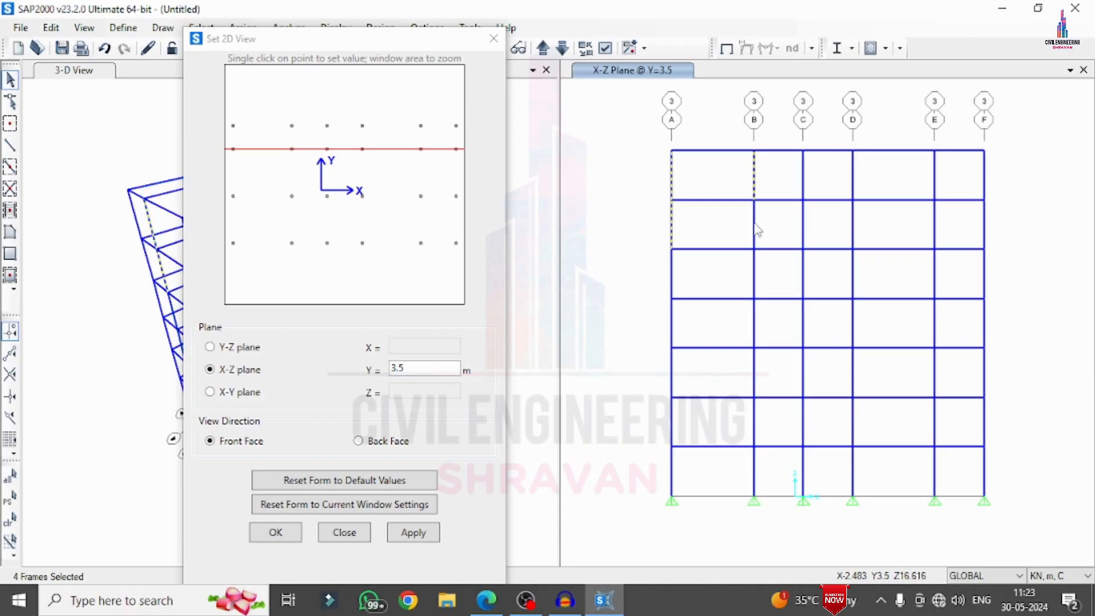
left_click(804, 228)
Add the beams across all bays at the five lower floor levels of the Y = 3.5 m elevation to the selection
left_click_drag(655, 241, 1015, 266)
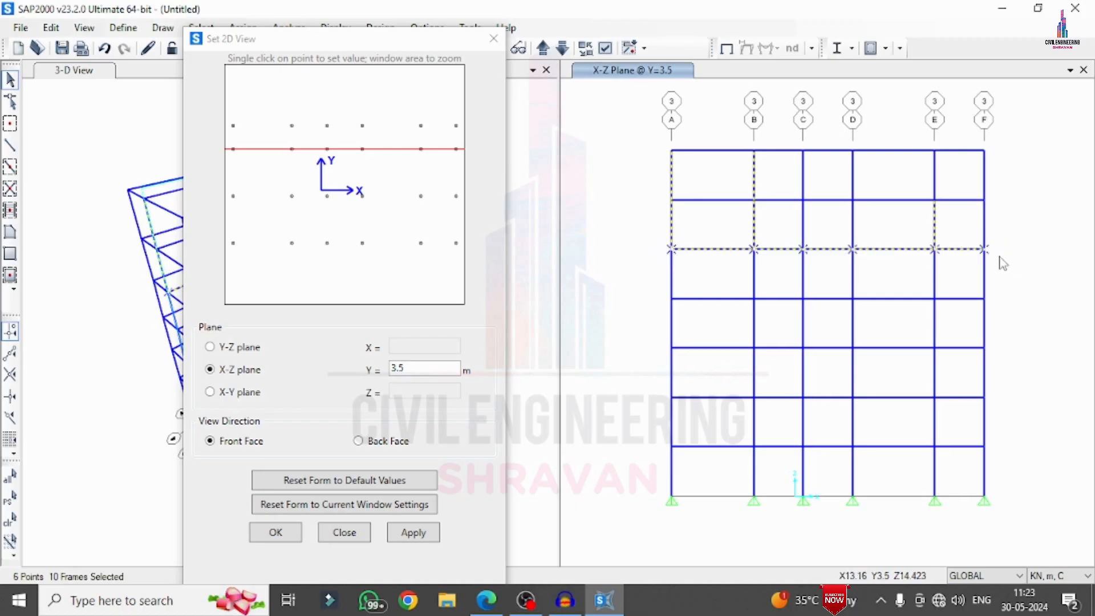
left_click_drag(656, 295, 998, 317)
left_click_drag(656, 341, 1019, 368)
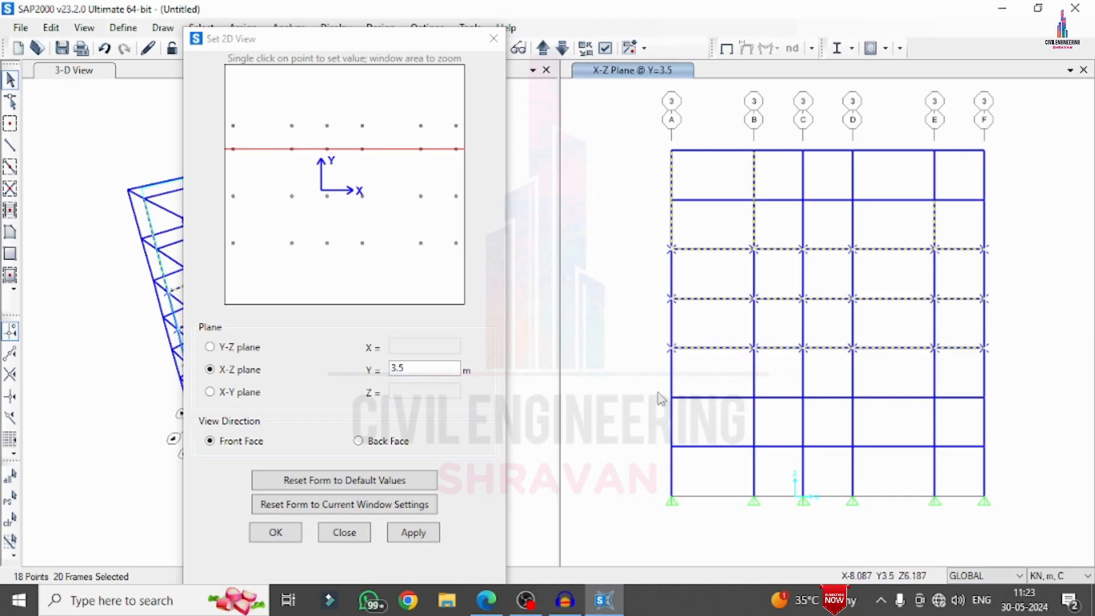
left_click_drag(659, 392, 1037, 405)
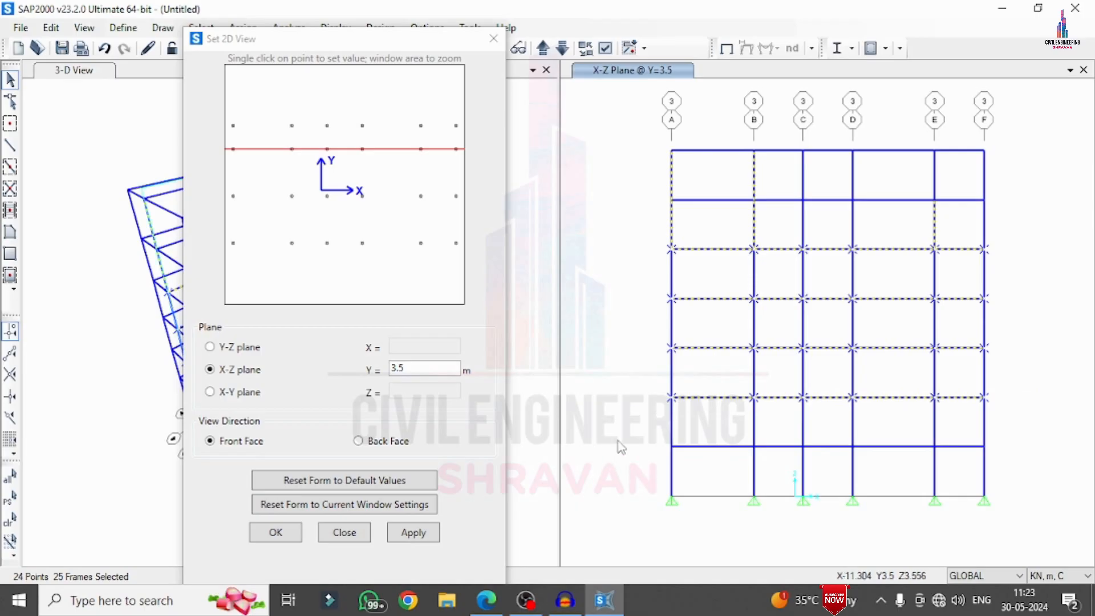
left_click_drag(621, 447, 990, 455)
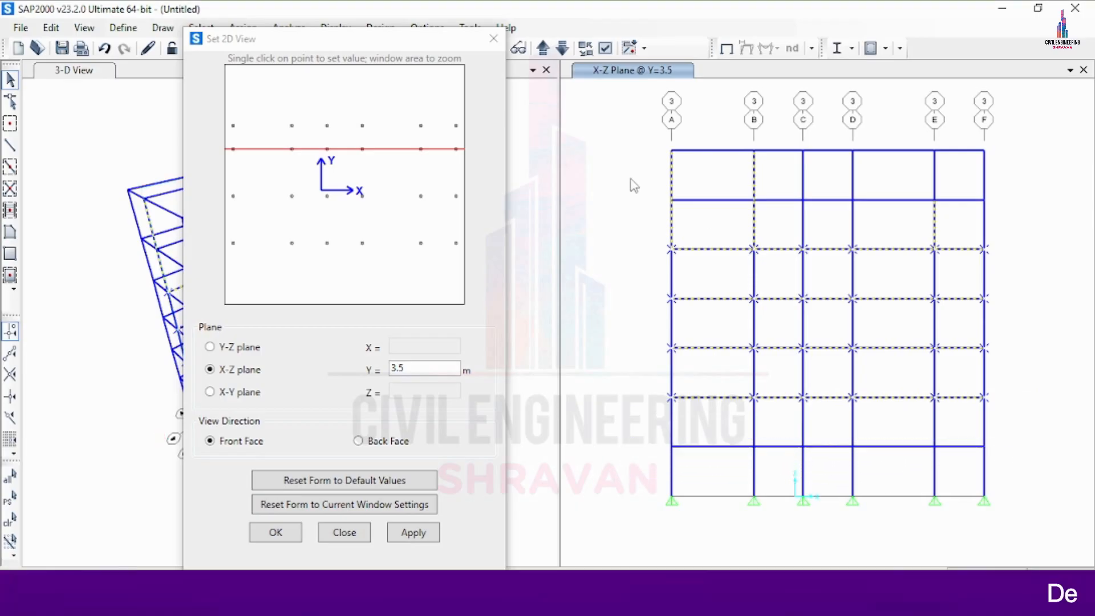
Add the remaining columns on grid lines A, B, E and F down to the supports to the selection
left_click_drag(646, 238, 680, 518)
left_click_drag(742, 234, 762, 522)
left_click_drag(918, 229, 960, 526)
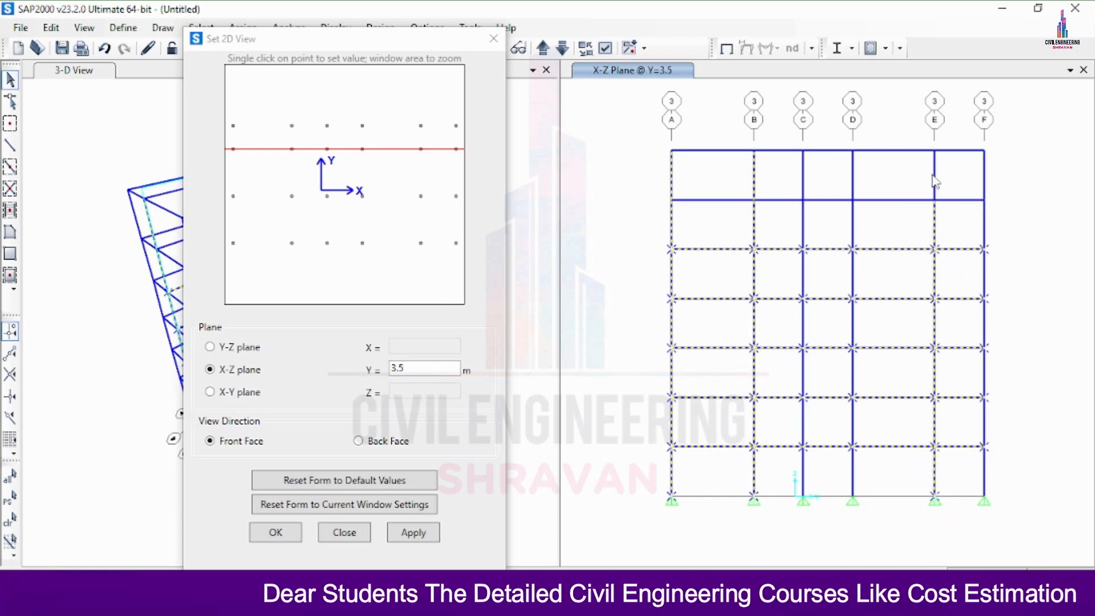
left_click_drag(975, 135, 995, 545)
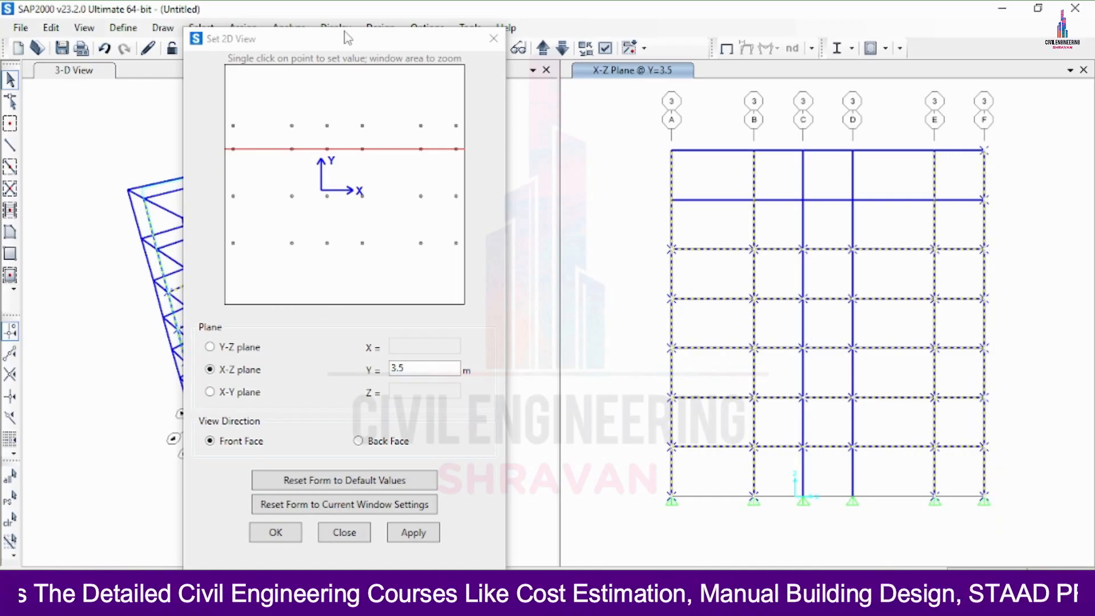
Deselect the beams between grid lines C and D at the five lower floor levels
left_click_drag(348, 38, 393, 202)
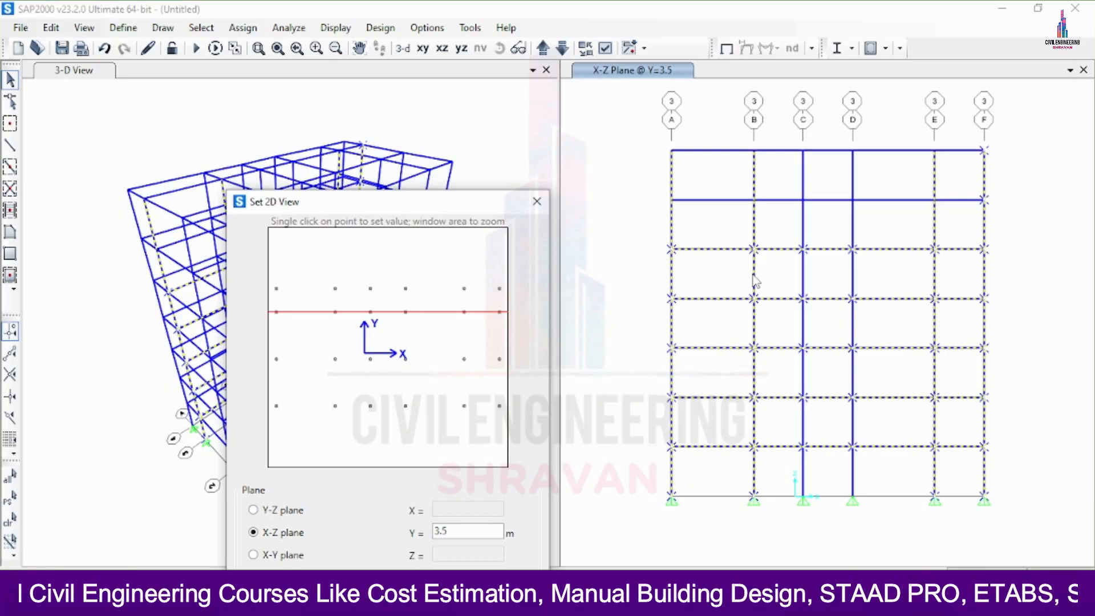
left_click(828, 249)
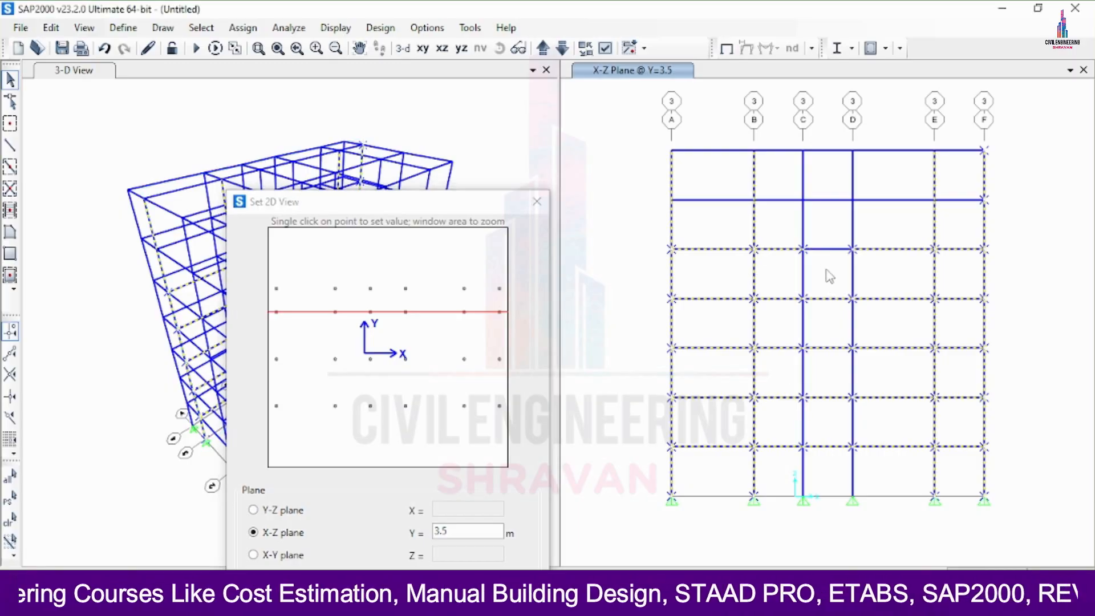
left_click(836, 299)
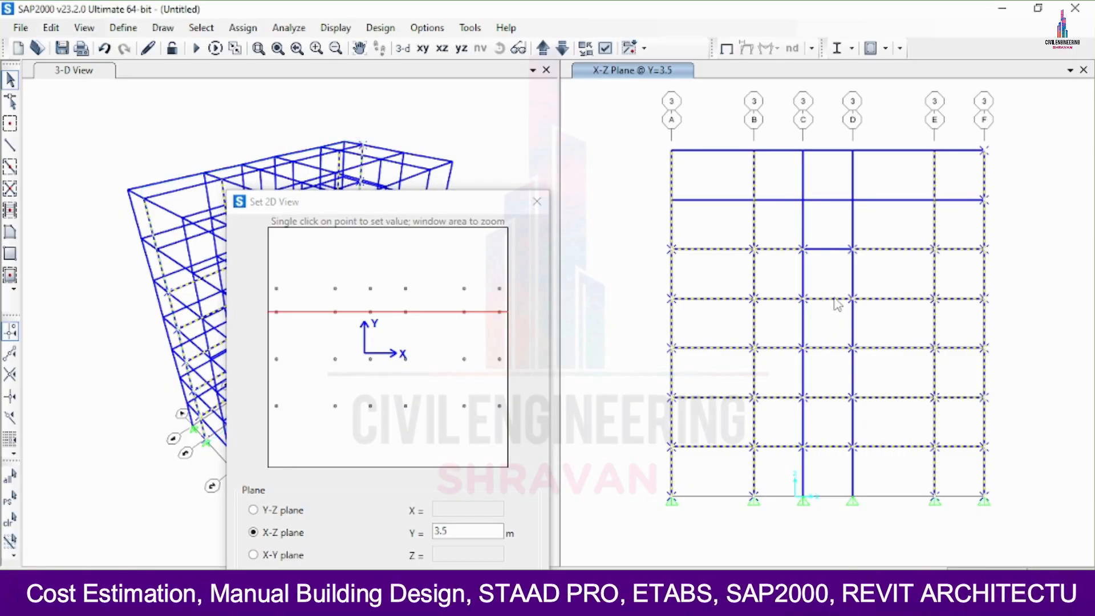
left_click(832, 349)
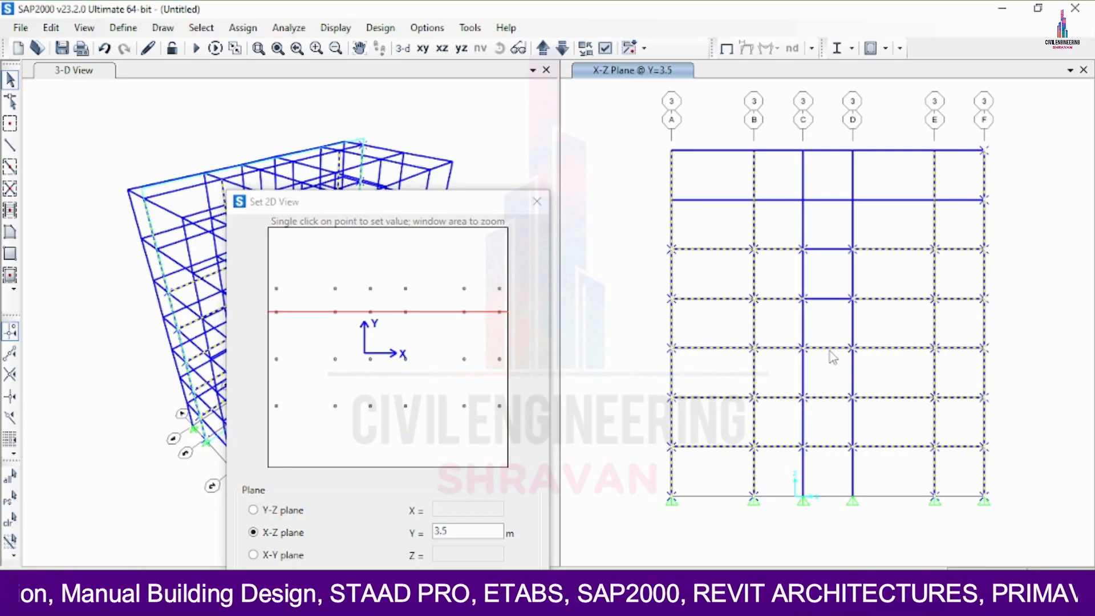
left_click(827, 398)
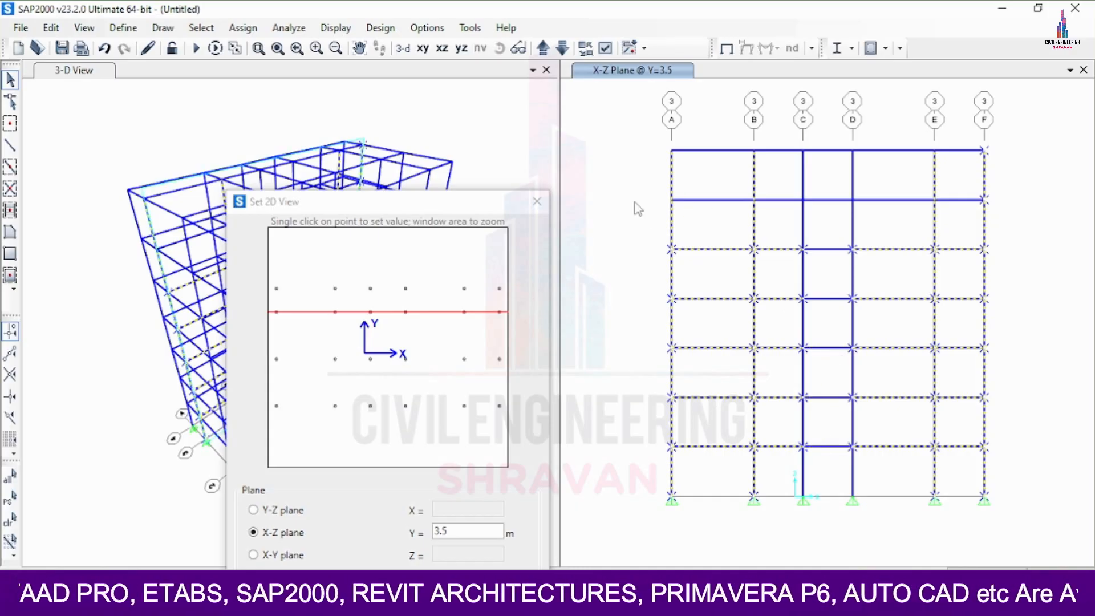
Select the beams at the top two levels in every bay except the one between grid lines C and D
left_click_drag(630, 192, 788, 214)
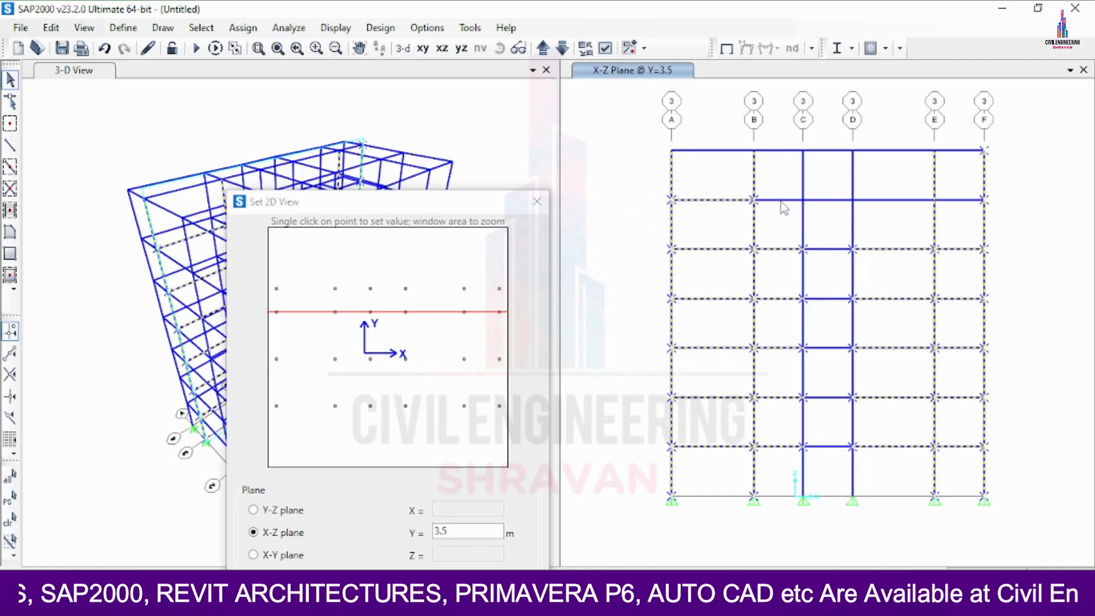
left_click(782, 201)
left_click(888, 200)
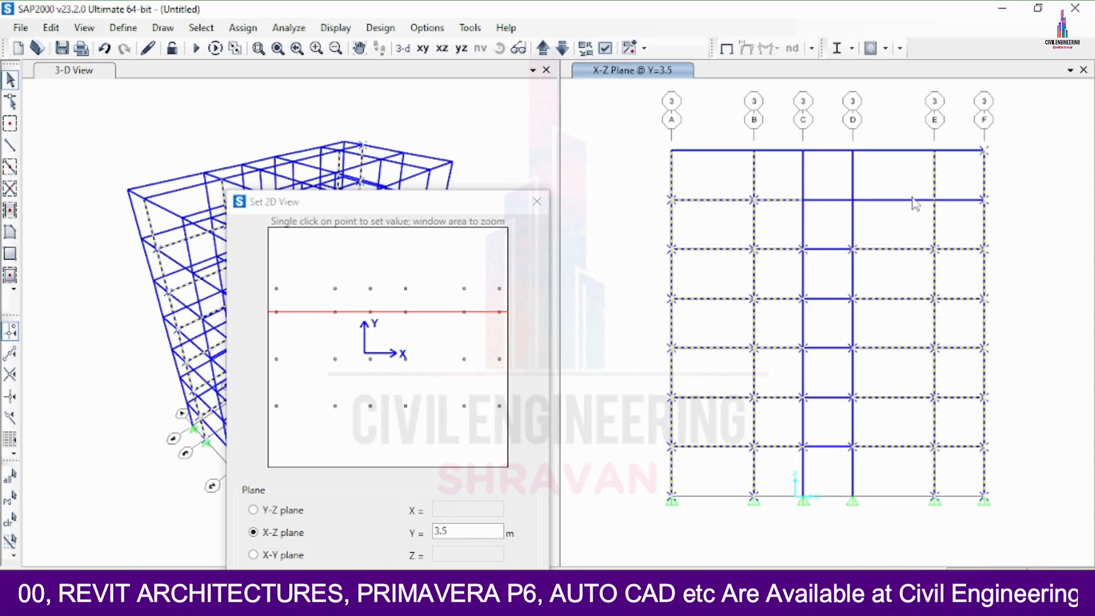
left_click(959, 200)
left_click(950, 151)
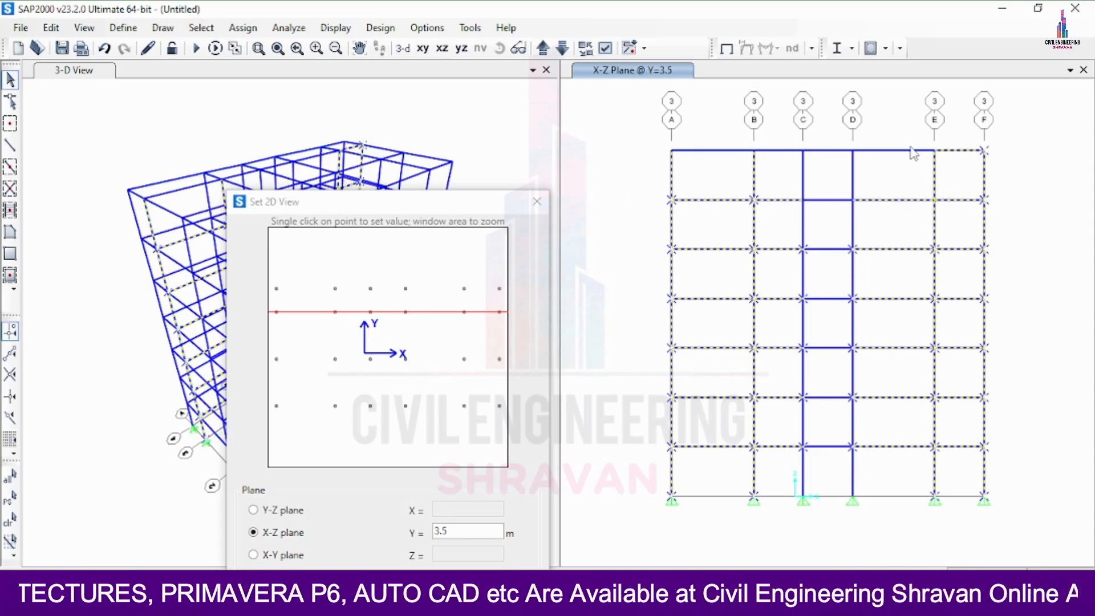
left_click(787, 151)
left_click(715, 150)
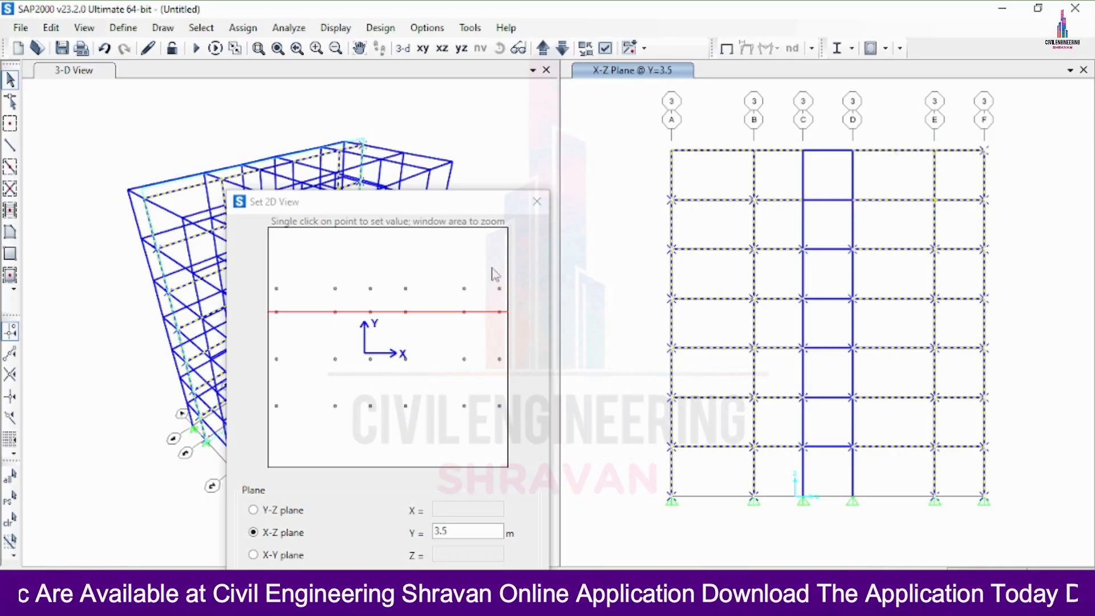
Delete the selected beams and columns from the Y = 3.5 m elevation and close the 2D view settings
left_click(51, 28)
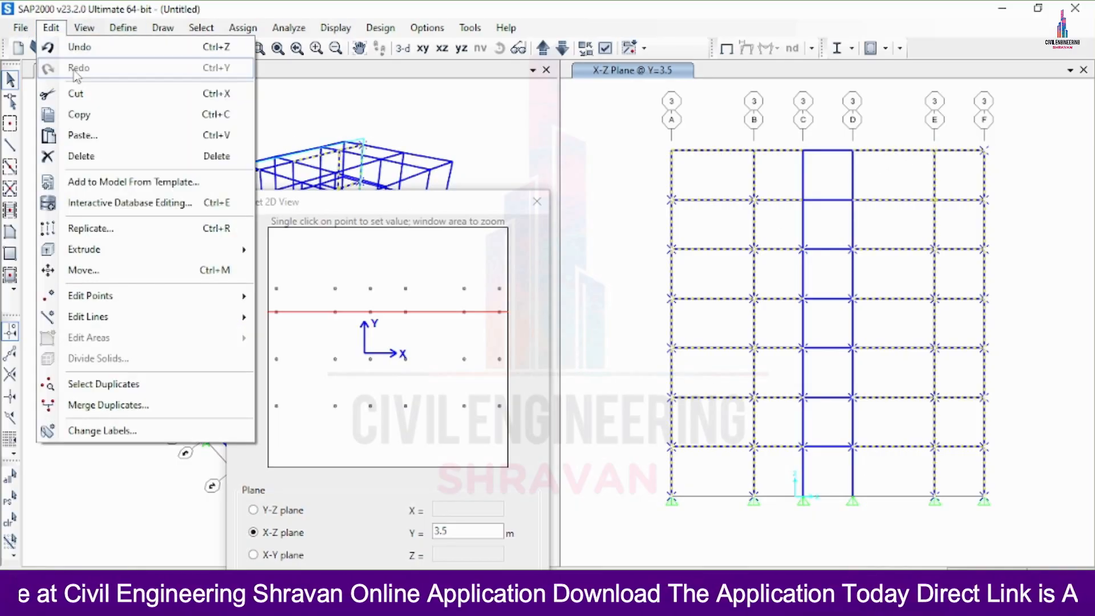
left_click(81, 156)
left_click(51, 27)
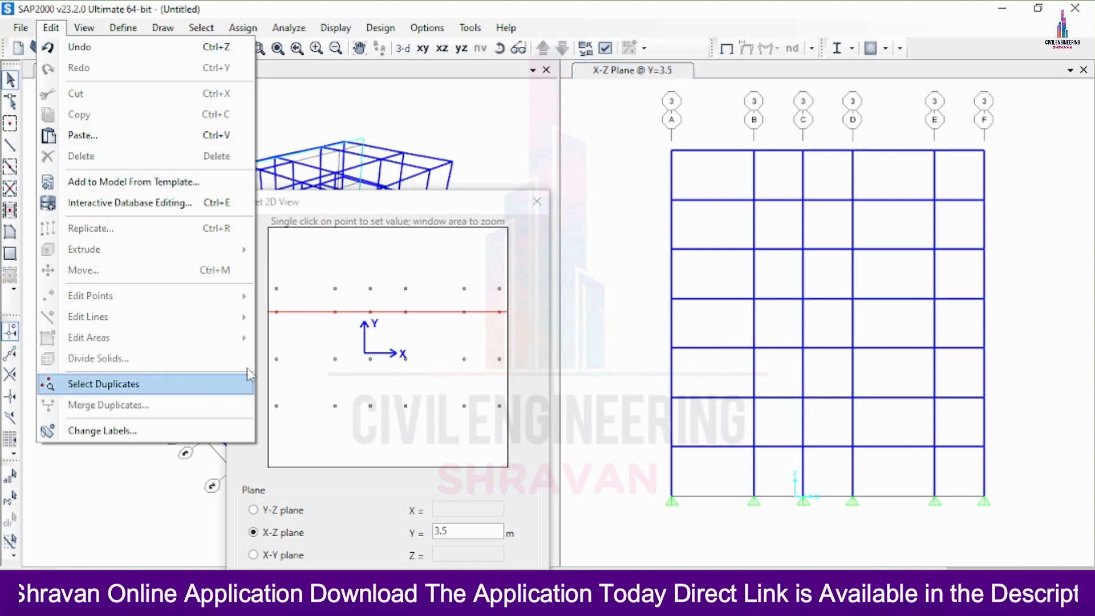
left_click(884, 433)
left_click(529, 203)
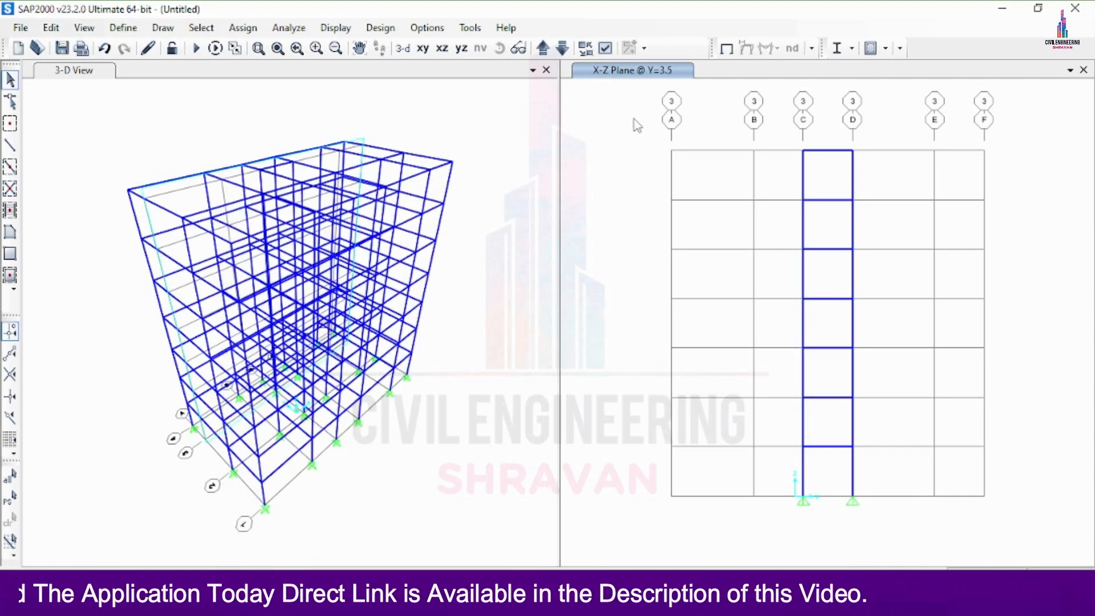
Examine the edited frame in the X-Y plans from Z = 0 up to Z = 6 and by rotating the 3D view
left_click(423, 48)
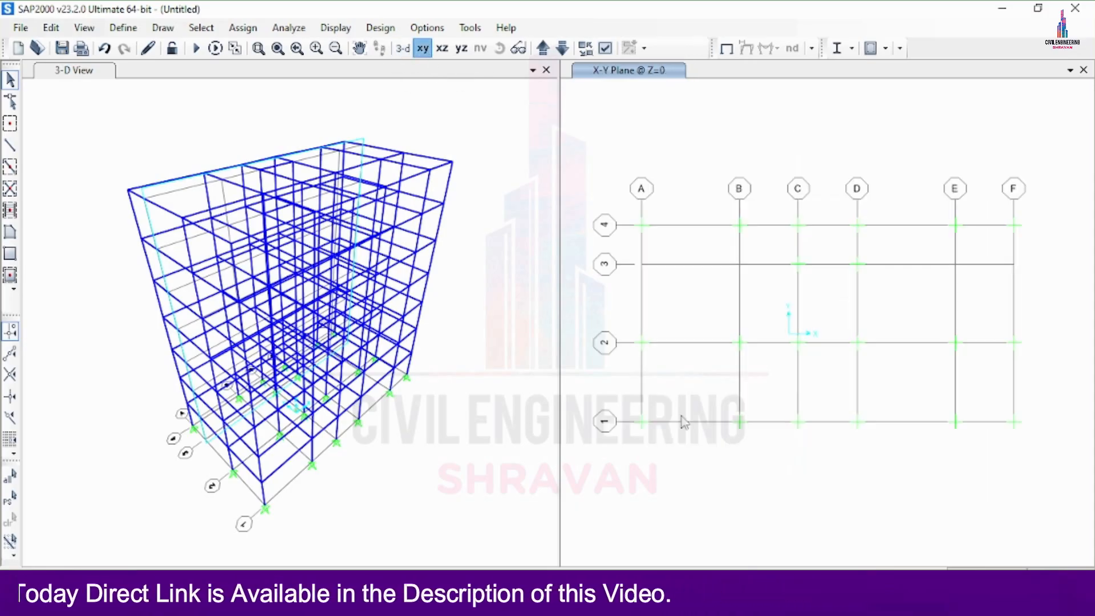
left_click(472, 127)
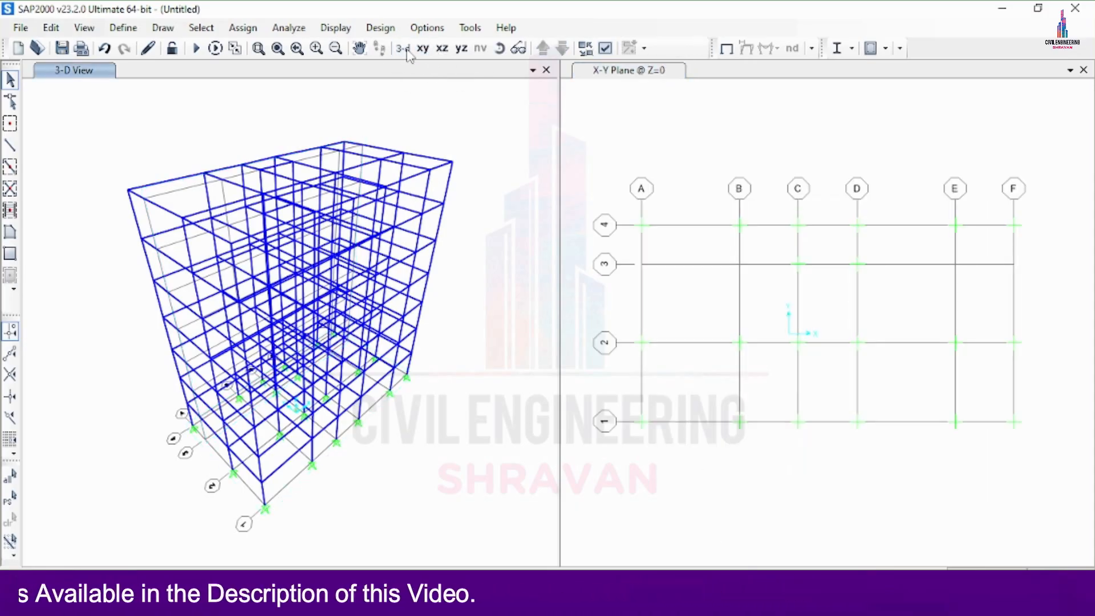
left_click(499, 49)
left_click_drag(490, 133, 440, 201)
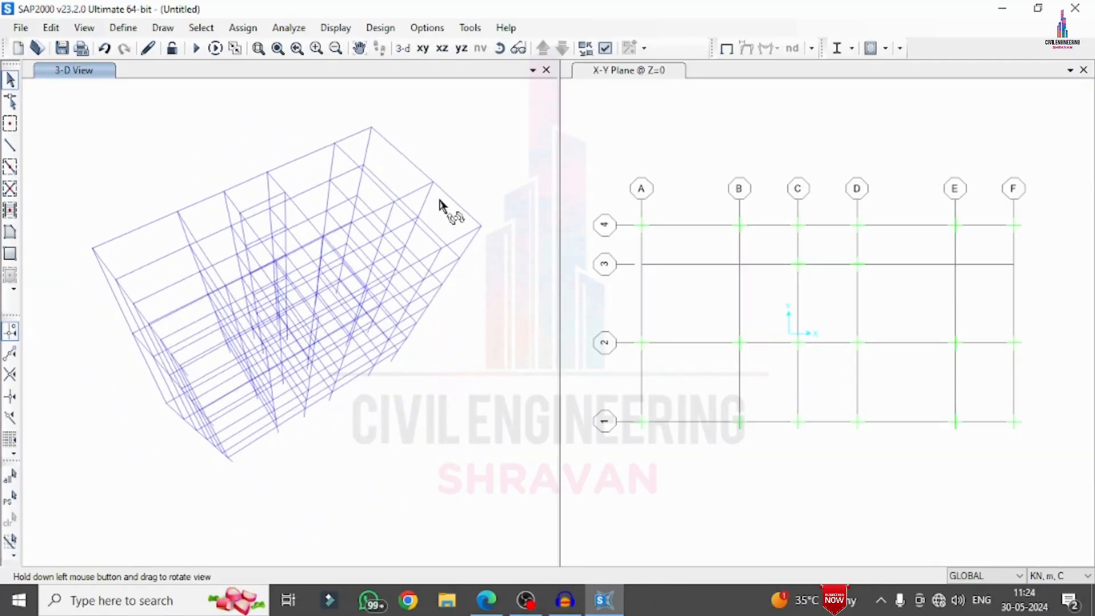
left_click_drag(544, 138, 545, 138)
left_click(589, 124)
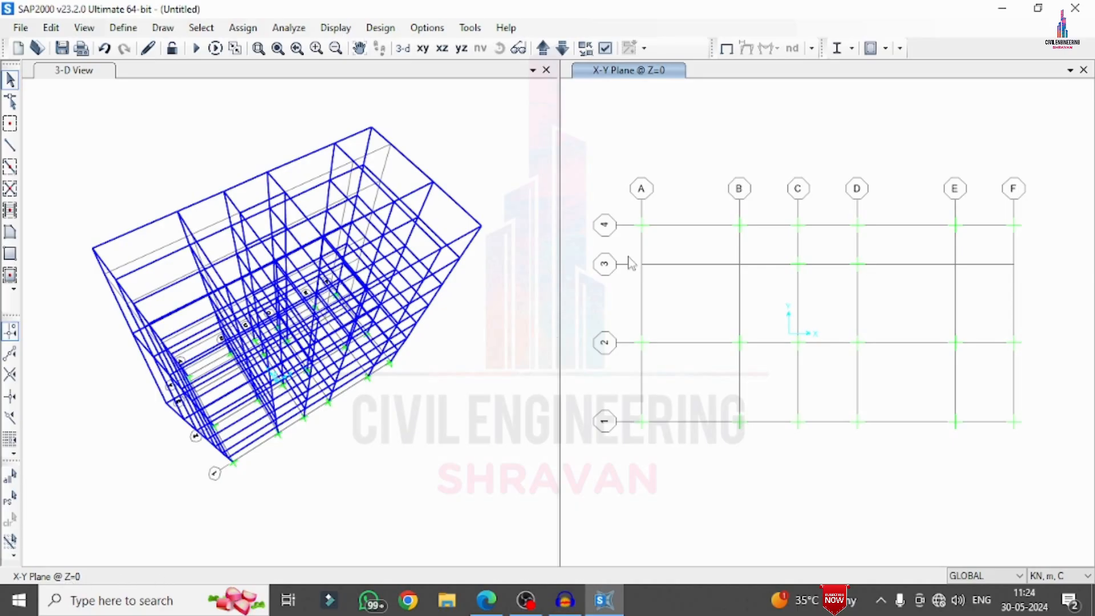
left_click(544, 49)
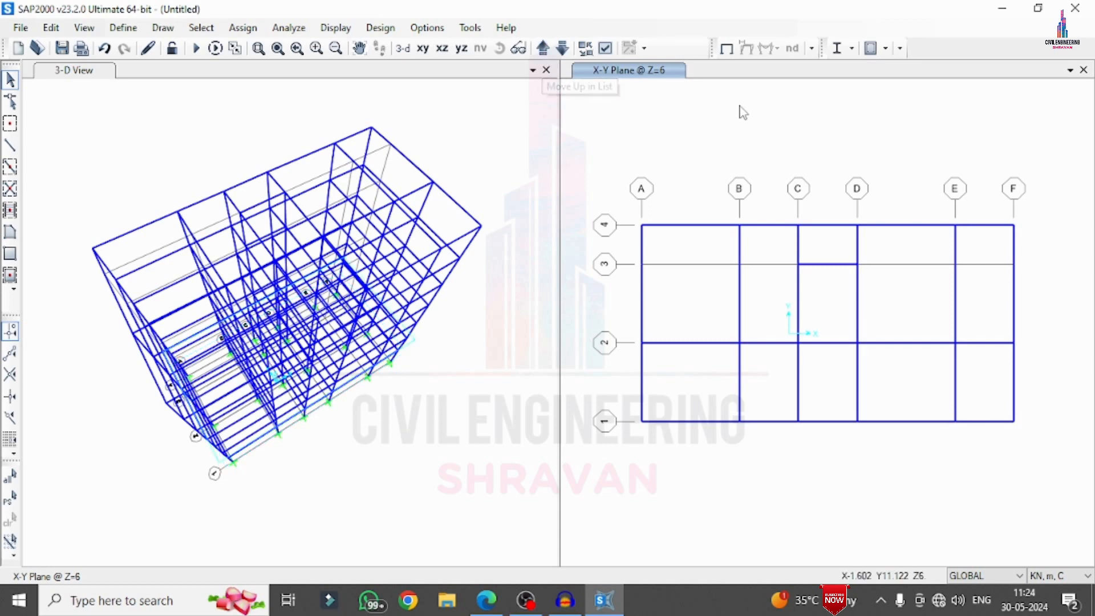
left_click(324, 520)
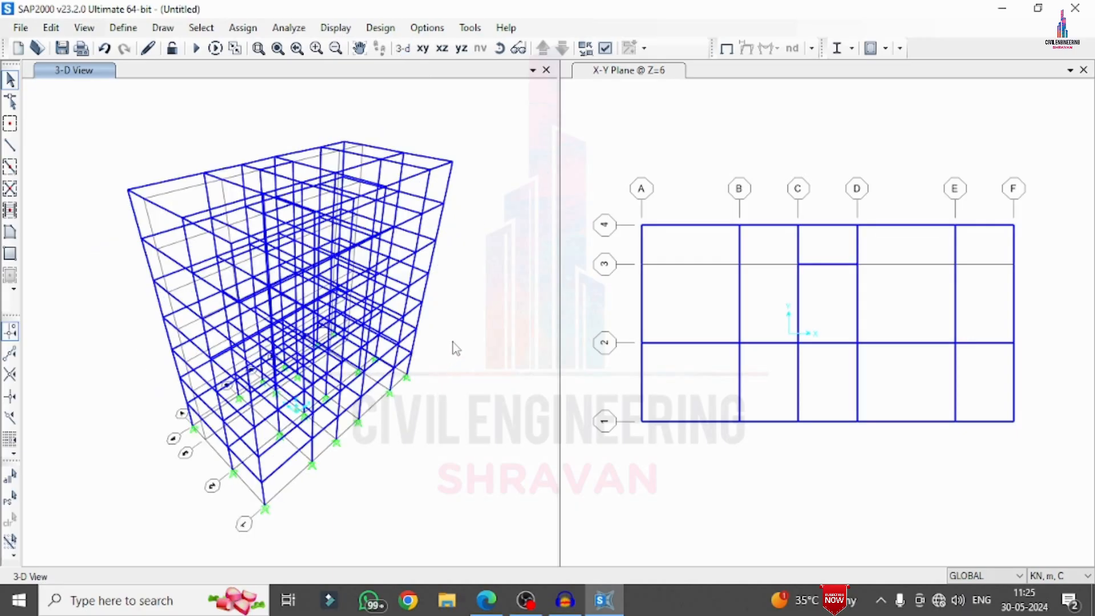
Define a thin shell area section named S150 in M30 with membrane and bending thicknesses of 0.15 m
left_click(126, 28)
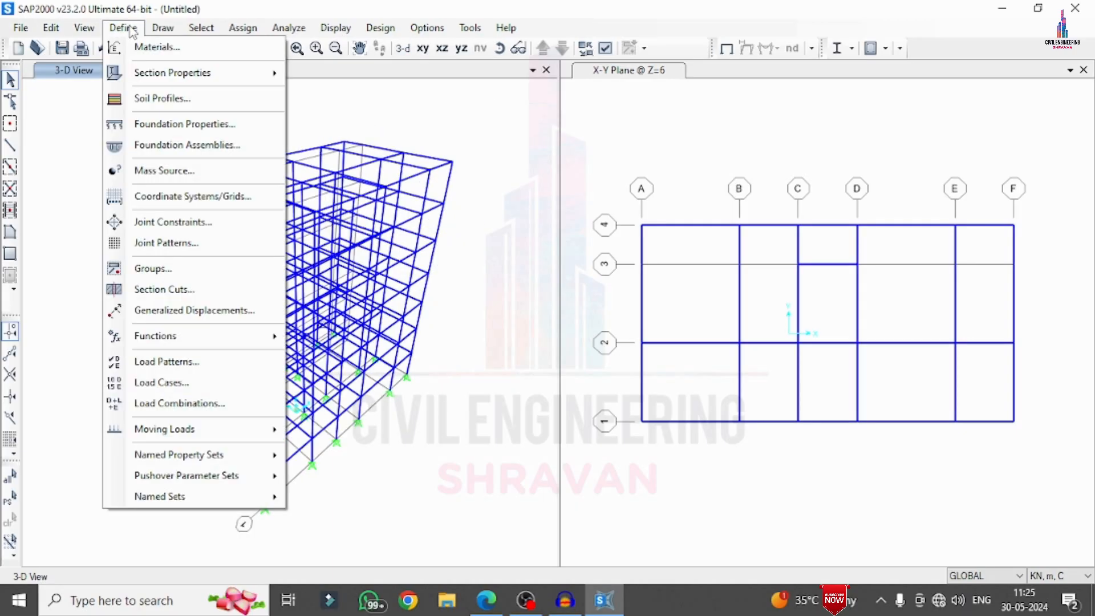
mouse_move(178, 82)
left_click(373, 142)
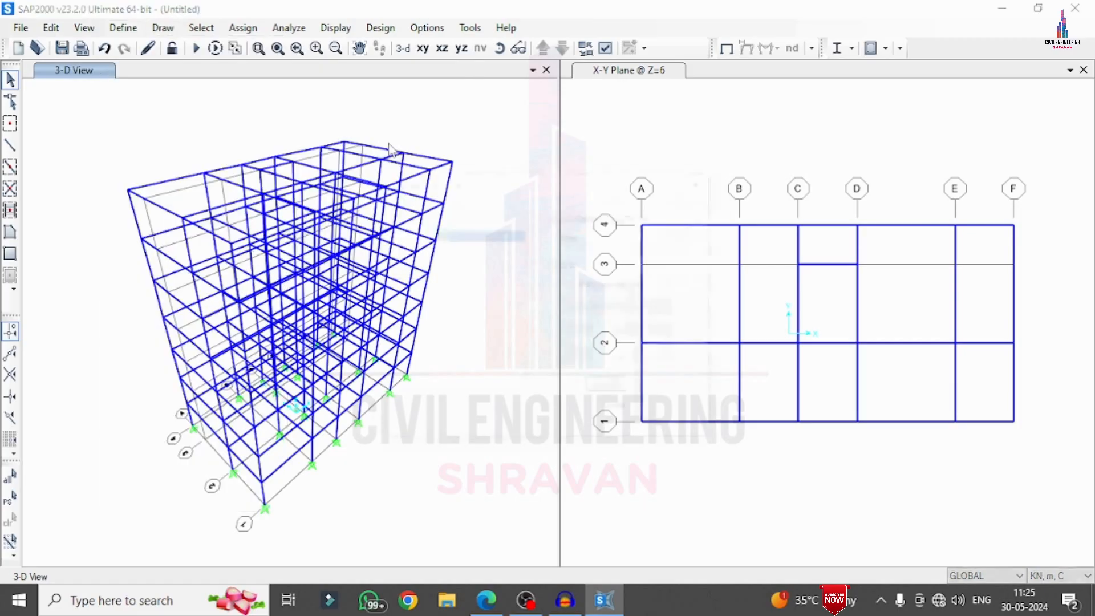
left_click(593, 283)
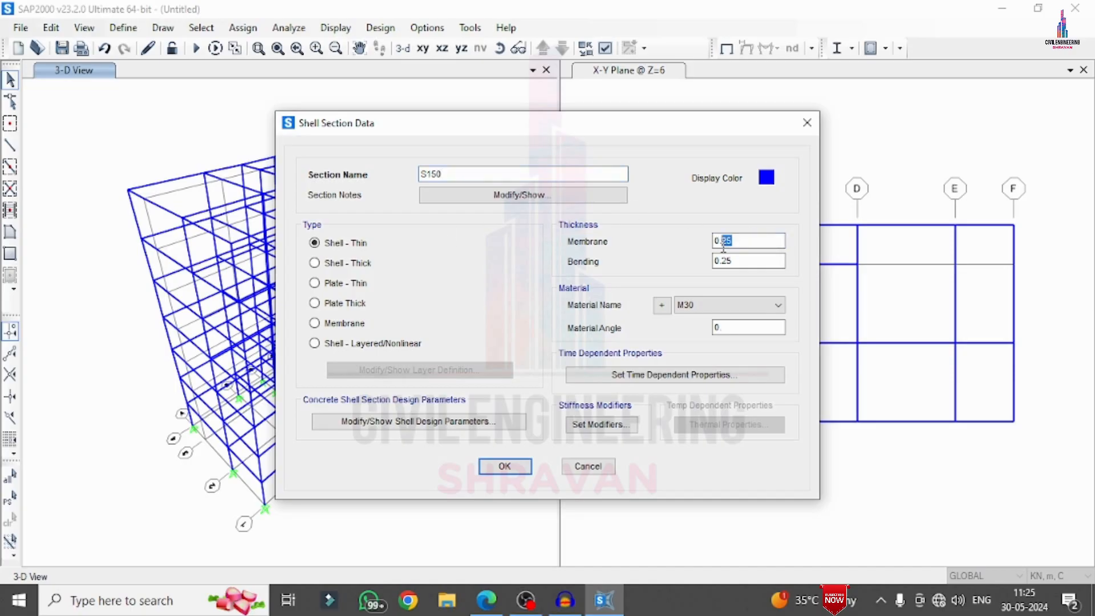
type("0.15")
key("Tab")
type("0.15")
left_click(518, 468)
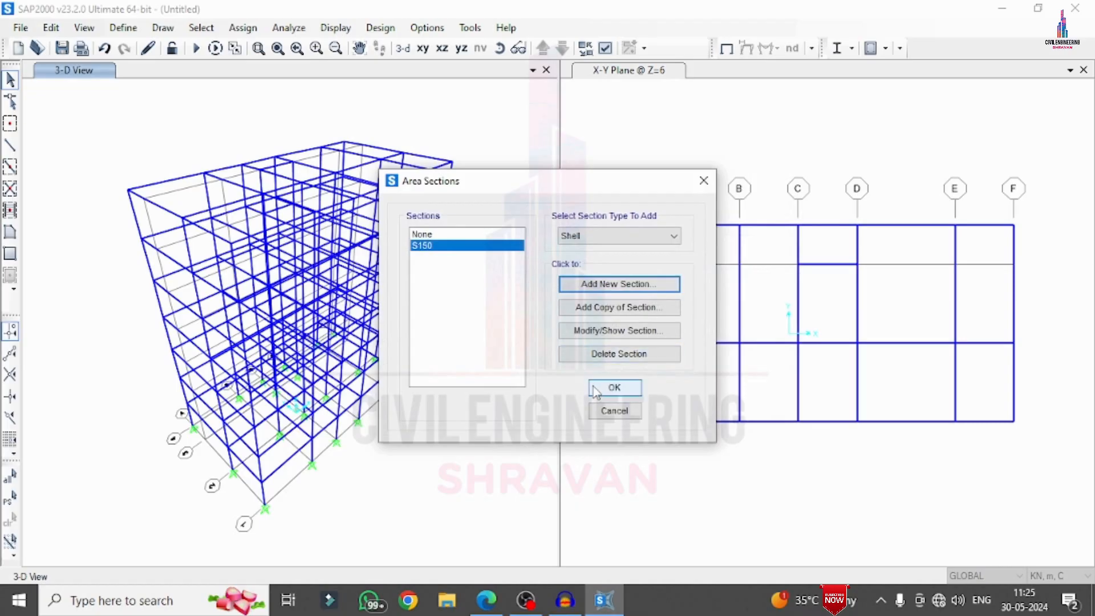
left_click(599, 392)
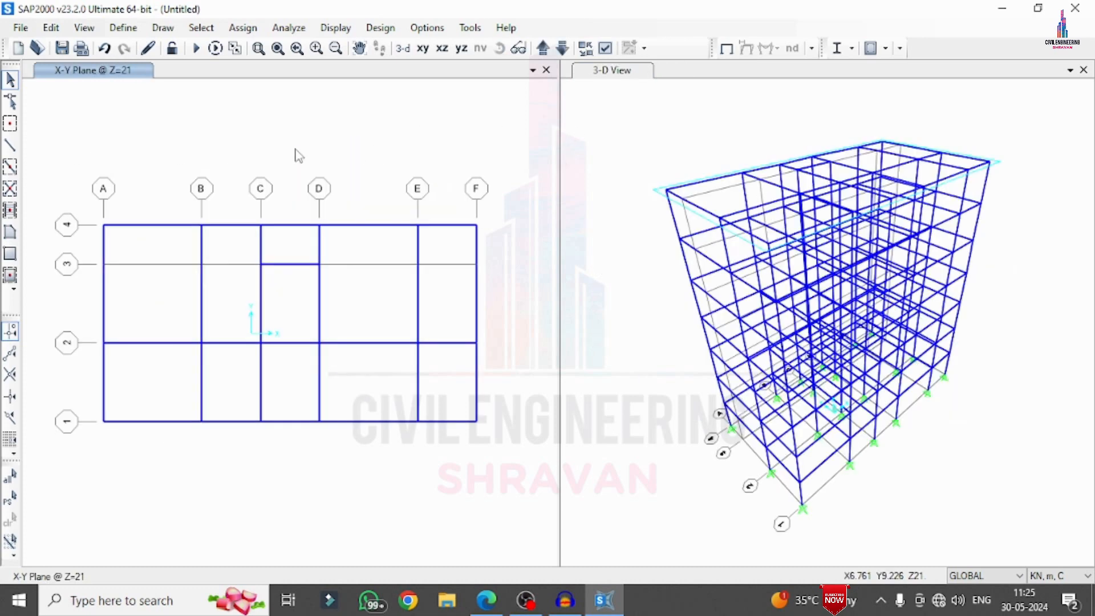
Draw S150 slab areas over all grid bays of the Z = 21 plan in one window, using Quick Draw Area
left_click(10, 276)
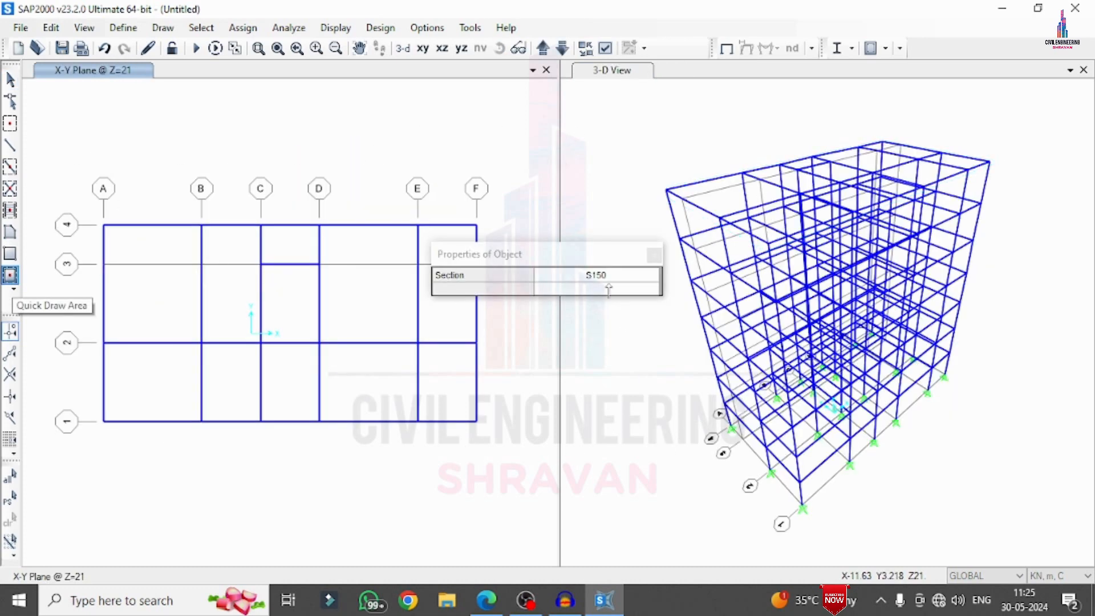
left_click_drag(594, 254, 599, 13)
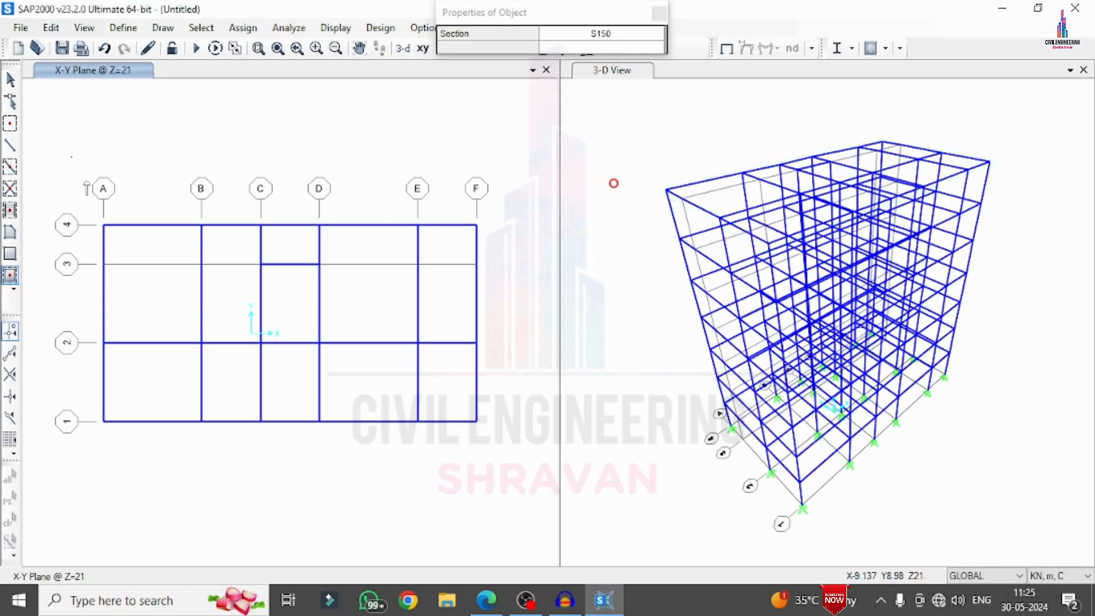
left_click_drag(72, 156, 536, 528)
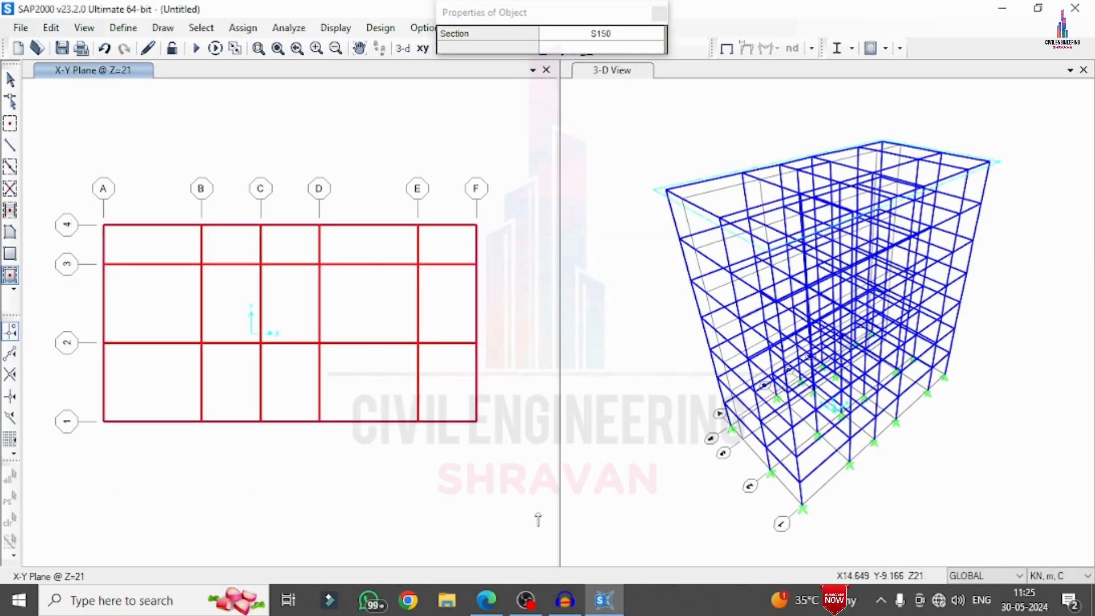
left_click(660, 12)
Turn on Fill Objects in the general display options and apply it to all windows
left_click(605, 49)
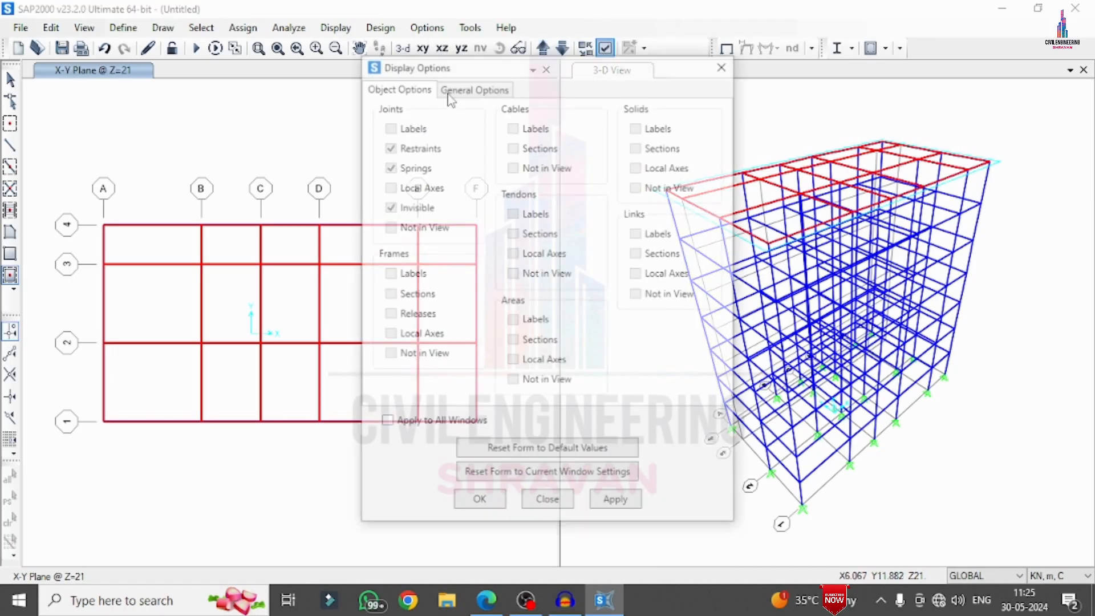
left_click(482, 87)
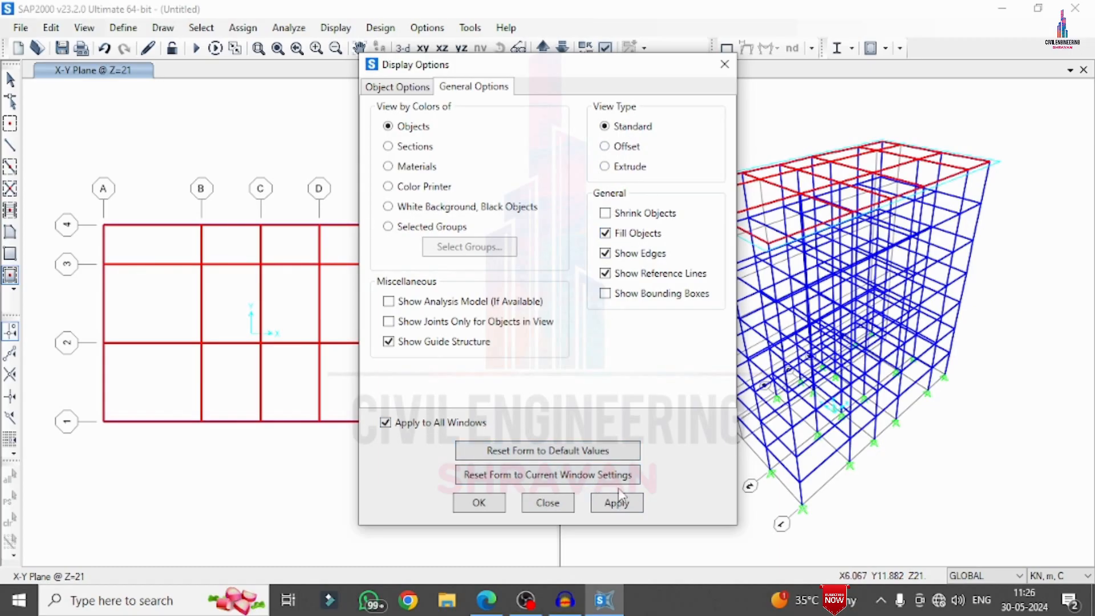
left_click(610, 505)
left_click(474, 503)
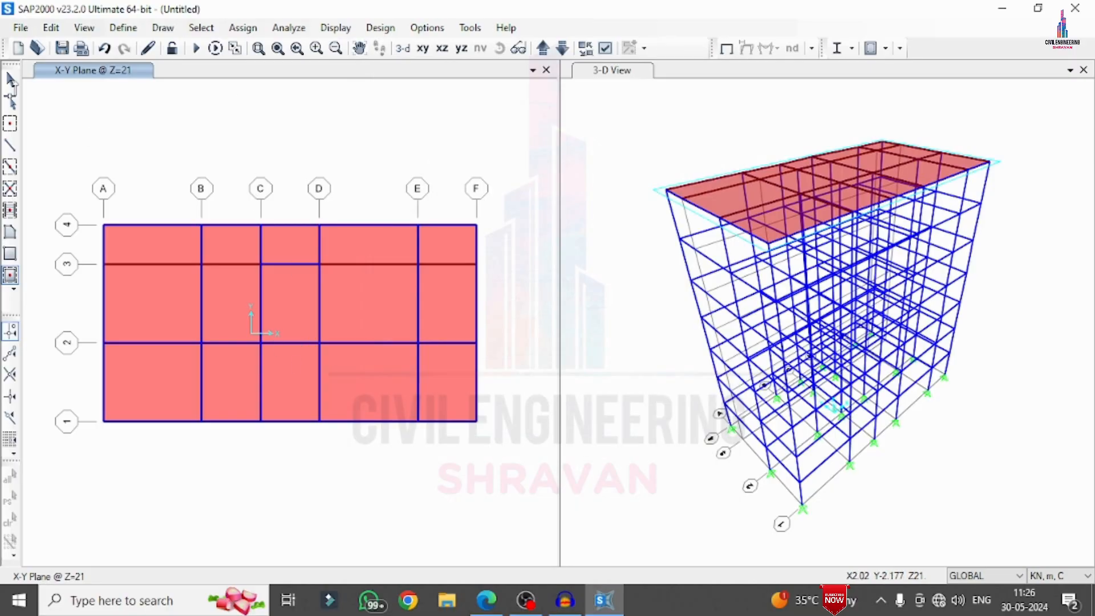
Delete the Z = 21 slab panels between grid lines C and D in the 3–4 and 1–2 bays
left_click(11, 80)
left_click(283, 253)
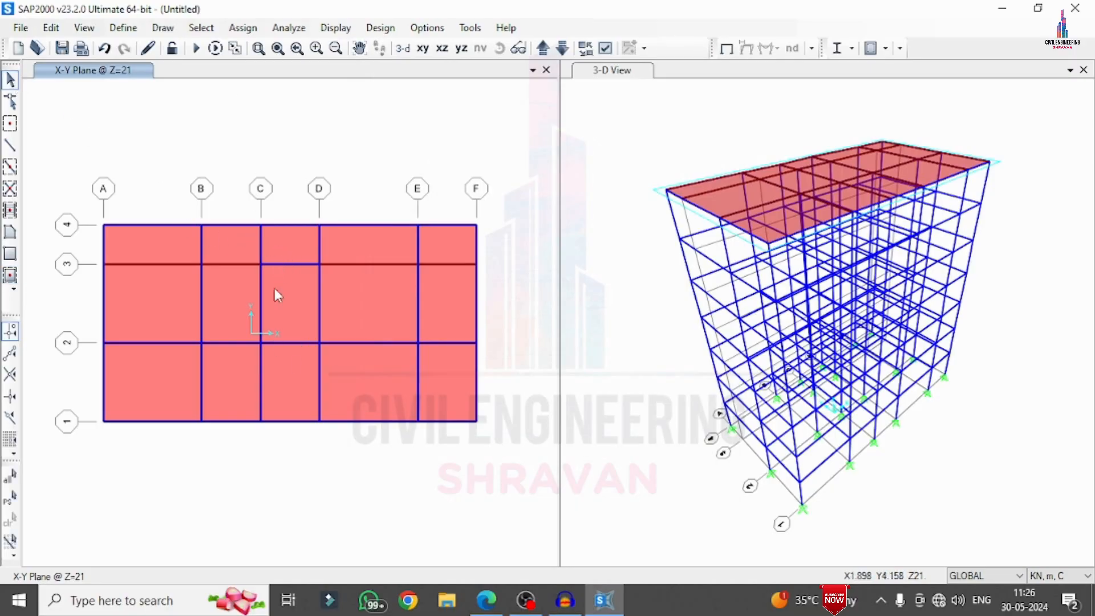
left_click(292, 385)
key("Delete")
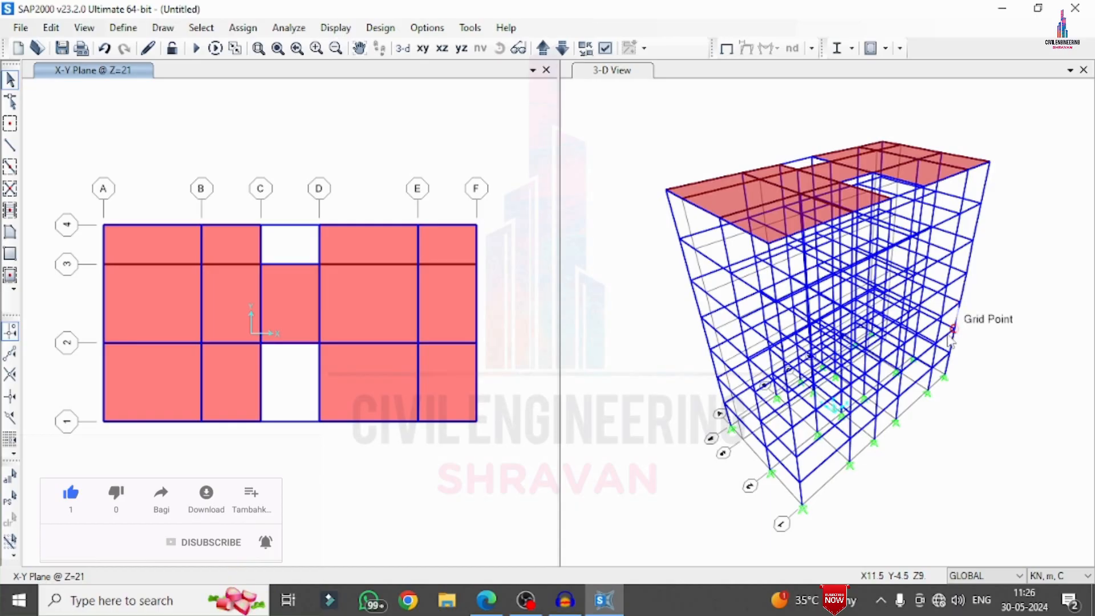
Select all slab areas that have the S150 area section
left_click(201, 27)
mouse_move(240, 46)
mouse_move(416, 188)
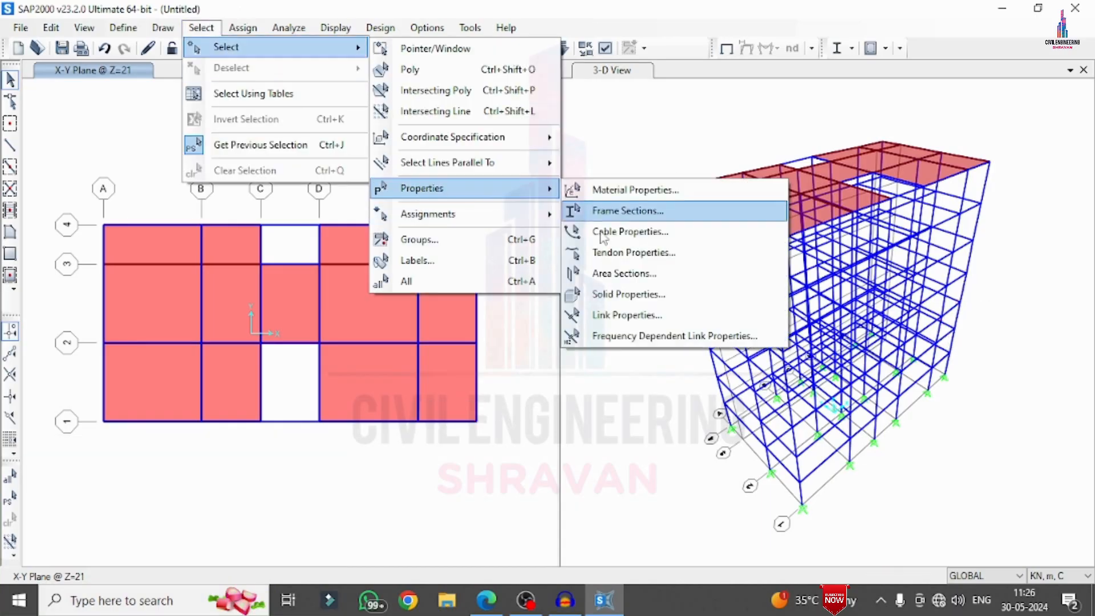
left_click(624, 273)
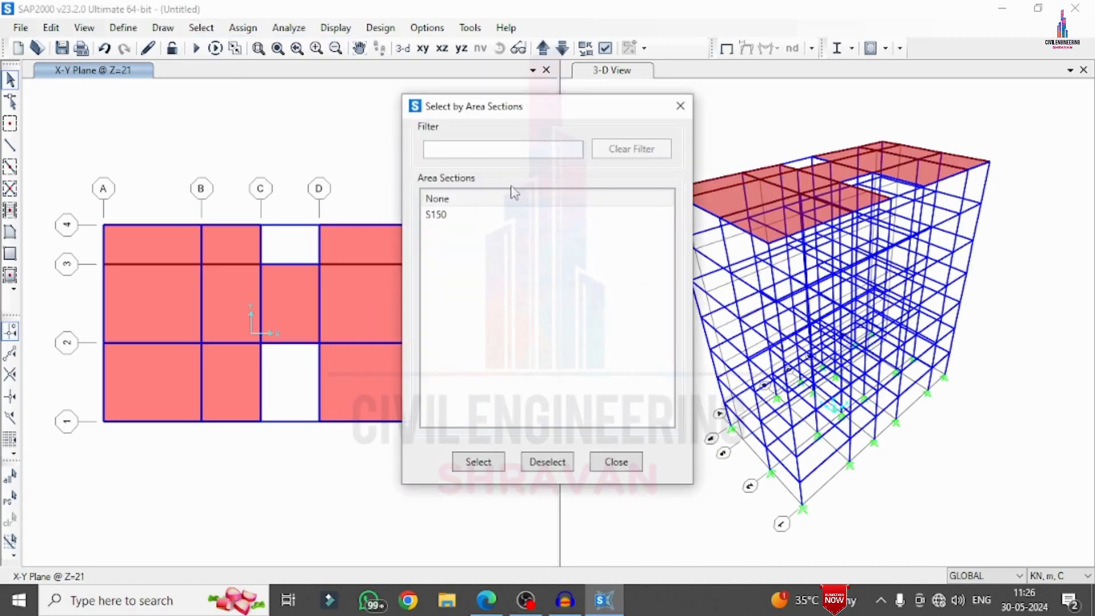
left_click(461, 215)
left_click(479, 462)
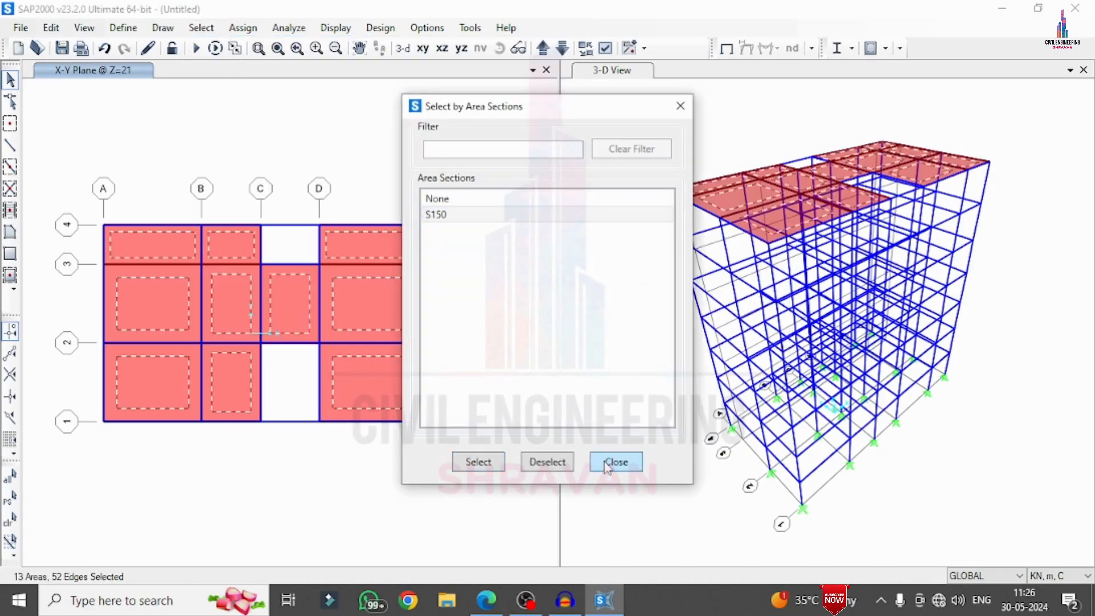
left_click(616, 462)
Replicate the selected slabs linearly 5 times with a dz increment of -3 m
left_click(42, 26)
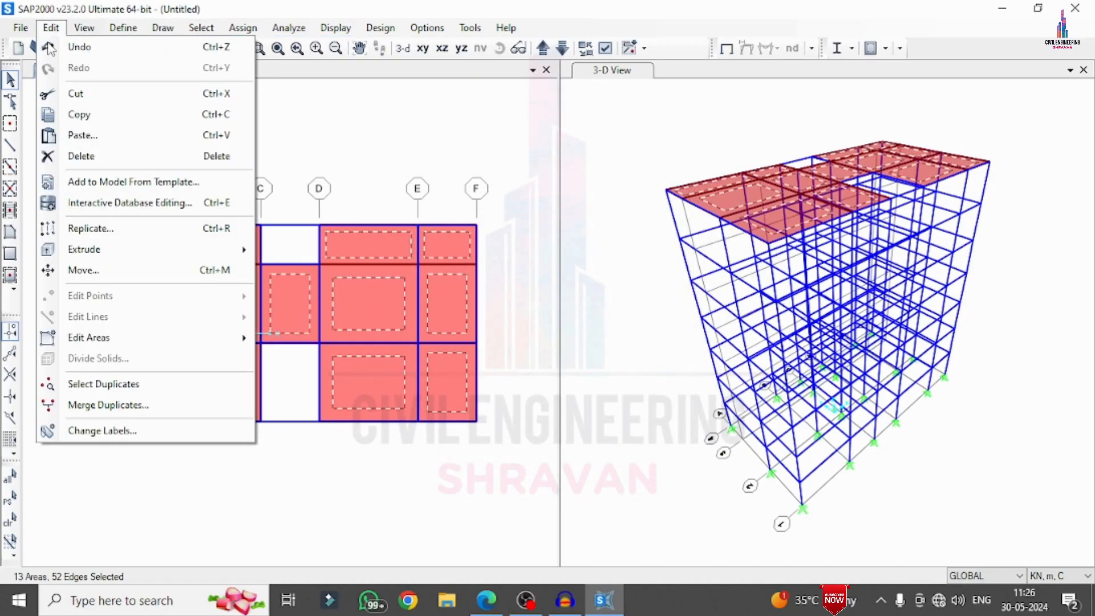
left_click(72, 230)
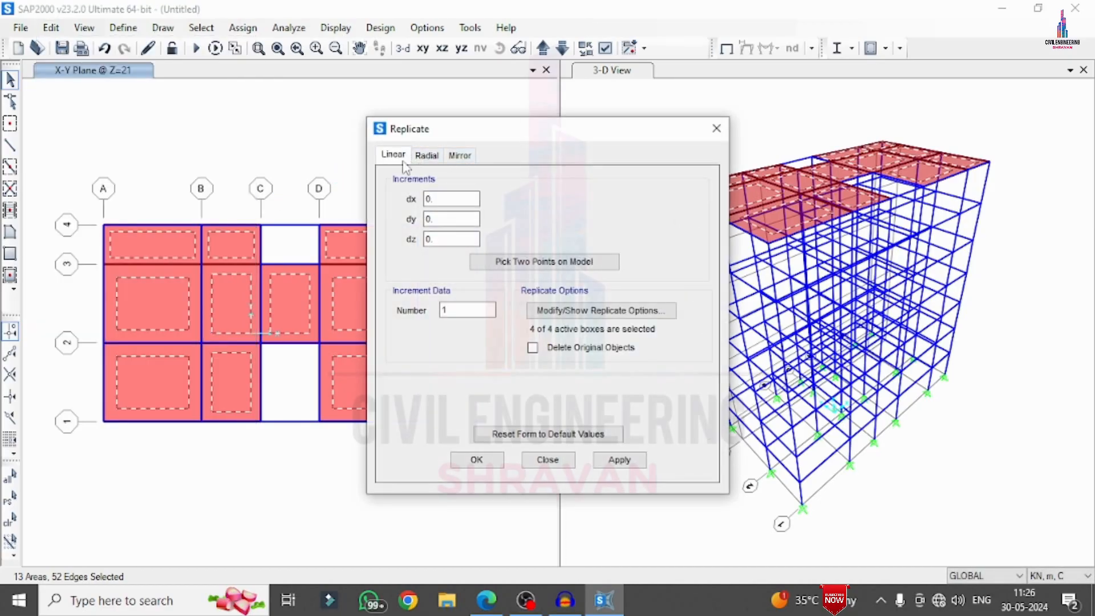
left_click_drag(434, 242, 383, 246)
type("P")
double_click(457, 308)
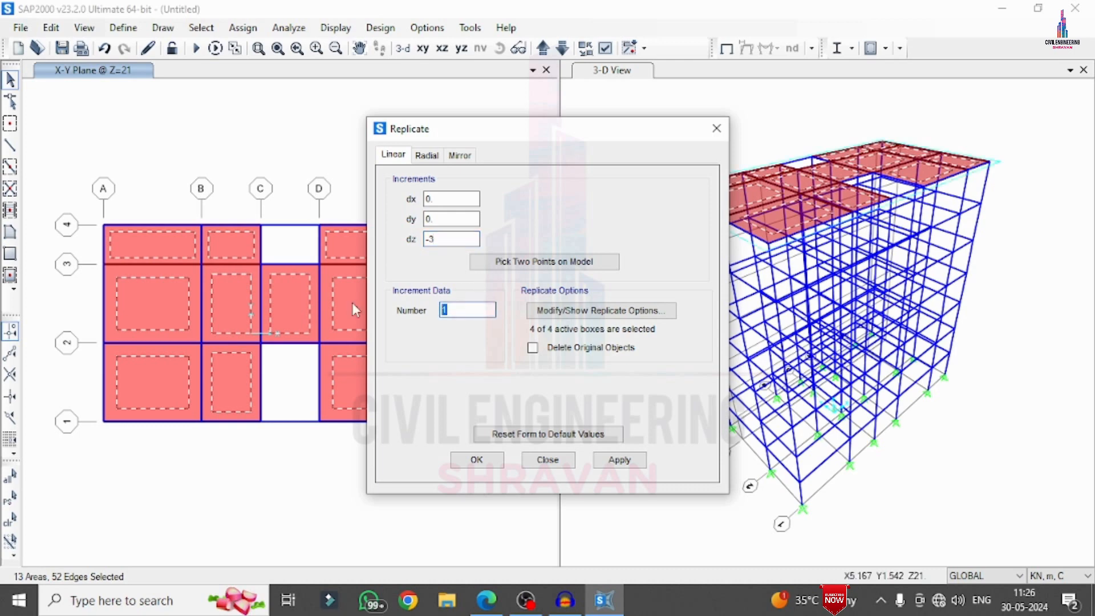
type("5")
left_click(619, 460)
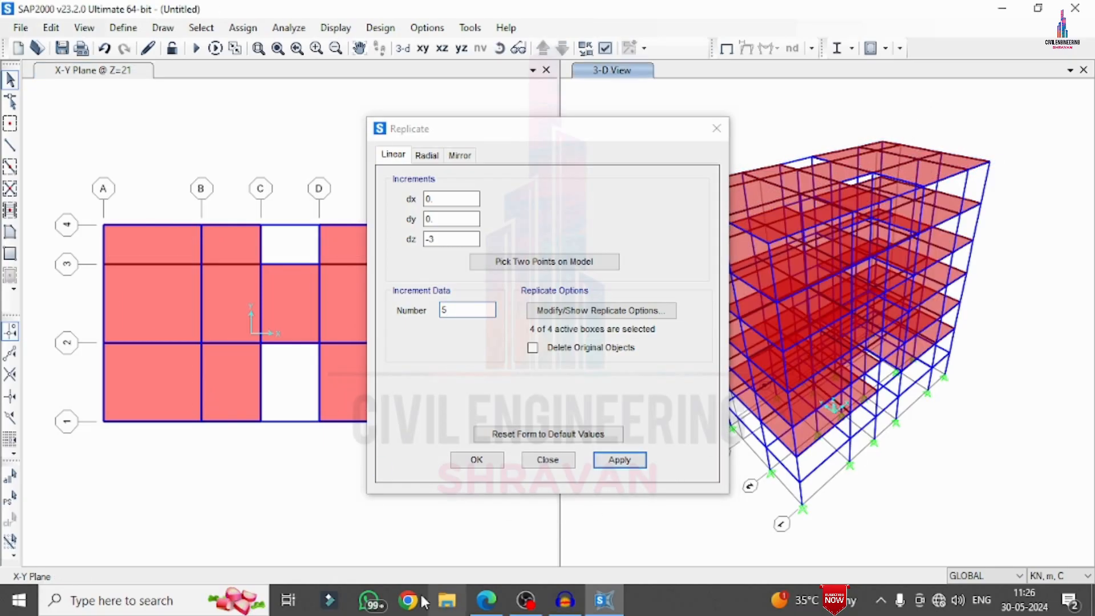
left_click(475, 458)
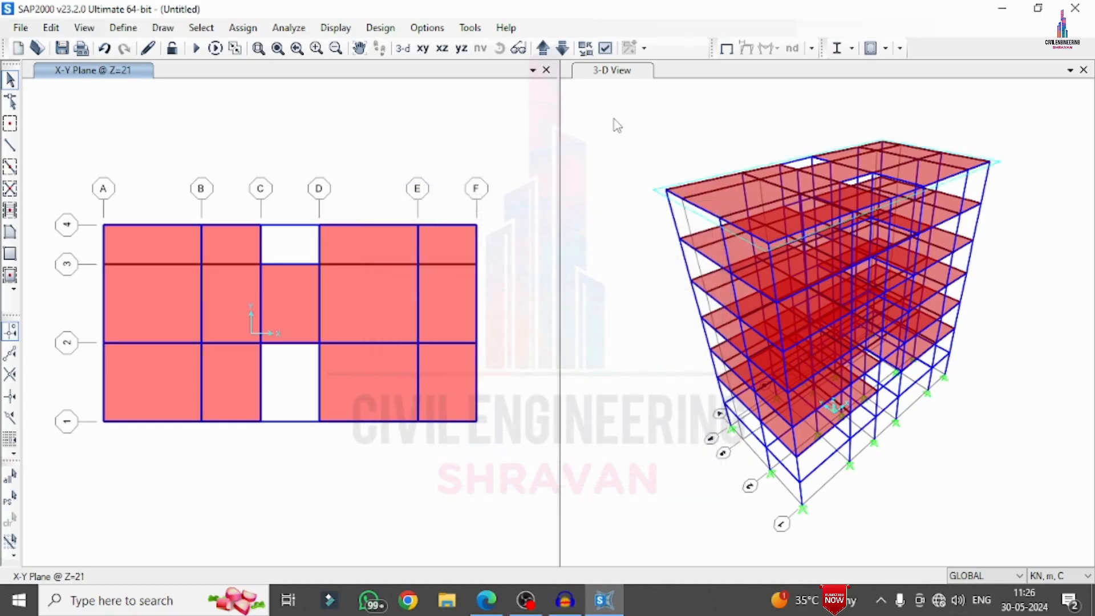
Add a new load pattern named LL of type Live
left_click(651, 121)
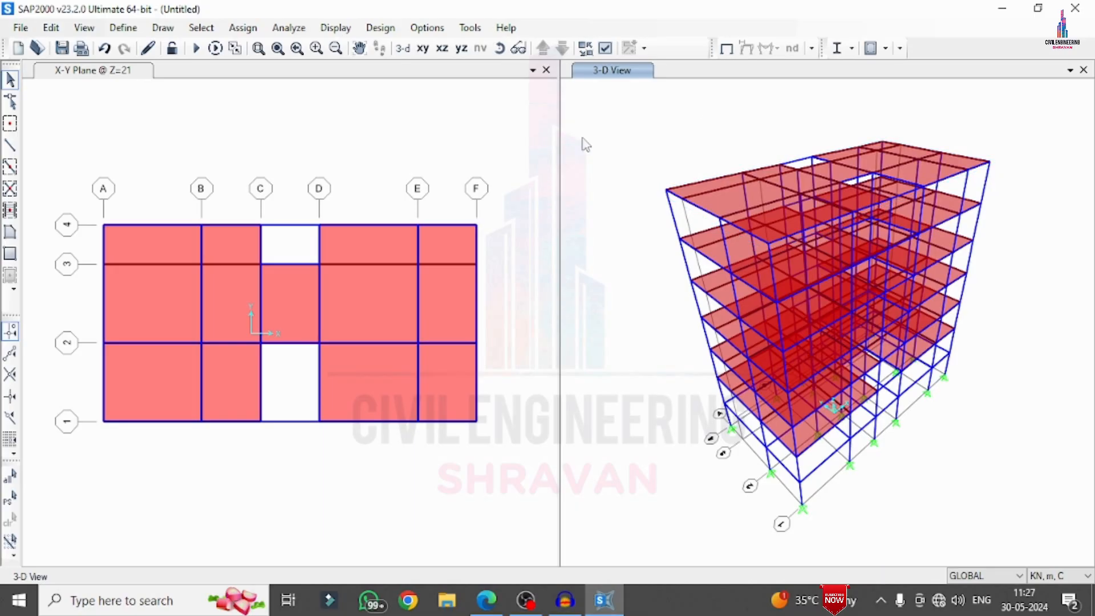
left_click(130, 27)
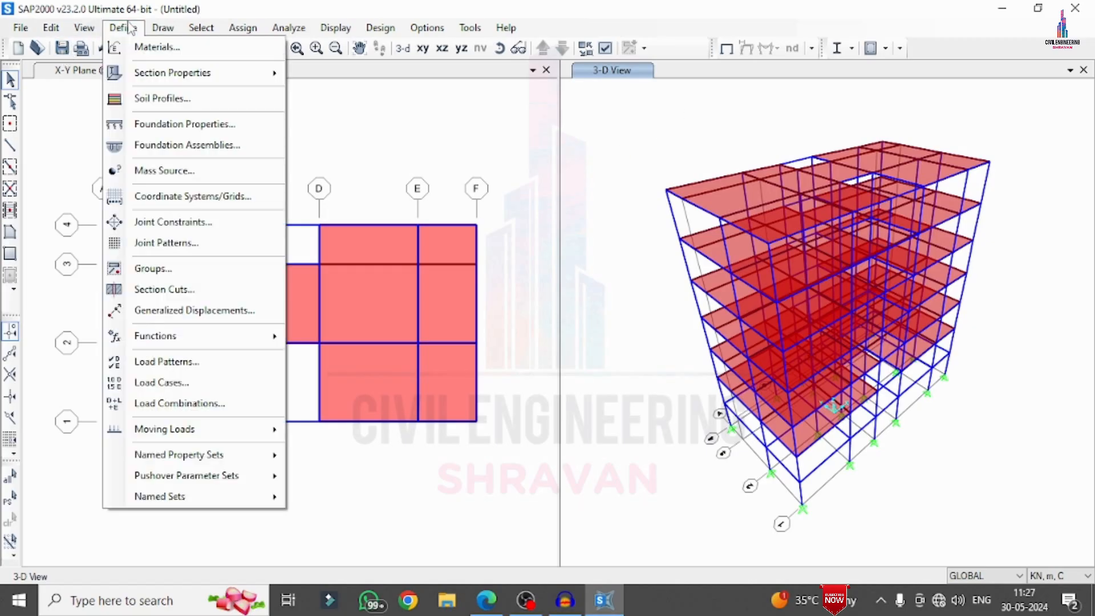
left_click(162, 362)
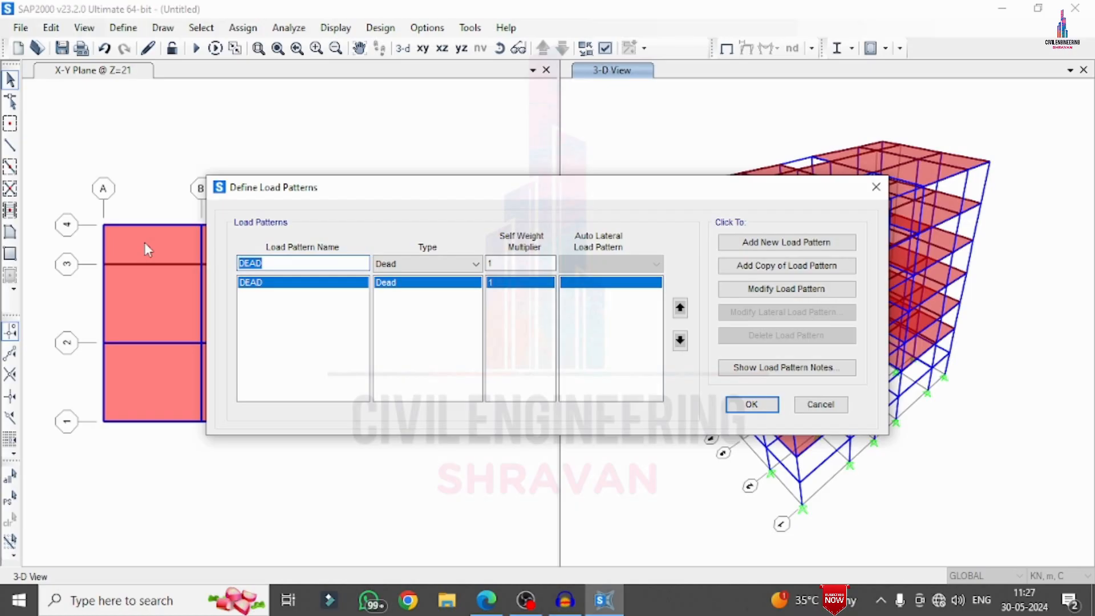
type("LL")
left_click(411, 263)
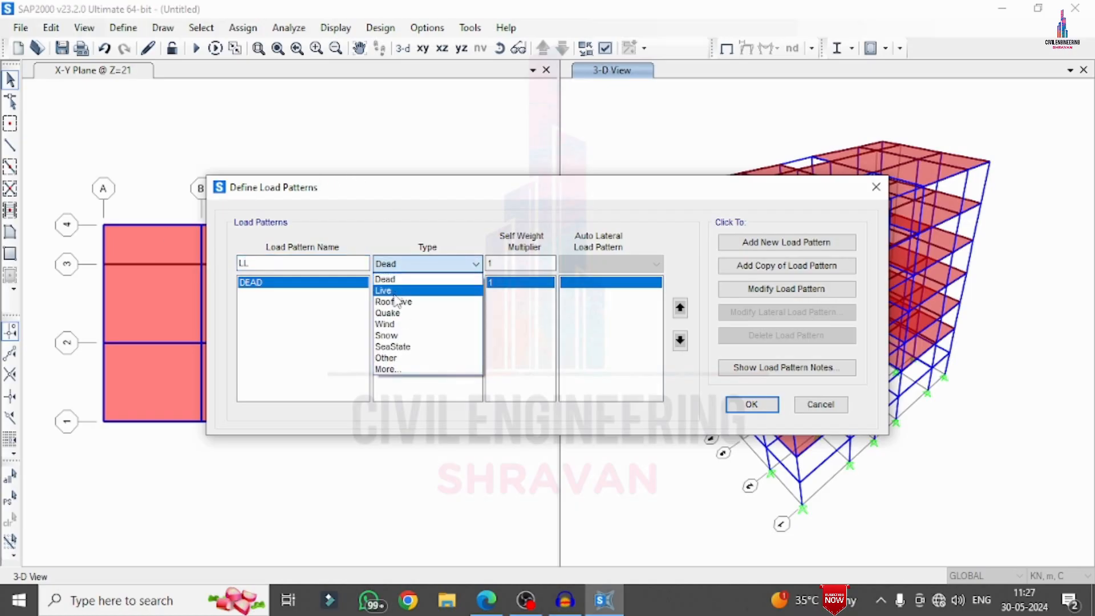
left_click(408, 284)
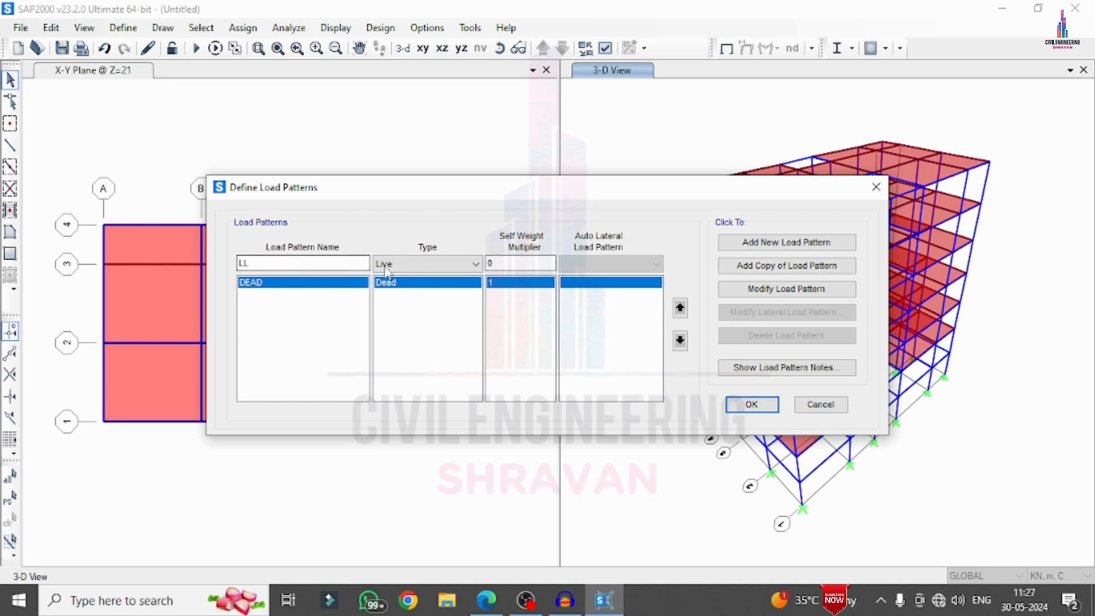
left_click(759, 242)
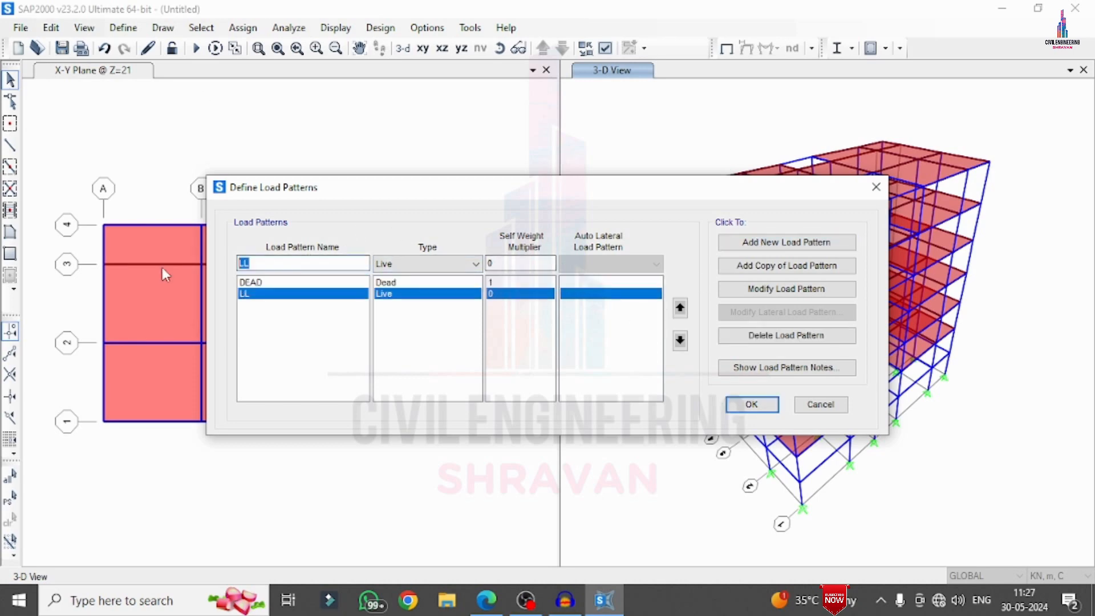
Add the Quake load patterns EQX and EQY, both with the IS 1893-2016 auto lateral load pattern
type("EQX")
left_click(448, 263)
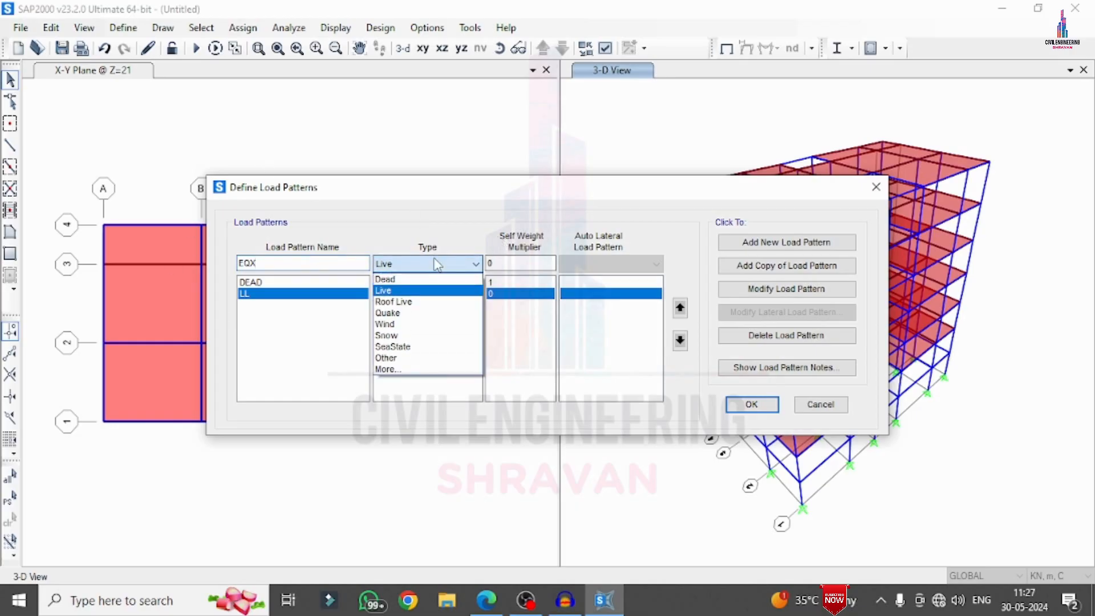
left_click(403, 313)
left_click(587, 264)
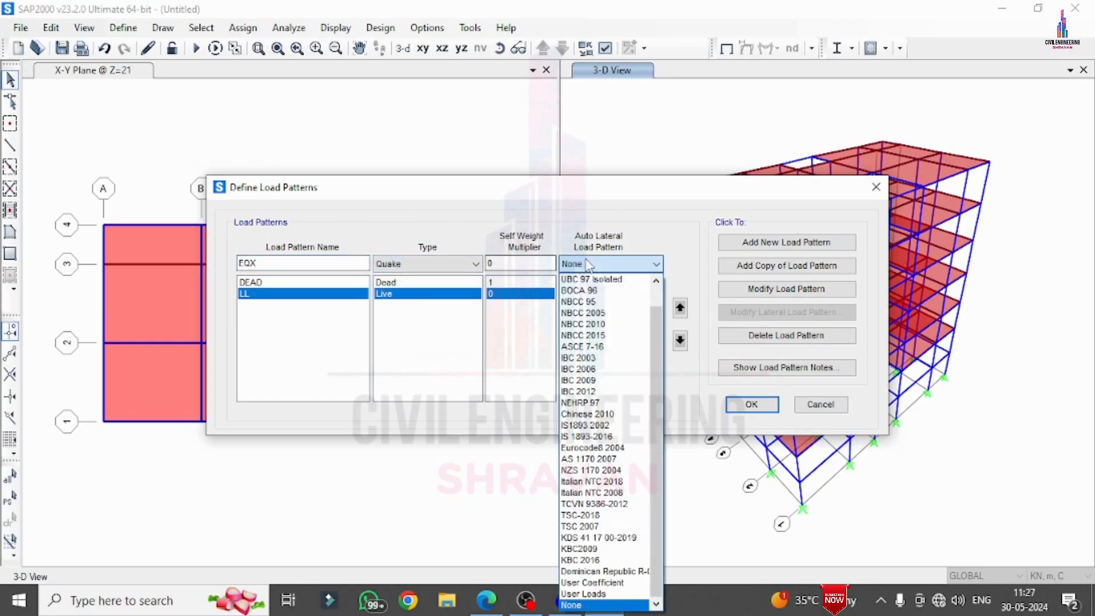
left_click(588, 264)
left_click(588, 264)
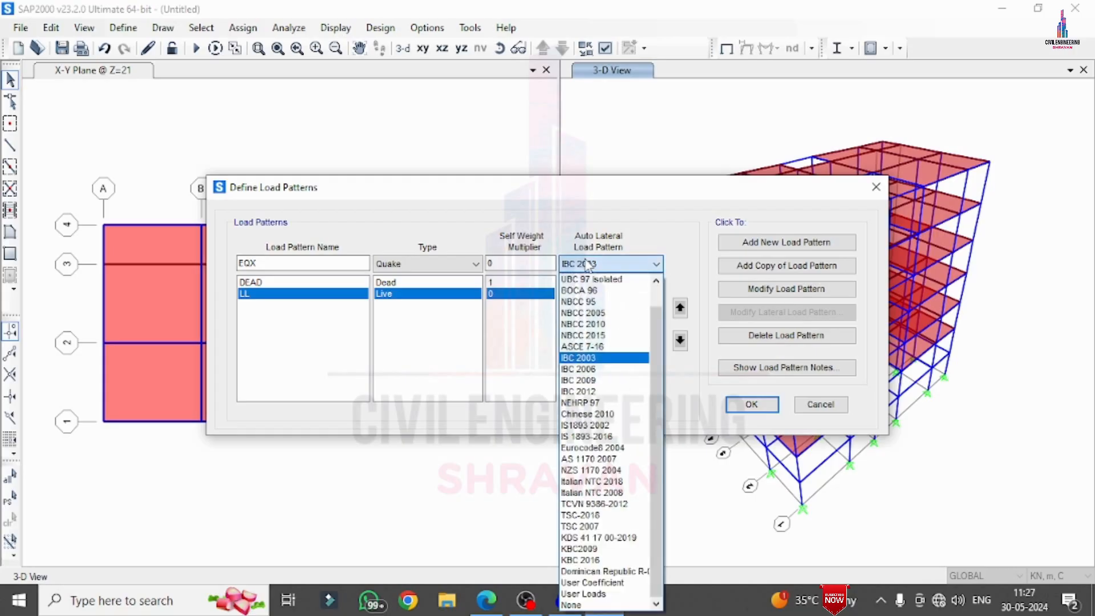
left_click(576, 436)
left_click(757, 242)
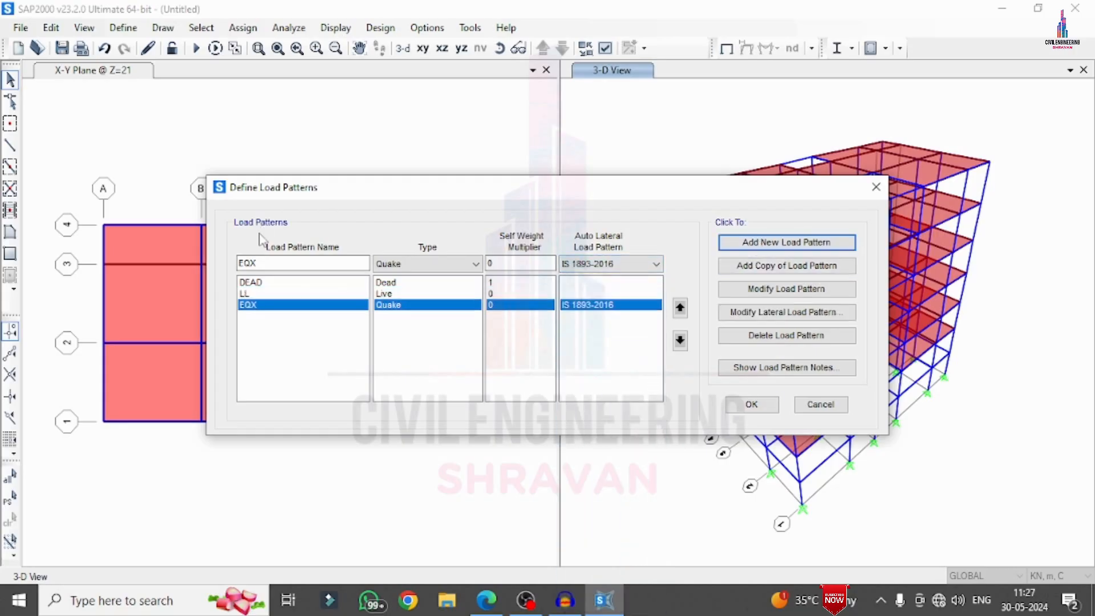
left_click(295, 266)
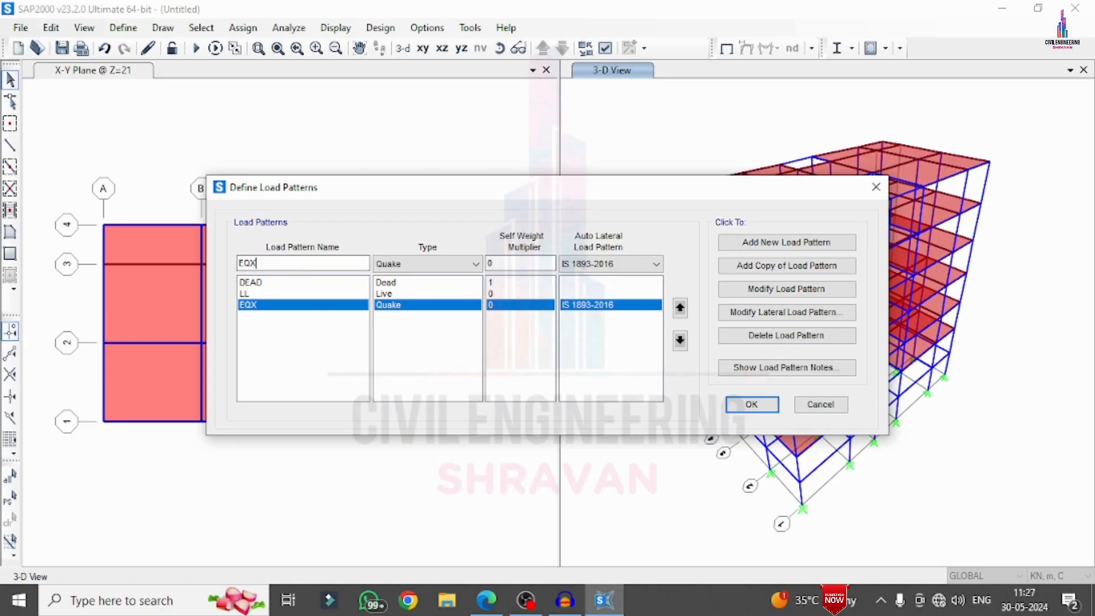
left_click(759, 242)
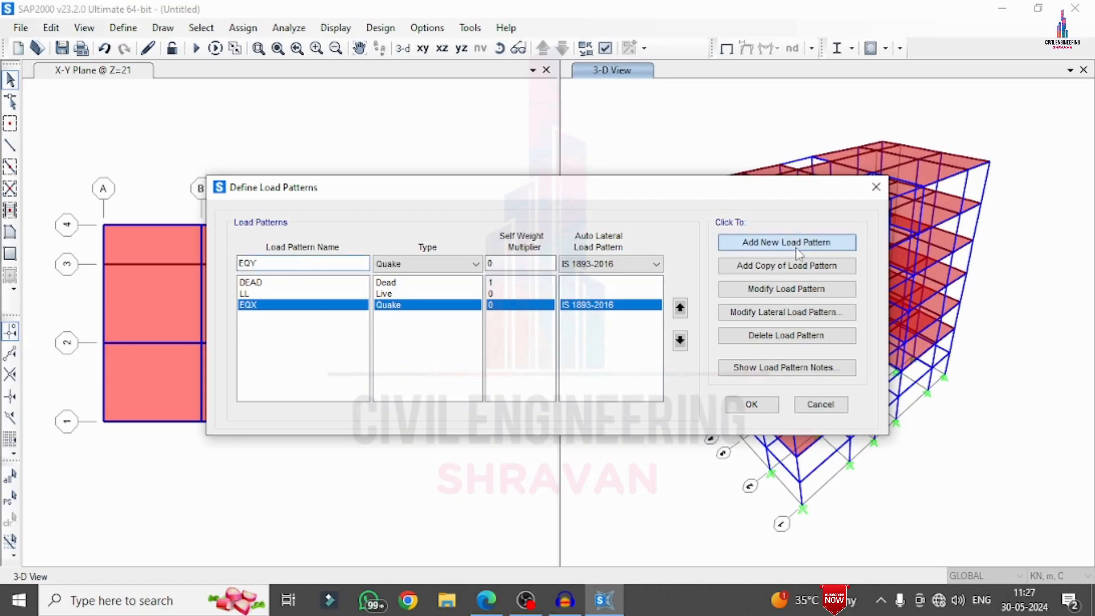
Add the Wind load patterns WX and WY, both with the IS 875-2015 auto lateral load pattern
double_click(353, 261)
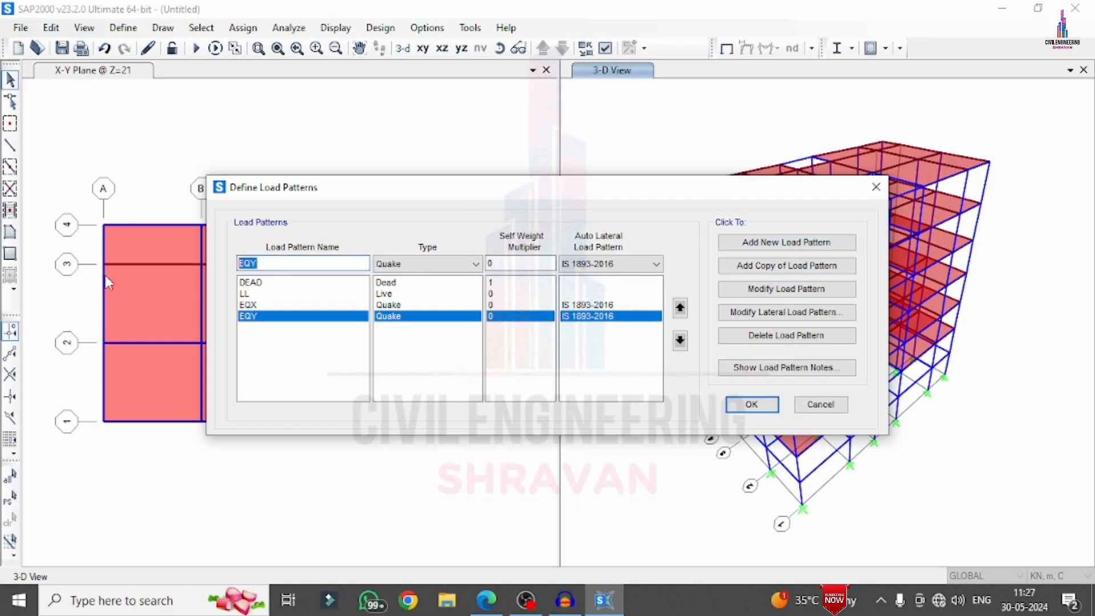
type("WX")
left_click(420, 265)
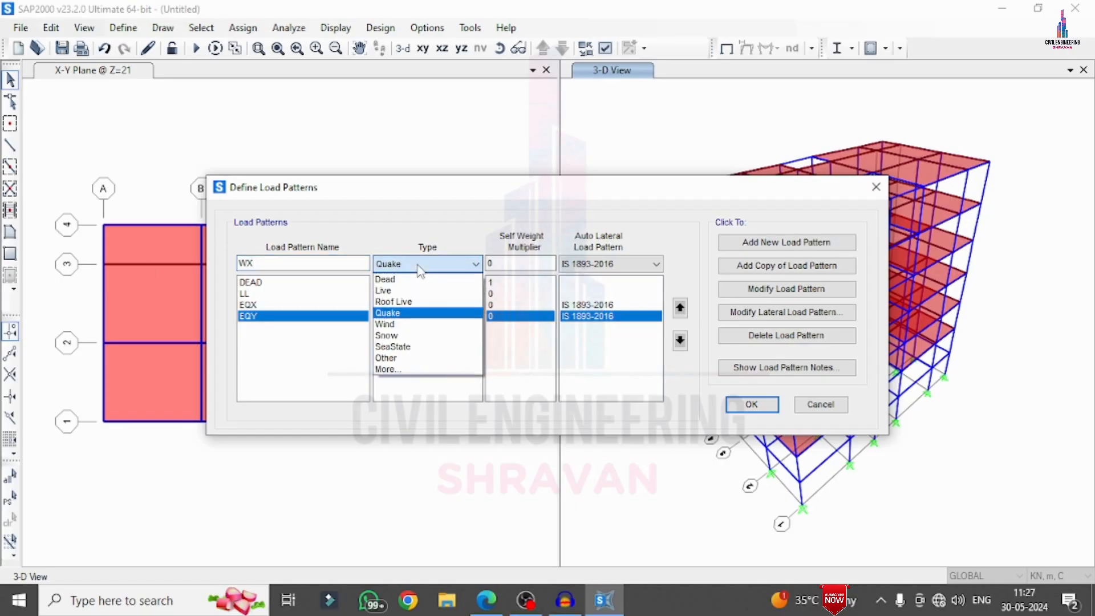
left_click(383, 324)
left_click(573, 263)
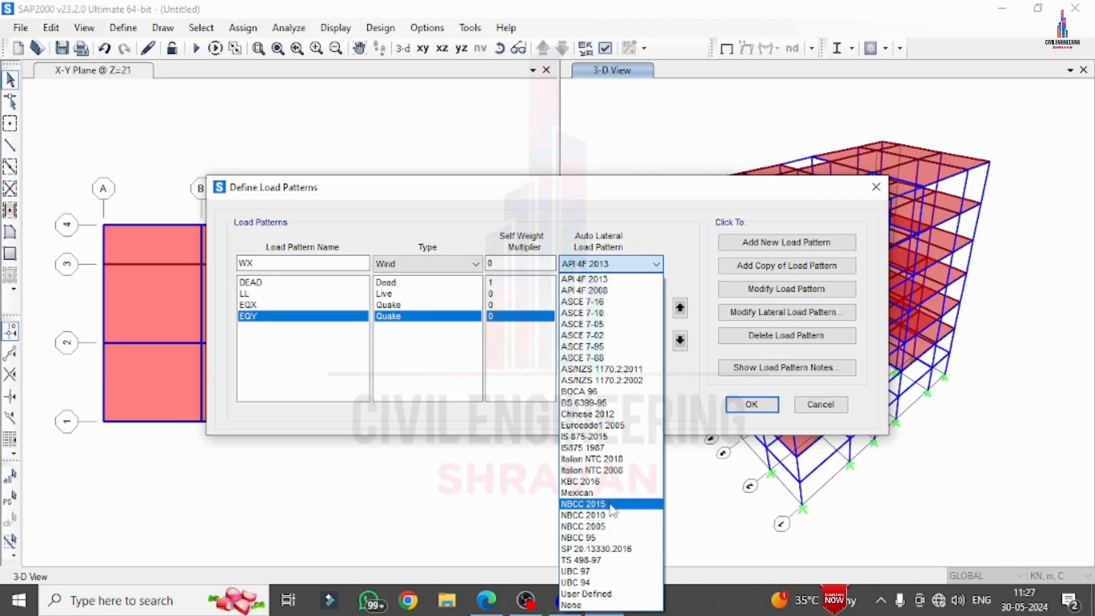
left_click(616, 436)
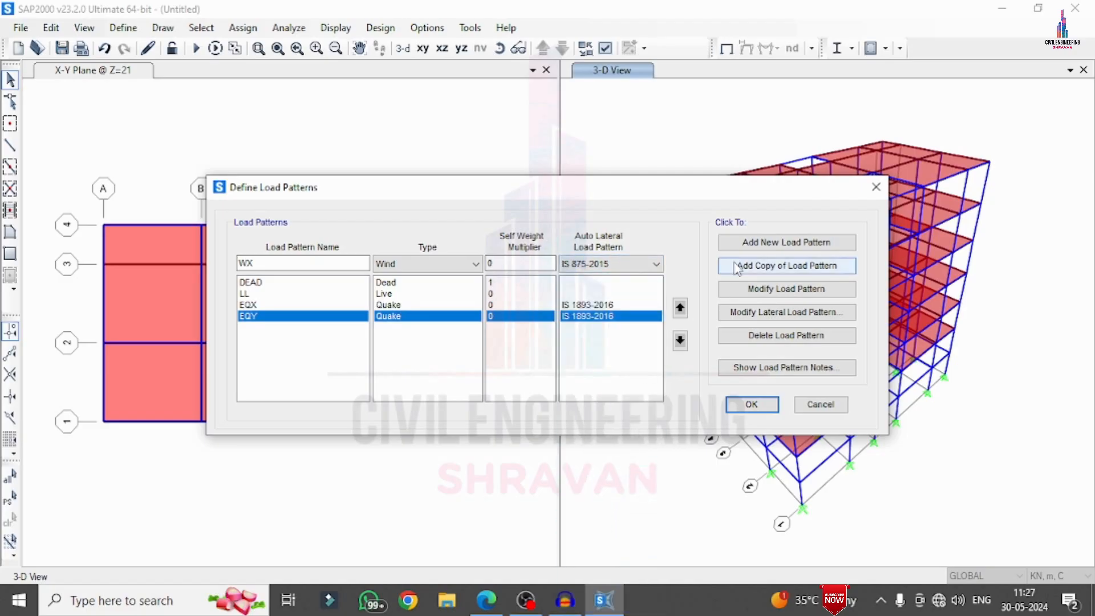
left_click(723, 242)
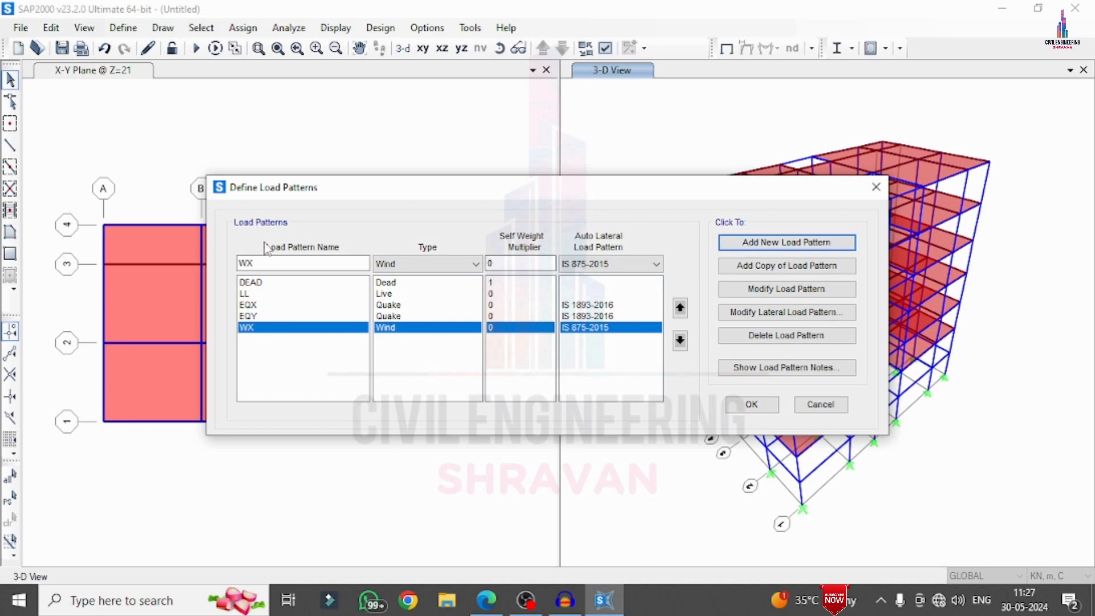
left_click(262, 263)
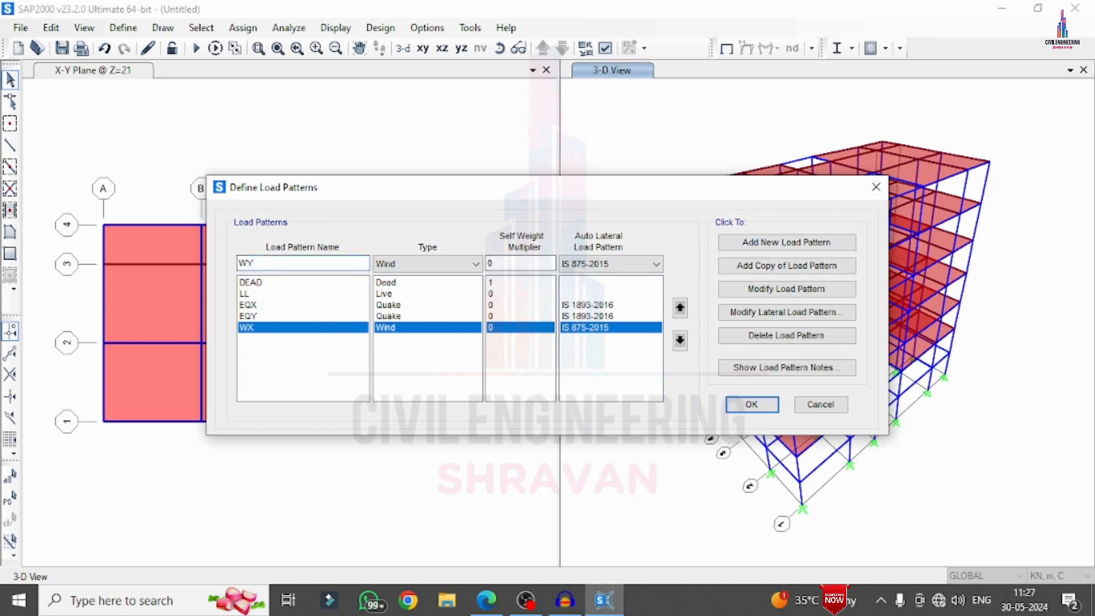
left_click(739, 243)
Set the EQX lateral load pattern to the global X direction with seismic zone factor 0.36 and soil type II
left_click(596, 308)
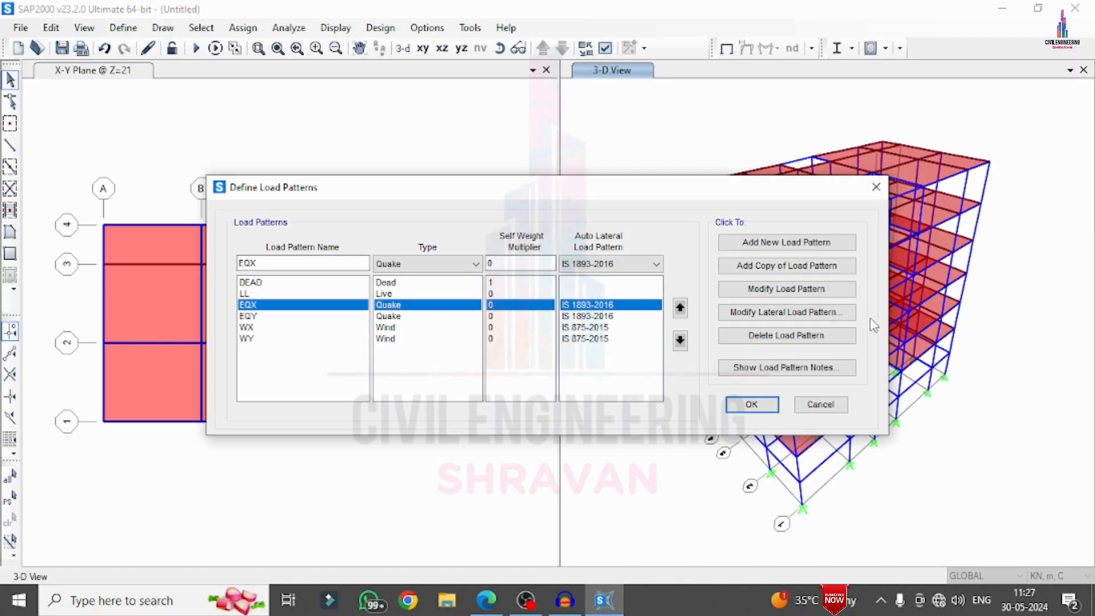
left_click(786, 312)
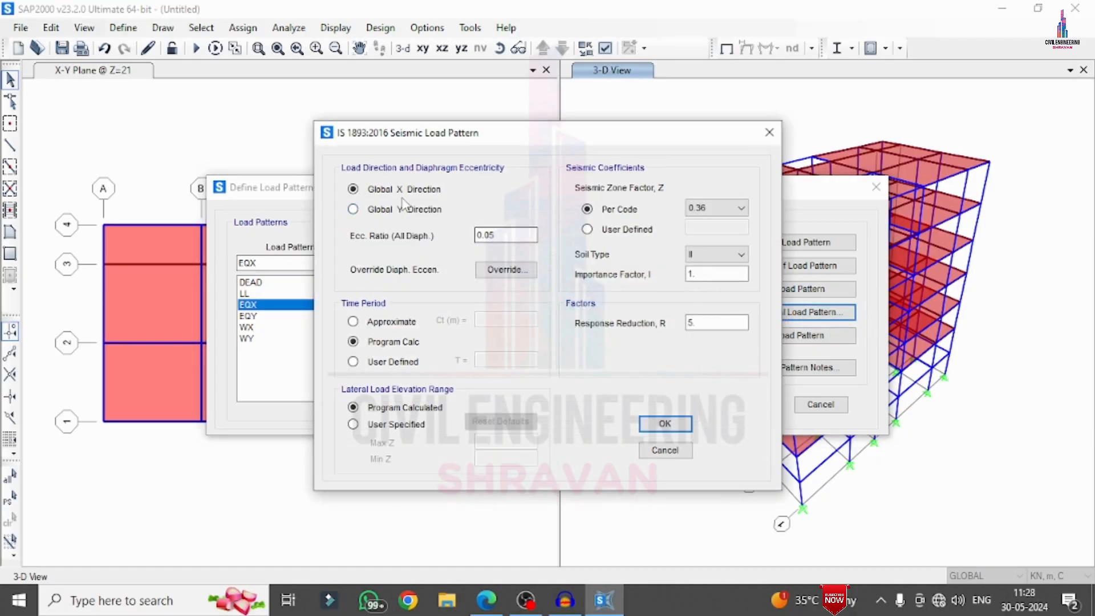
left_click(740, 208)
left_click(740, 210)
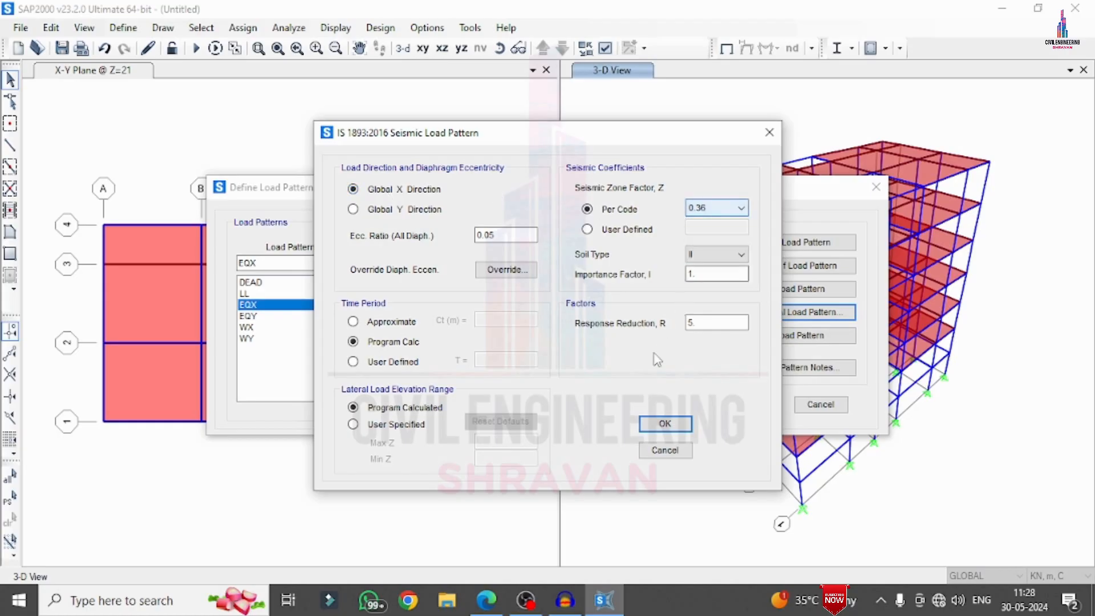
left_click(664, 424)
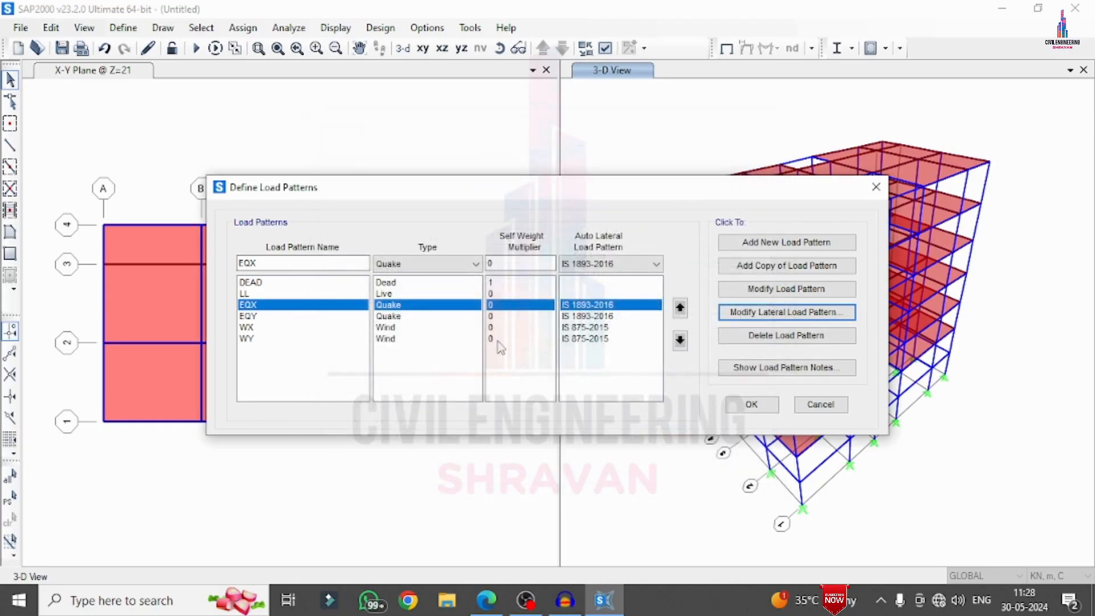
left_click(764, 310)
left_click(692, 256)
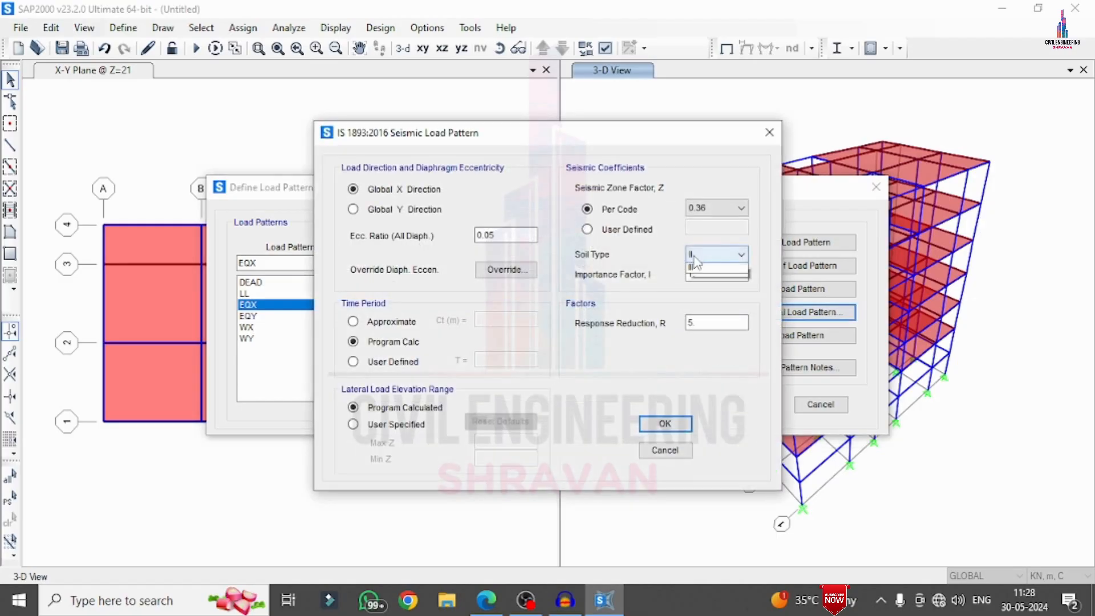
left_click(693, 256)
left_click(658, 427)
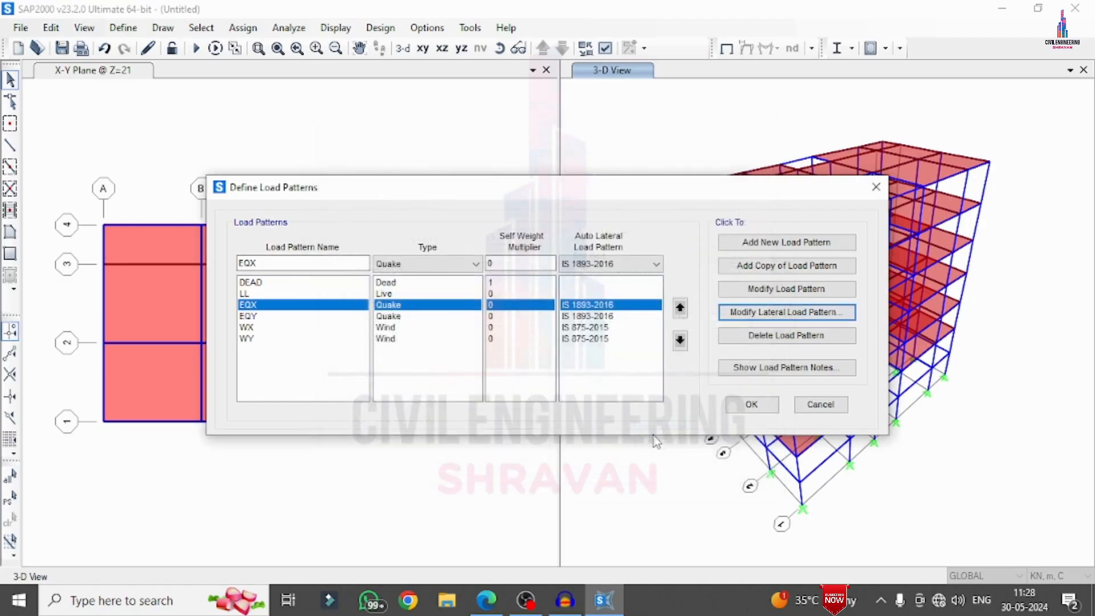
Set the EQY lateral load pattern to the global Y direction with seismic zone factor 0.36 and soil type II
left_click(417, 316)
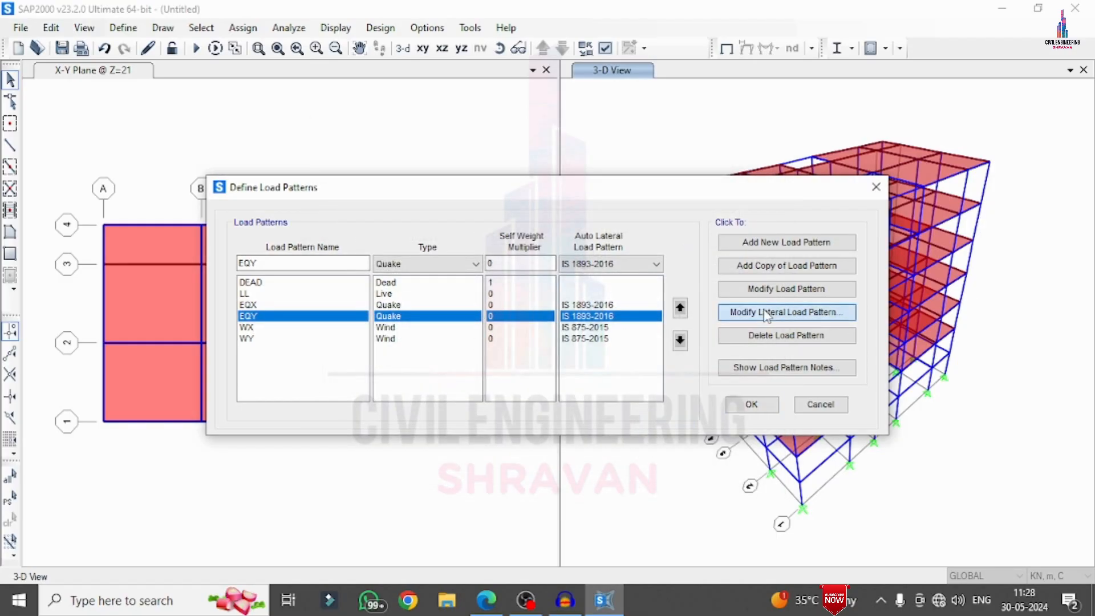
left_click(787, 313)
left_click(353, 209)
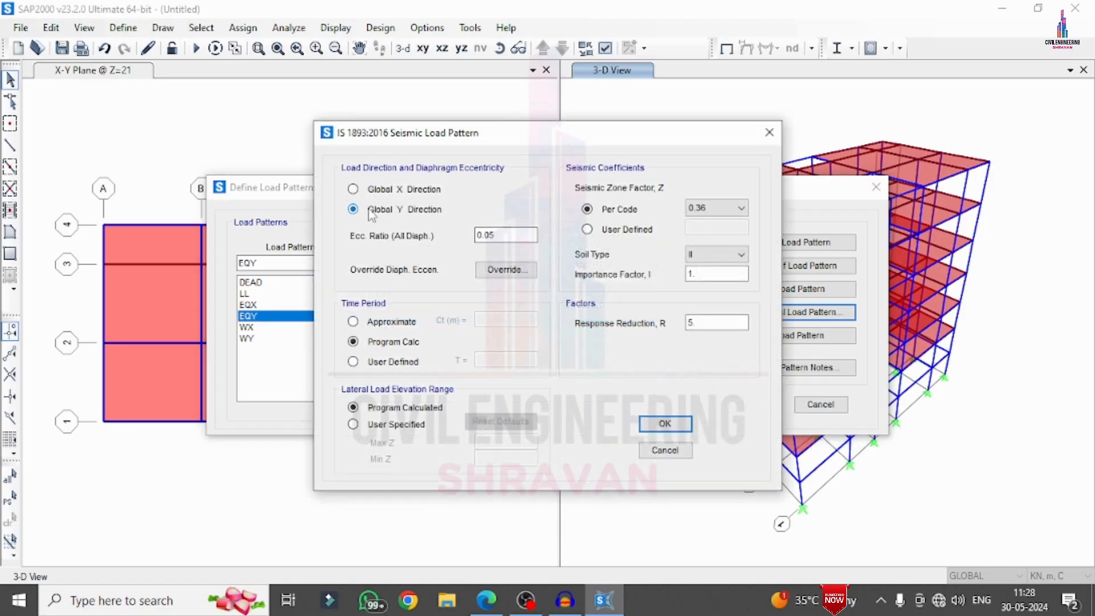
left_click(711, 211)
left_click(710, 214)
left_click(695, 252)
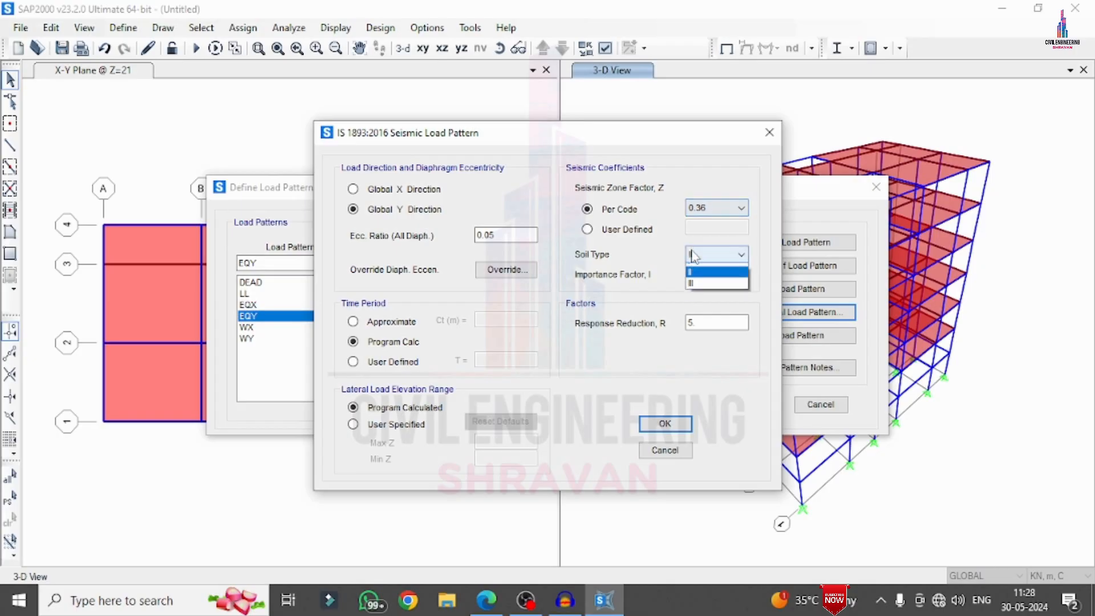
left_click(695, 254)
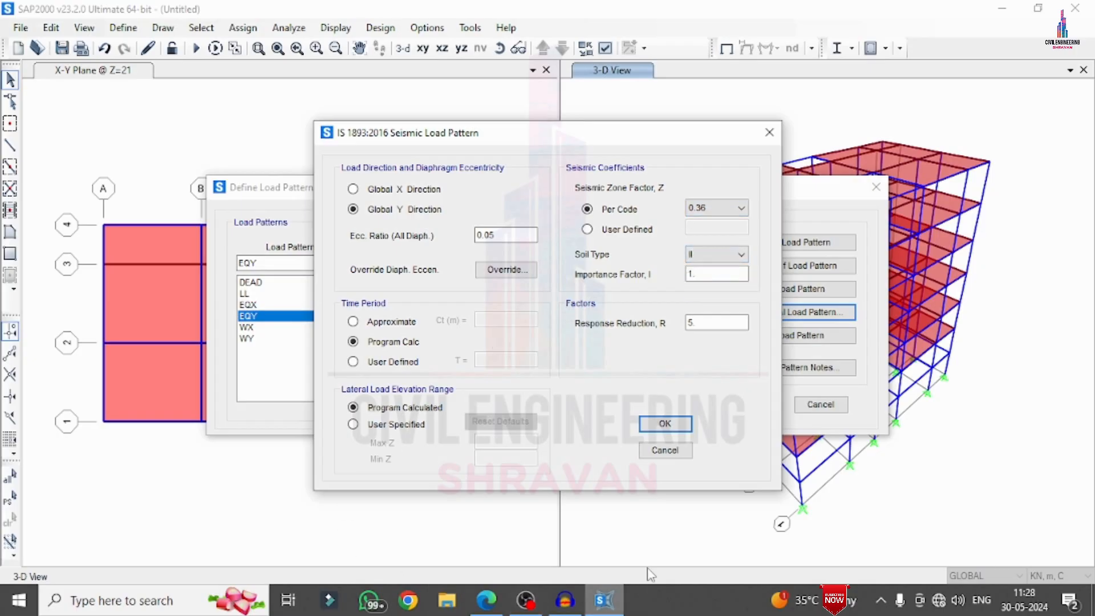
left_click(662, 423)
Set the WX wind load pattern to wind speed 44 m/s, terrain category 4 and windward coefficient 0.86
left_click(248, 328)
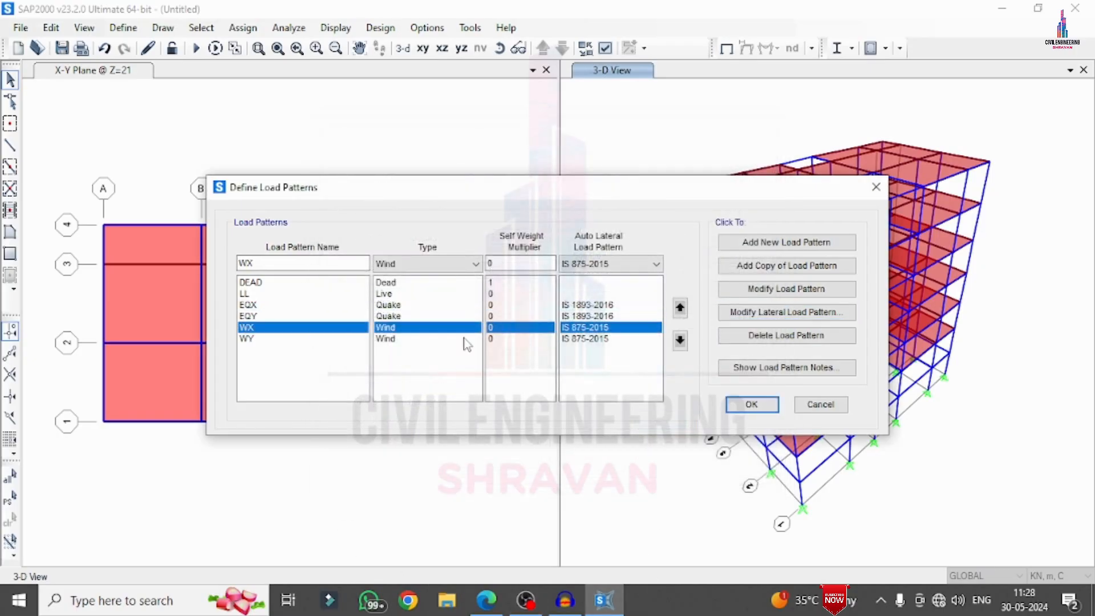
left_click(753, 312)
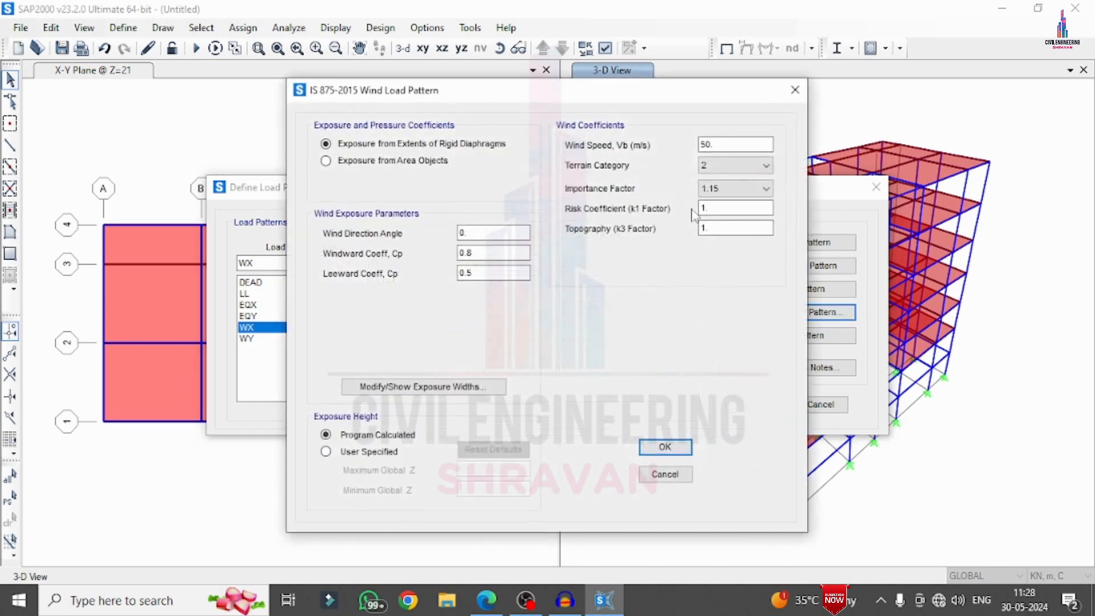
double_click(713, 145)
type("44")
left_click(710, 166)
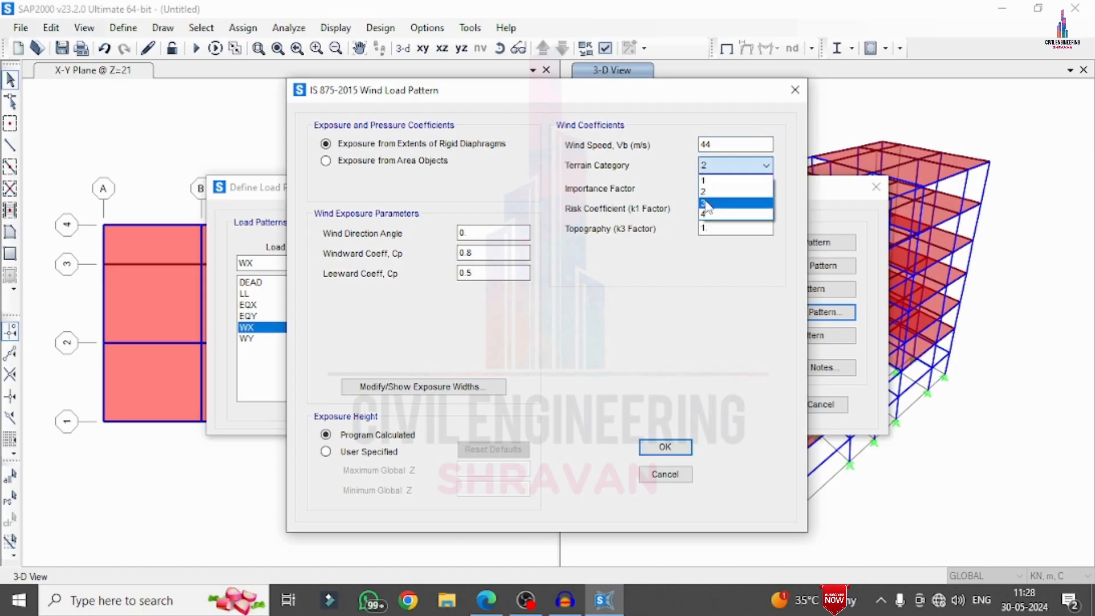
left_click(710, 213)
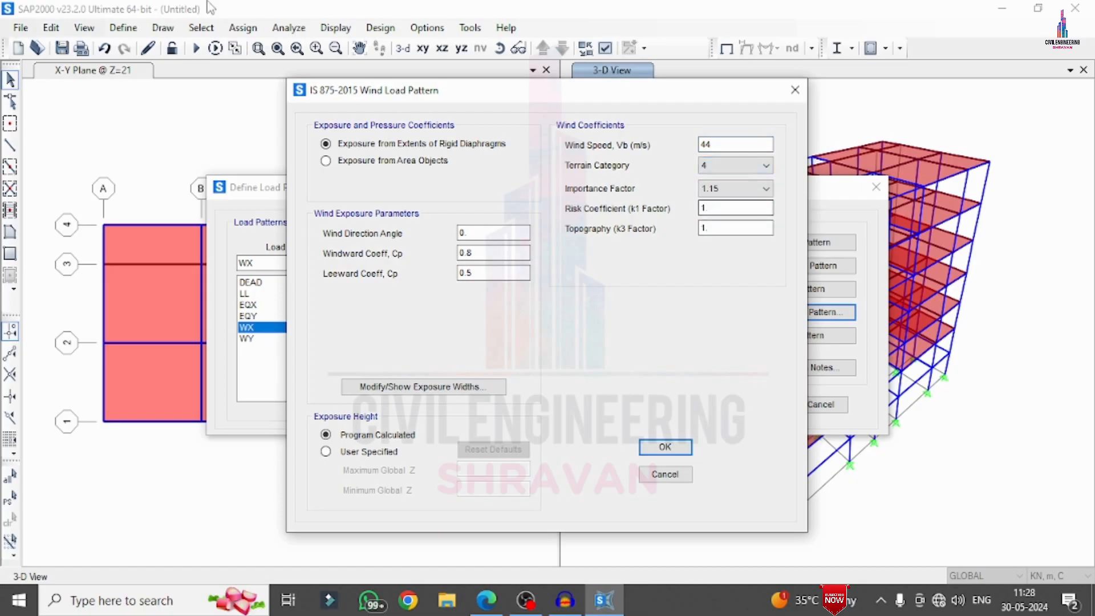
left_click(481, 254)
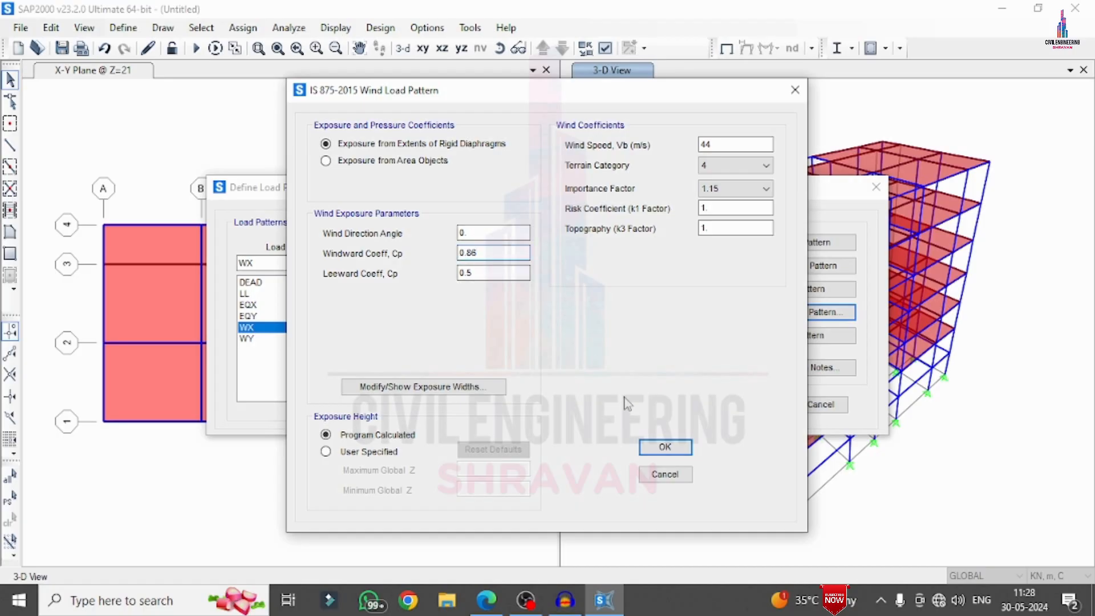
left_click(664, 447)
Set the WY wind load pattern to wind speed 44 m/s and terrain category 4, edit its wind direction angle, and accept the load pattern definitions
left_click(572, 341)
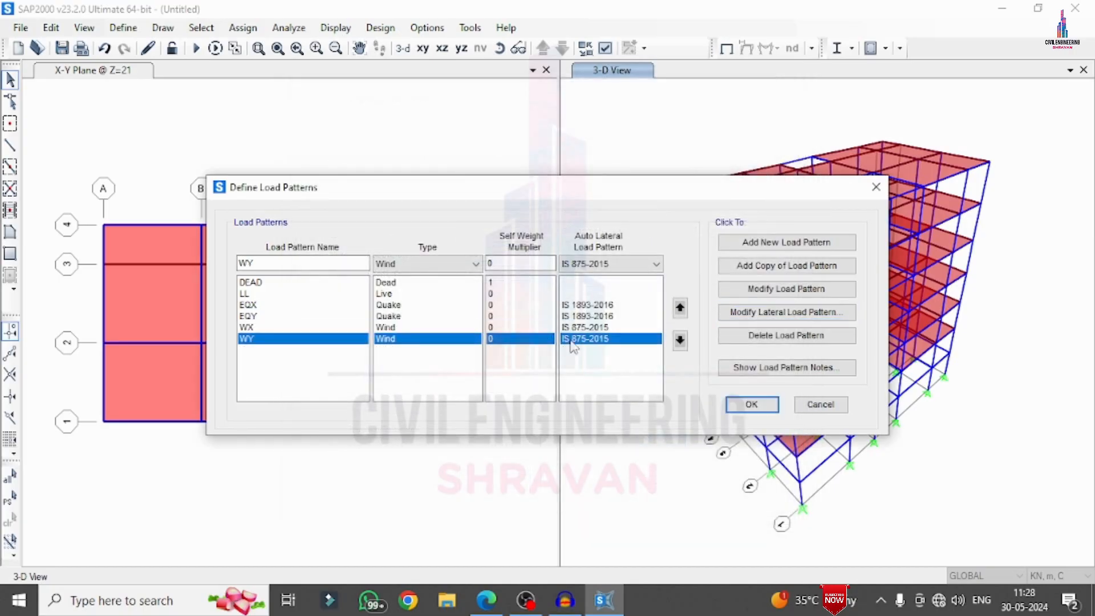
left_click(757, 313)
double_click(736, 145)
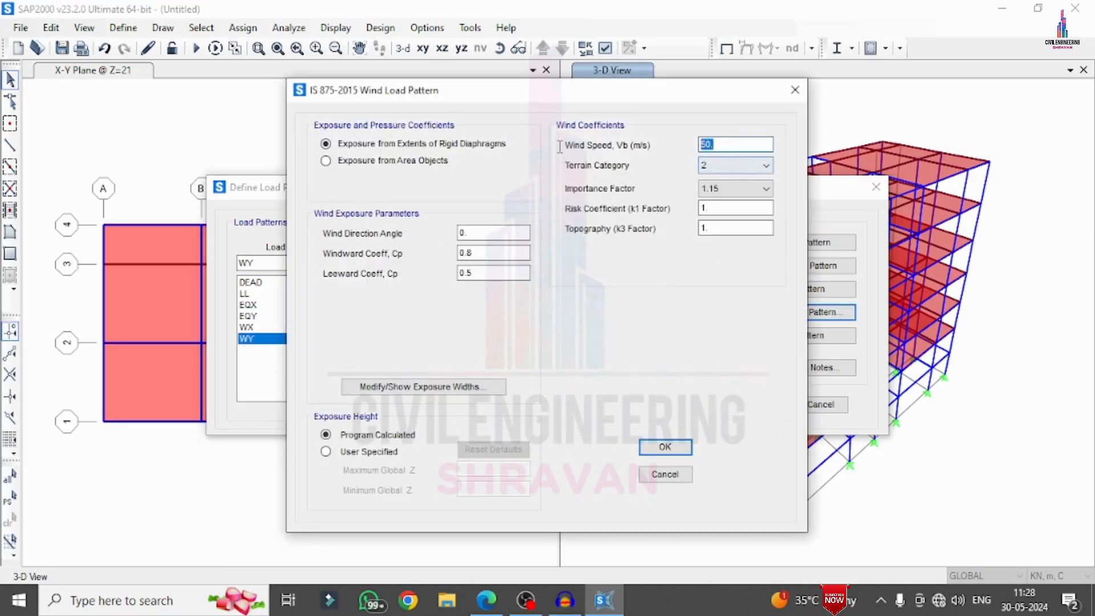
type("44")
left_click(742, 166)
left_click(711, 219)
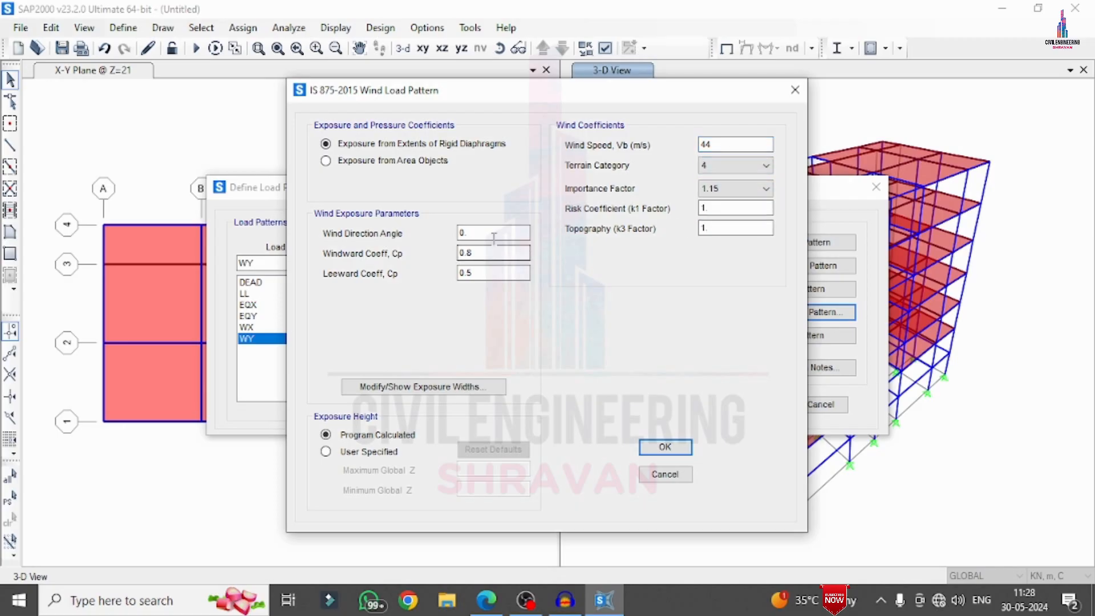
left_click_drag(494, 235, 306, 270)
key("Tab")
left_click(639, 449)
left_click(753, 404)
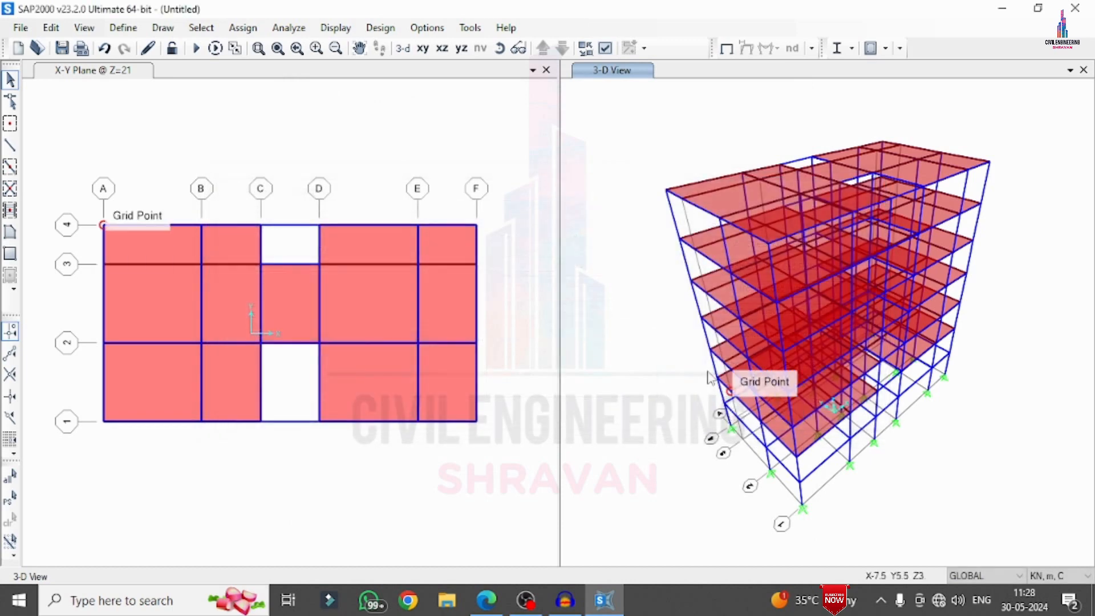
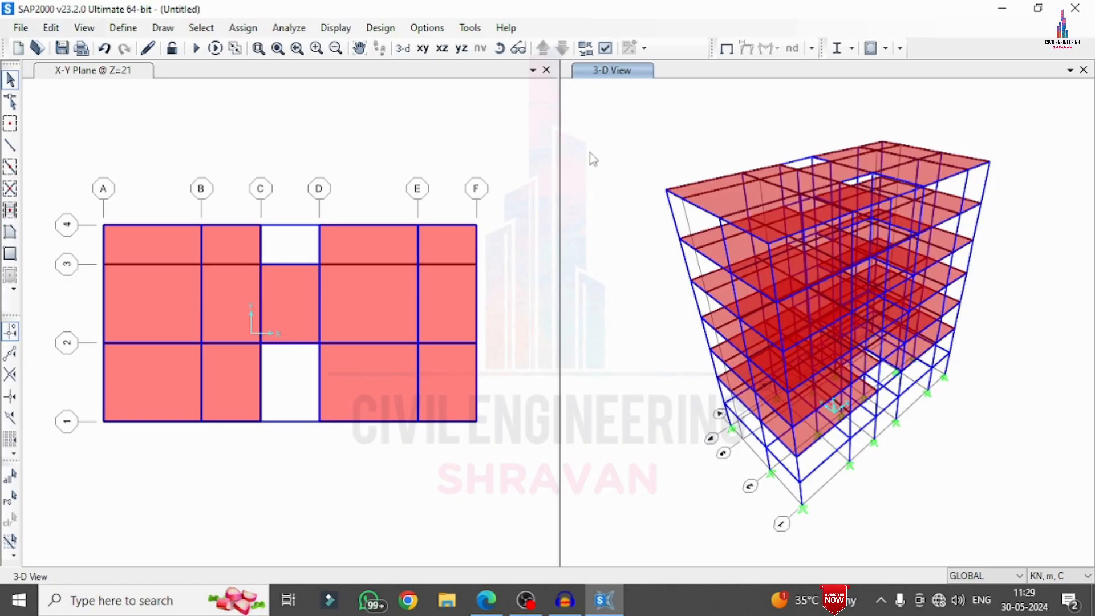
Add DEAD joint forces of 1 kN and moments of 1 kN-m in all global directions to the whole model, adding to existing loads
key("ctrl+a")
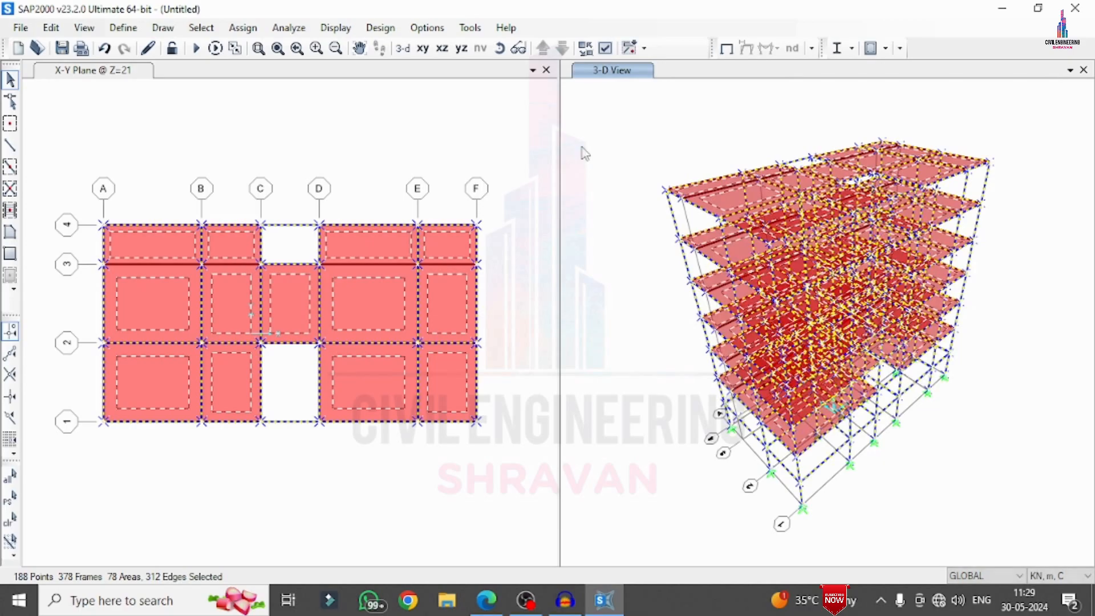
left_click(237, 32)
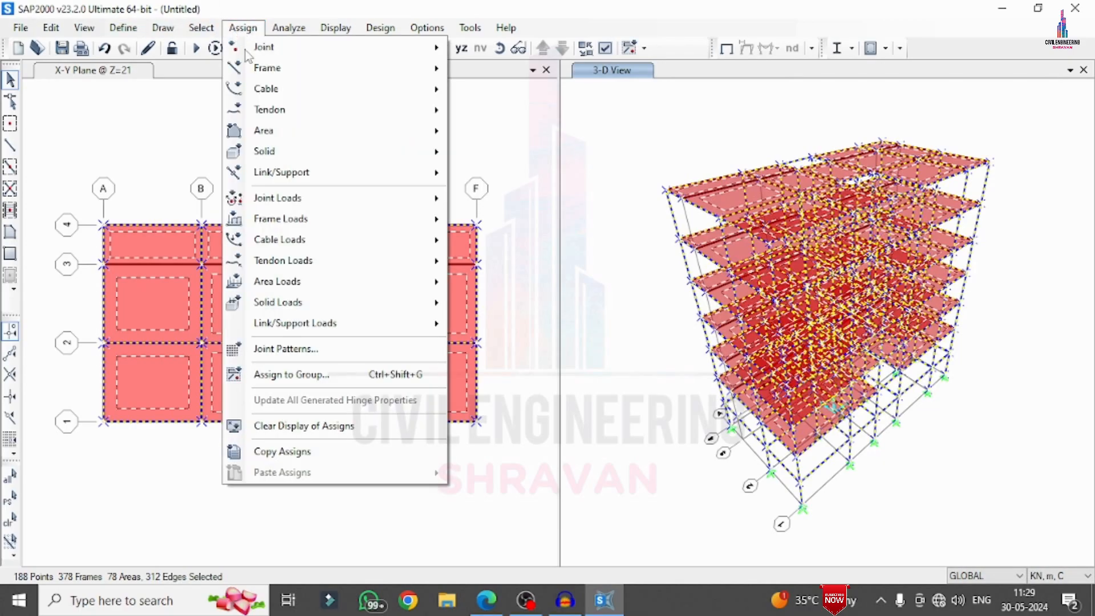
mouse_move(296, 200)
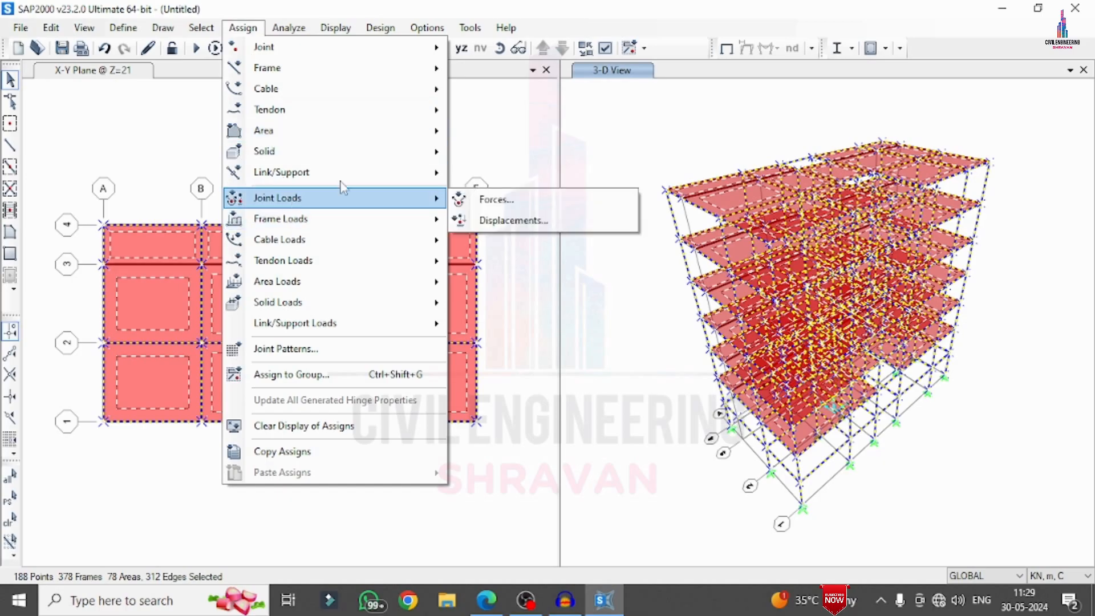
left_click(493, 206)
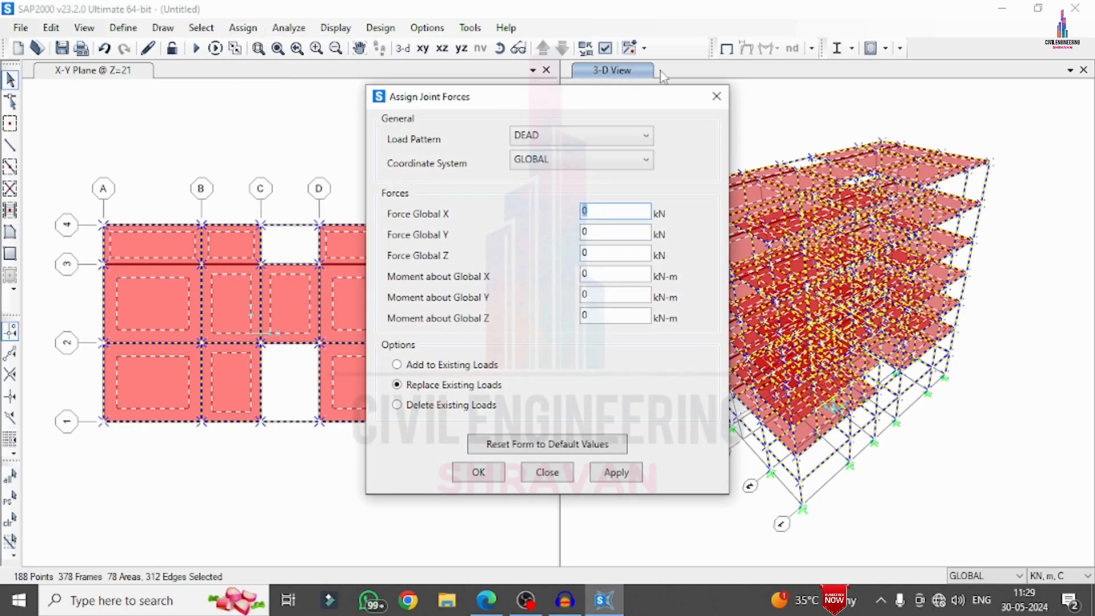
key("Tab")
type("1")
key("Tab")
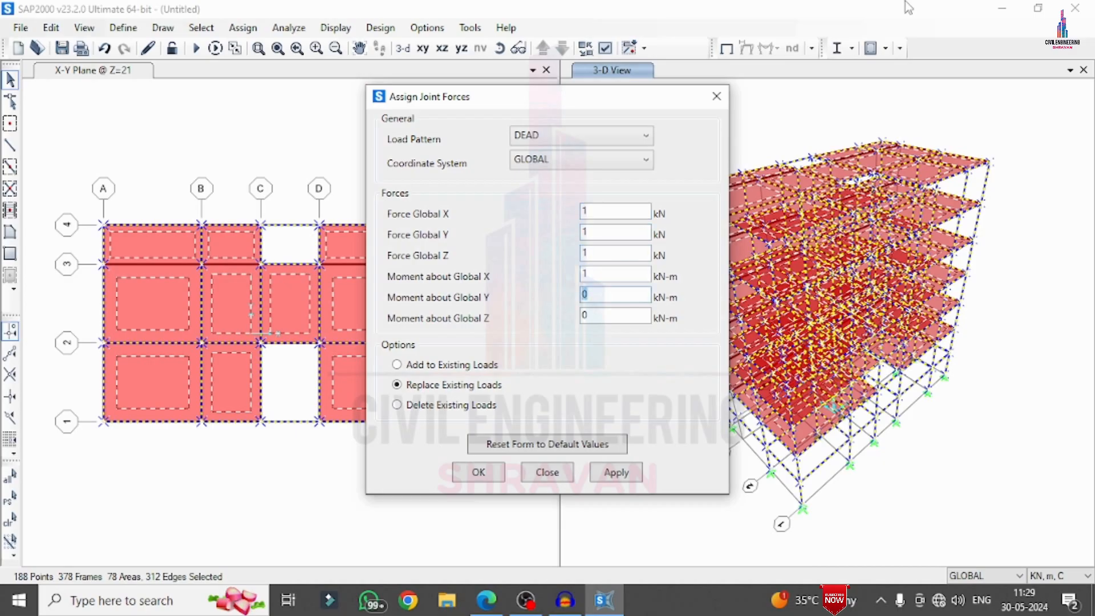
type("1")
key("Tab")
left_click(438, 365)
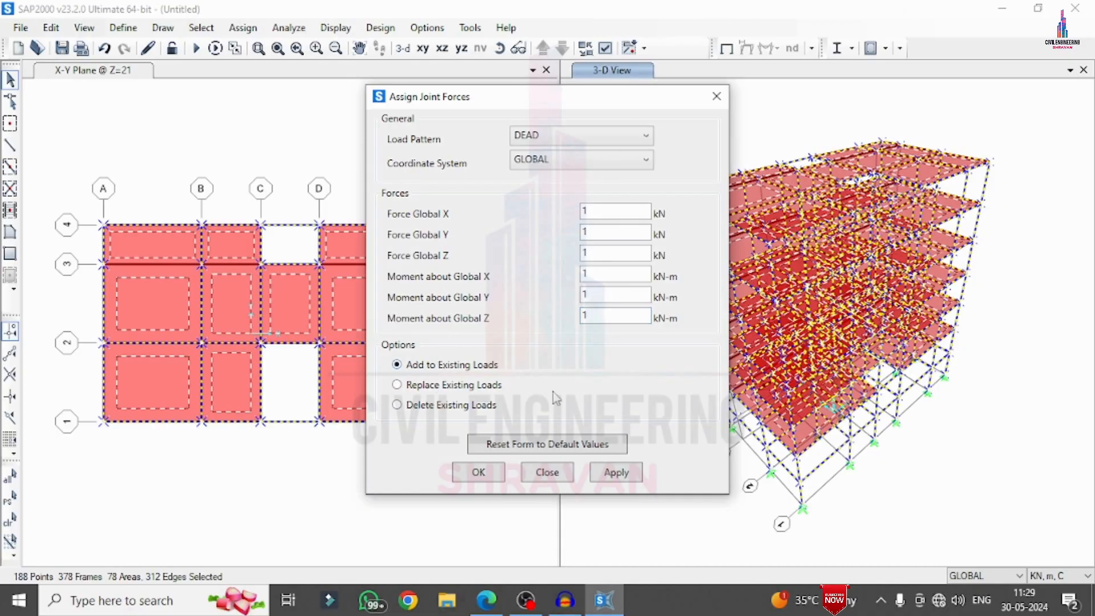
left_click(630, 473)
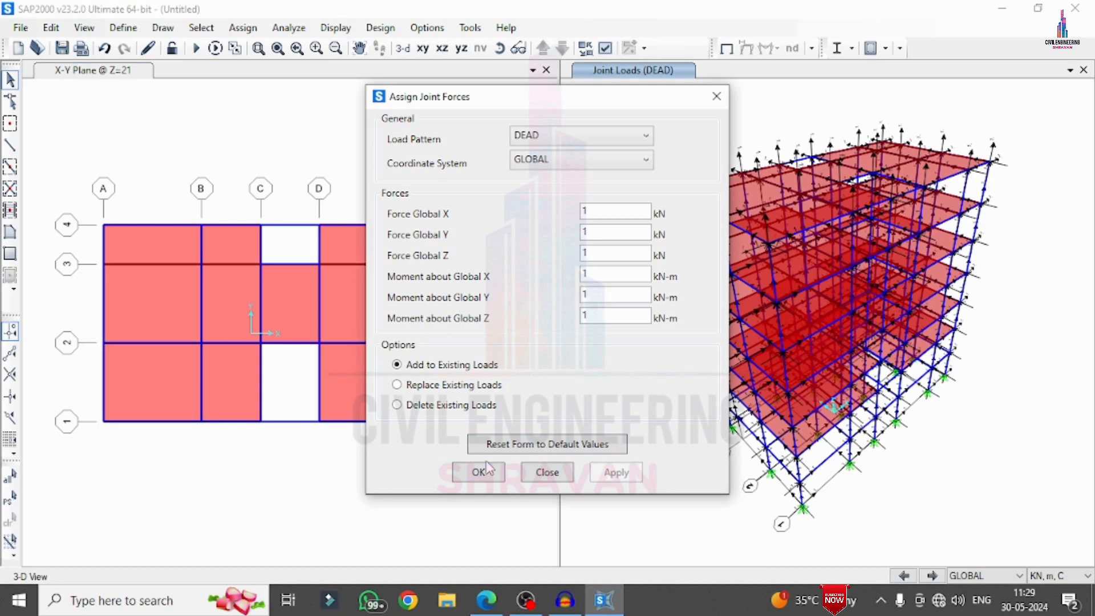
left_click(479, 473)
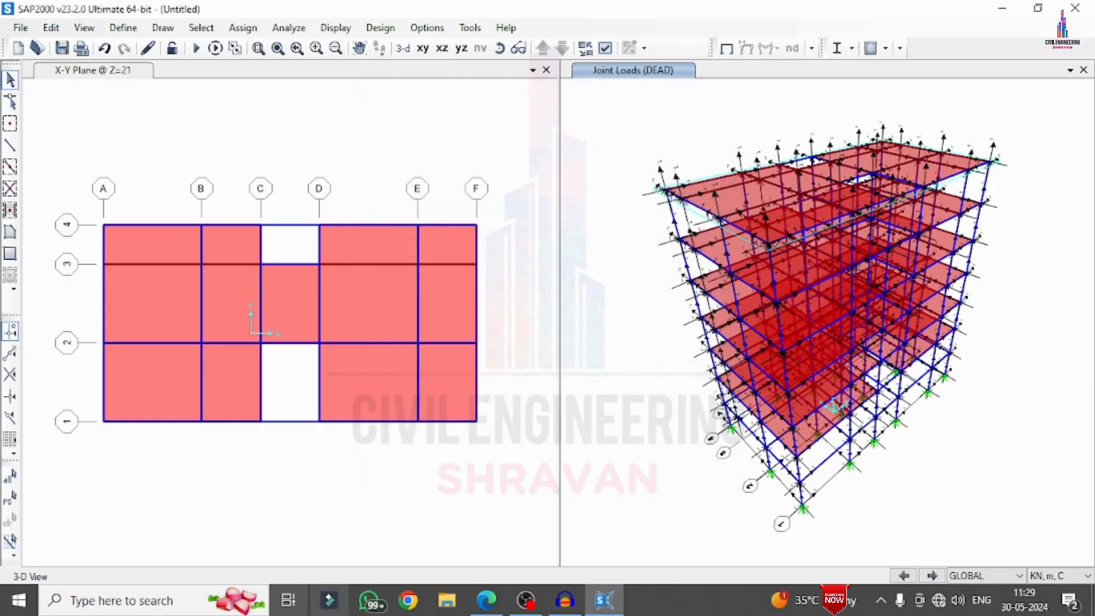
Find and open the Windows Calculator app and maximize its window
left_click(288, 600)
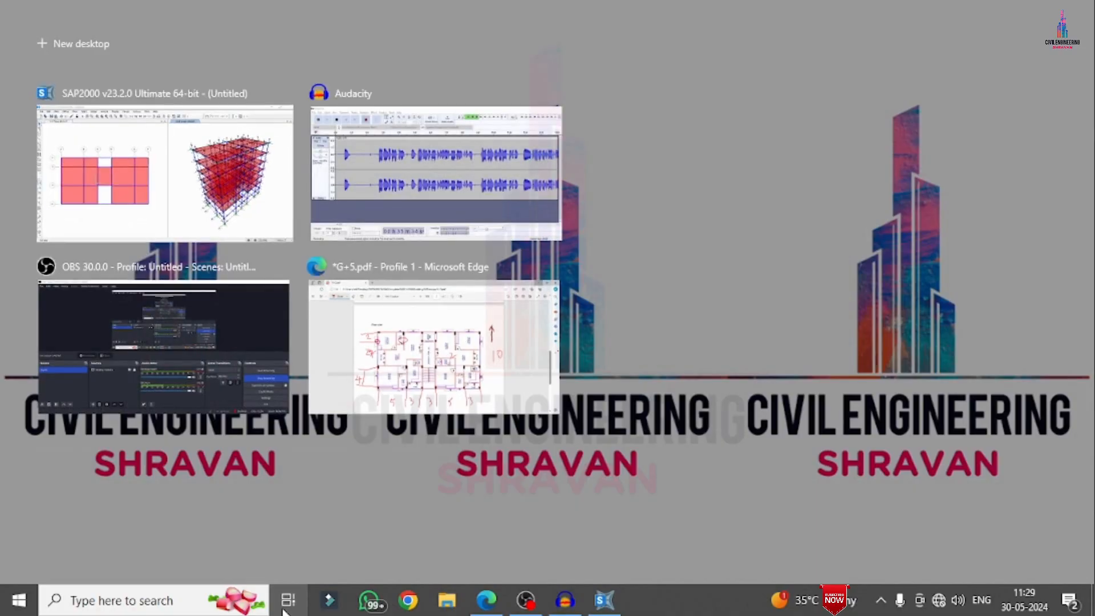
left_click(812, 283)
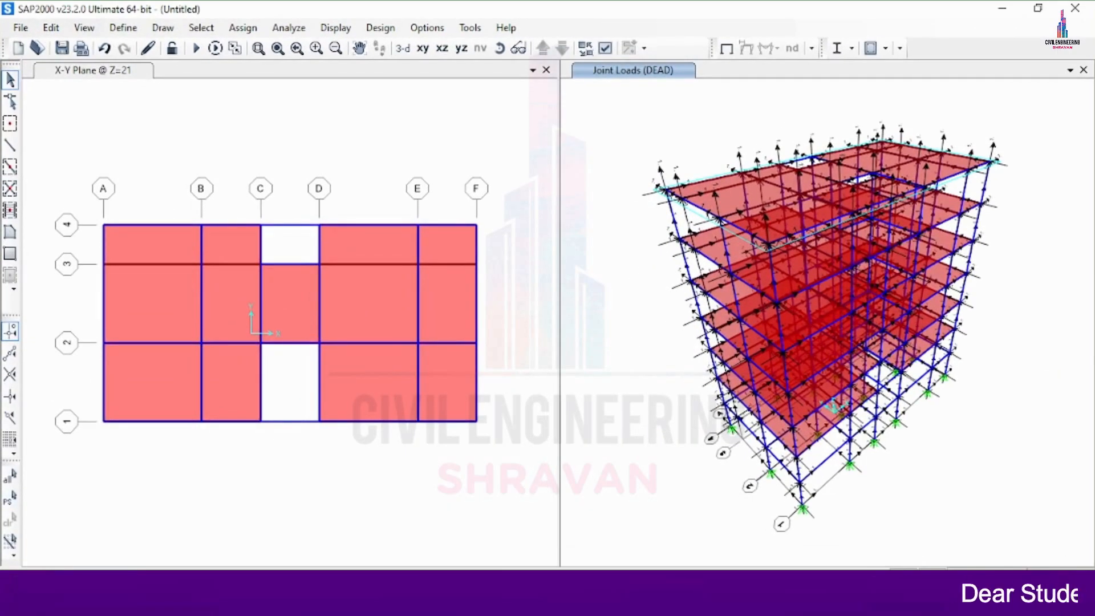
left_click(154, 600)
type("ca")
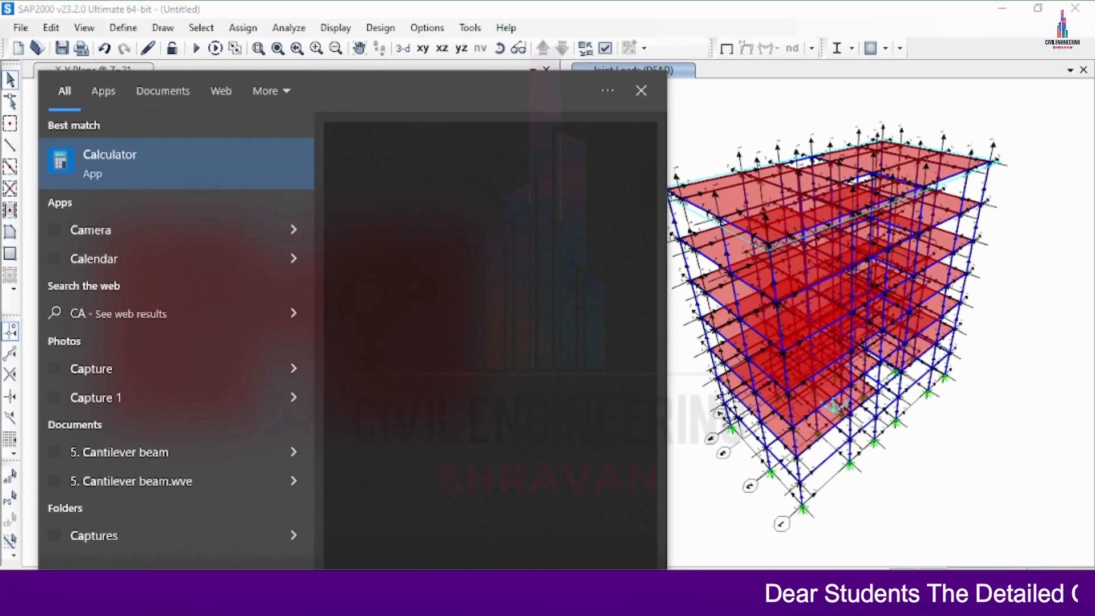
type("l")
key("Return")
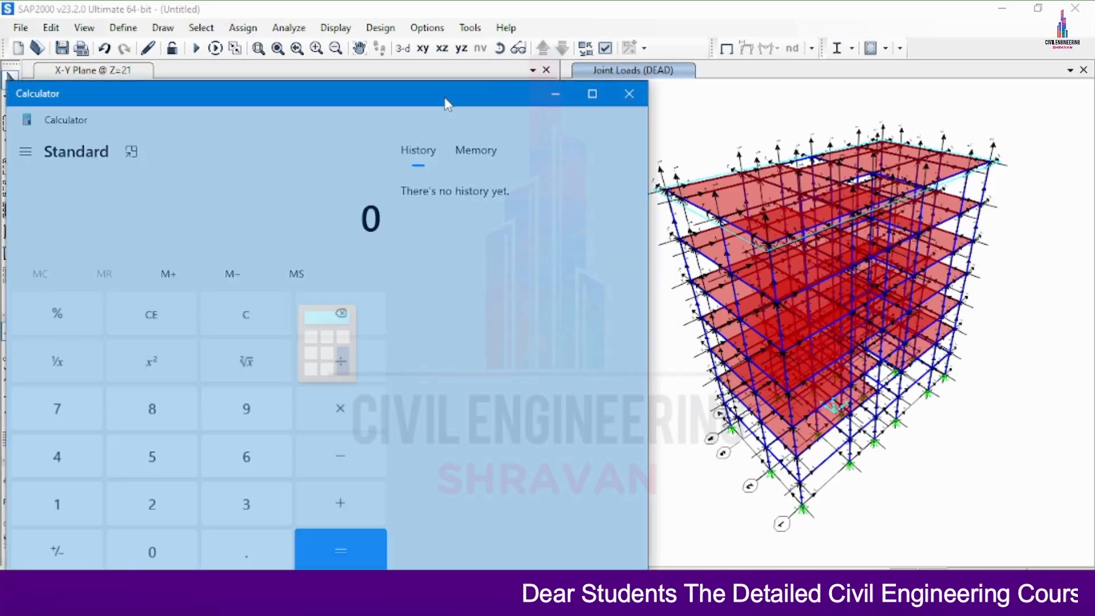
left_click_drag(445, 103, 767, 7)
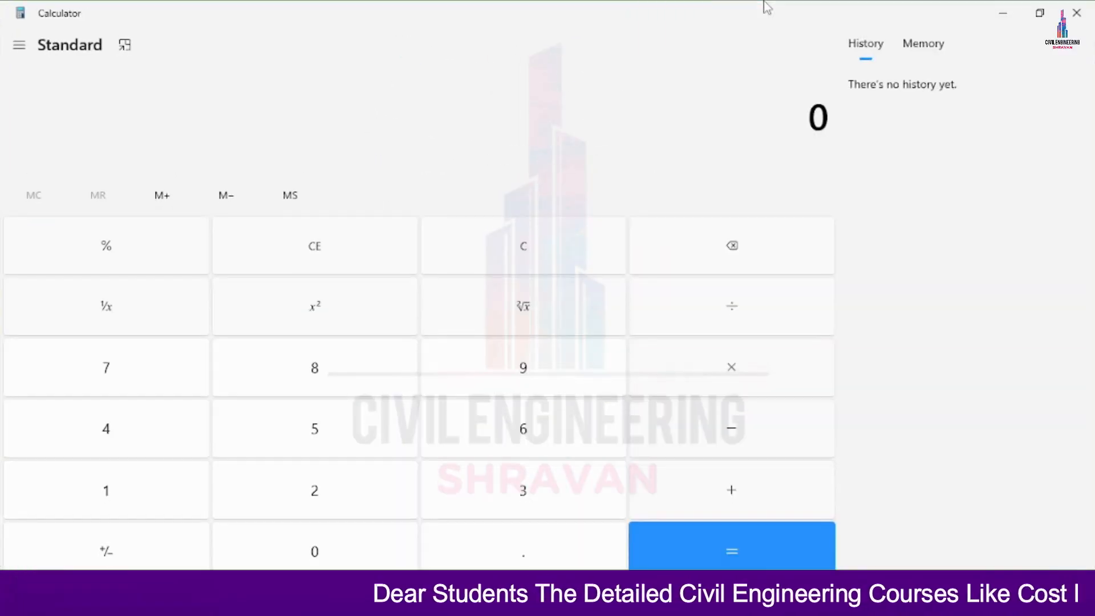
Calculate the load of the 0.23 m thick wall as 0.23 × 3 × 20
type(".23 × ")
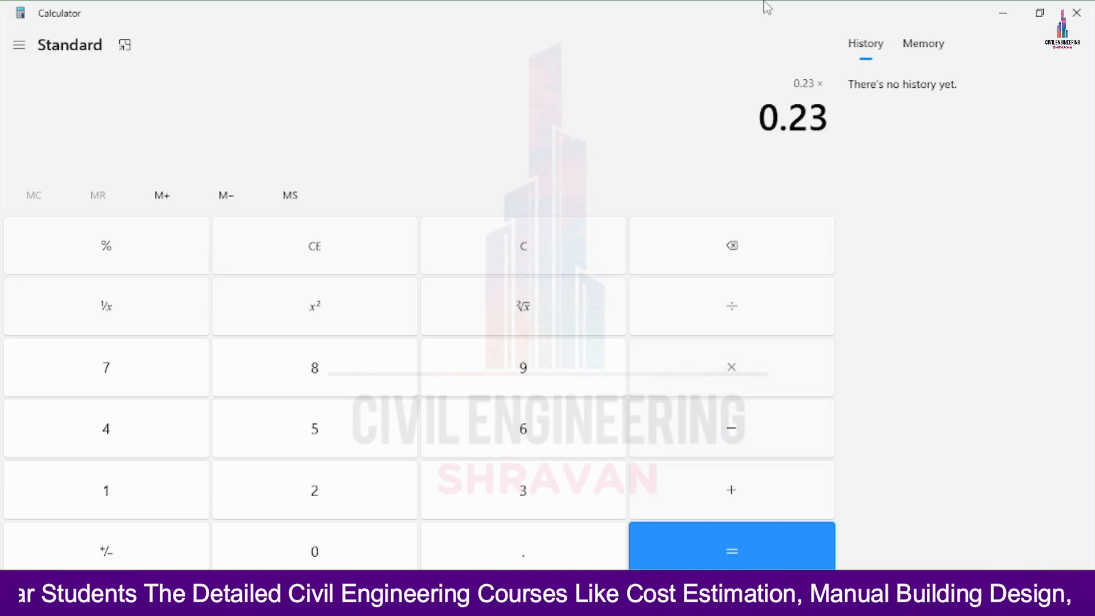
type("3")
key("Return")
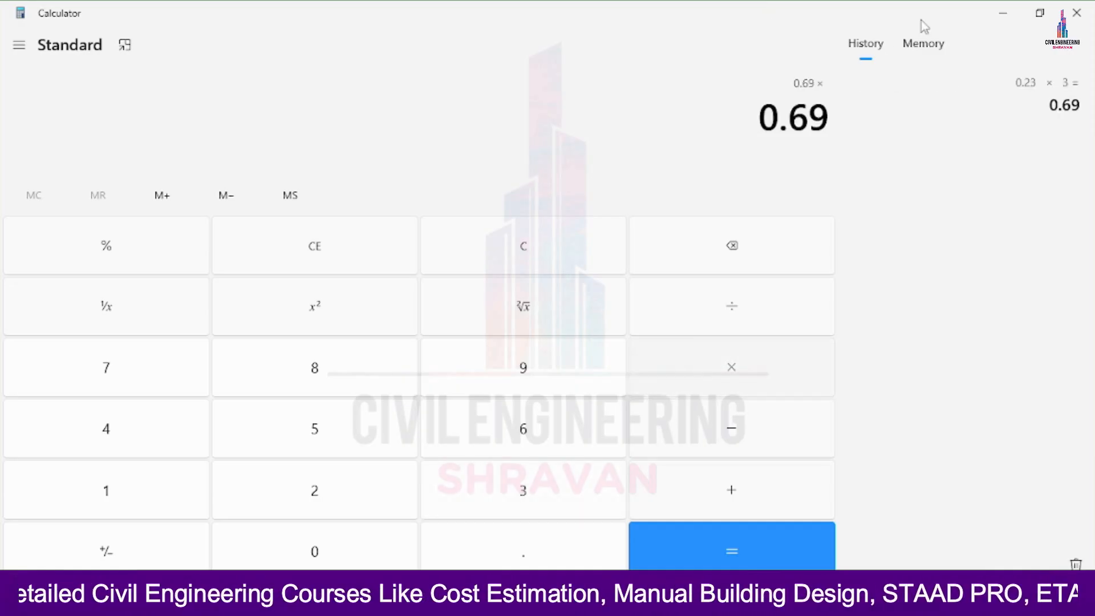
type("*20")
key("Return")
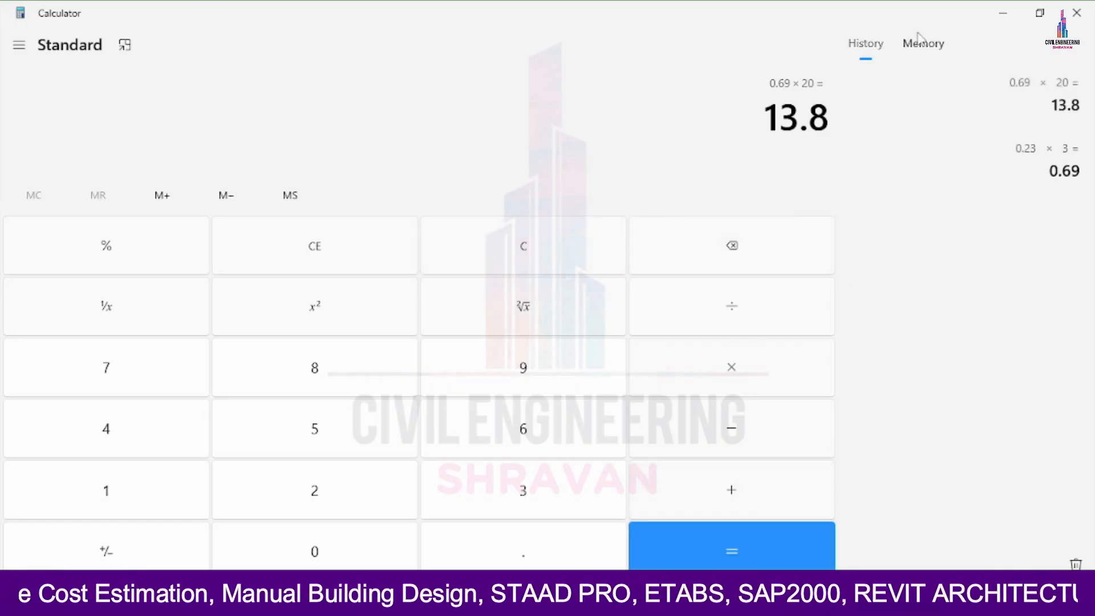
Restore the Calculator to a smaller window over the model and calculate the 0.125 m thick wall's load as 0.125 × 3 × 20
left_click(1040, 12)
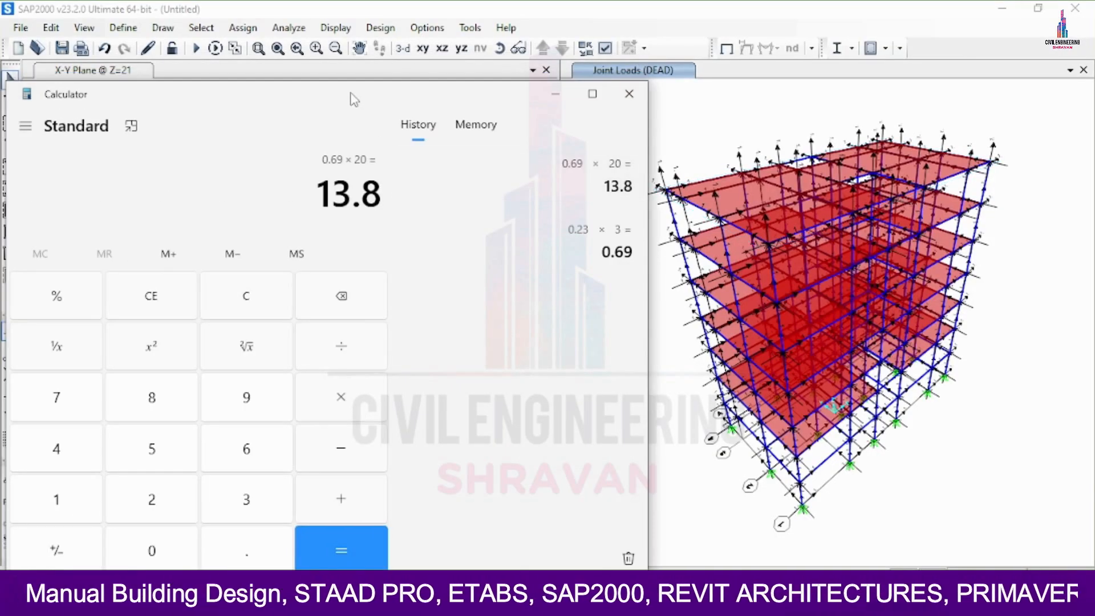
left_click_drag(350, 98, 919, 2)
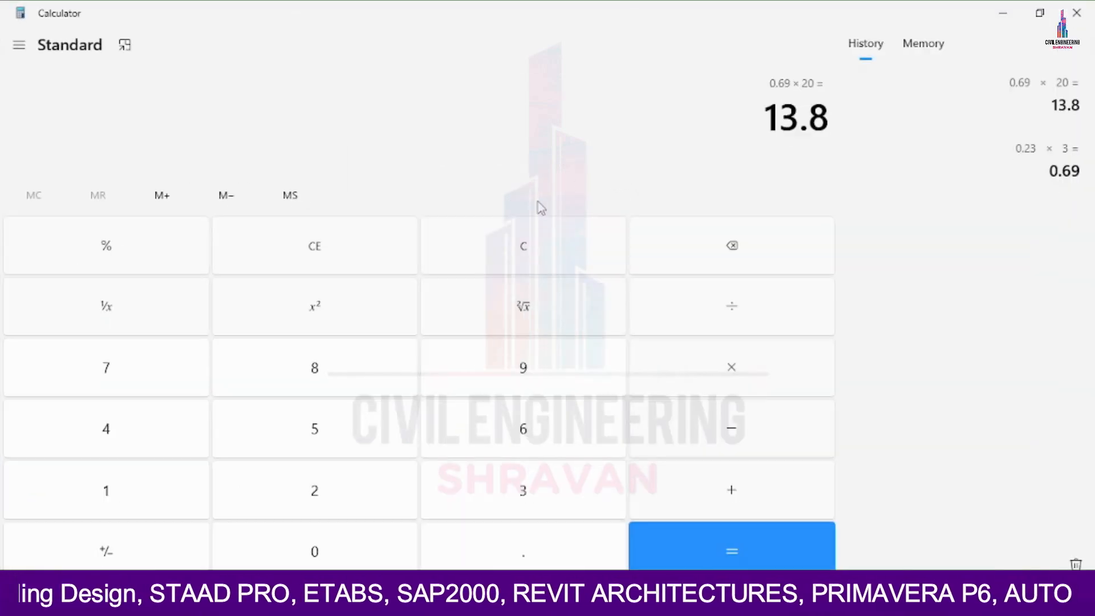
left_click(1038, 13)
left_click_drag(482, 106, 840, 26)
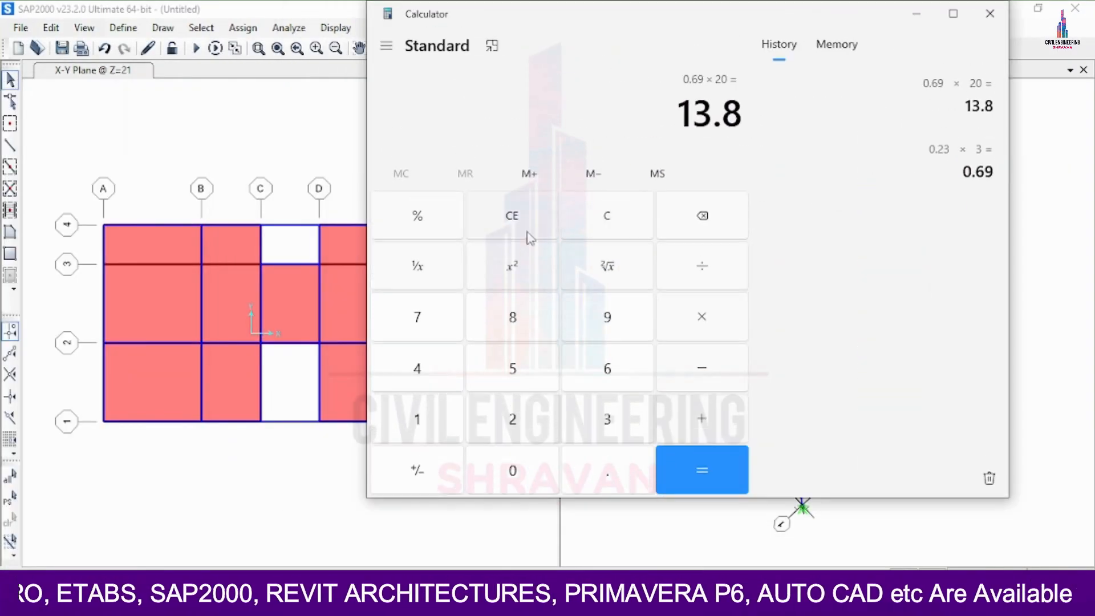
left_click(527, 214)
type(".")
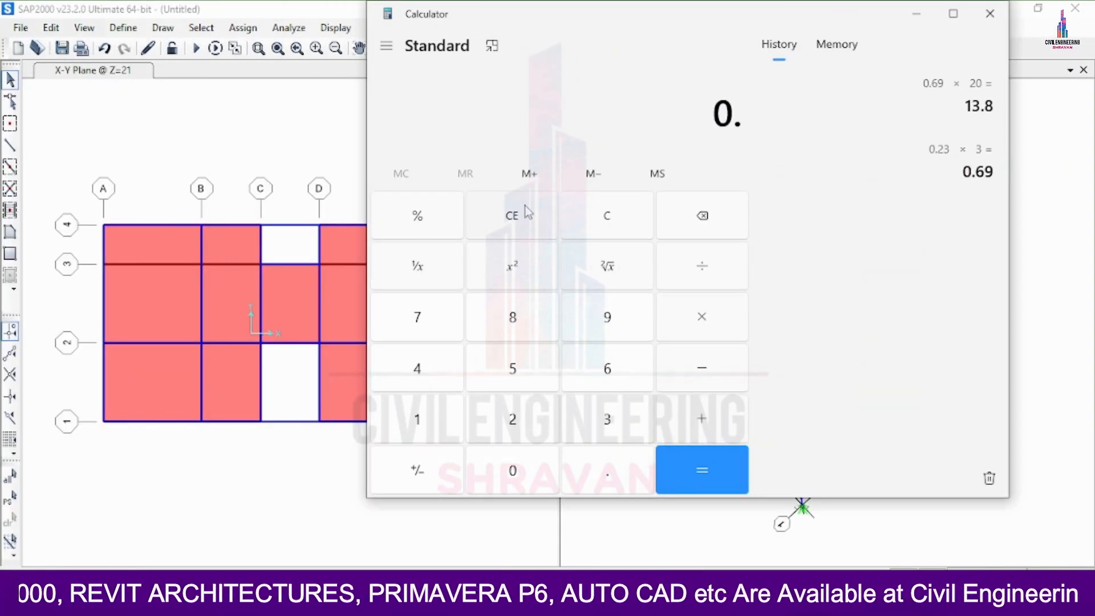
type("125")
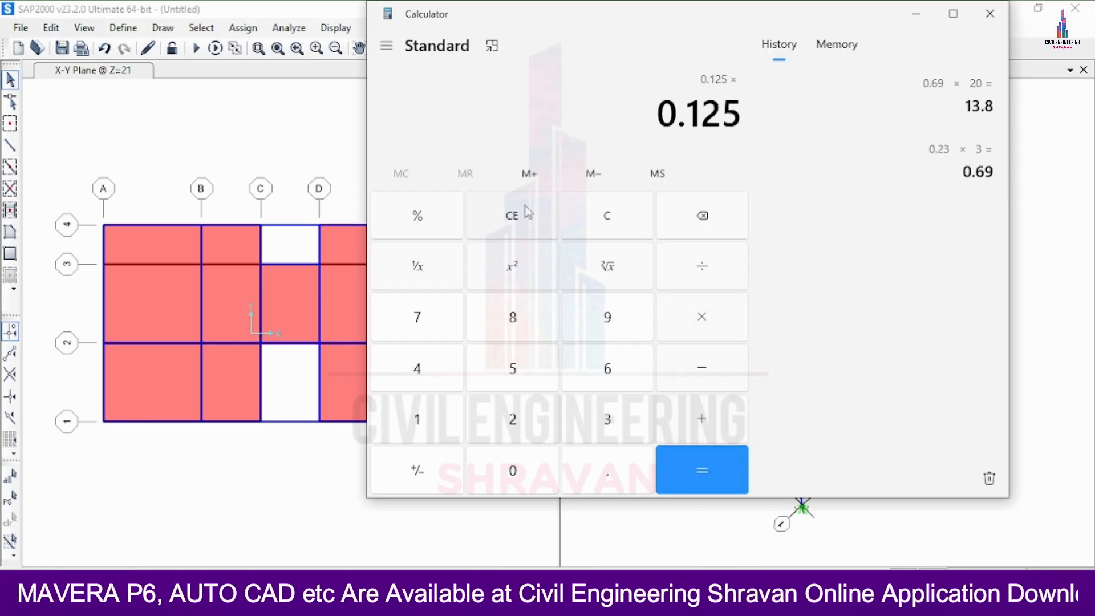
type("3")
type("*2")
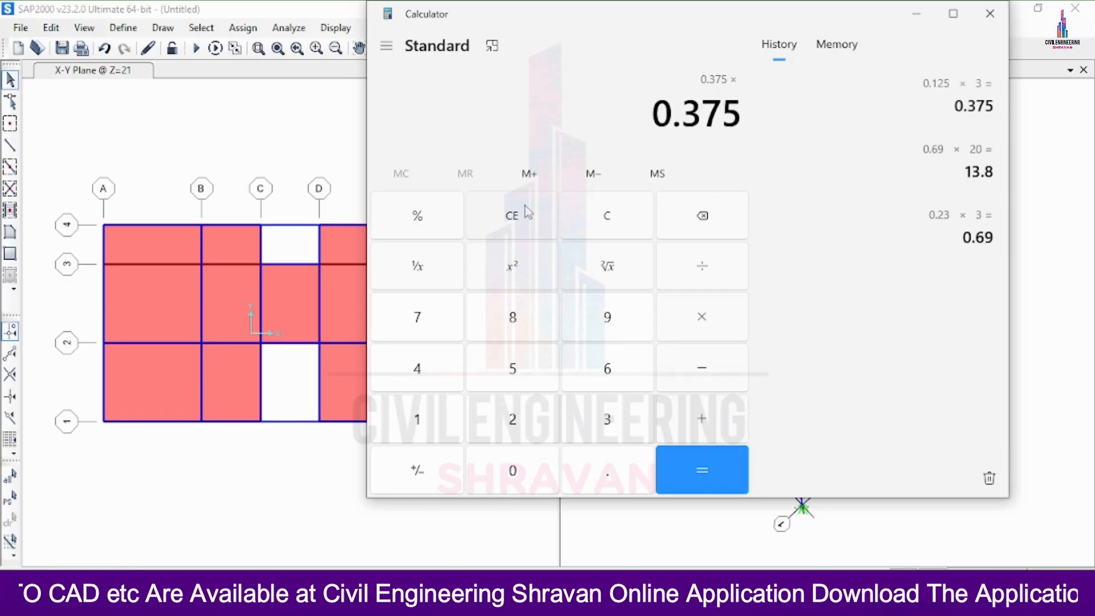
type("0")
key("Return")
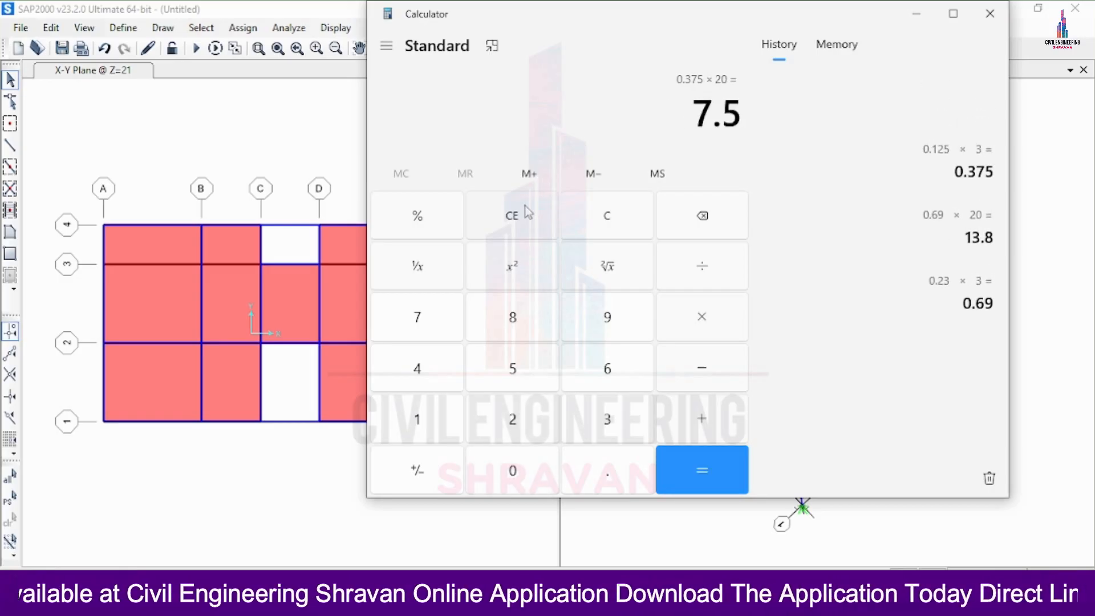
Clear the entry and calculate the load of the 1.2 m high wall as 0.125 × 1.2 × 20
left_click(525, 215)
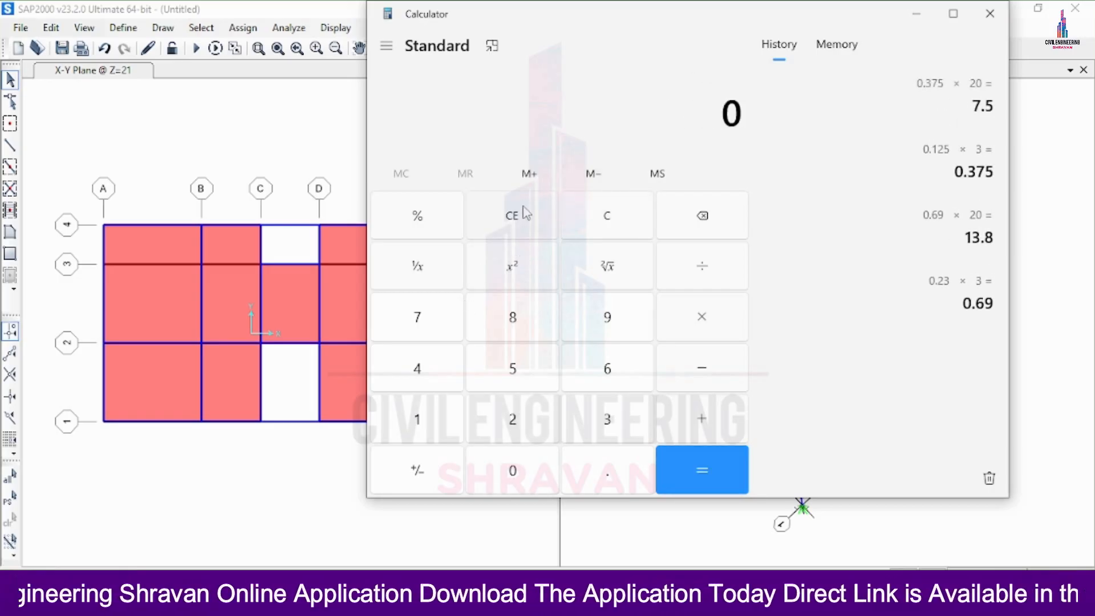
type(".12")
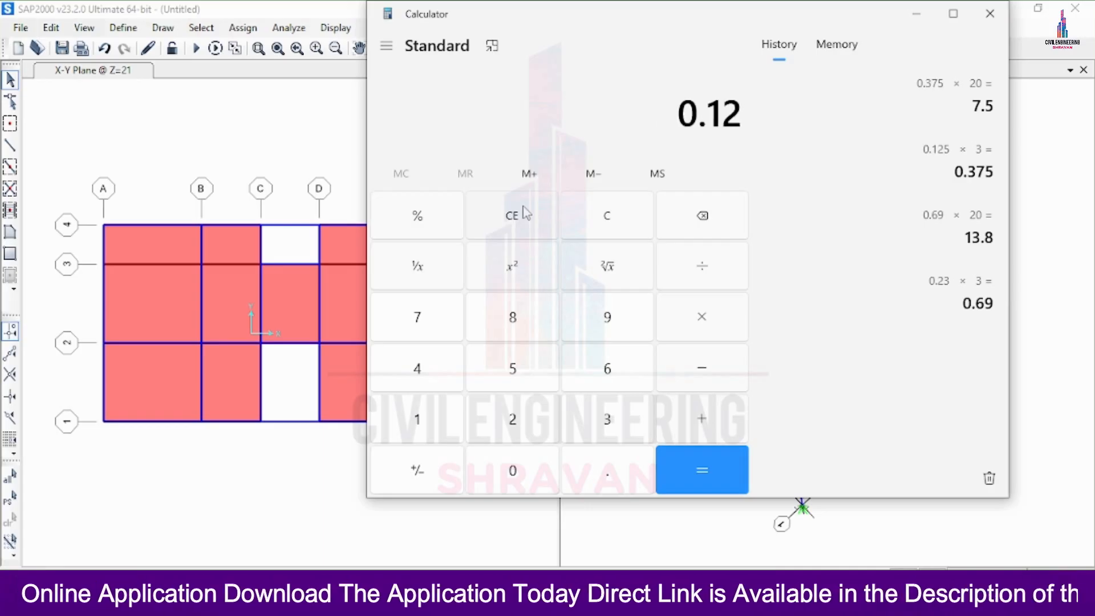
type("5 × 1")
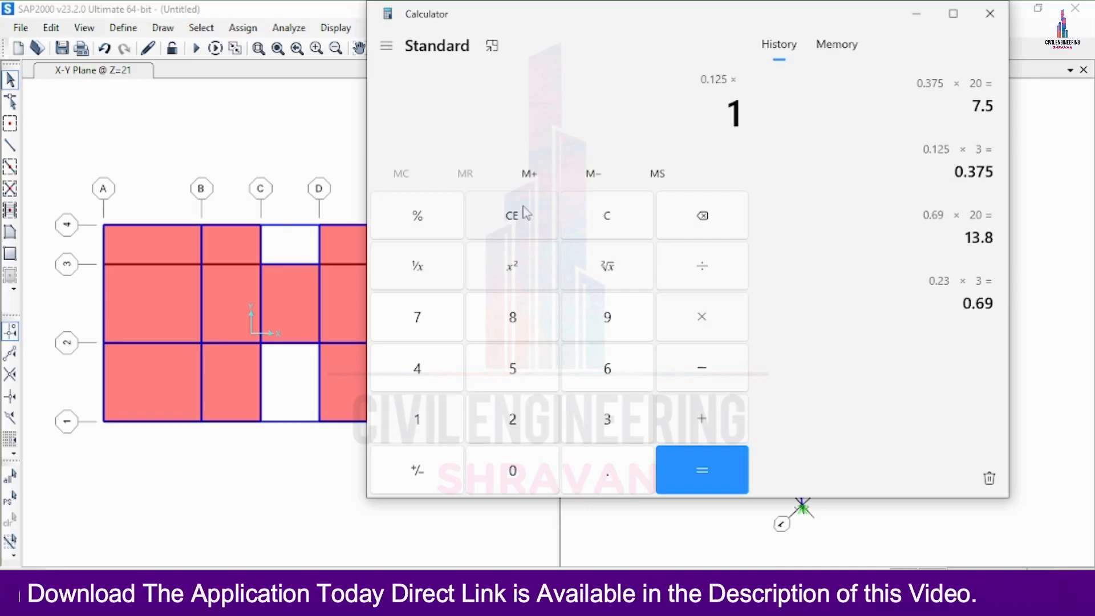
type(".2")
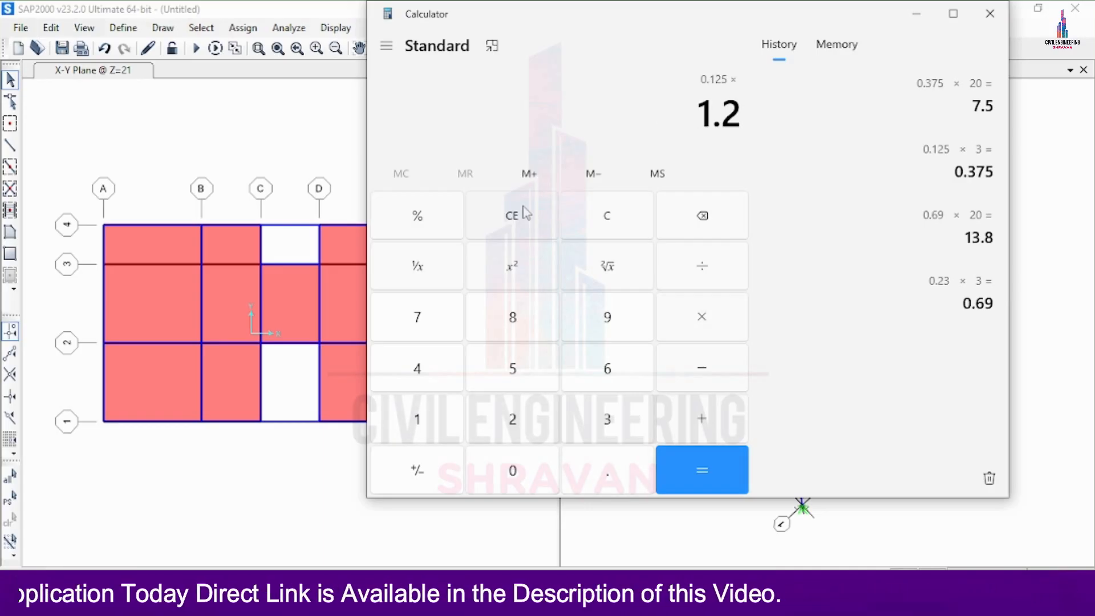
key("Return")
type("*20")
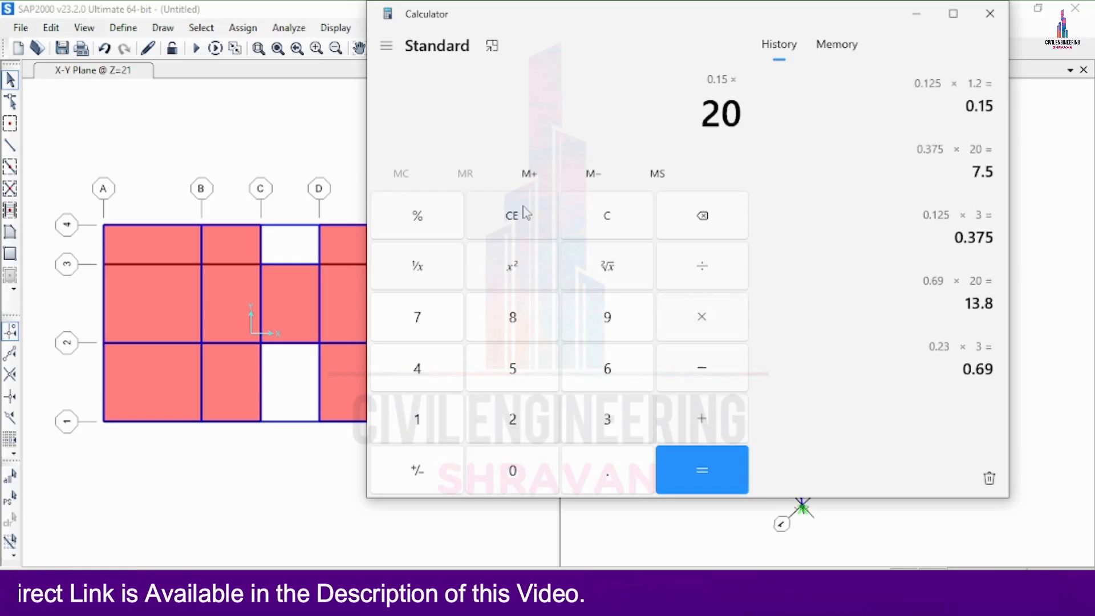
key("Return")
Sum the three wall loads as 13.8 + 7.5 + 3, and minimize the Calculator to return to the SAP2000 model
left_click(543, 214)
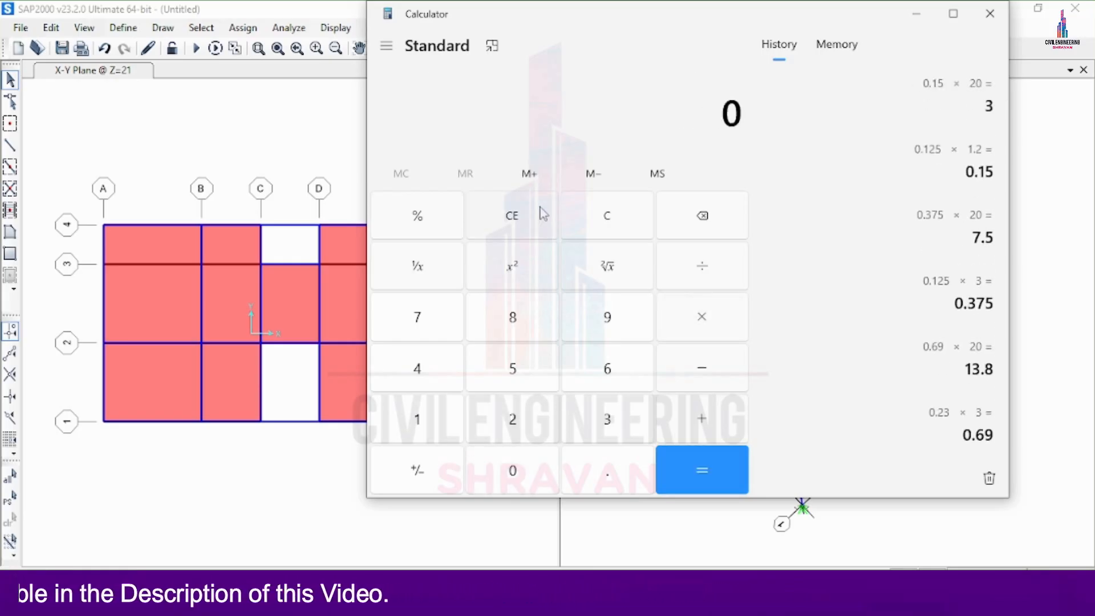
type("13")
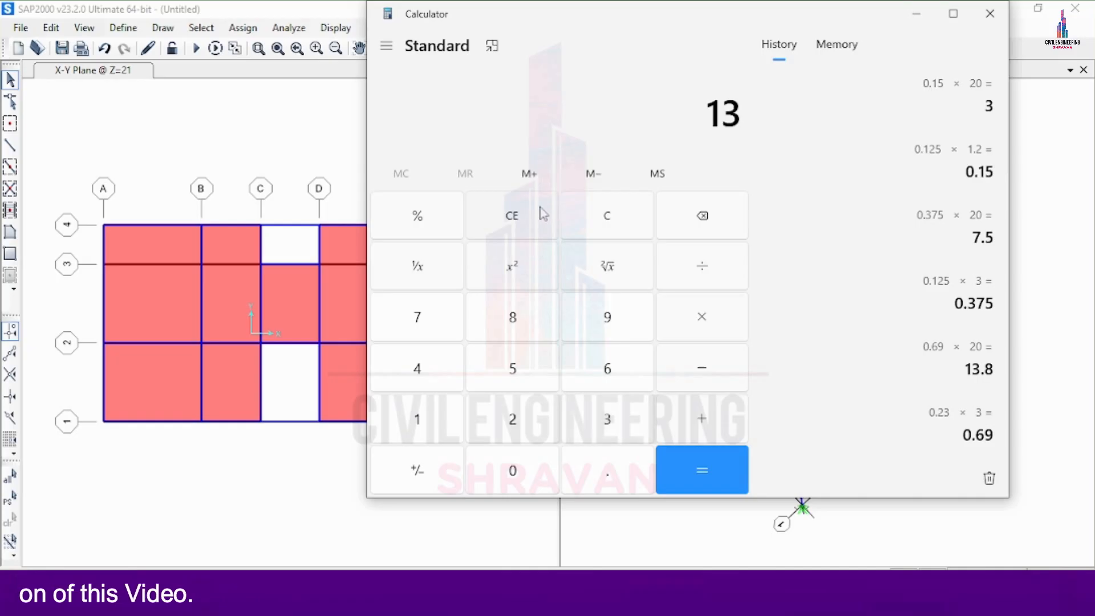
type(".8 + ")
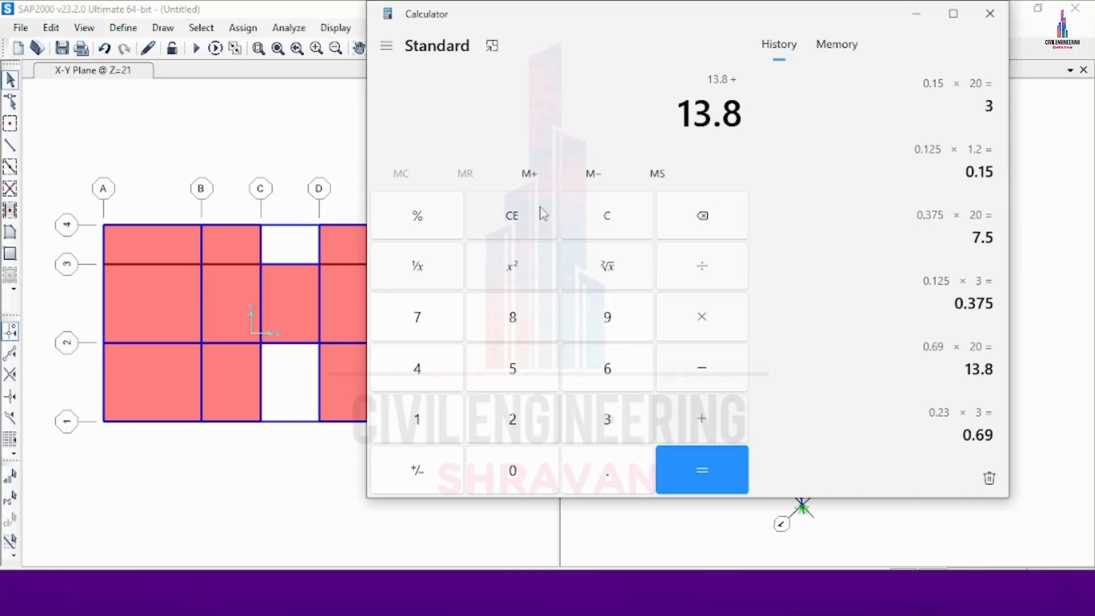
type("7.5")
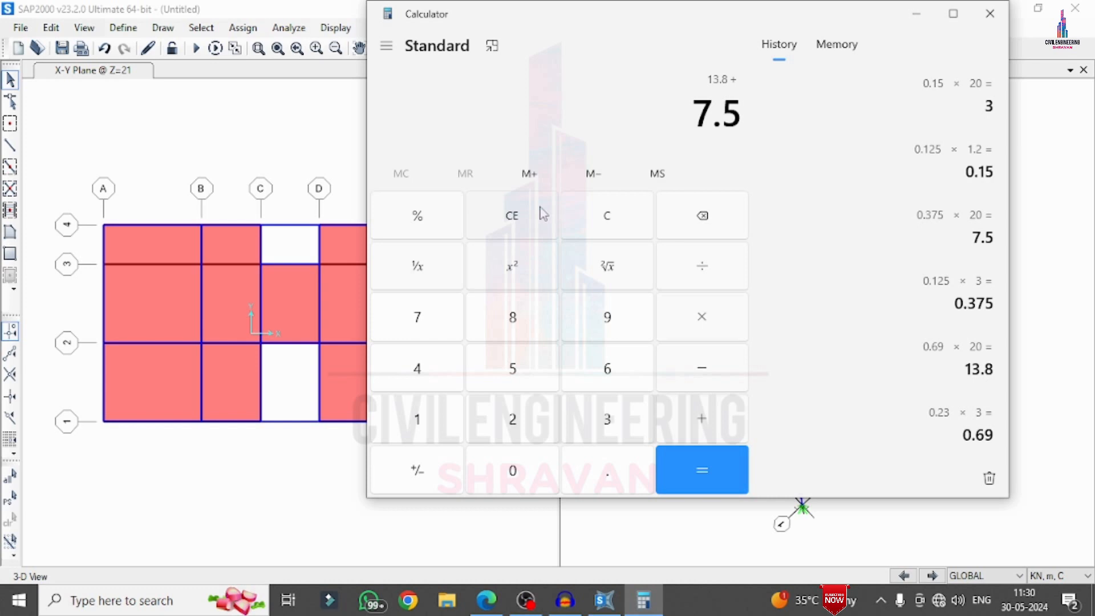
key("plus")
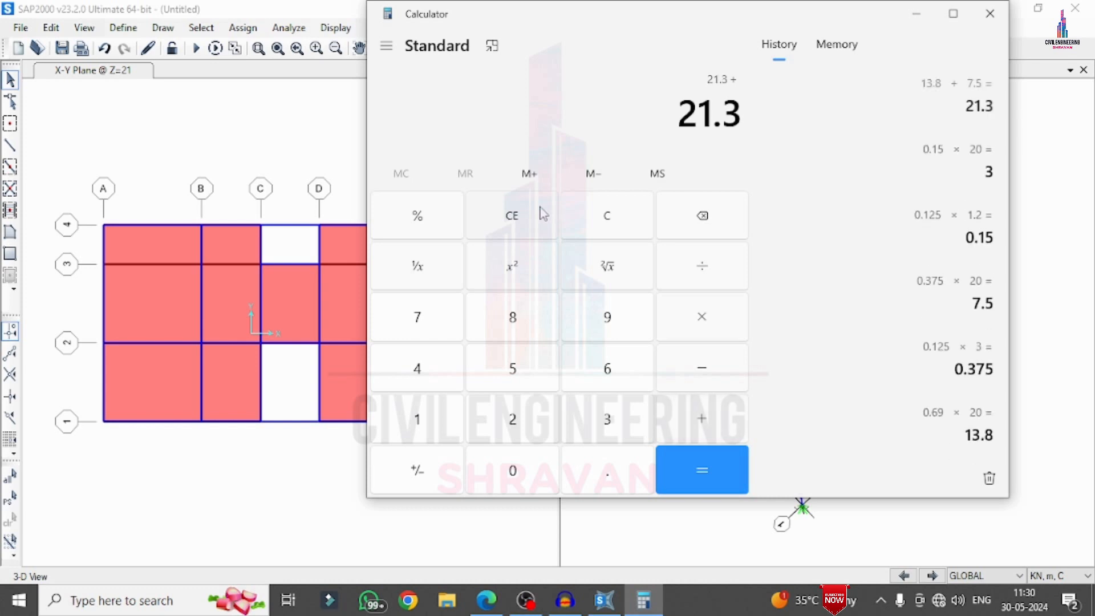
type("4")
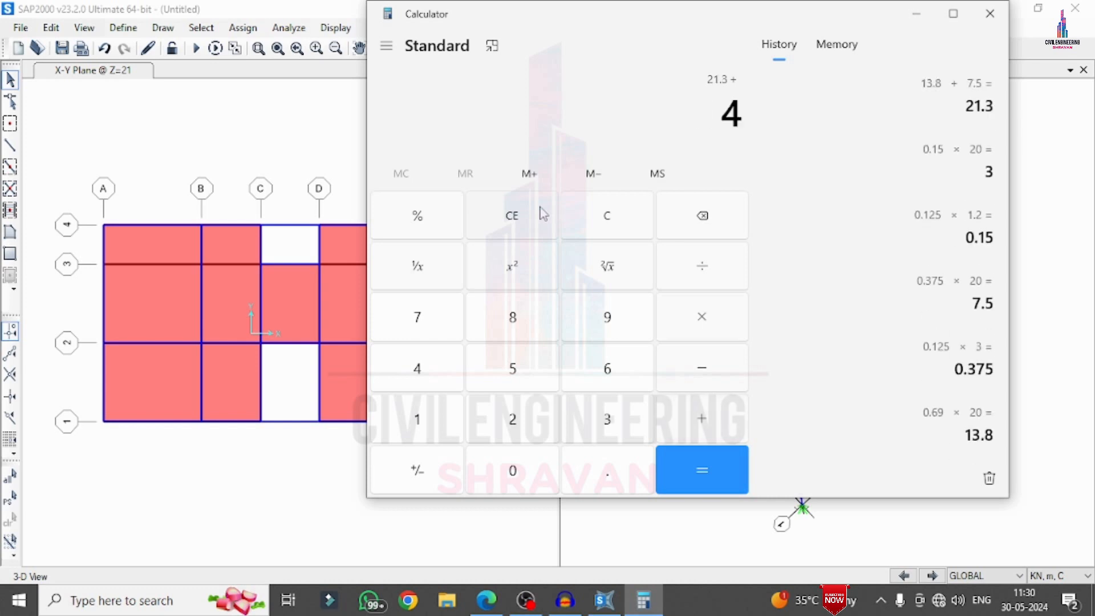
key("BackSpace")
type("3")
key("Return")
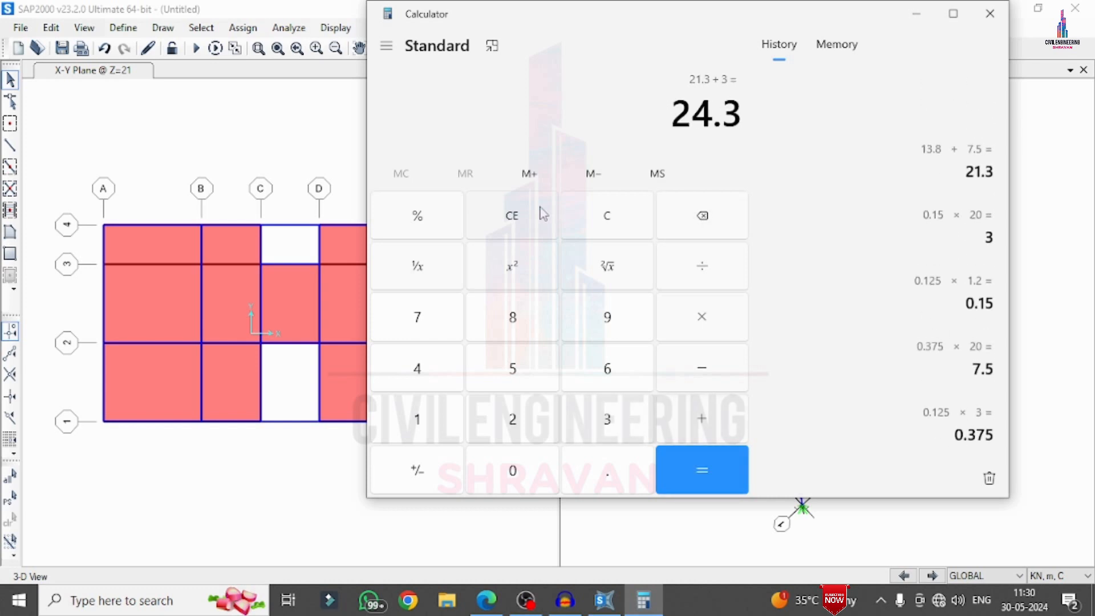
left_click(916, 14)
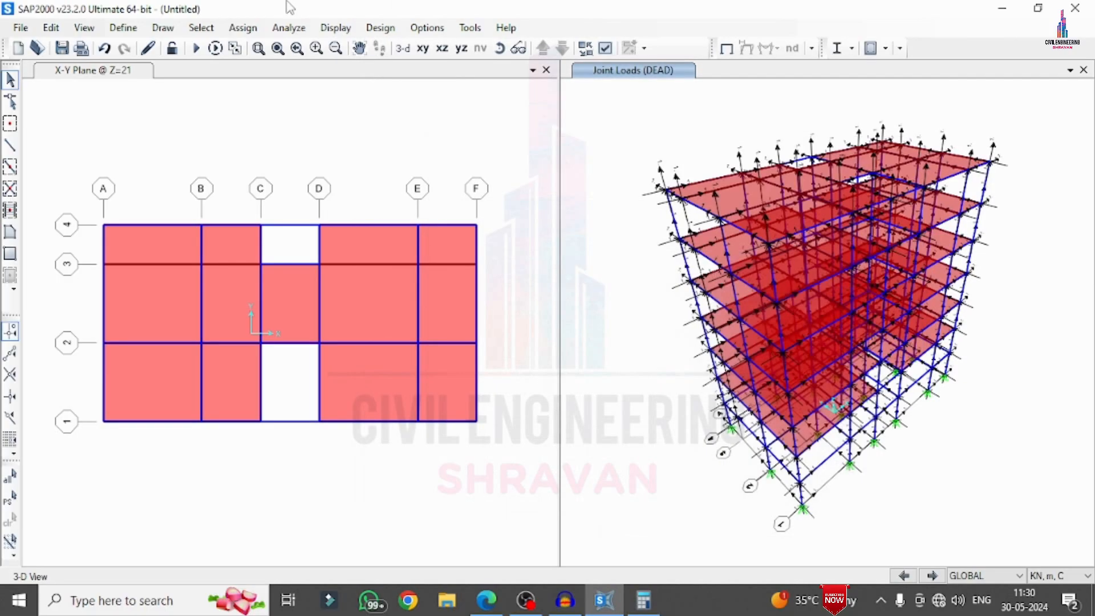
Select all frames that have frame section property B
left_click(201, 27)
mouse_move(243, 55)
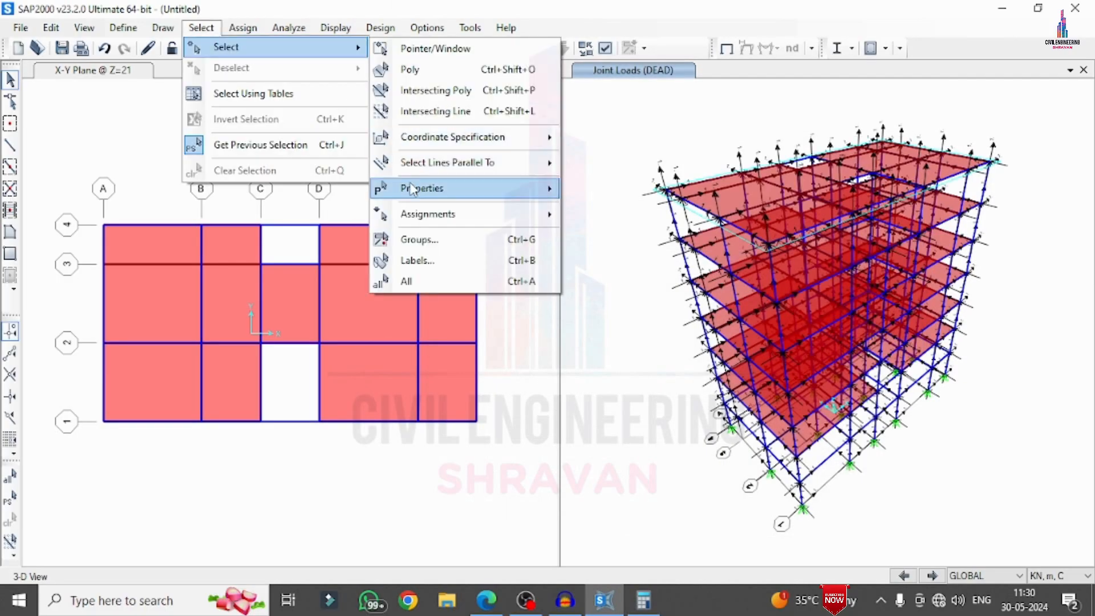
mouse_move(434, 188)
left_click(610, 210)
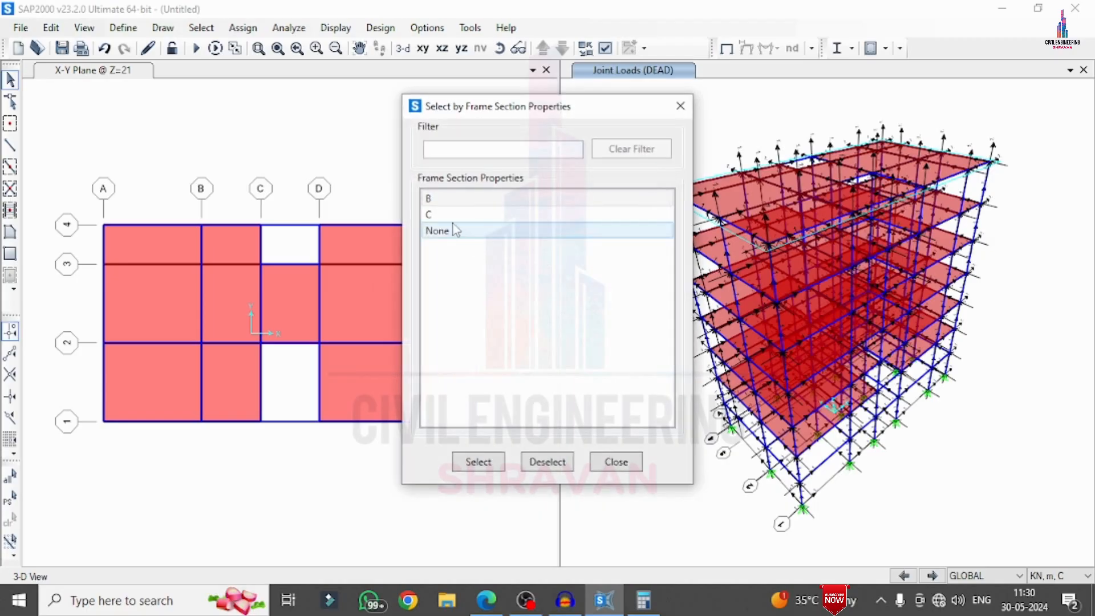
left_click(478, 462)
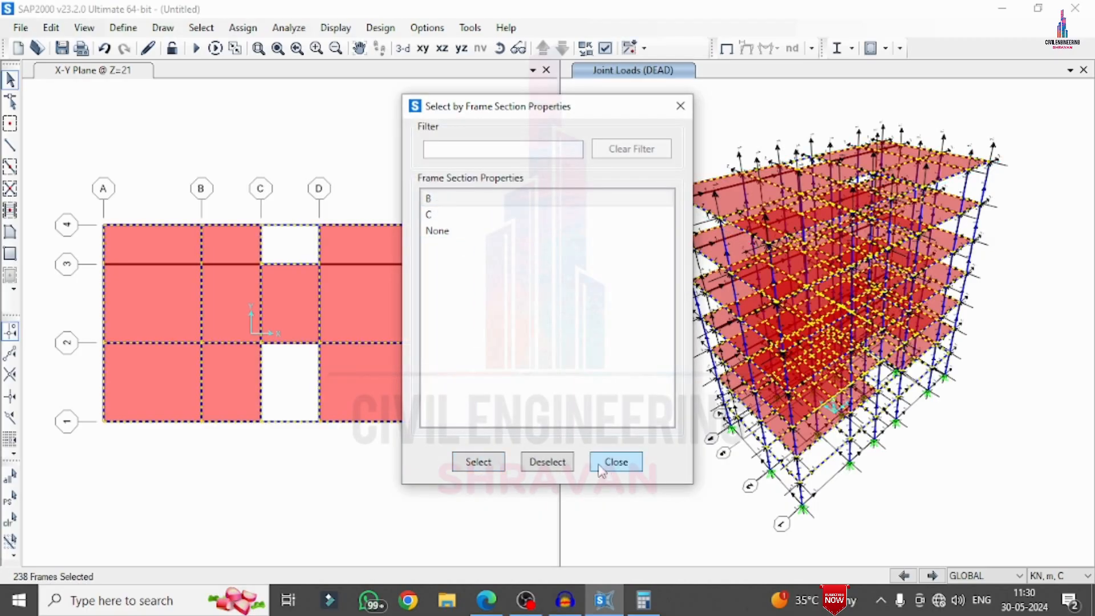
left_click(613, 461)
Assign a uniform distributed frame load of 24.3 kN/m in the gravity direction to the selected beams under the DEAD pattern
left_click(243, 27)
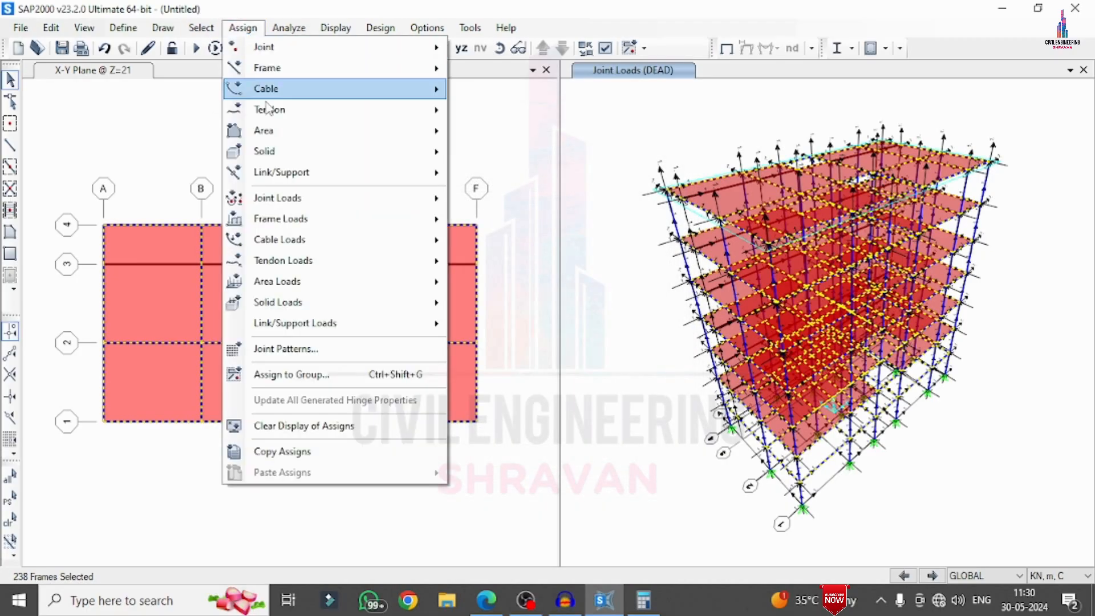
mouse_move(342, 219)
left_click(505, 267)
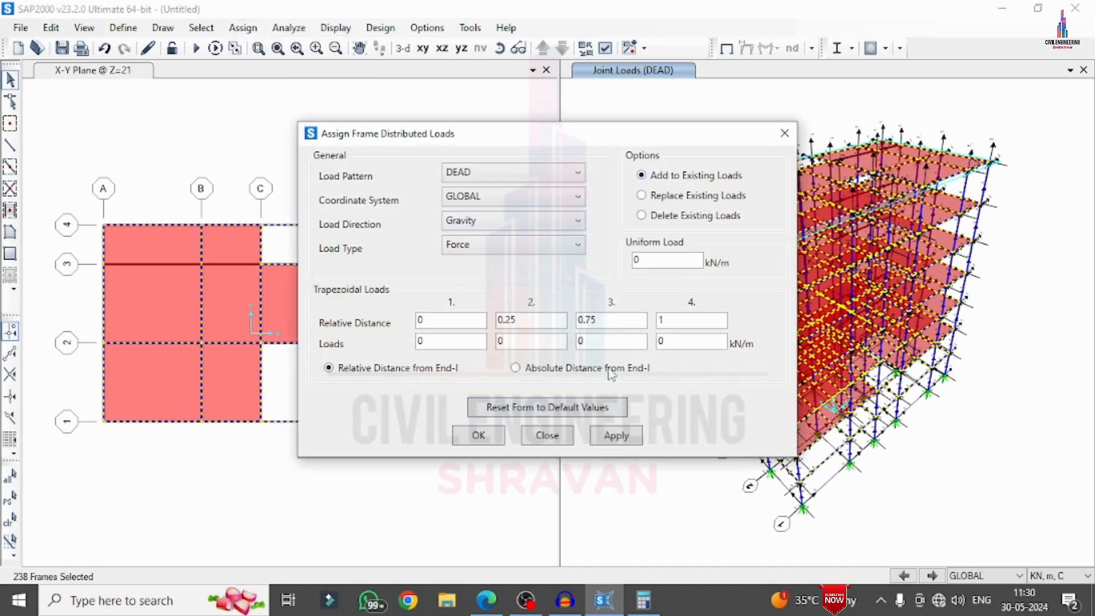
double_click(656, 258)
type("24.3")
left_click(631, 437)
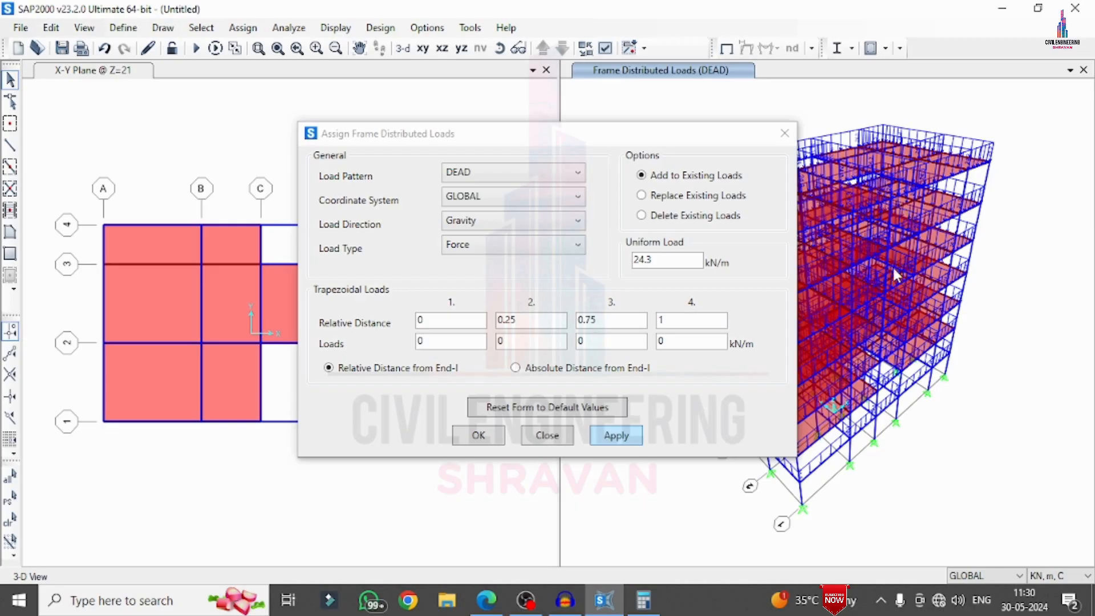
left_click(777, 135)
left_click(201, 28)
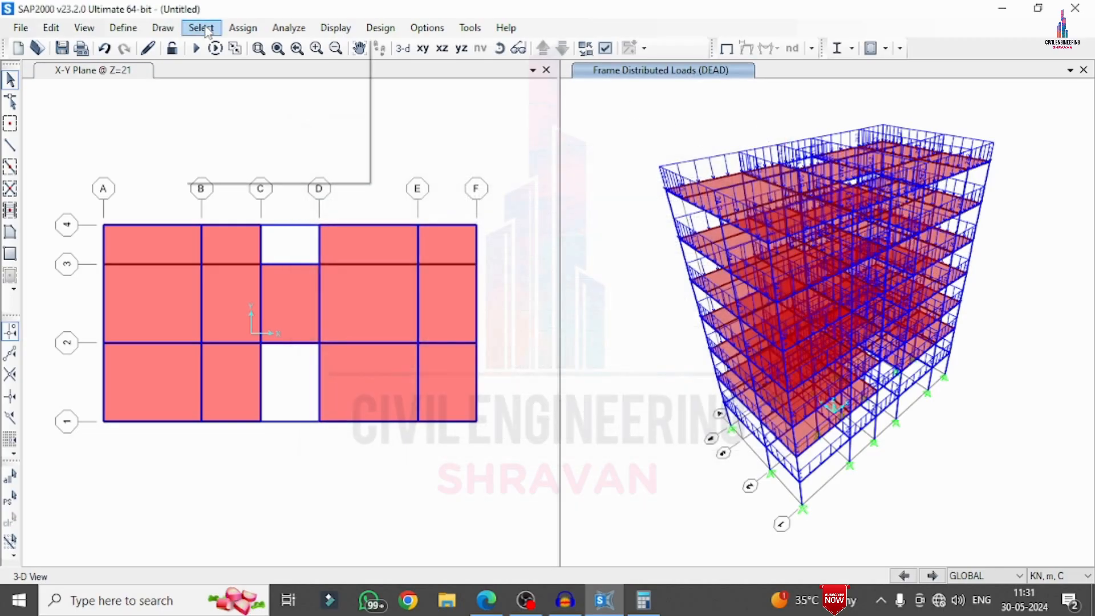
mouse_move(228, 47)
mouse_move(406, 194)
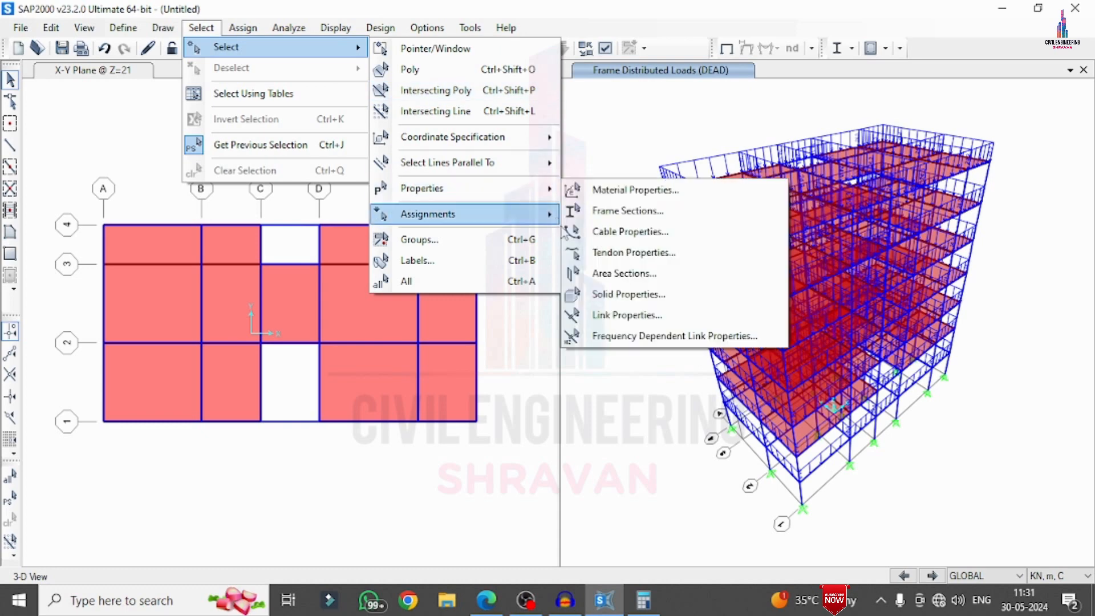
left_click(650, 211)
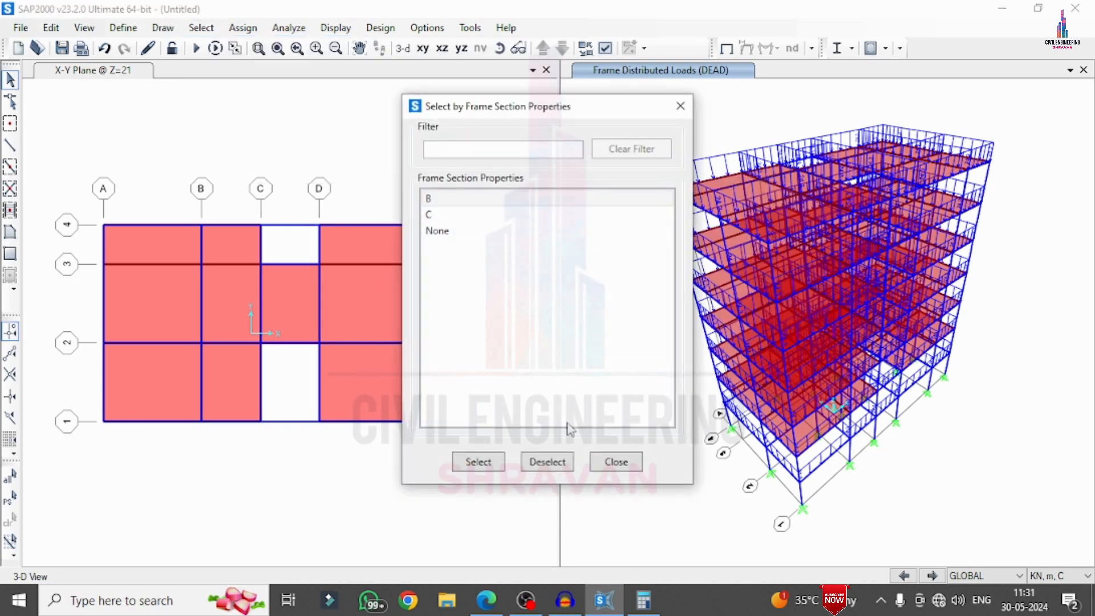
left_click(634, 465)
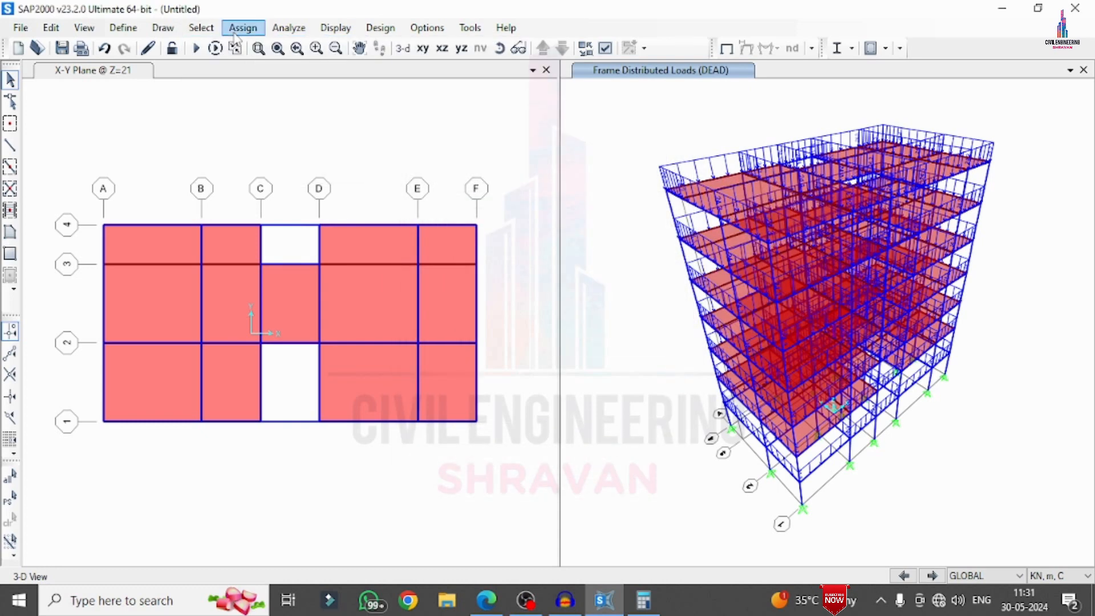
Select all slab areas that have area section S150
left_click(200, 27)
mouse_move(257, 47)
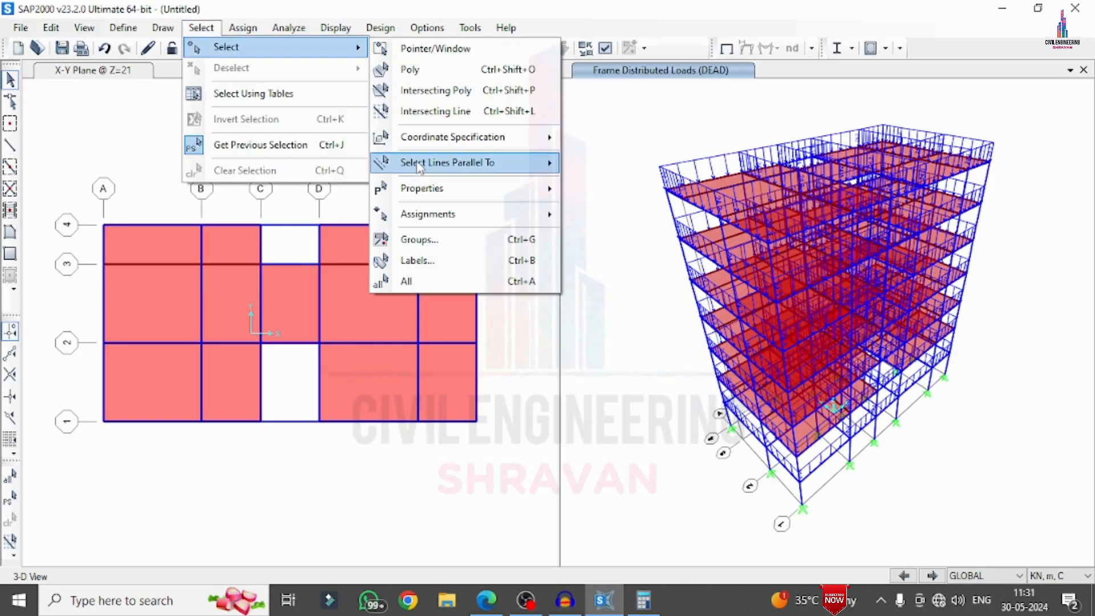
mouse_move(496, 189)
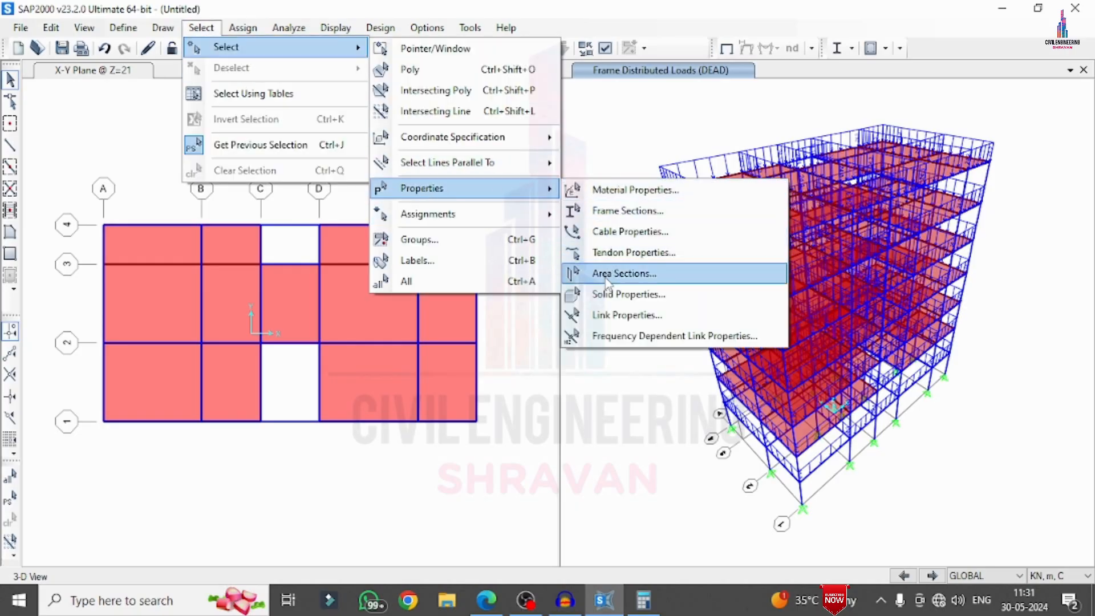
left_click(624, 273)
left_click(440, 215)
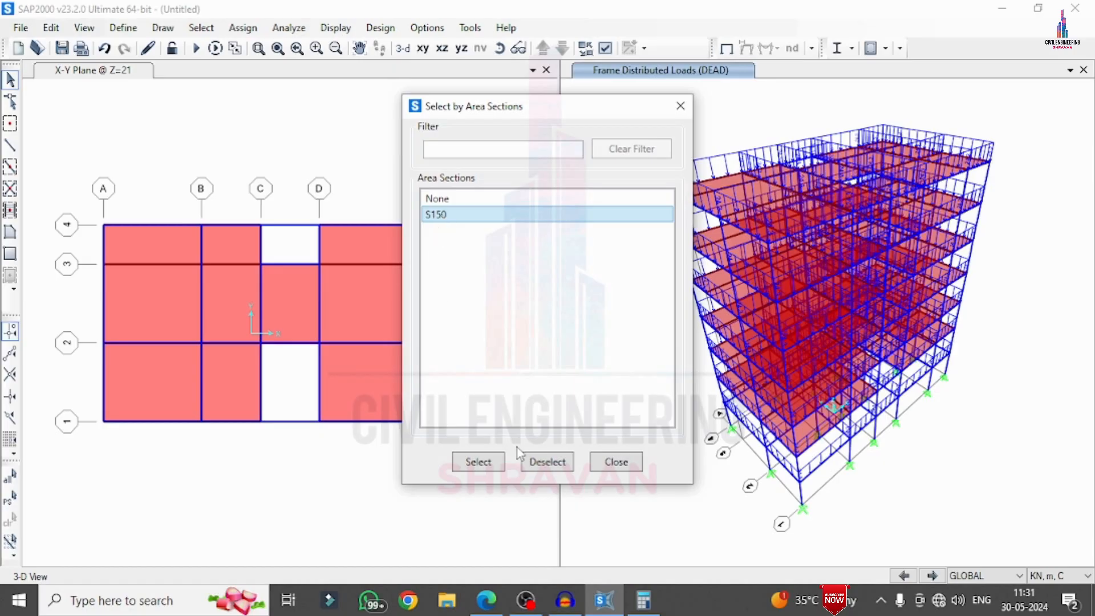
left_click(489, 462)
left_click(596, 462)
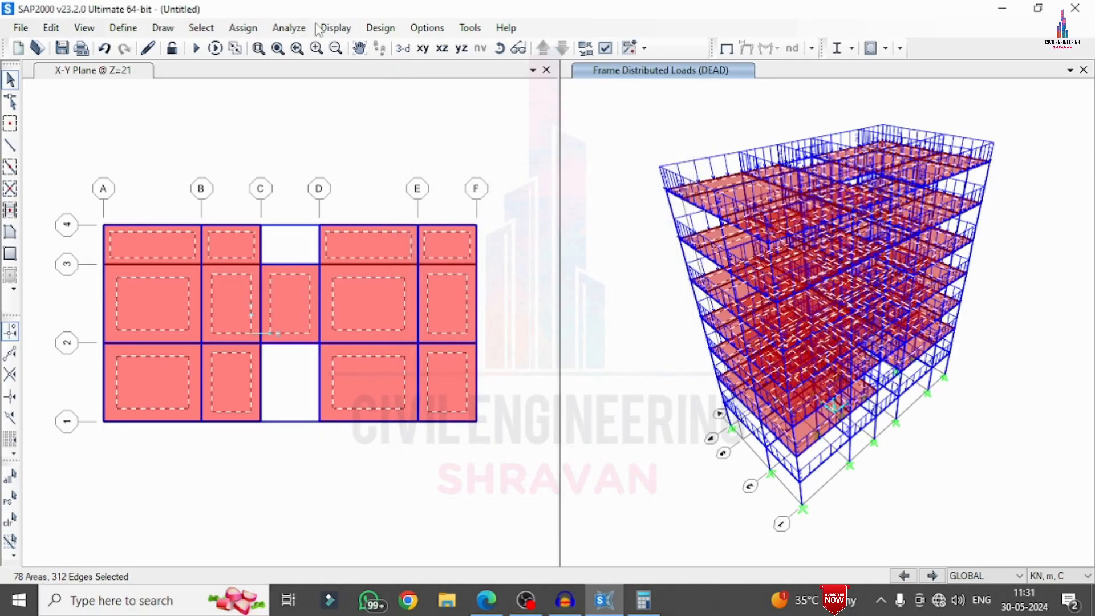
Assign a uniform shell load of 2 kN/m² in the gravity direction to the selected slabs under DEAD, adding to existing loads
left_click(243, 28)
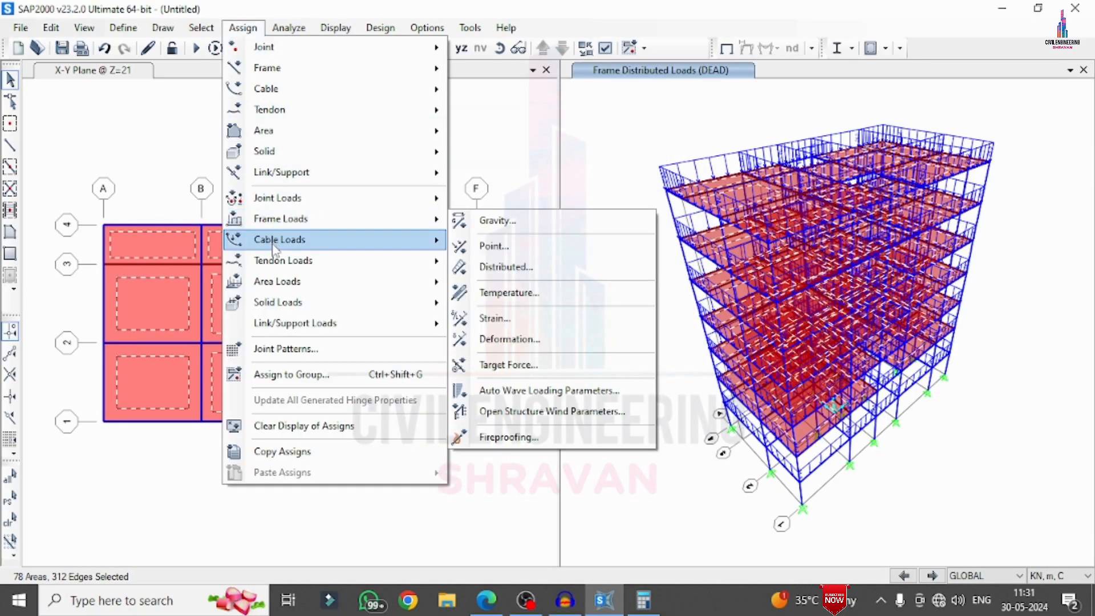
mouse_move(340, 301)
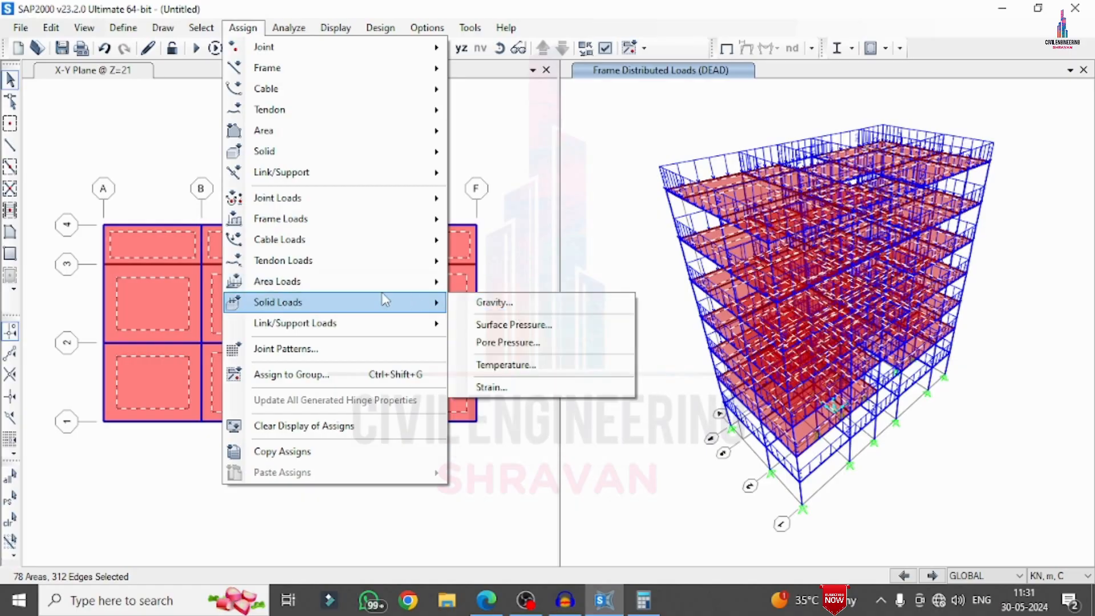
mouse_move(359, 285)
left_click(504, 306)
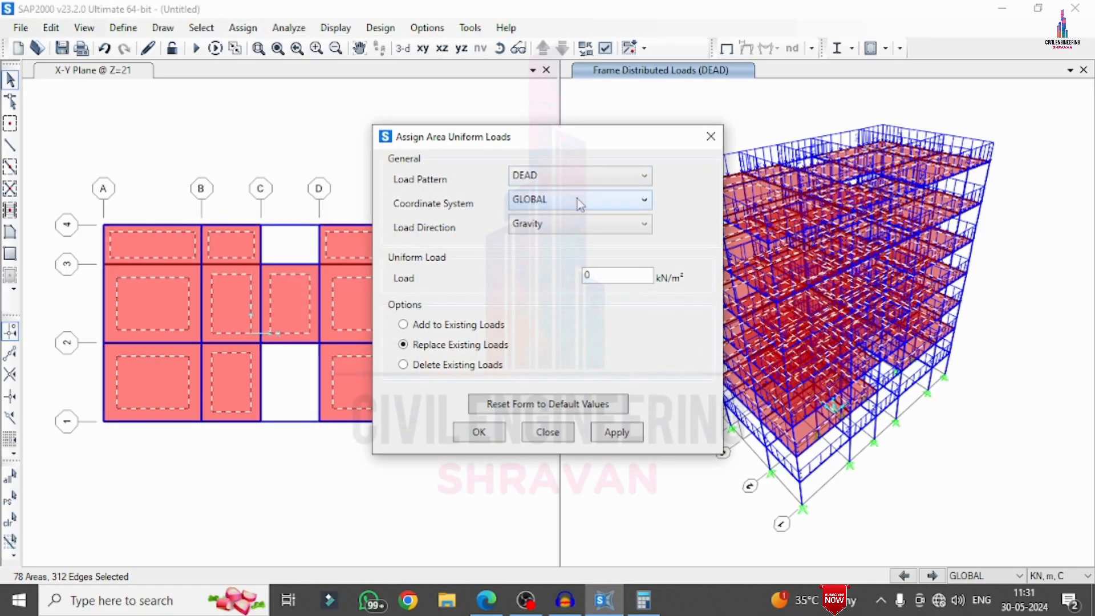
double_click(610, 276)
key("XF86AudioLowerVolume")
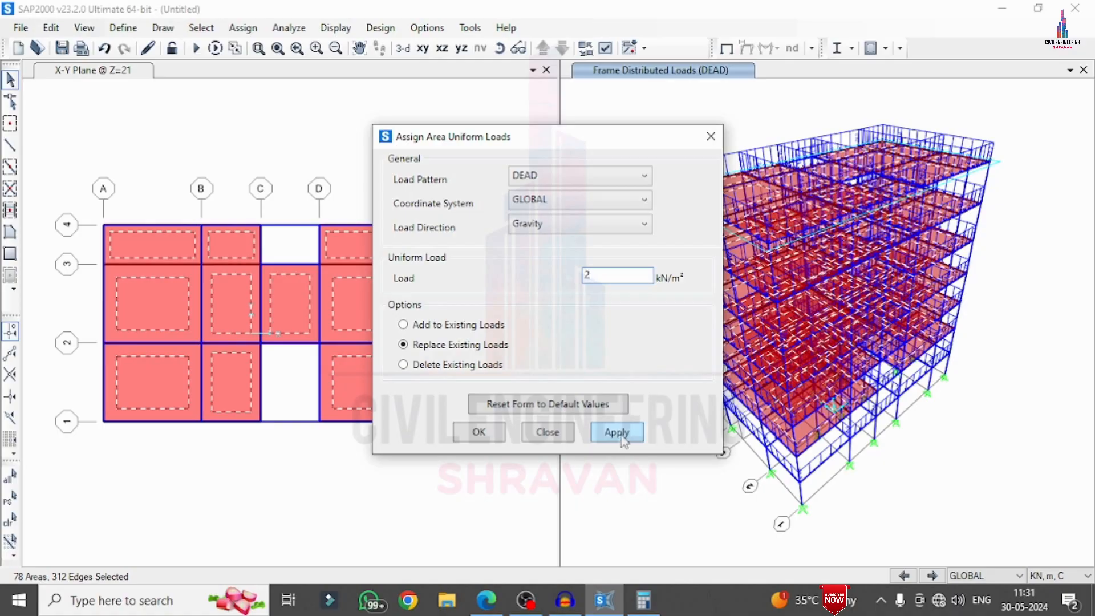
left_click(404, 325)
left_click(596, 431)
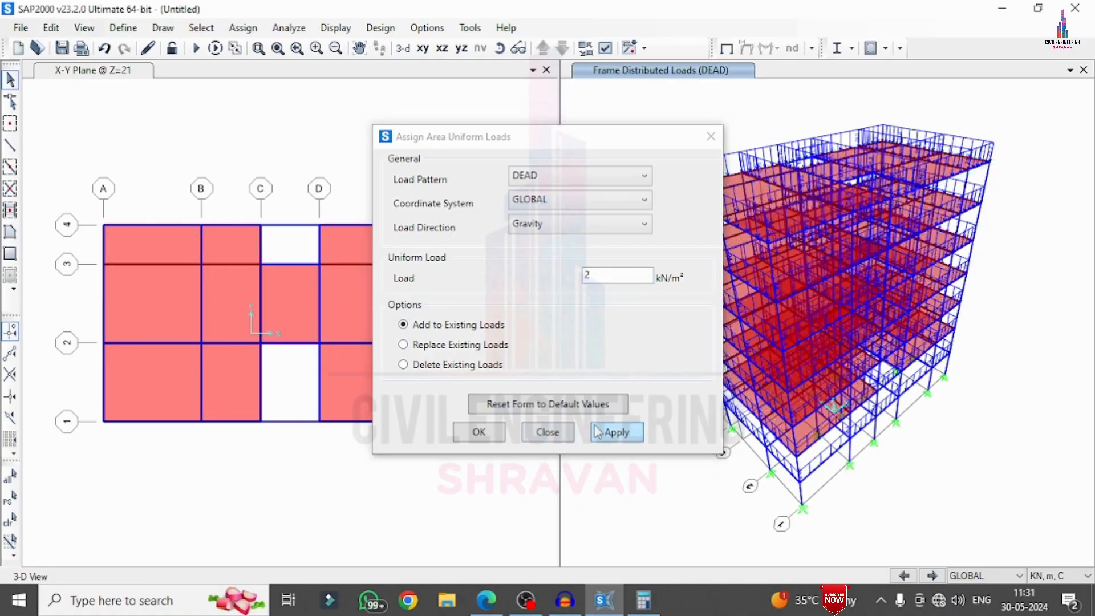
left_click(496, 436)
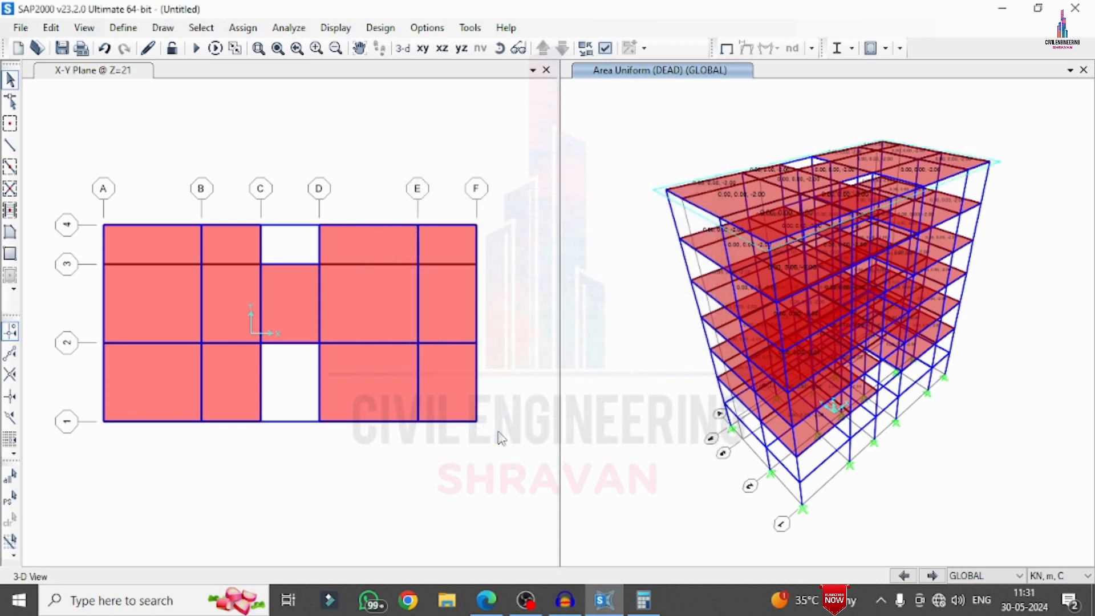
Restore the previous slab selection and assign a uniform shell load of 3 kN/m² under the LL pattern, adding to existing loads
left_click(16, 496)
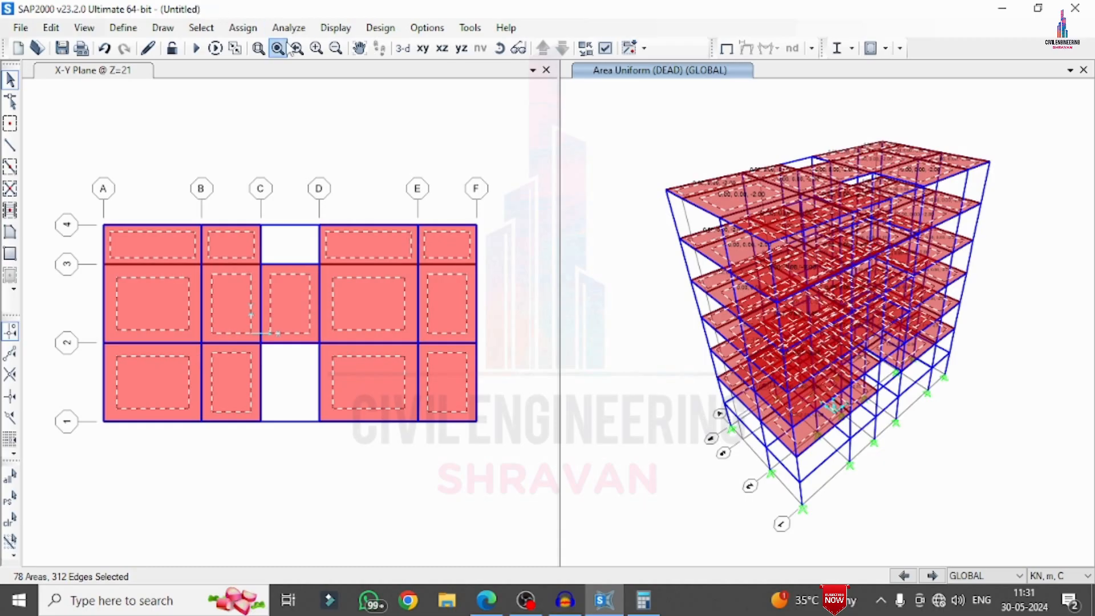
left_click(243, 28)
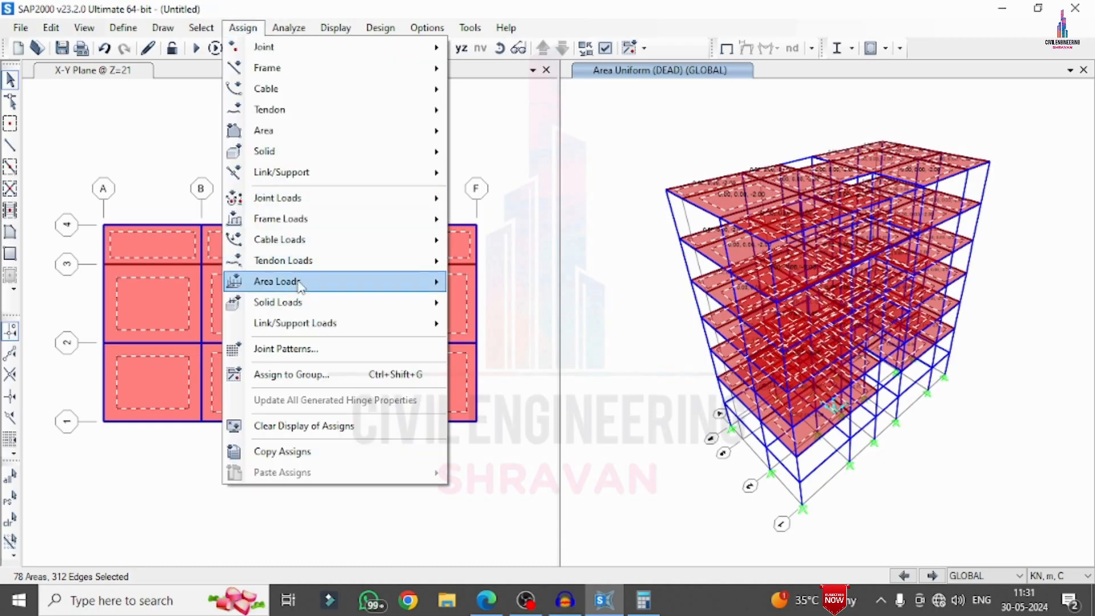
mouse_move(301, 285)
left_click(502, 302)
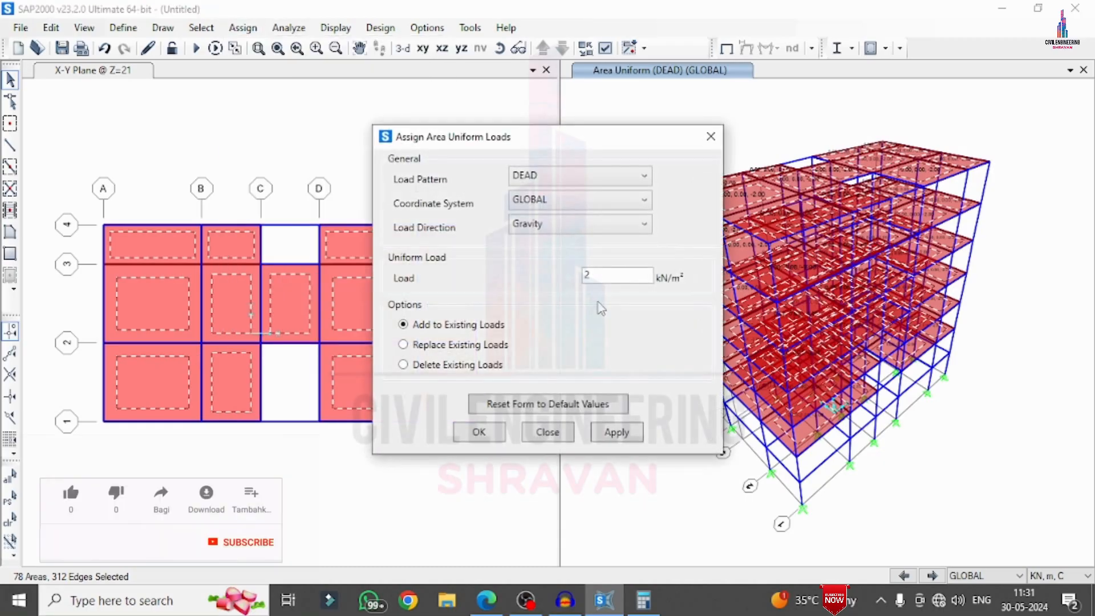
left_click(564, 178)
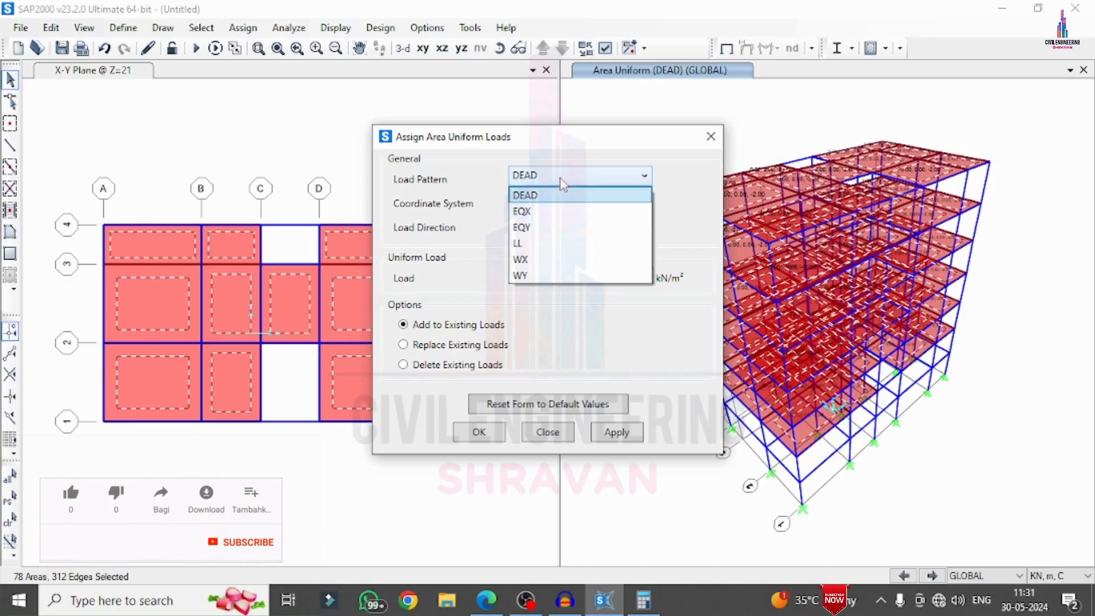
left_click(519, 243)
double_click(613, 276)
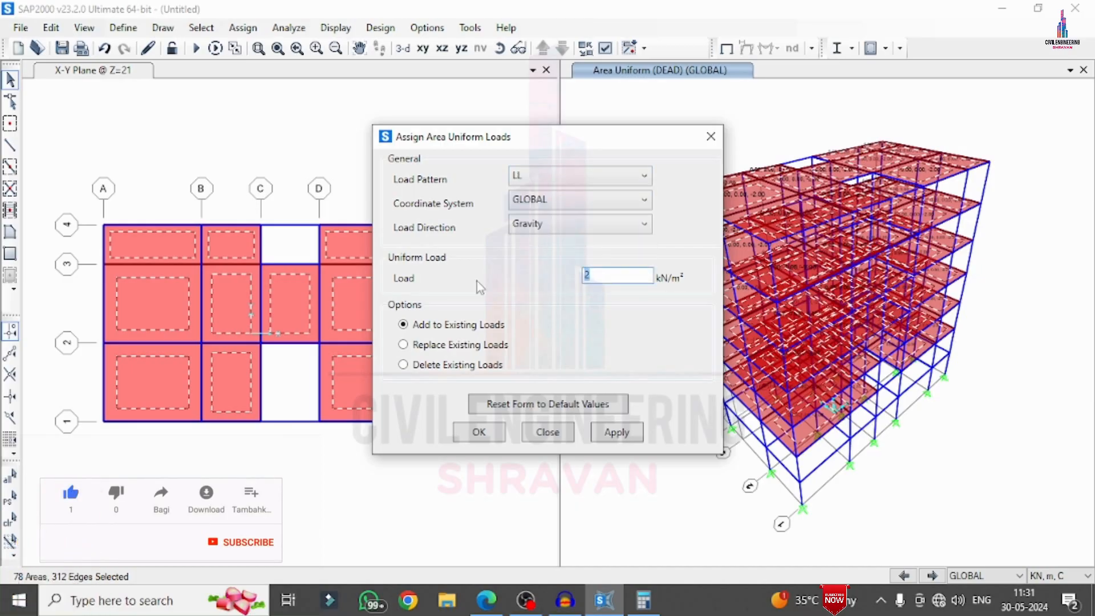
type("3")
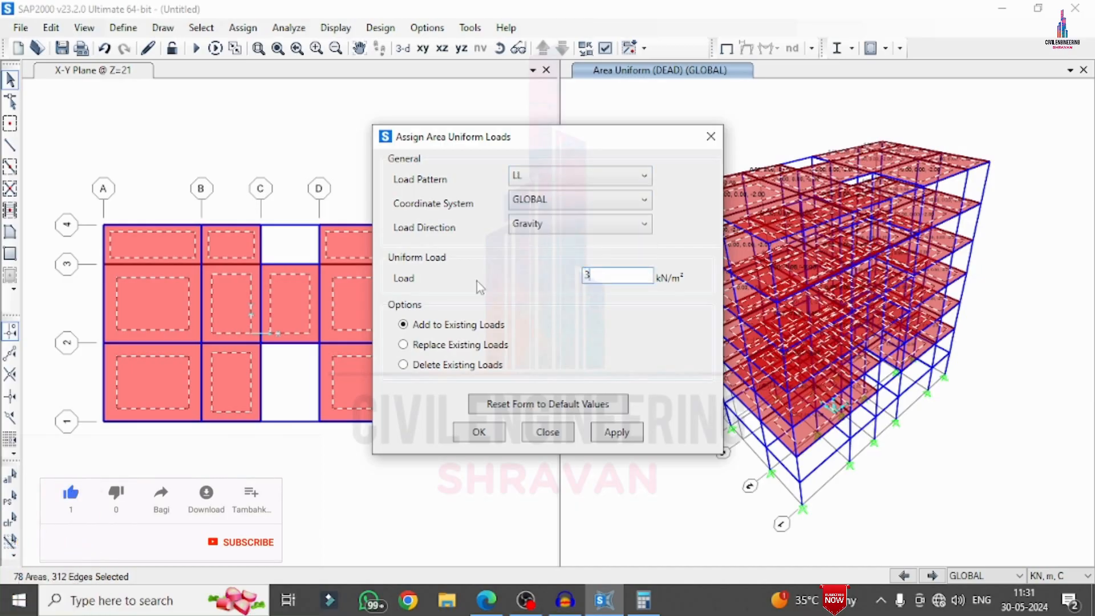
left_click(610, 436)
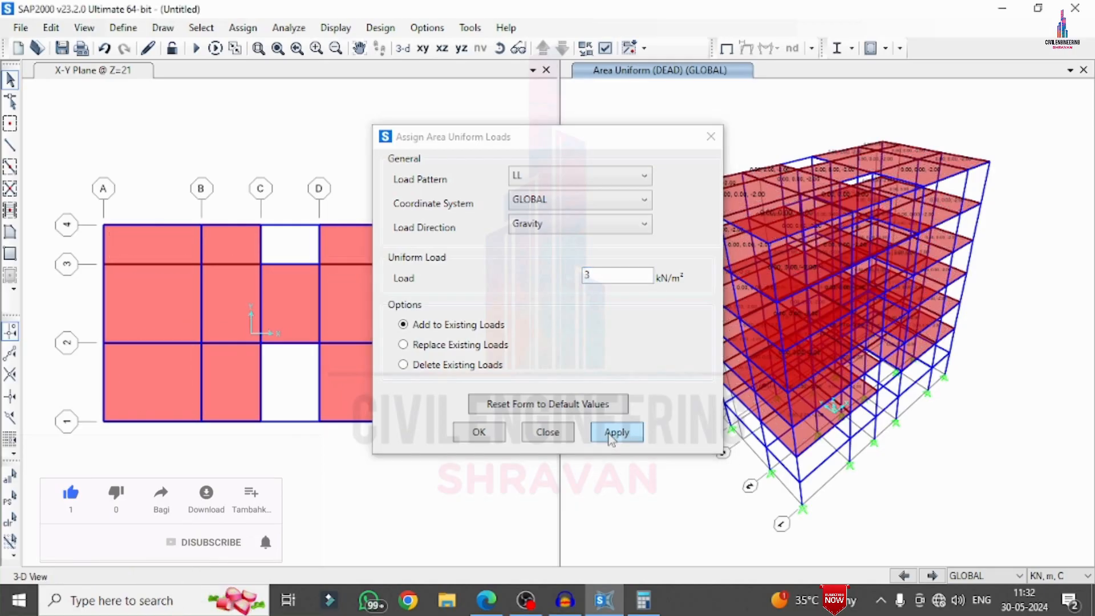
left_click(479, 432)
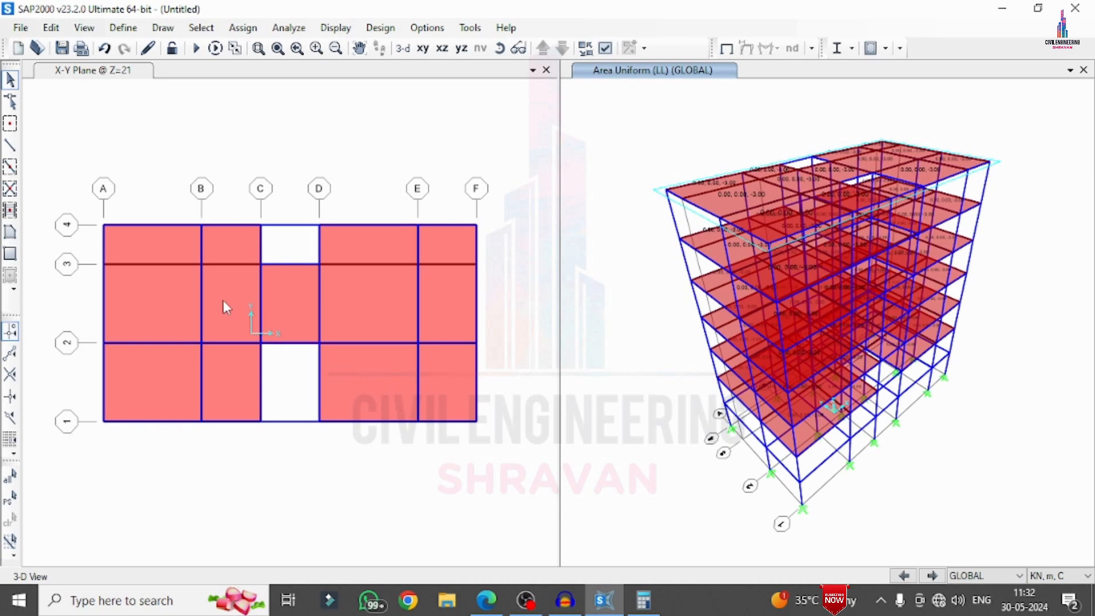
Add a 5 kN/m² DEAD uniform shell load to the slab panel between grids A–B and 2–3 at Z=21
left_click(152, 317)
left_click(153, 316)
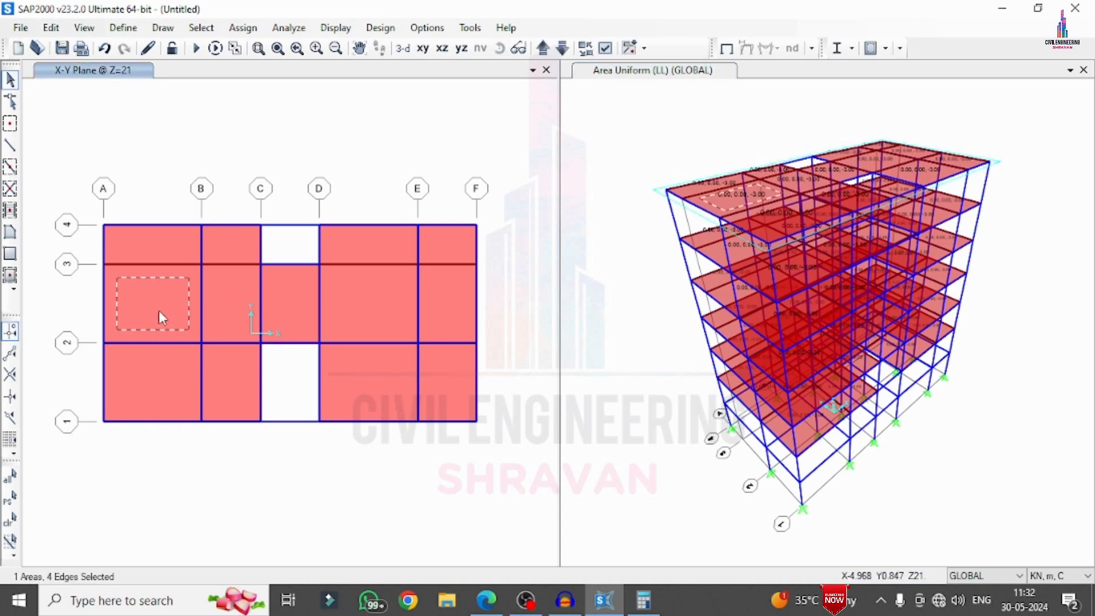
left_click(288, 28)
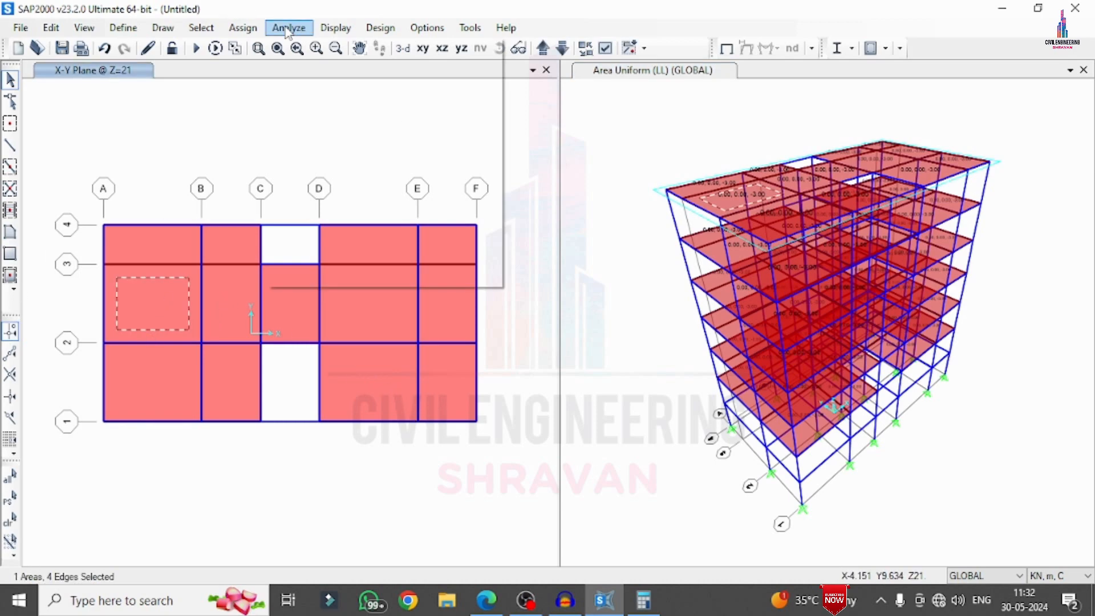
left_click(243, 28)
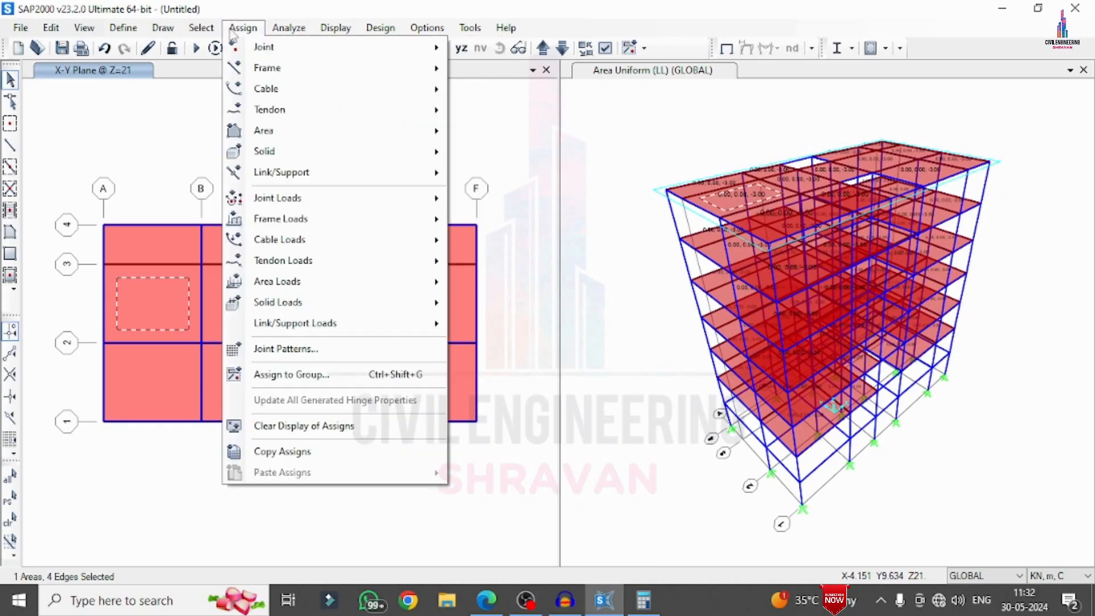
mouse_move(288, 283)
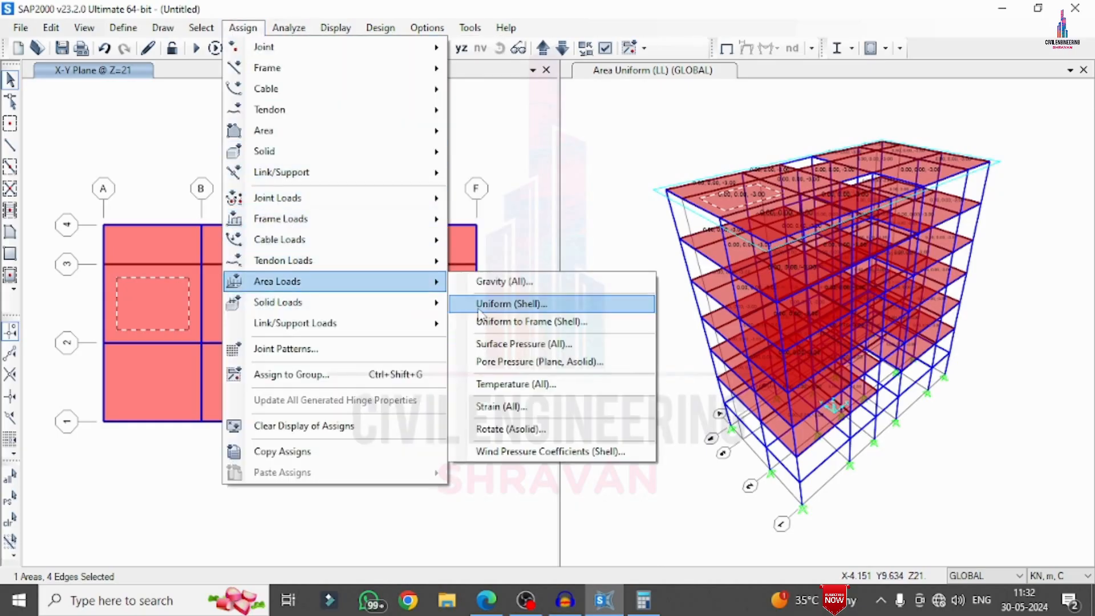
left_click(531, 303)
left_click(540, 177)
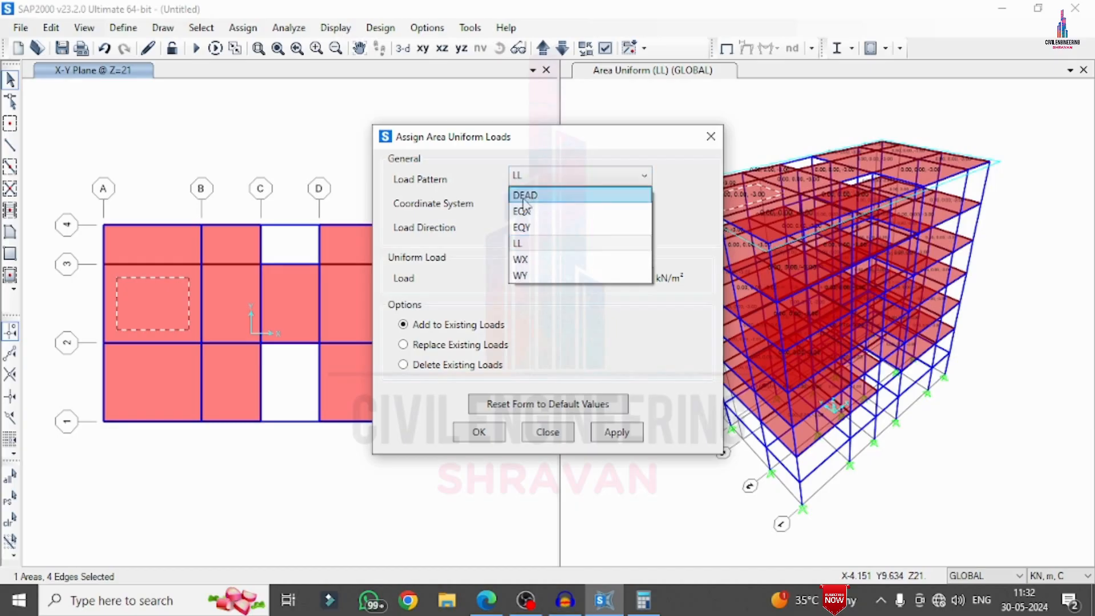
left_click(534, 192)
double_click(597, 275)
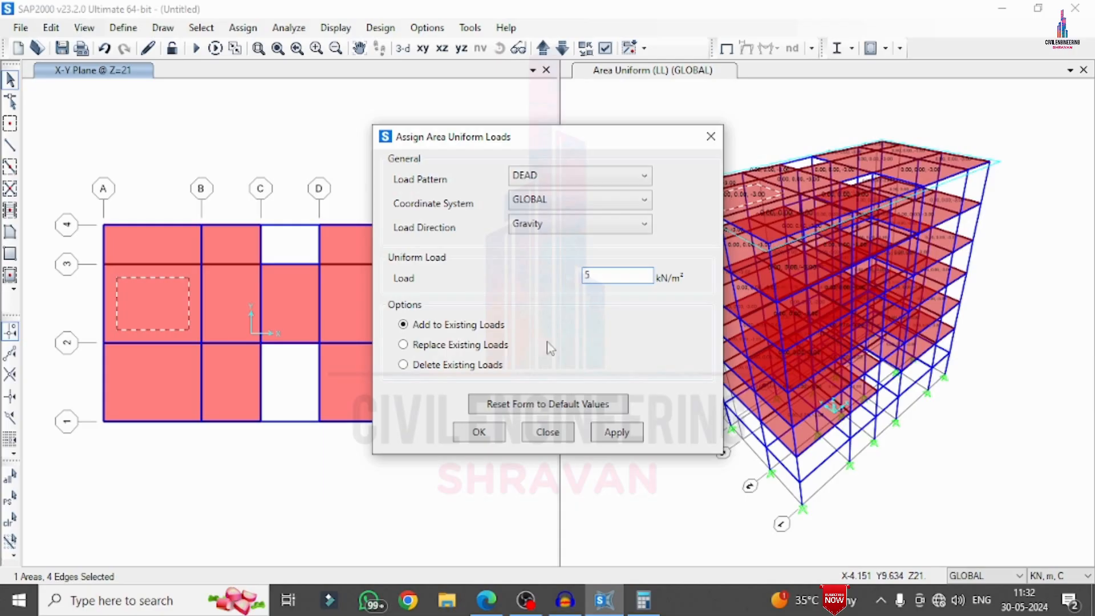
left_click(615, 434)
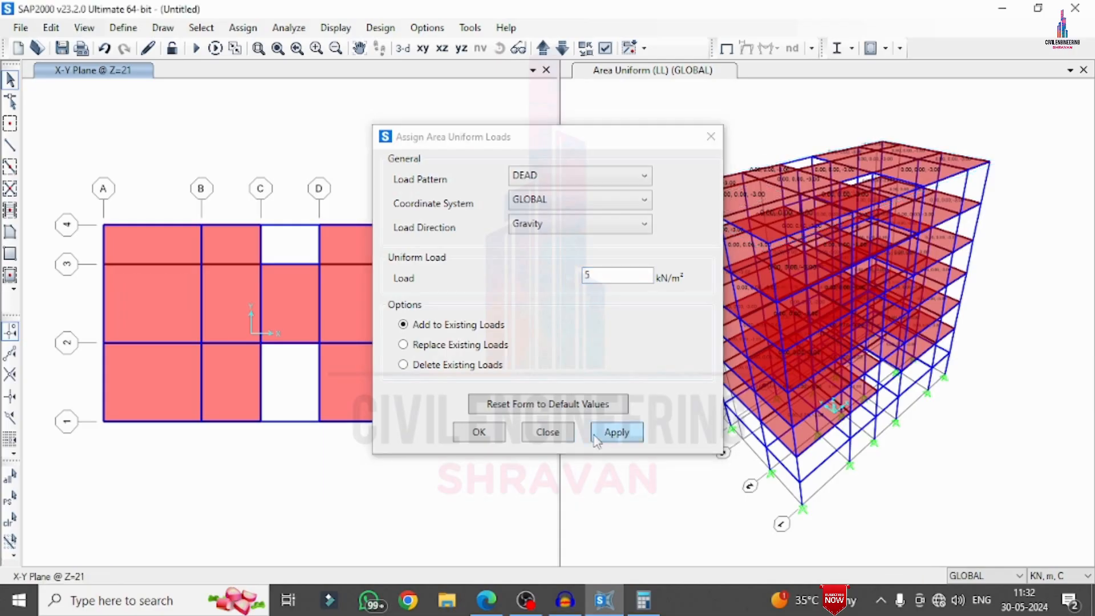
Assign a 23.8 kN/m uniform DEAD gravity load to the beams between grids C–D on lines 2 and 3 at Z=21, adding to existing loads
left_click(479, 432)
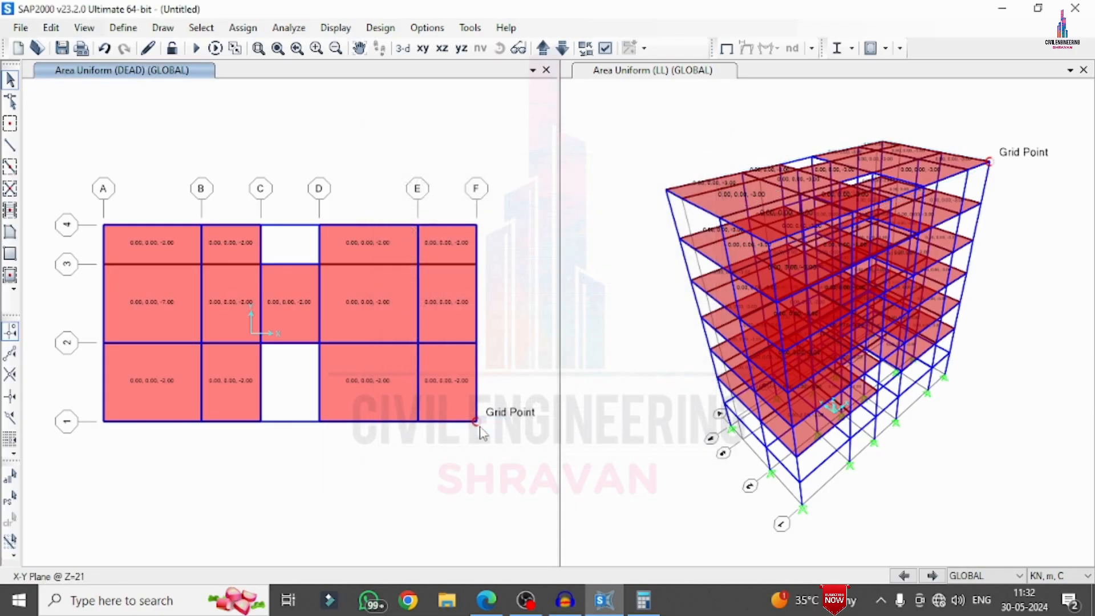
left_click(302, 343)
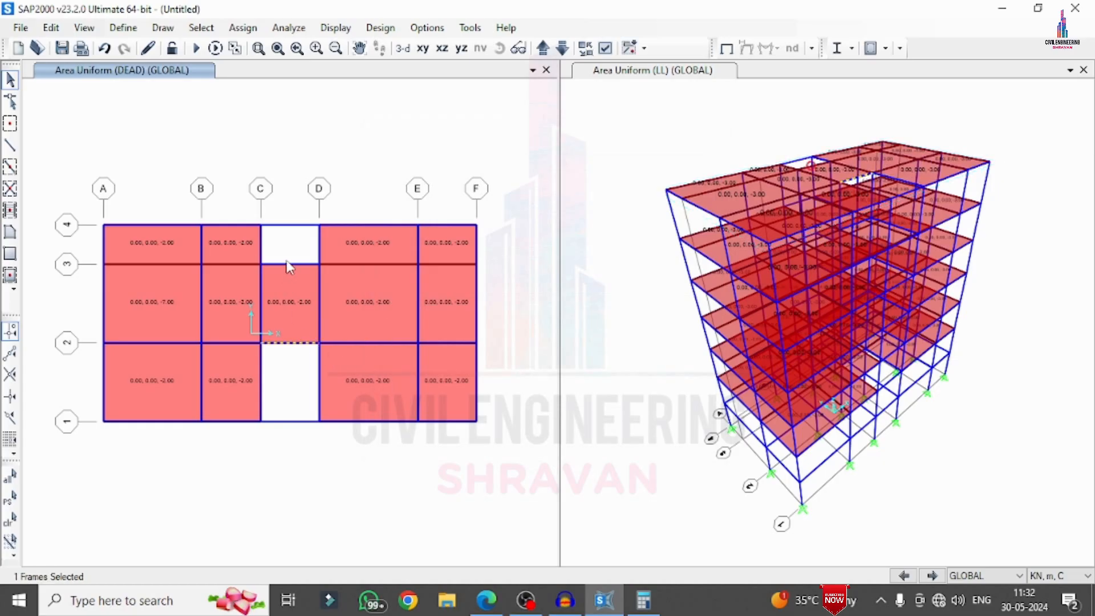
left_click(293, 264)
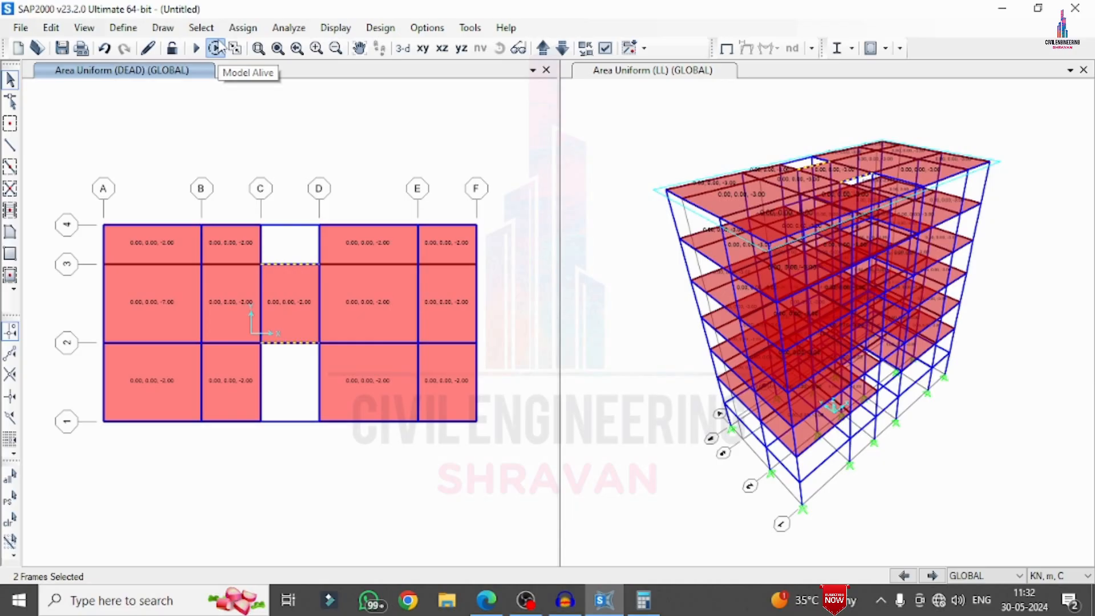
left_click(243, 27)
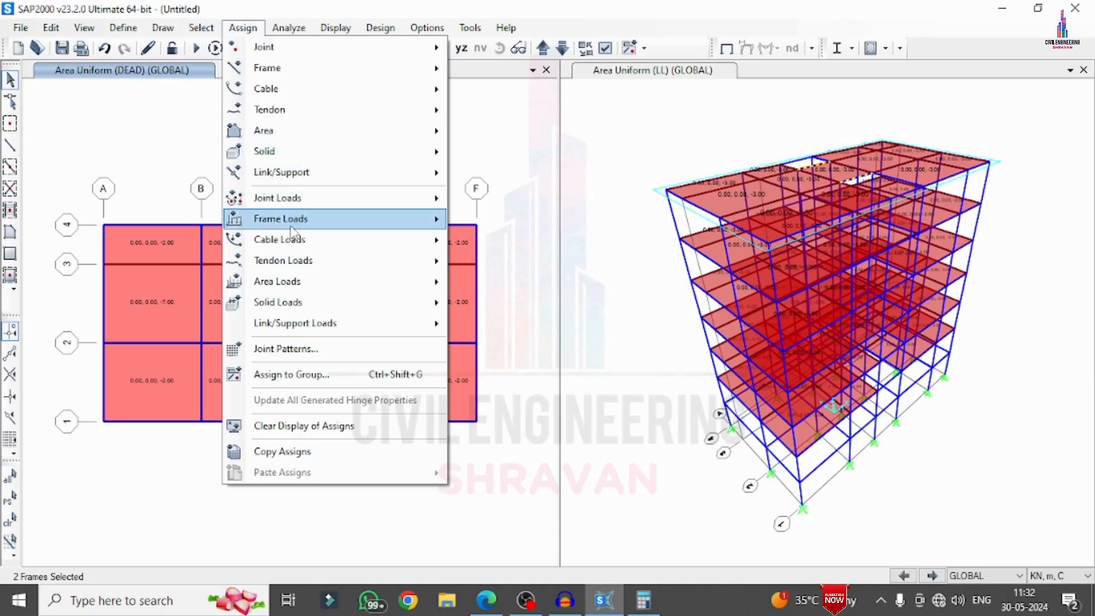
mouse_move(297, 218)
left_click(496, 266)
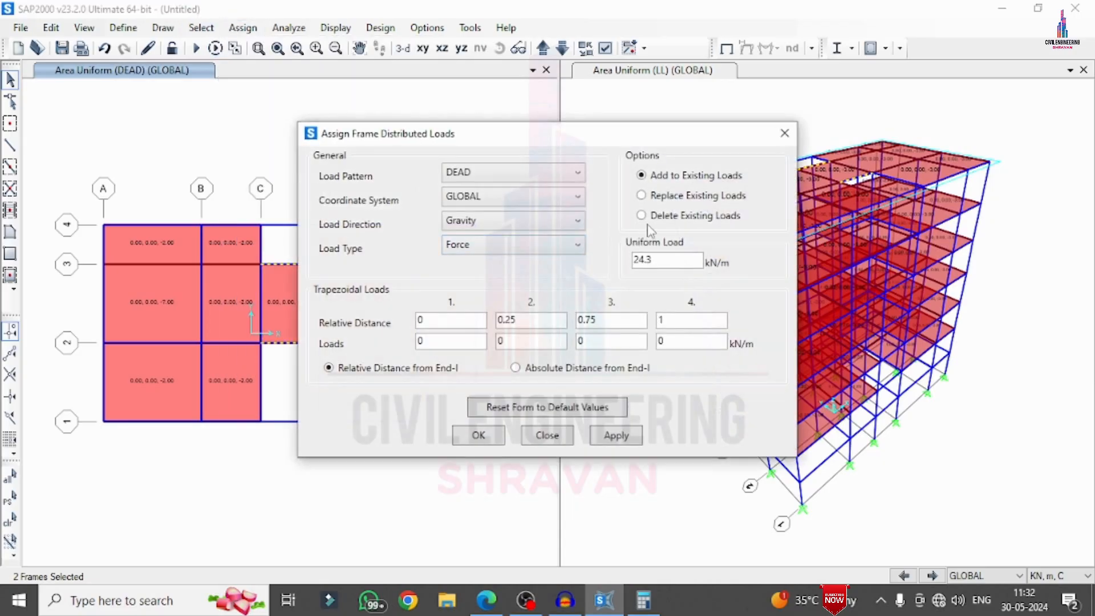
double_click(666, 262)
type("23")
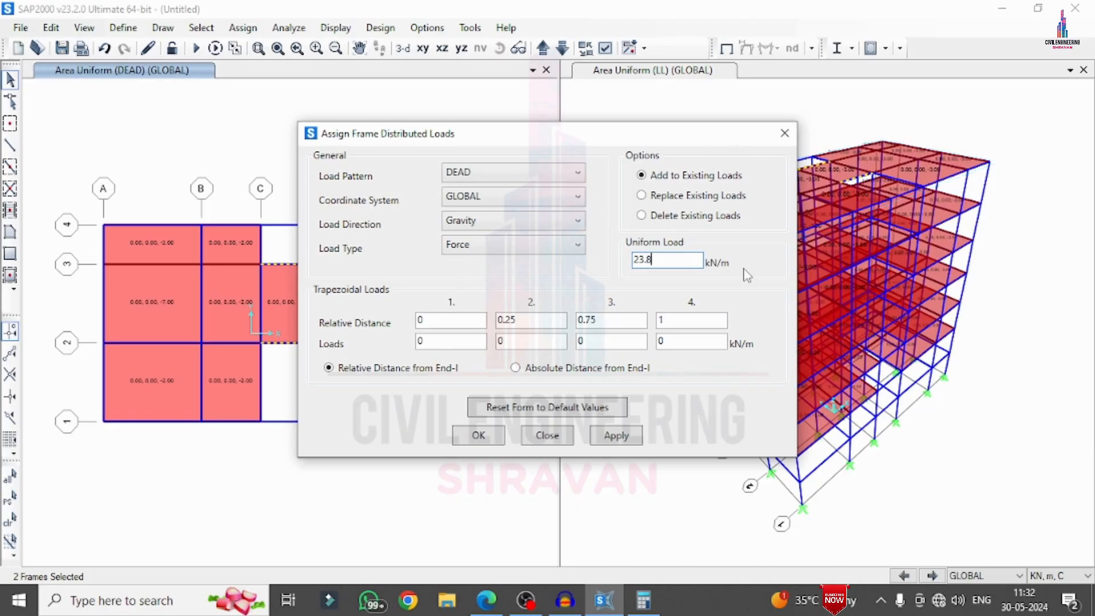
left_click(616, 435)
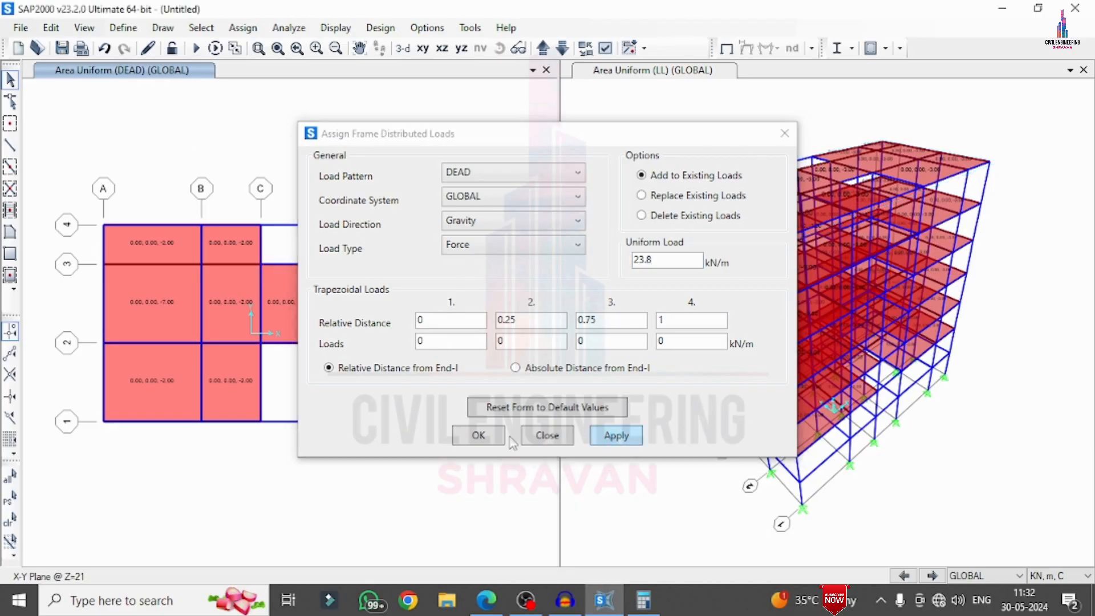
left_click(479, 436)
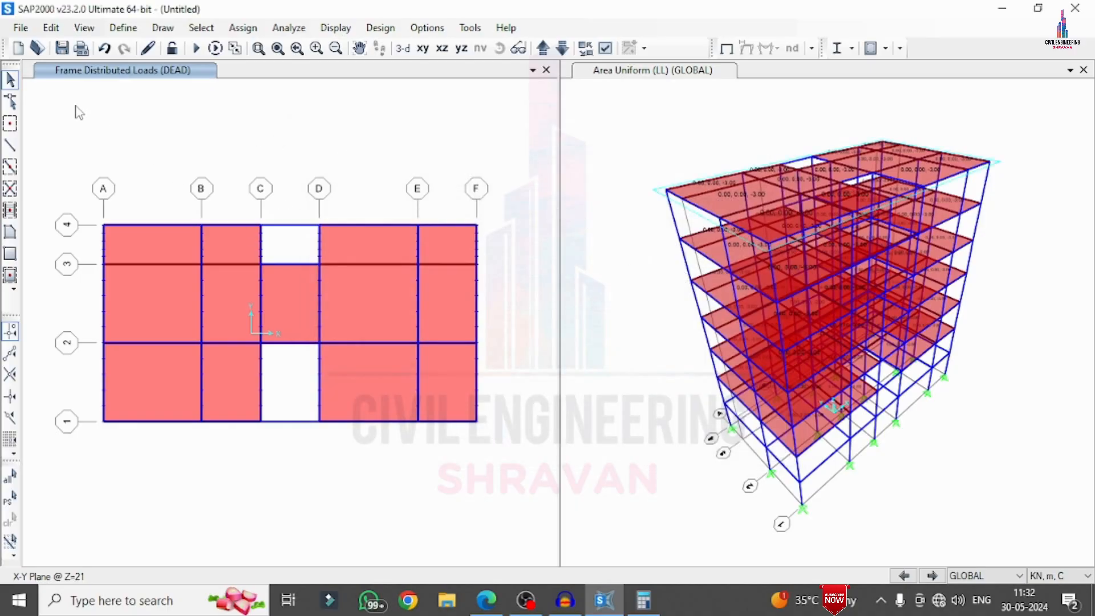
Add the default code-generated load combinations for concrete frame design
left_click(50, 28)
left_click(51, 27)
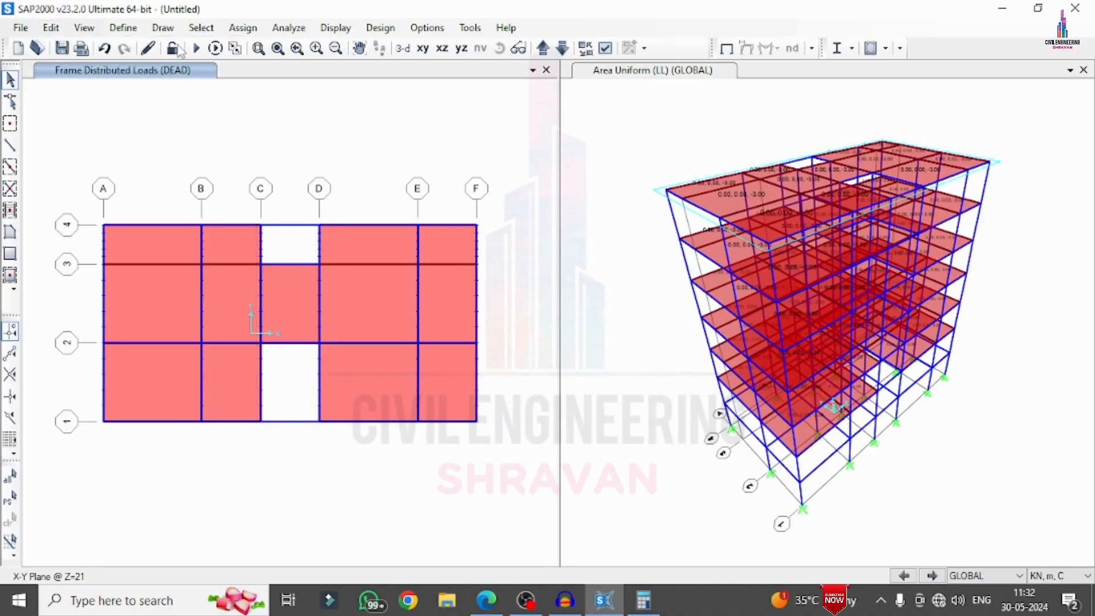
left_click(124, 27)
left_click(177, 403)
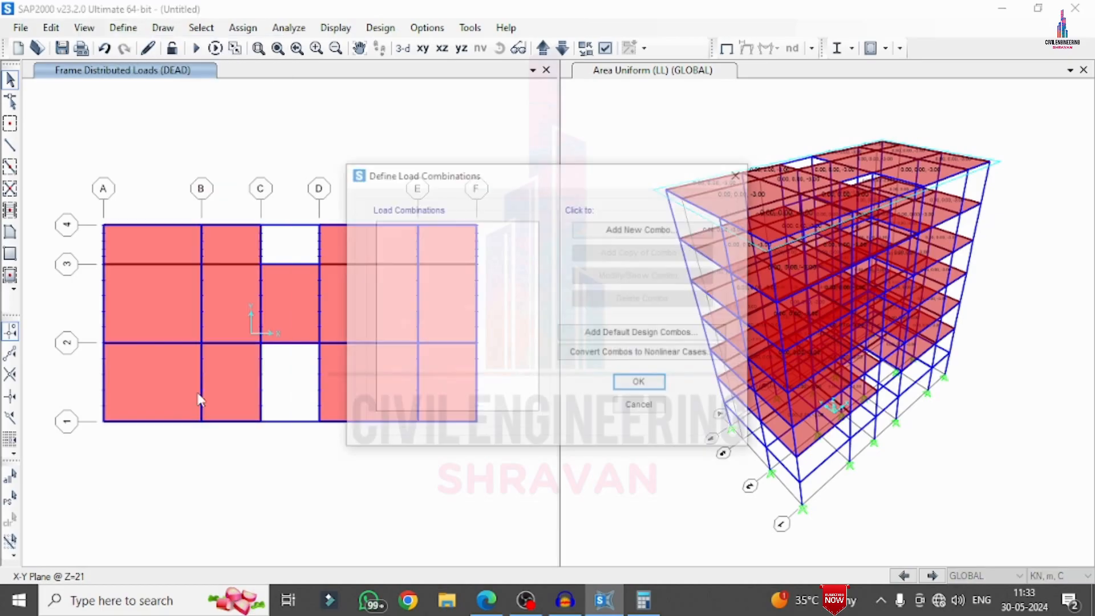
left_click(627, 333)
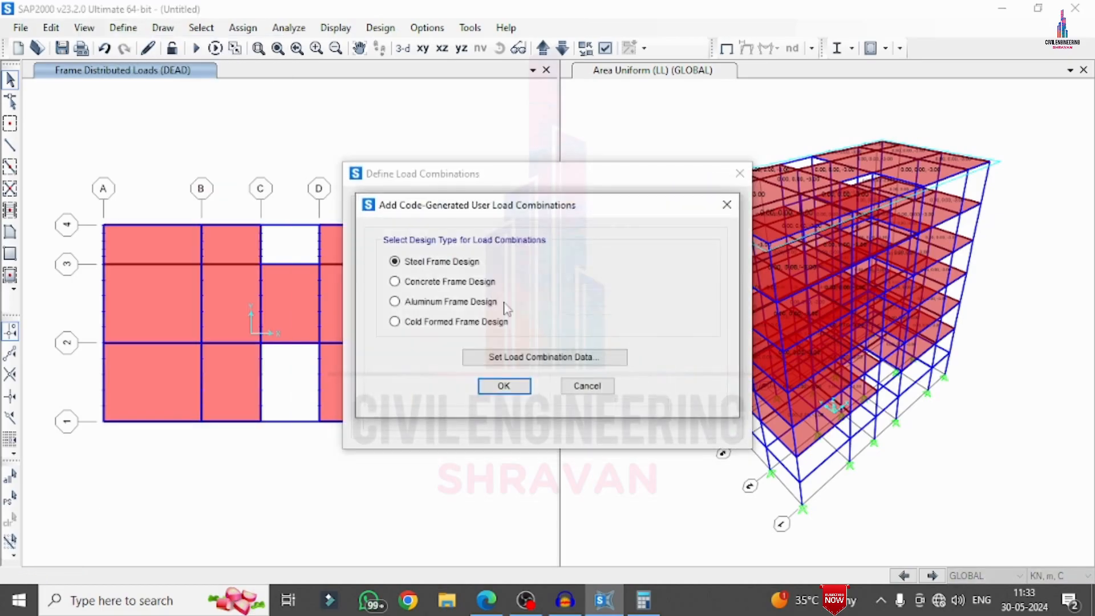
left_click(434, 283)
left_click(504, 386)
left_click(634, 388)
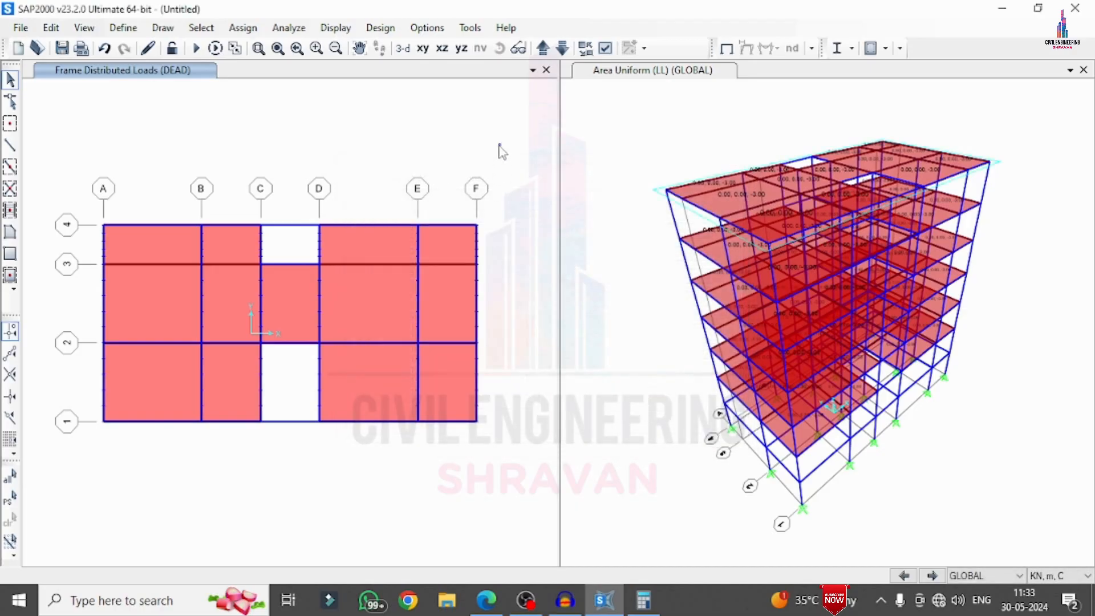
Select all base joints in the Z=0 plan and assign fixed restraints in every translation and rotation
left_click(550, 45)
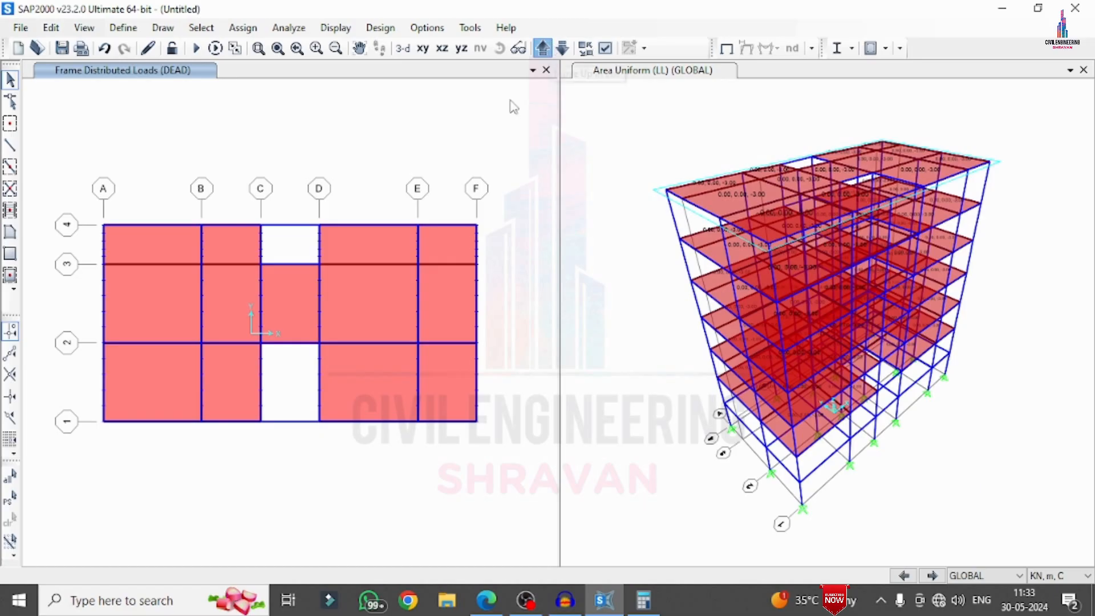
left_click_drag(64, 135, 440, 485)
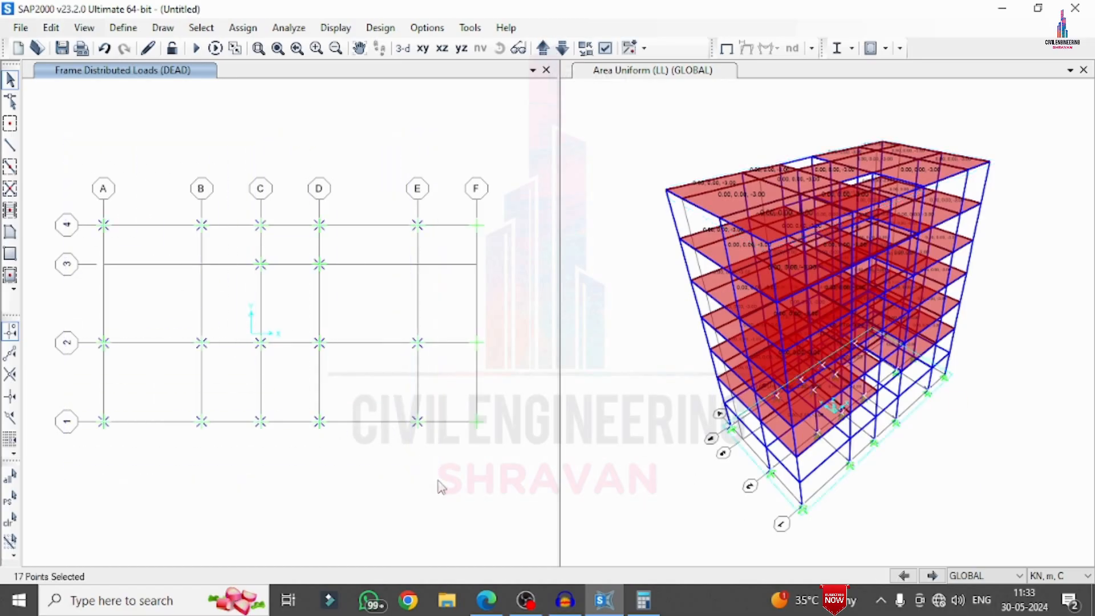
left_click(243, 27)
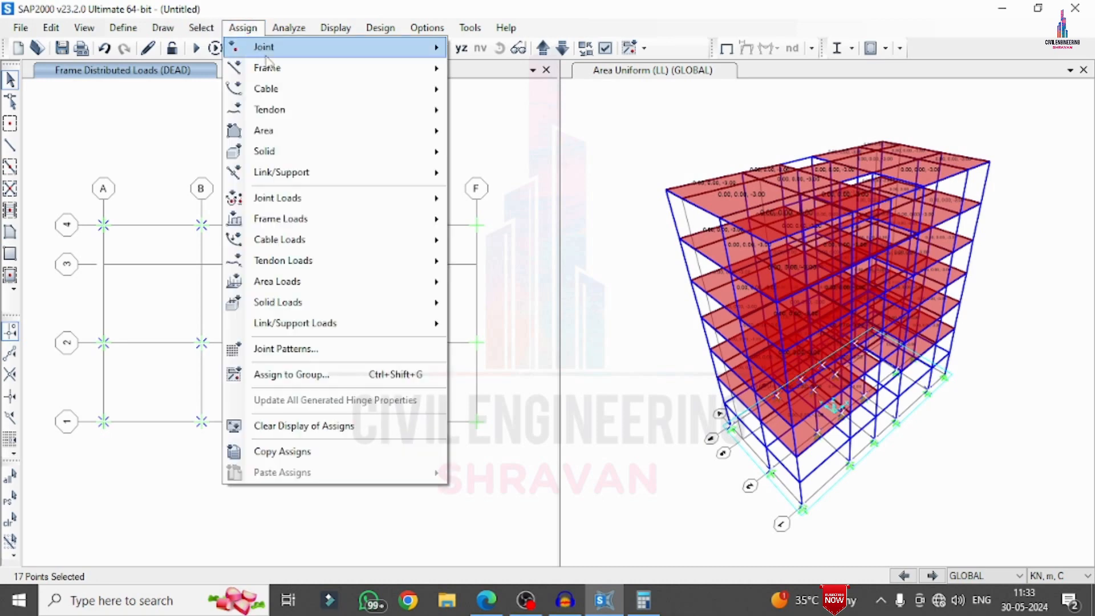
mouse_move(289, 45)
left_click(469, 54)
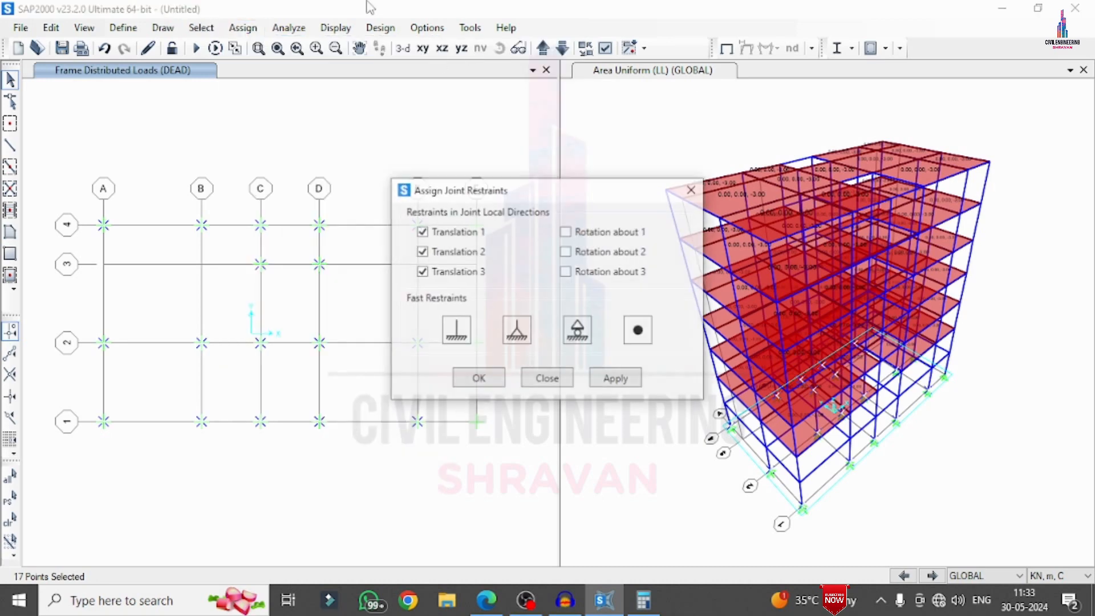
left_click(456, 331)
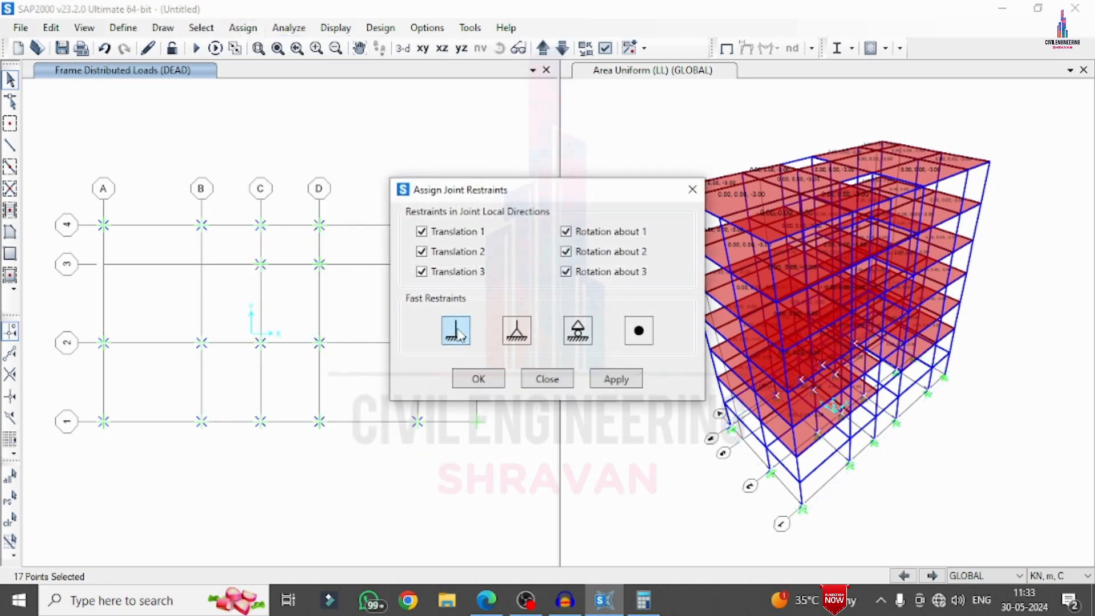
left_click(616, 380)
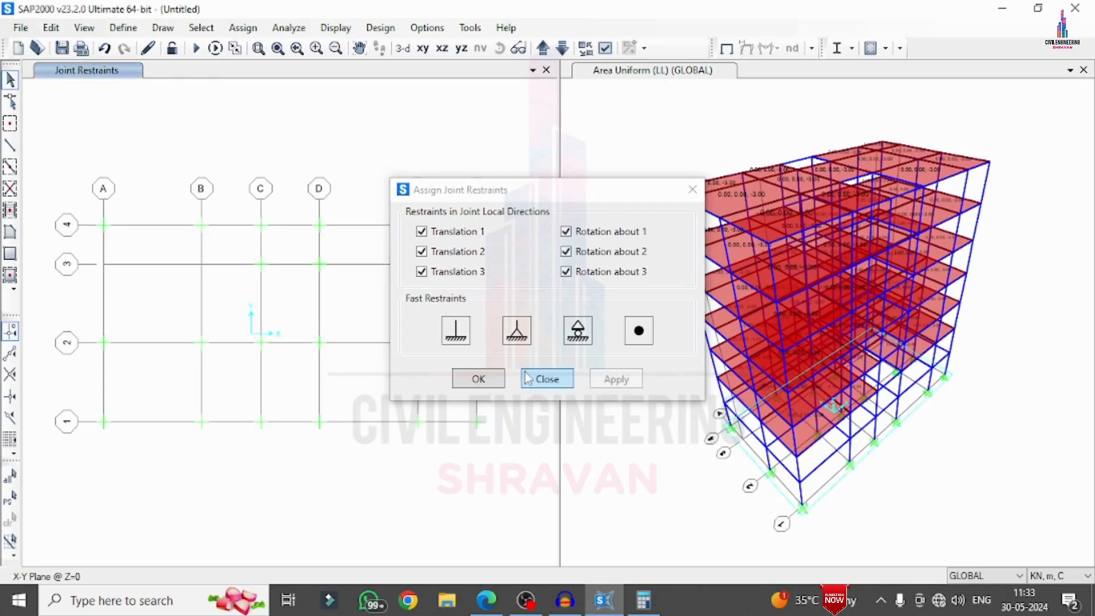
left_click(490, 381)
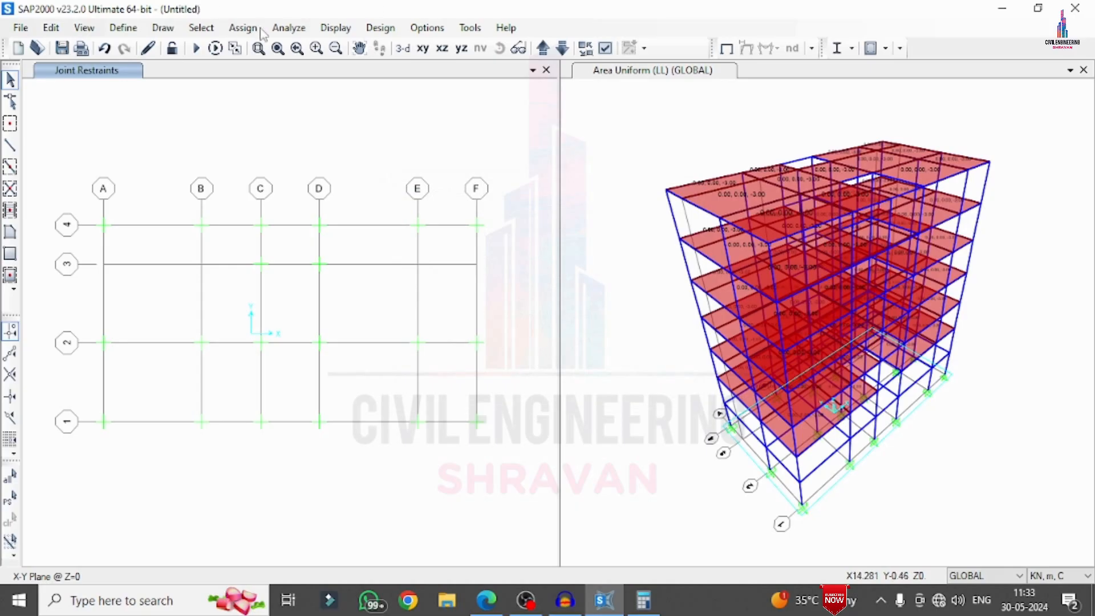
Create the analysis model and run the analysis for all load cases, saving the model file as G+5
left_click(285, 28)
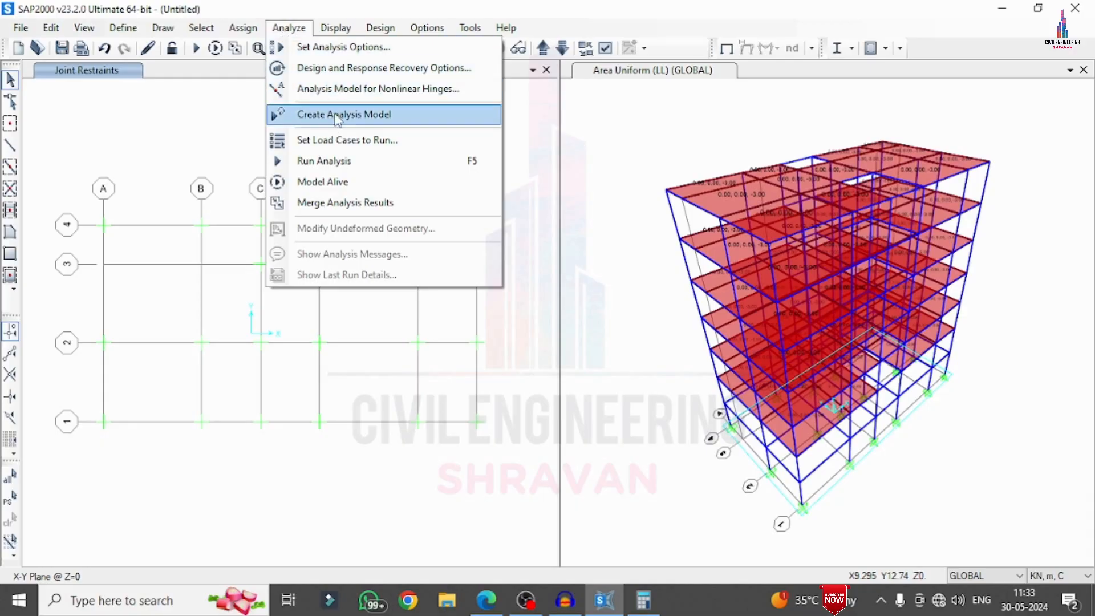
left_click(338, 115)
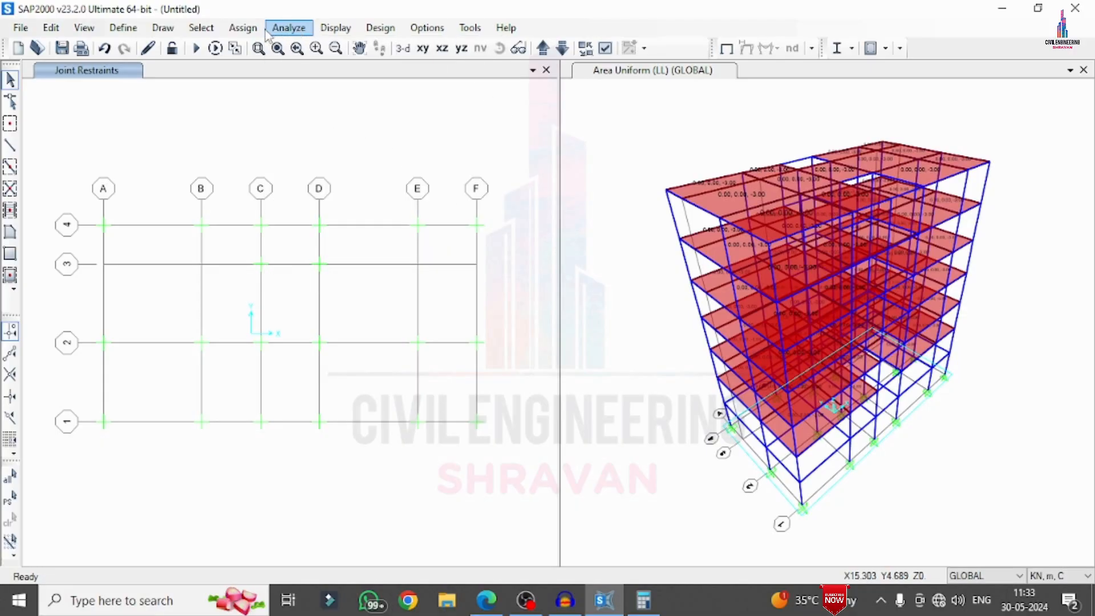
left_click(285, 28)
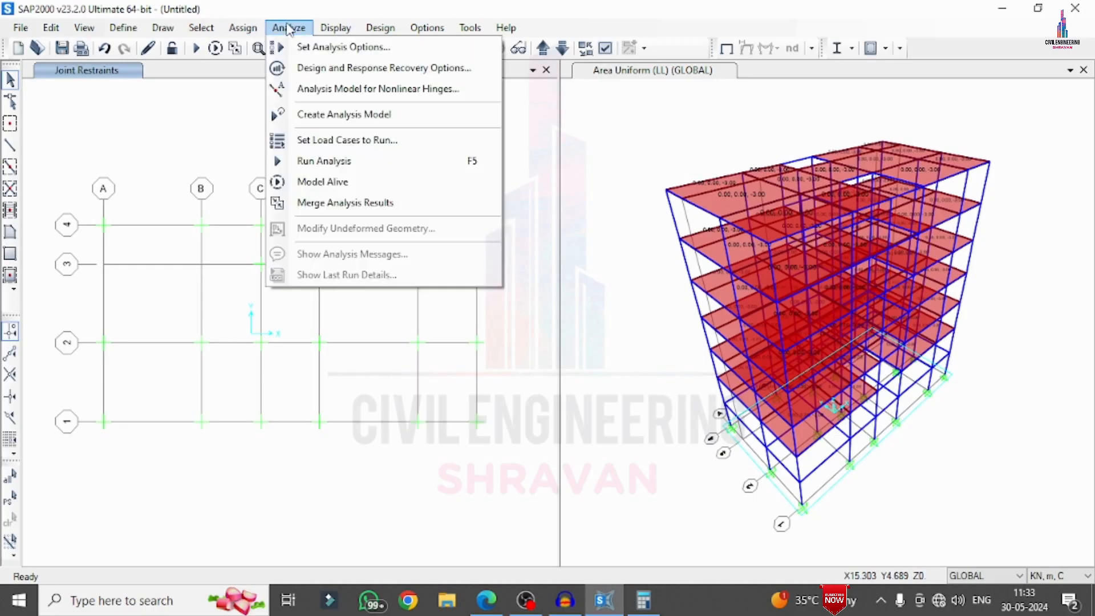
left_click(330, 142)
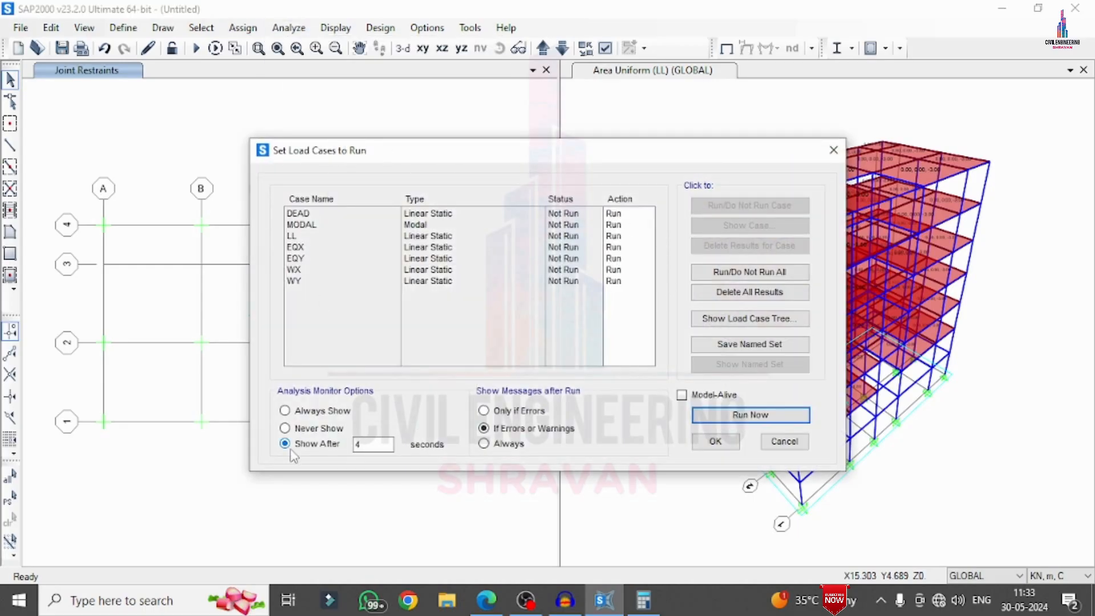
left_click(751, 416)
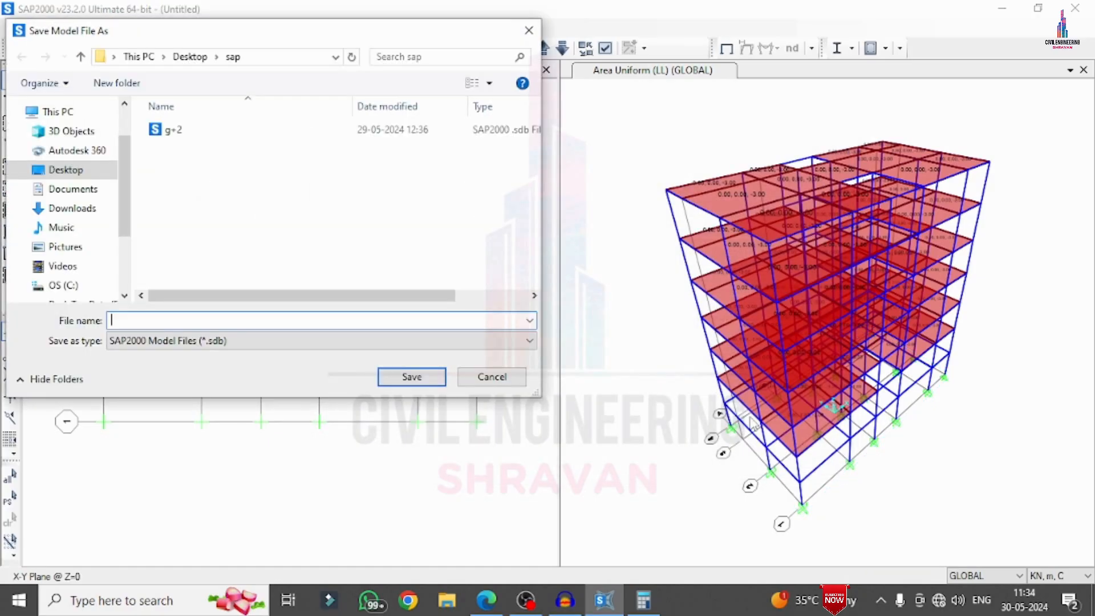
type("G+")
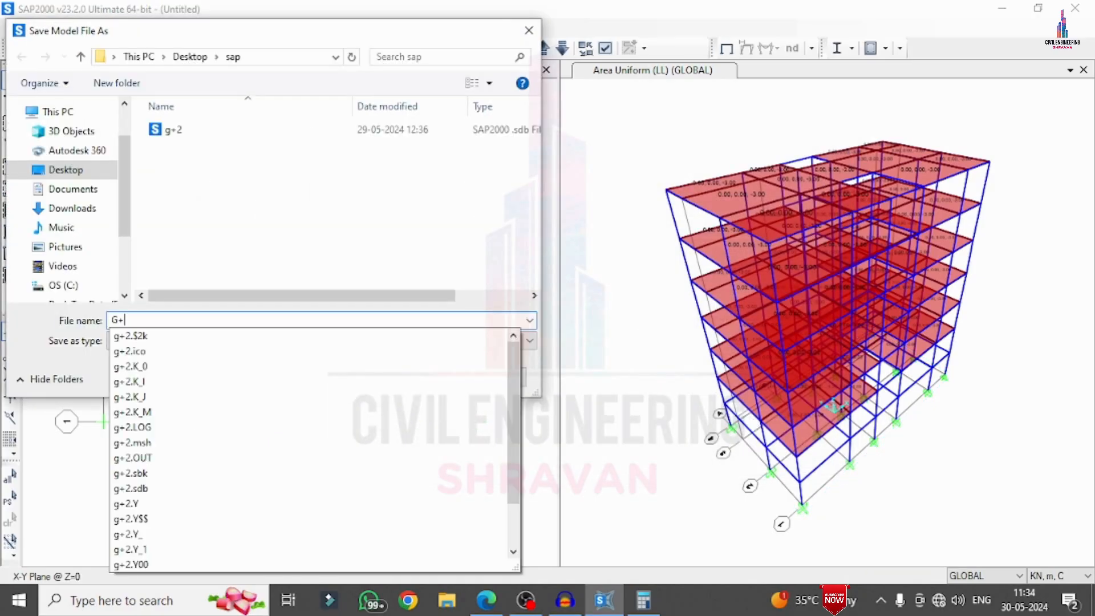
type("5")
key("Return")
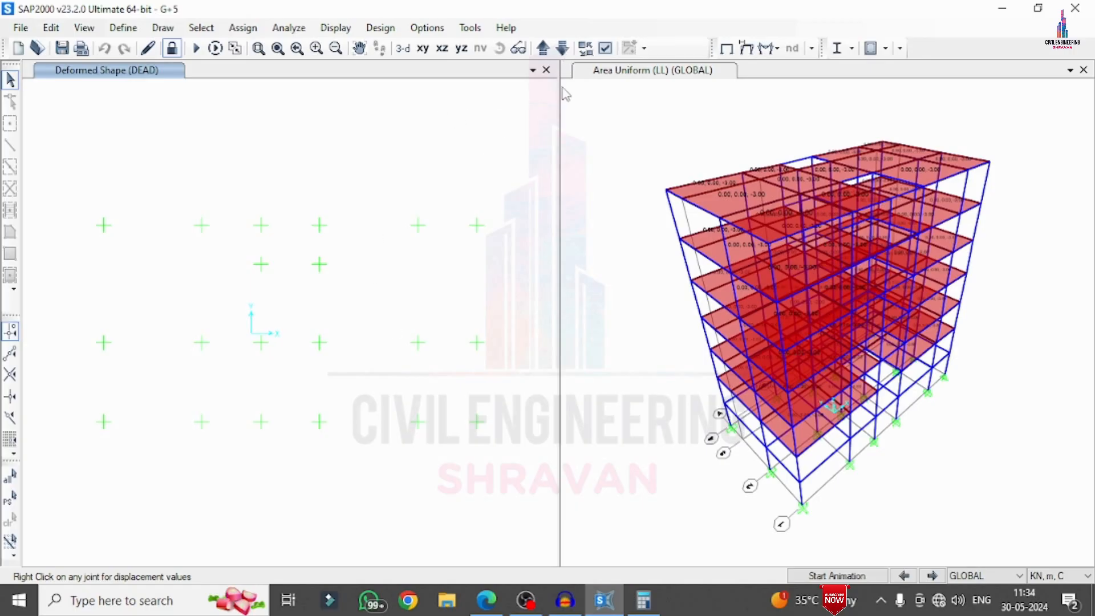
Show the DEAD deformed shape in the default 3D view and mute the system speakers
left_click(562, 49)
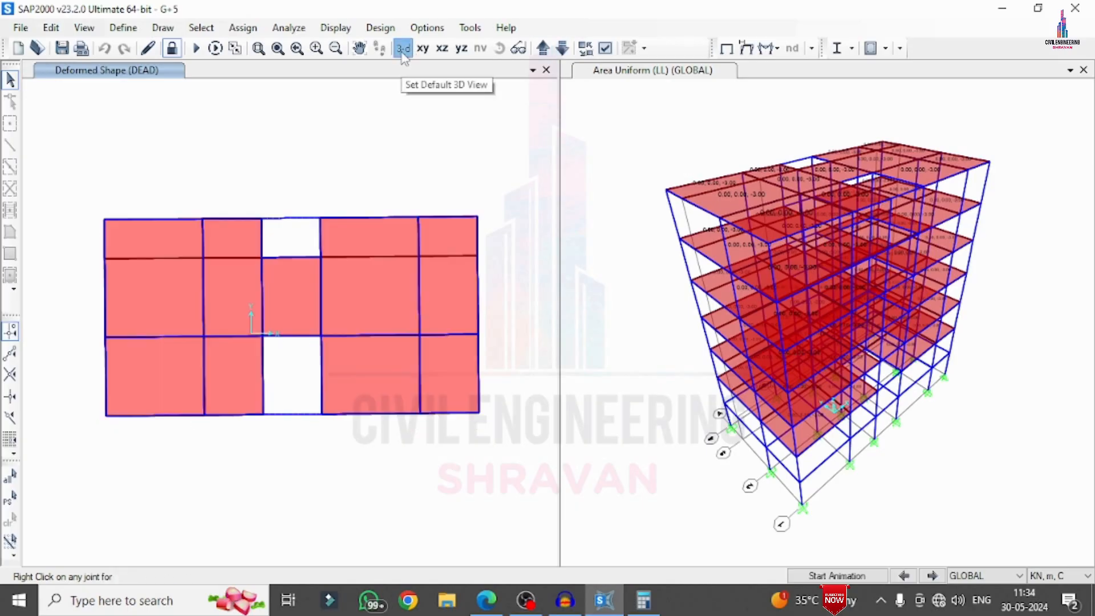
left_click(403, 52)
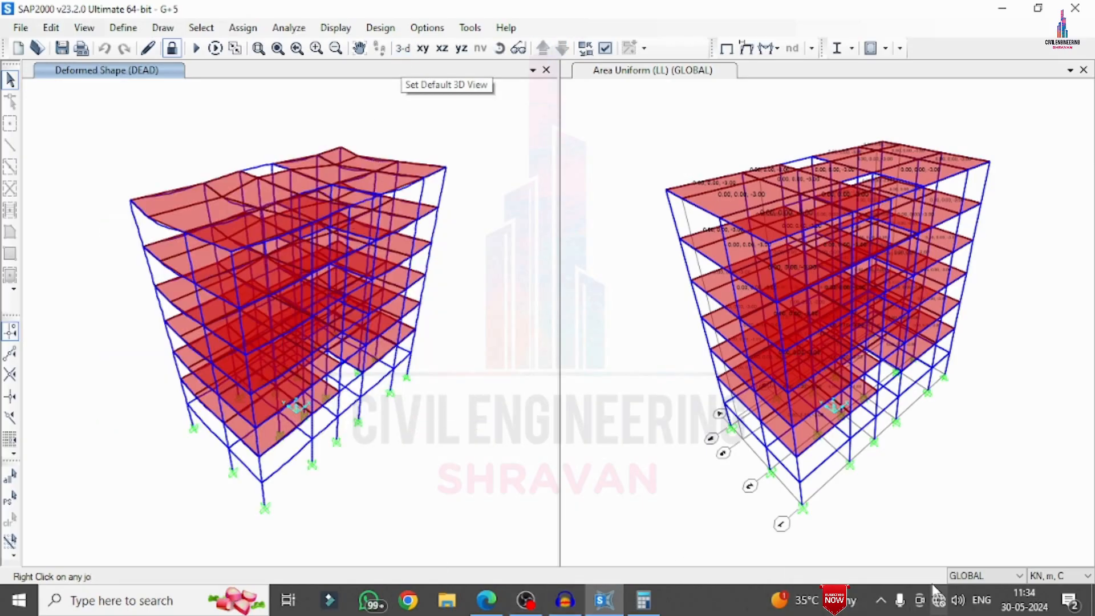
left_click(957, 601)
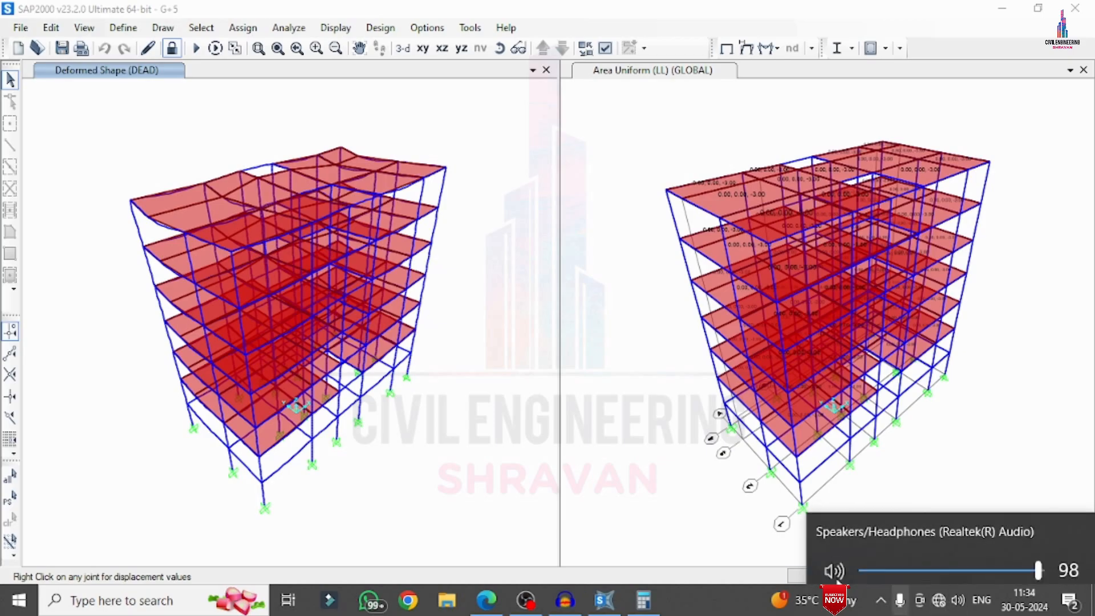
left_click(833, 562)
left_click(505, 338)
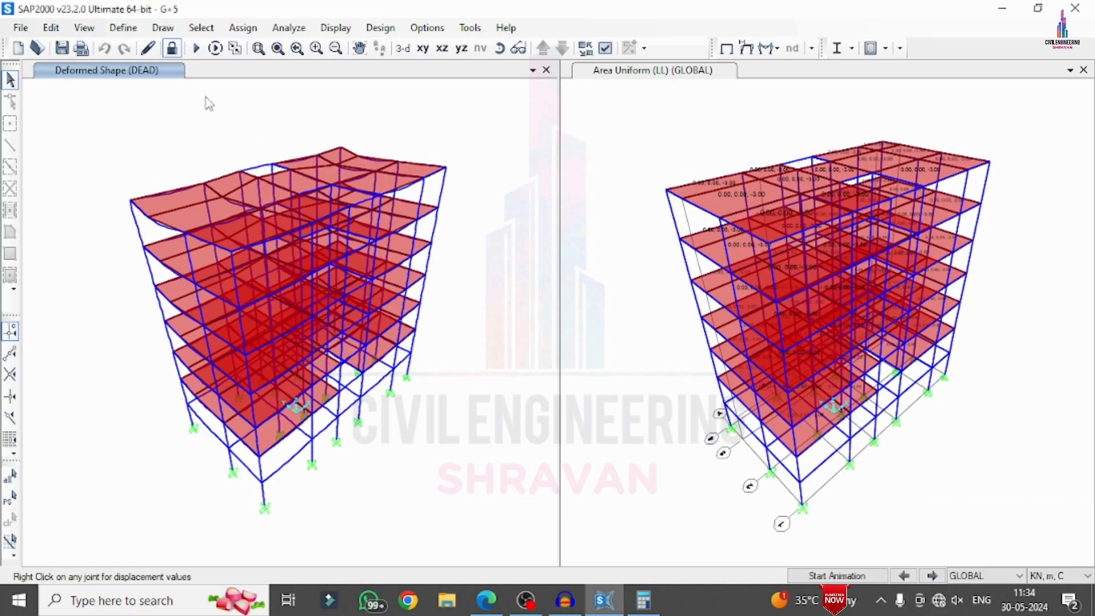
Display the deformed shape for the LL case with automatic scaling, and play and stop its animation
left_click(320, 28)
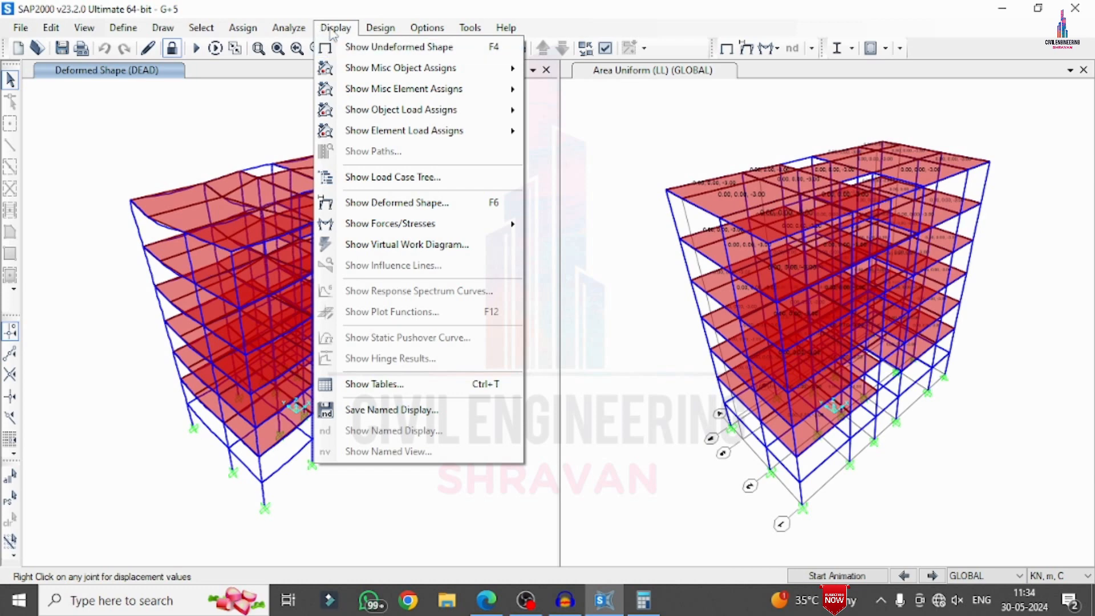
left_click(398, 205)
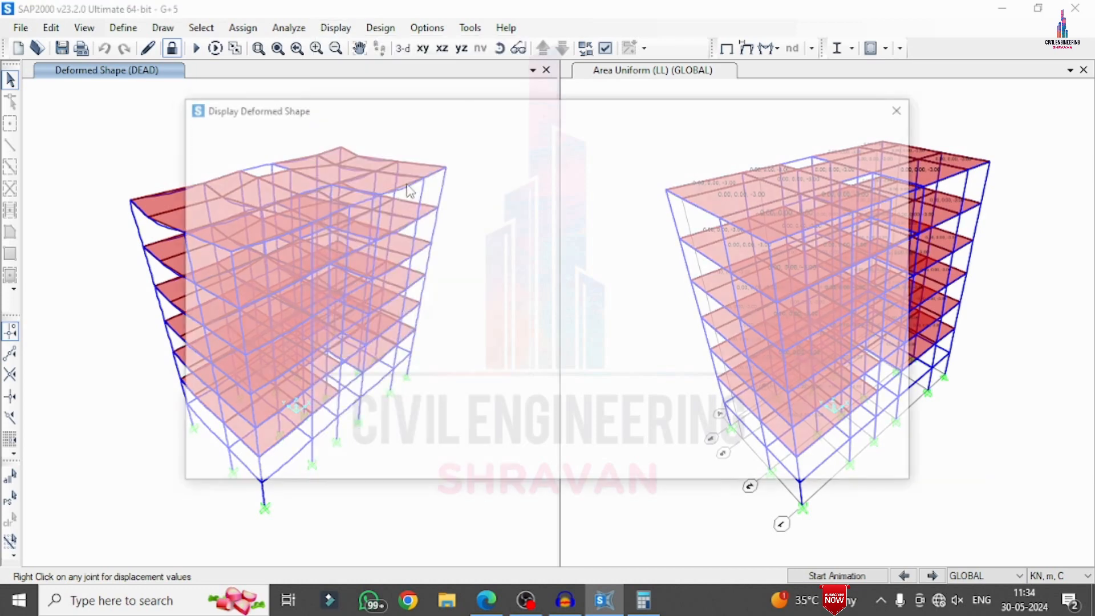
left_click(384, 149)
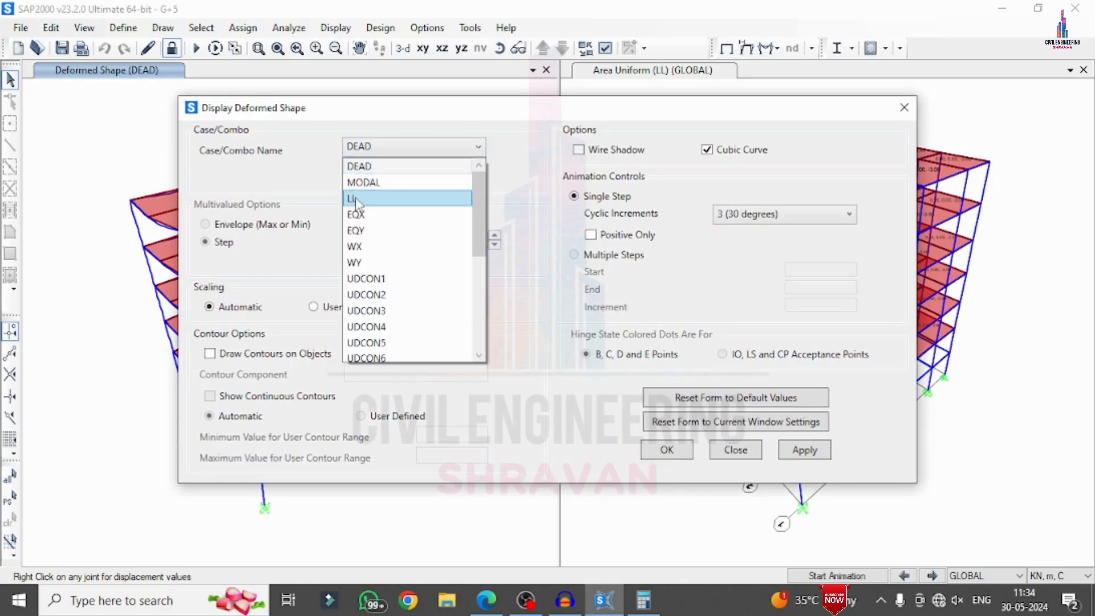
left_click(370, 198)
left_click(793, 452)
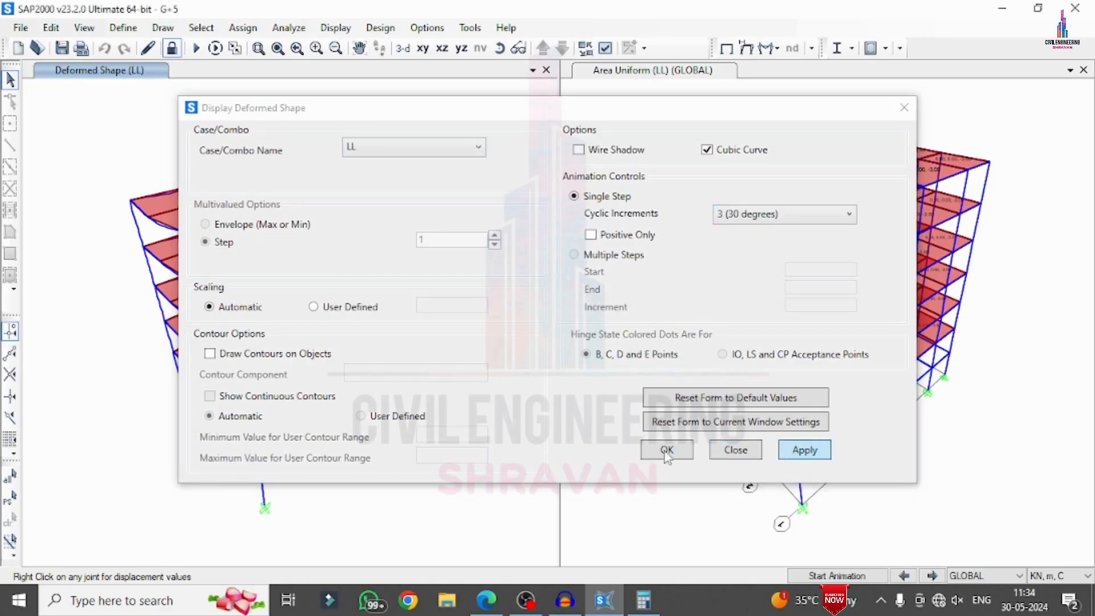
left_click(667, 450)
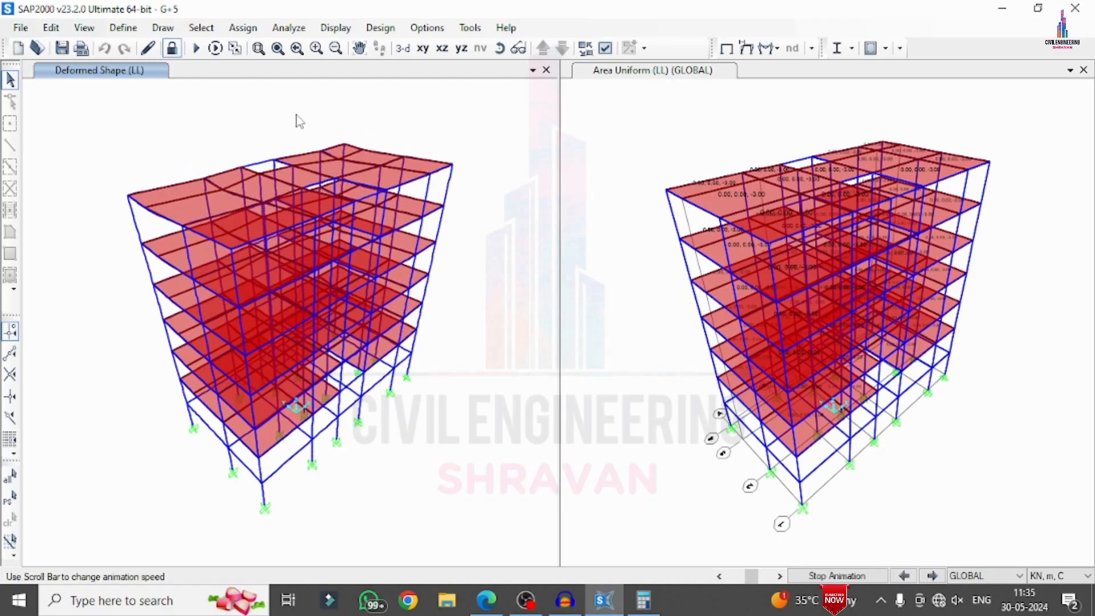
left_click(857, 578)
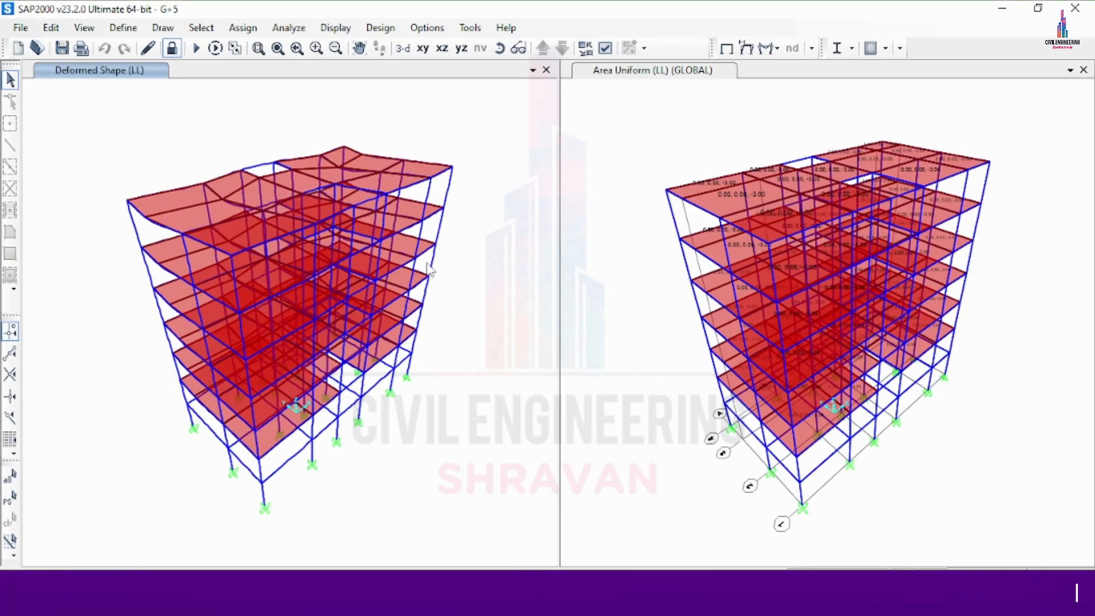
left_click(337, 30)
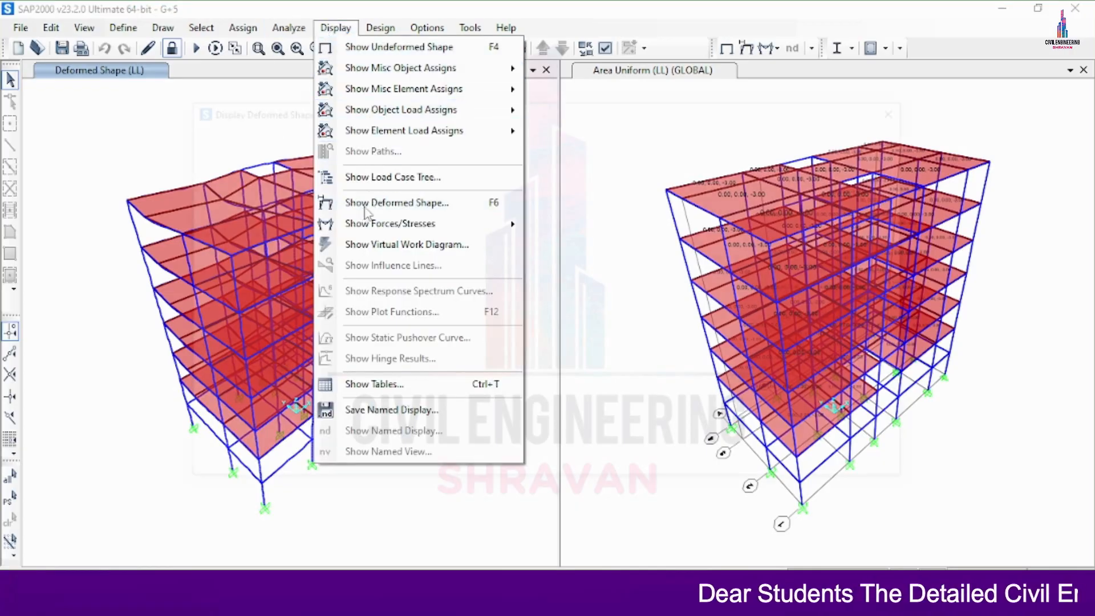
left_click(364, 207)
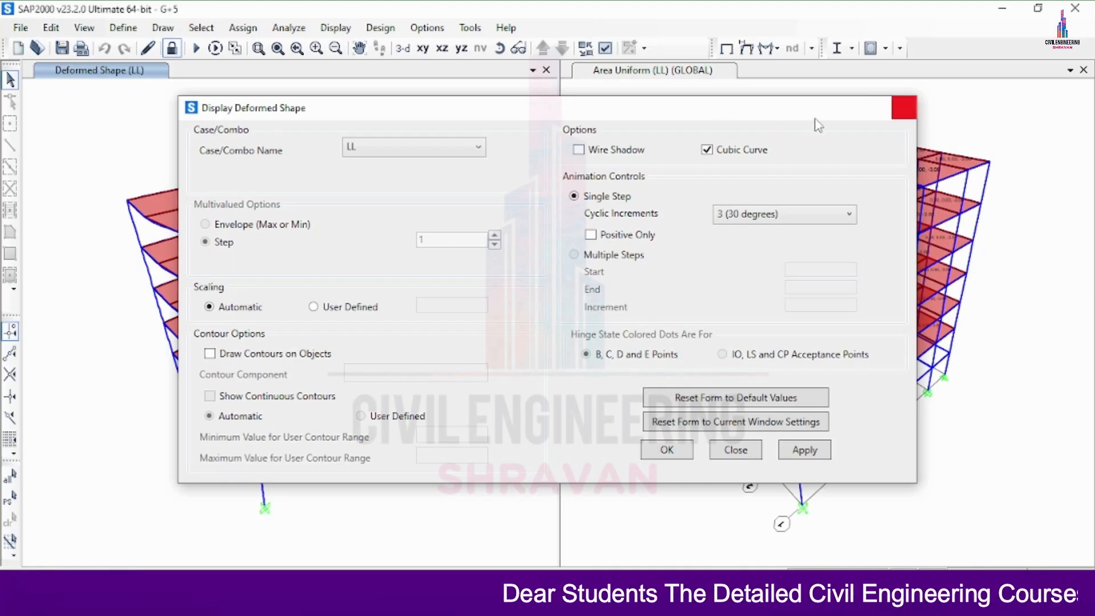
left_click(904, 108)
Display the frame Shear 2-2 force diagram for the DEAD case with automatic scaling and filled diagrams, keeping the model in view
left_click(336, 28)
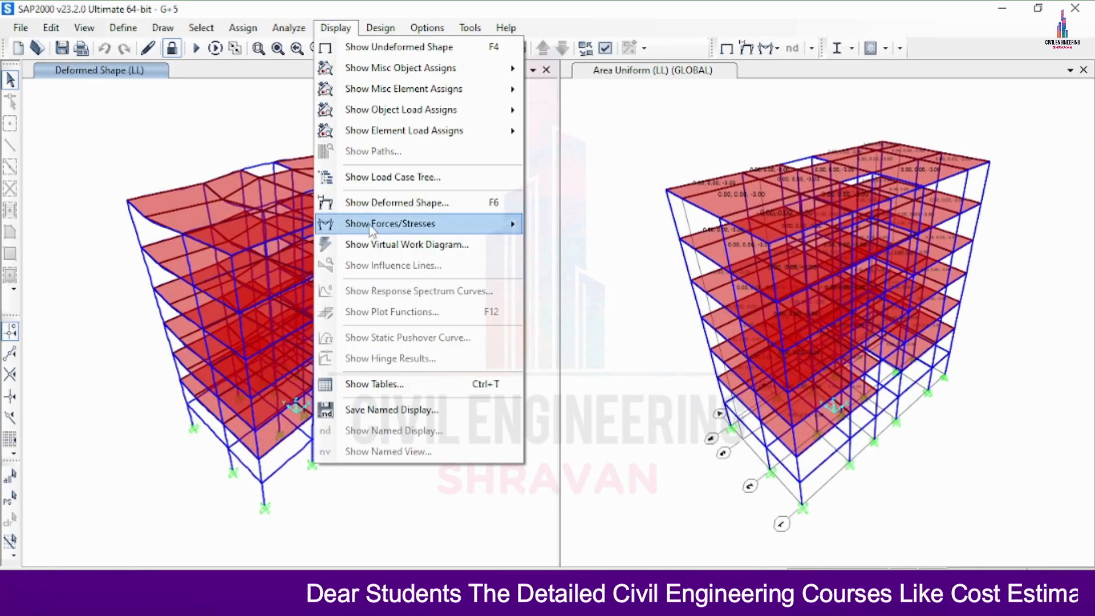
left_click(577, 268)
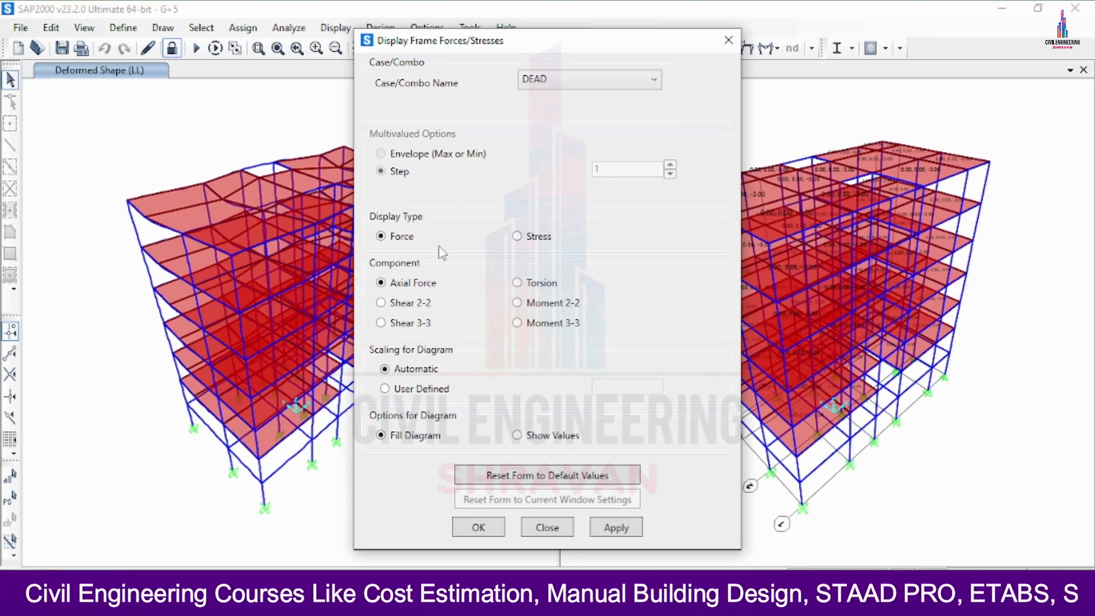
left_click(422, 303)
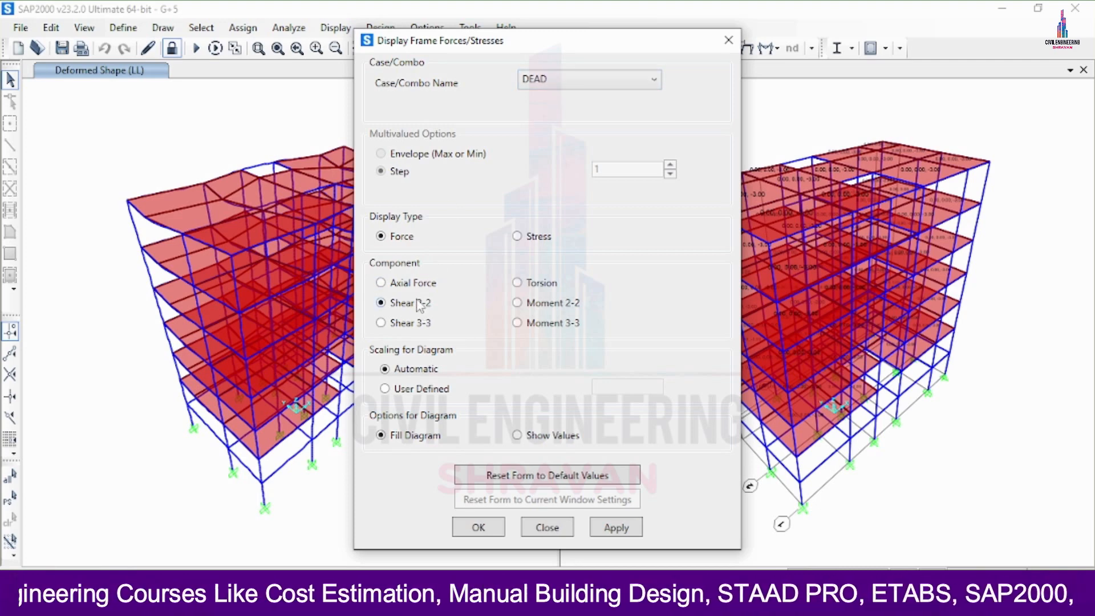
left_click(619, 528)
left_click_drag(456, 40, 676, 12)
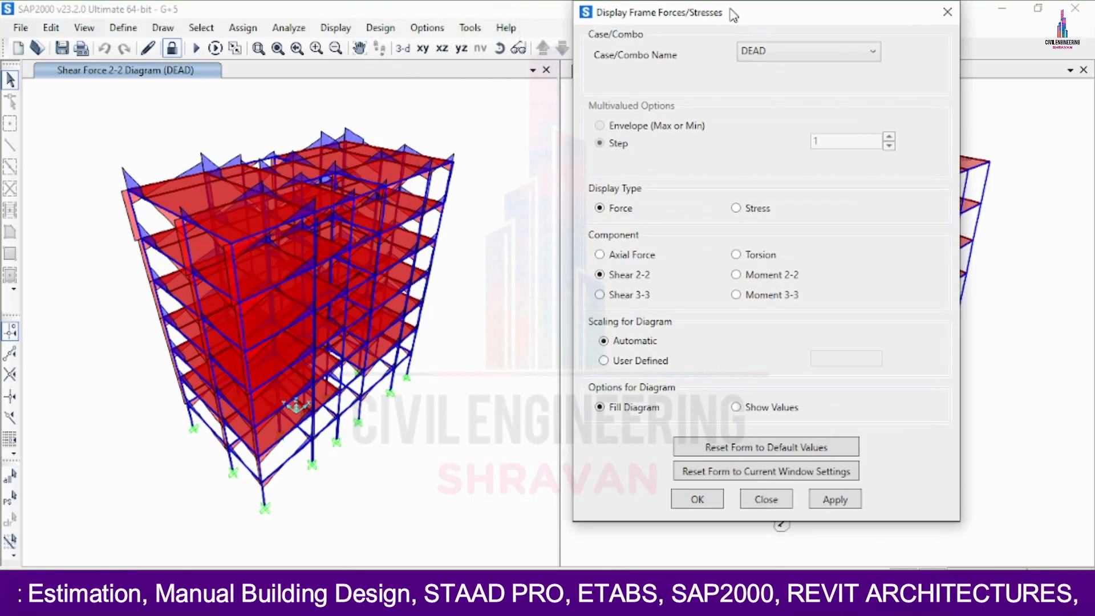
Display the frame torsion diagram and the Moment 3-3 diagram for the DEAD case
left_click(741, 255)
left_click(836, 499)
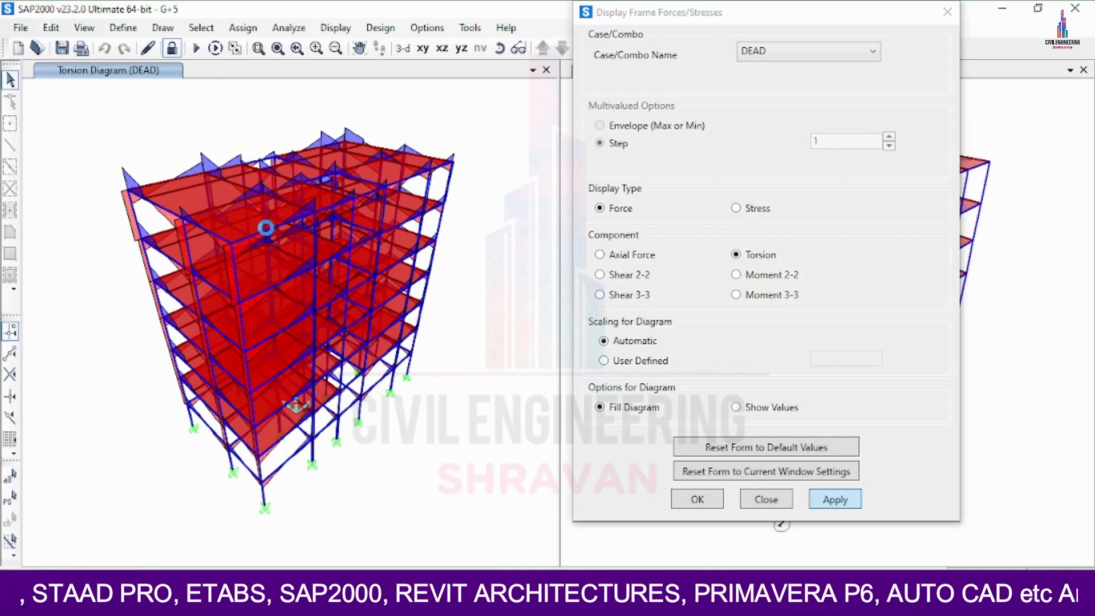
left_click(738, 295)
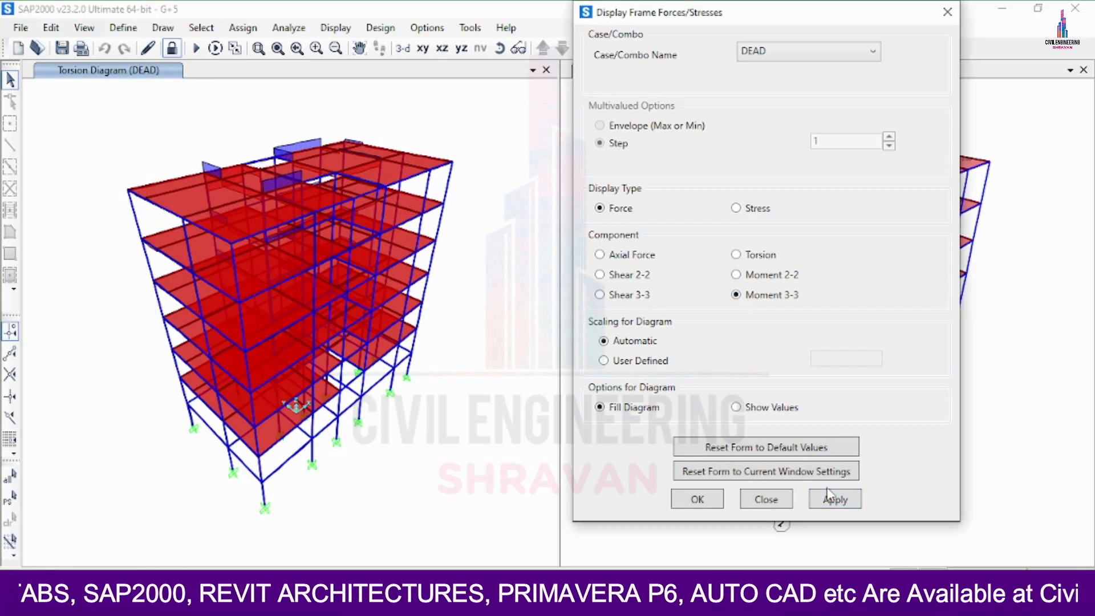
left_click(829, 502)
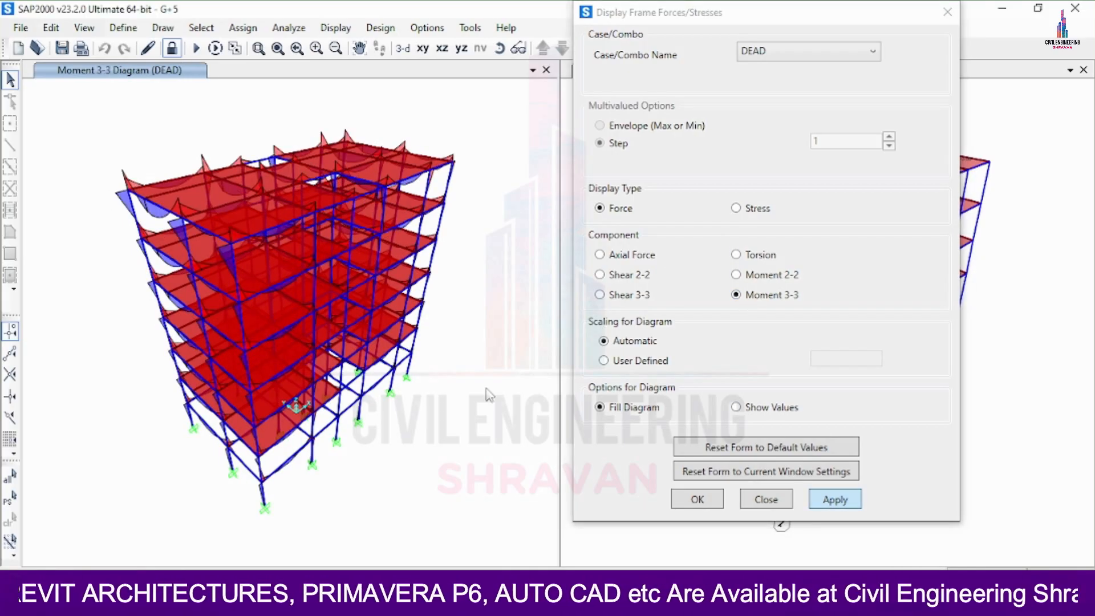
Display the frame Shear 3-3 force diagram for the DEAD case and finish the force display settings
left_click(600, 295)
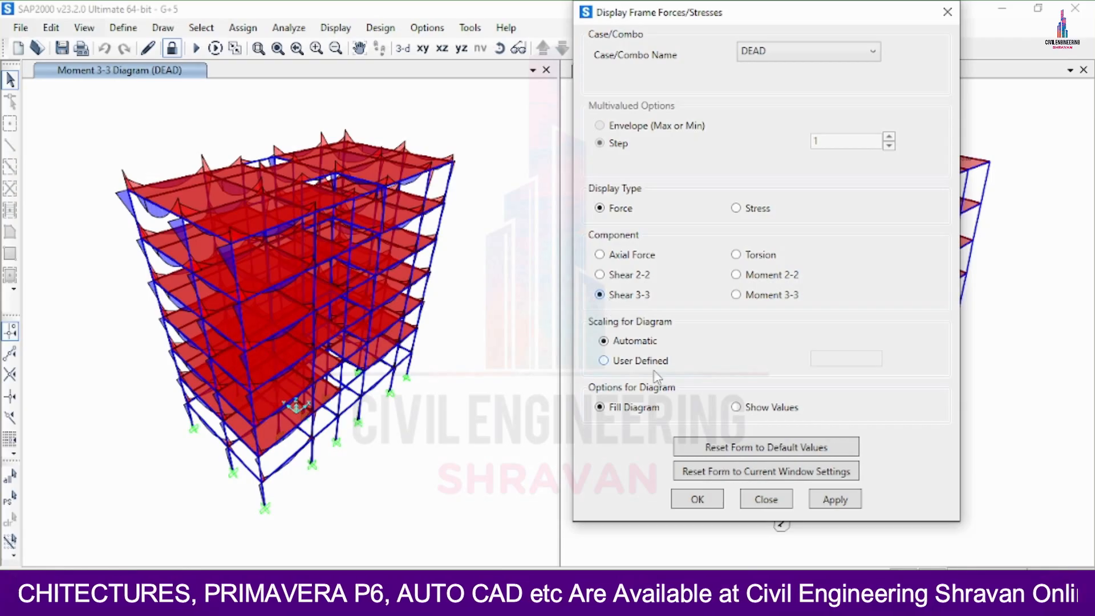
left_click(835, 502)
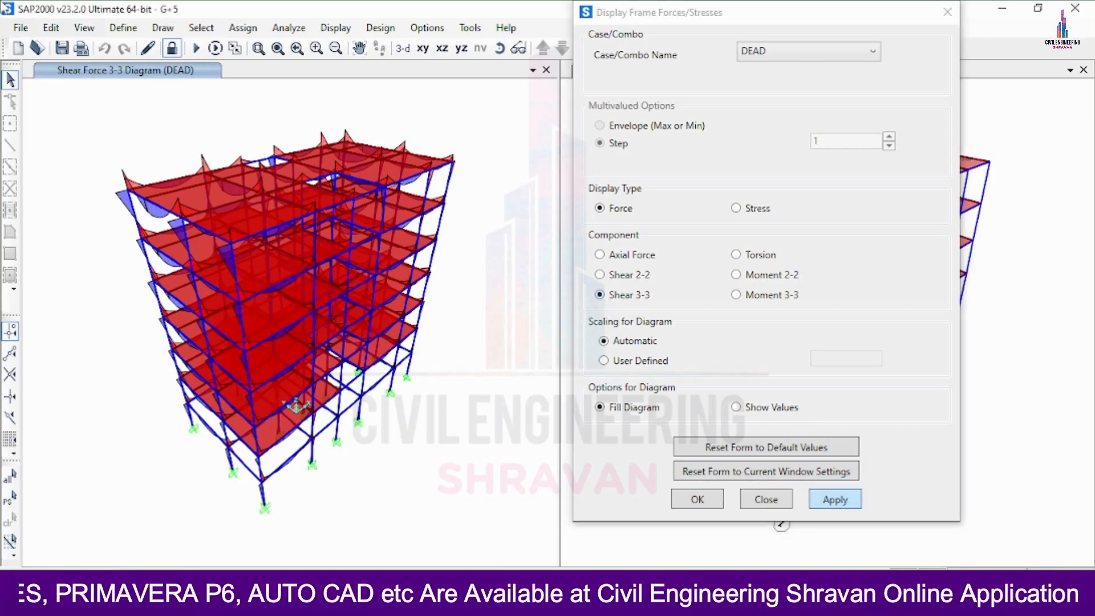
left_click(697, 500)
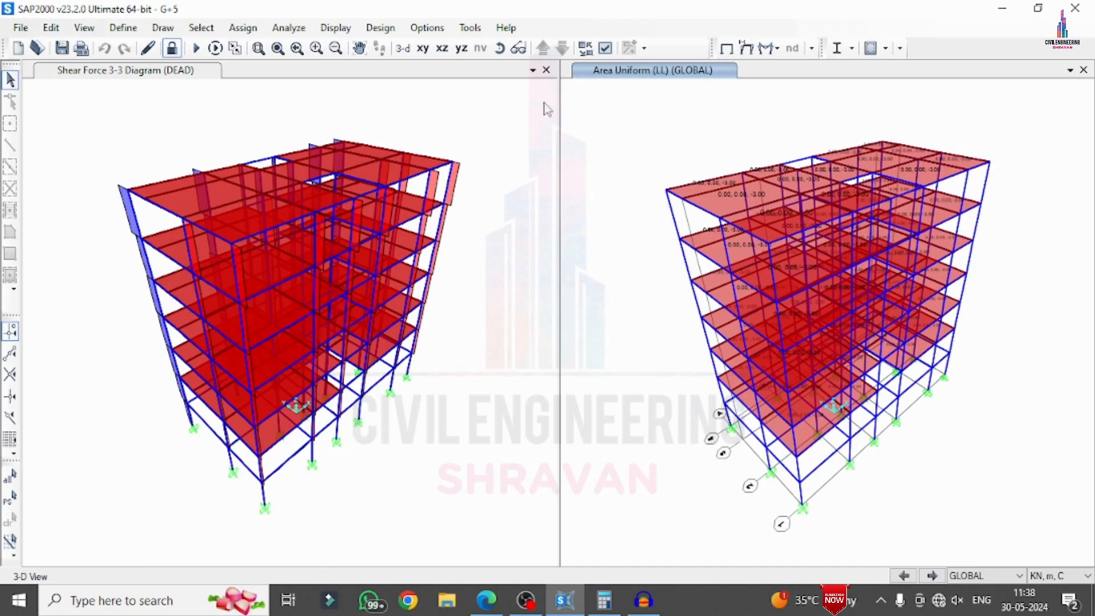
Set the concrete frame design code to Indian IS 456-2000 in the design preferences
left_click(396, 31)
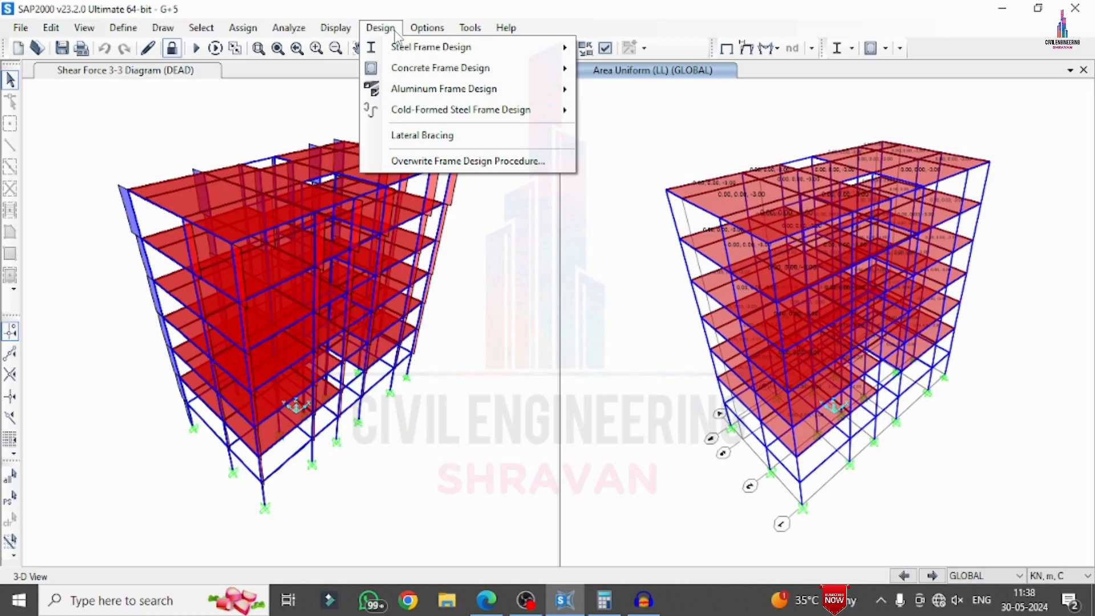
mouse_move(407, 68)
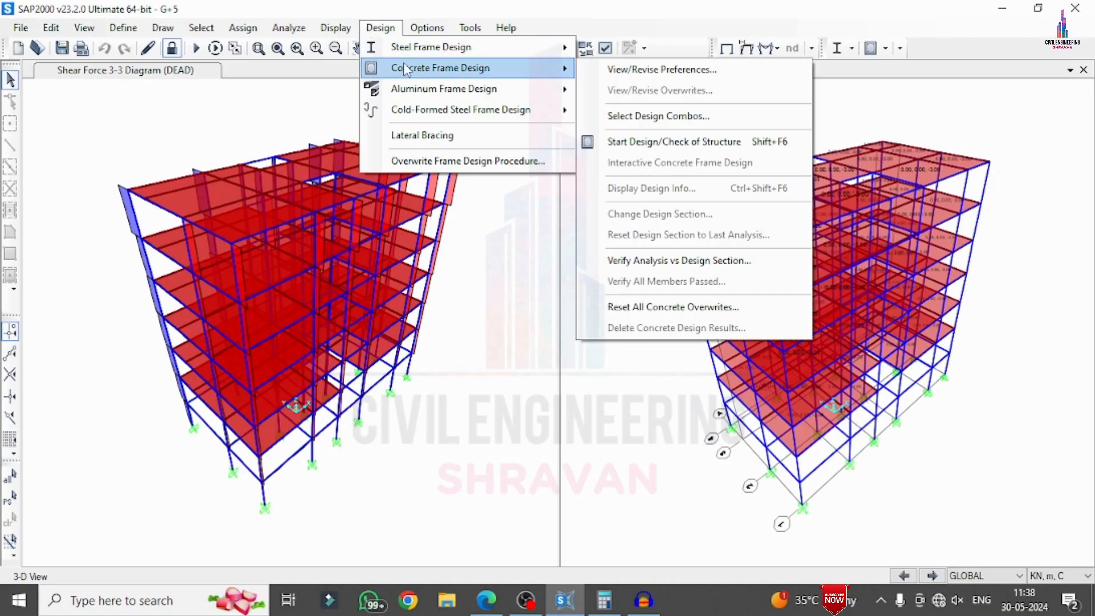
left_click(614, 74)
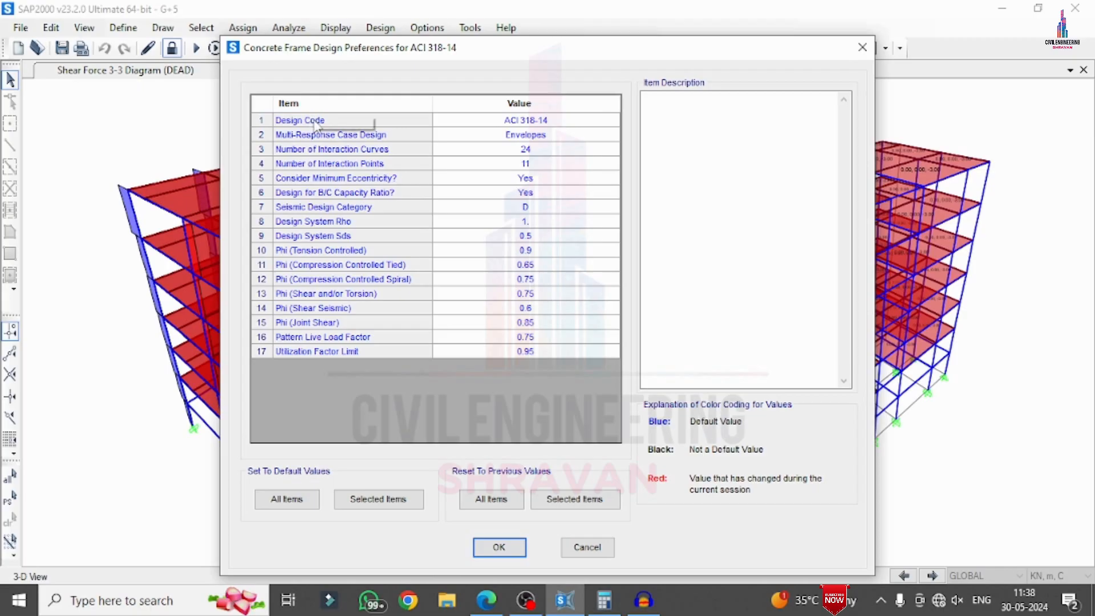
left_click(569, 124)
left_click(570, 124)
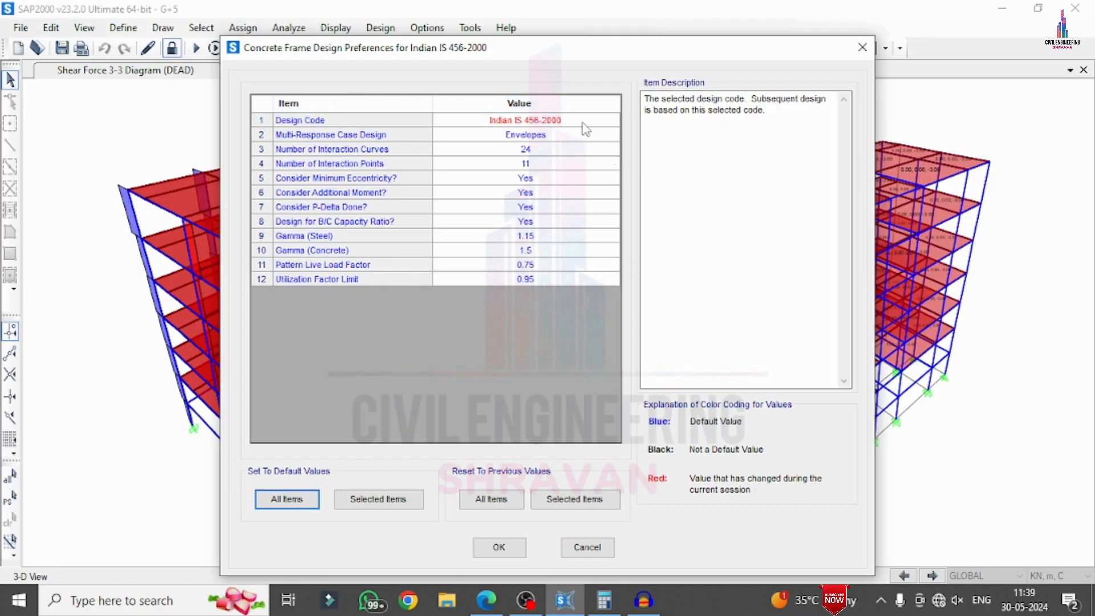
left_click(491, 550)
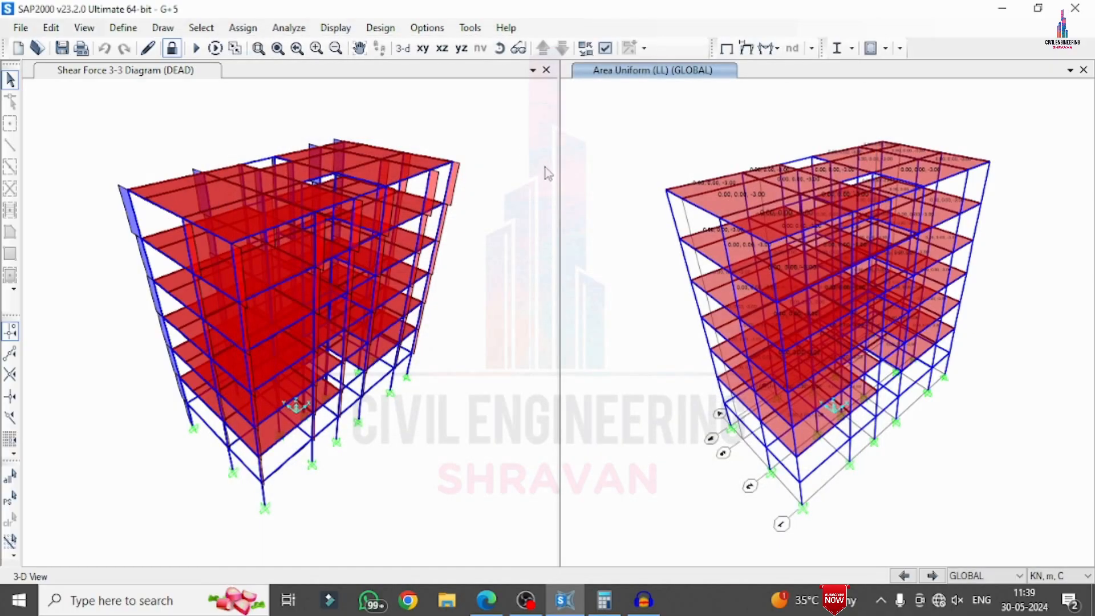
Review the Strength design load combinations for concrete frame design and accept them with automatic code-based generation enabled
left_click(380, 28)
mouse_move(403, 73)
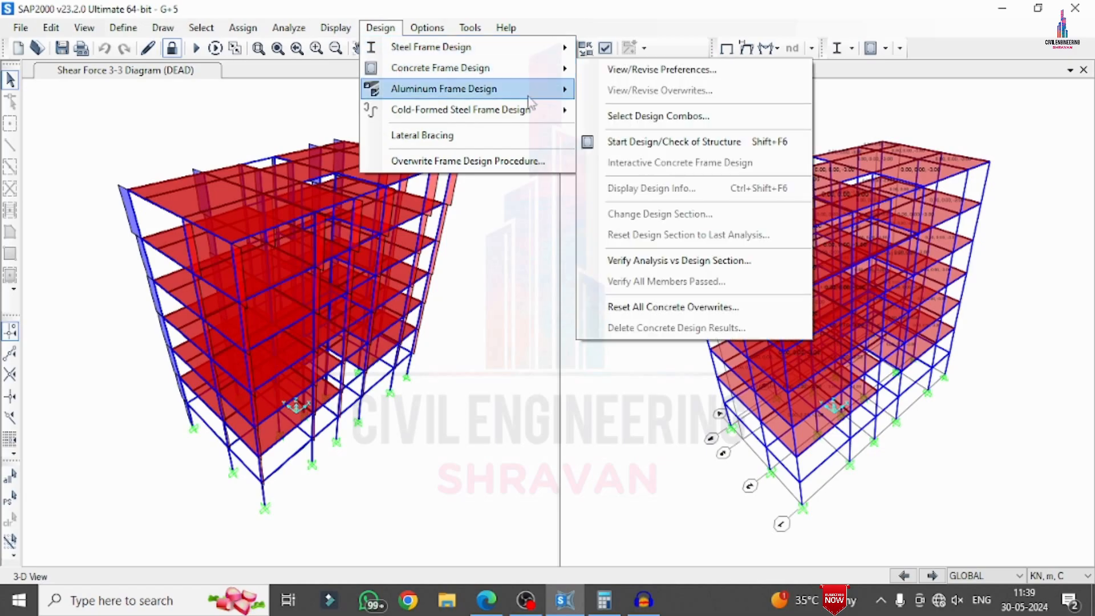
left_click(661, 117)
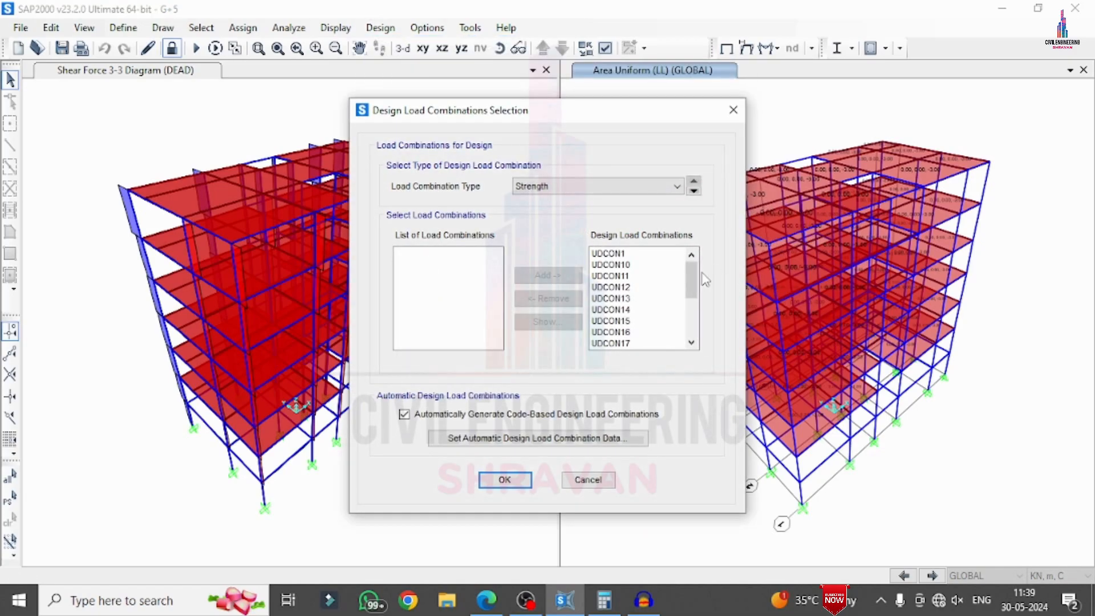
mouse_move(693, 275)
left_mouse_down()
mouse_move(693, 328)
mouse_move(693, 272)
left_mouse_up()
left_click(500, 481)
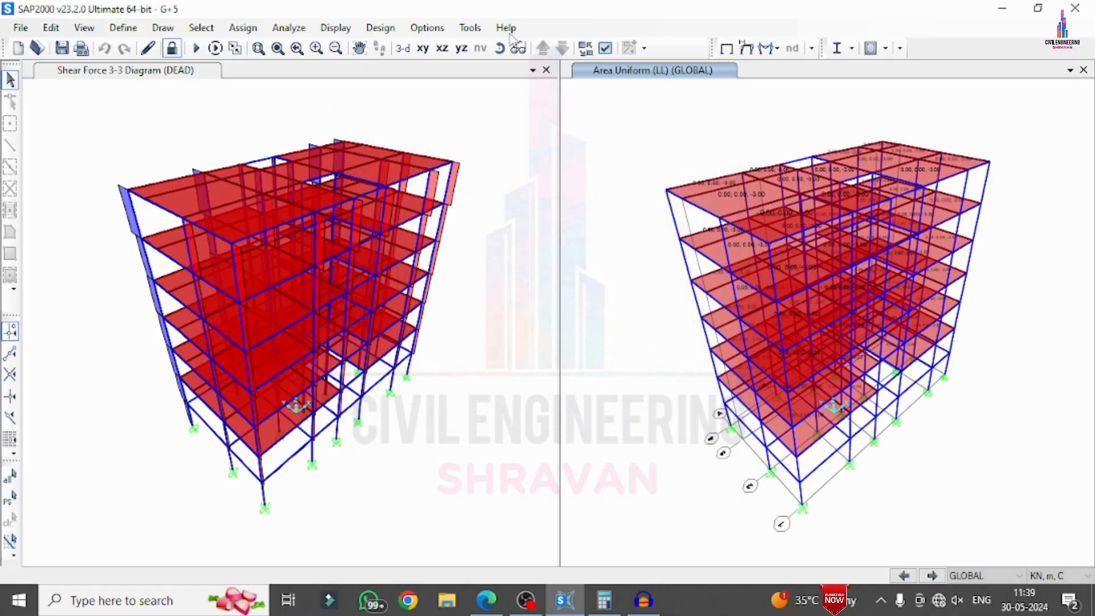
Run the concrete frame design check of the structure and inspect the longitudinal reinforcing areas at the roof corner
left_click(396, 30)
mouse_move(425, 73)
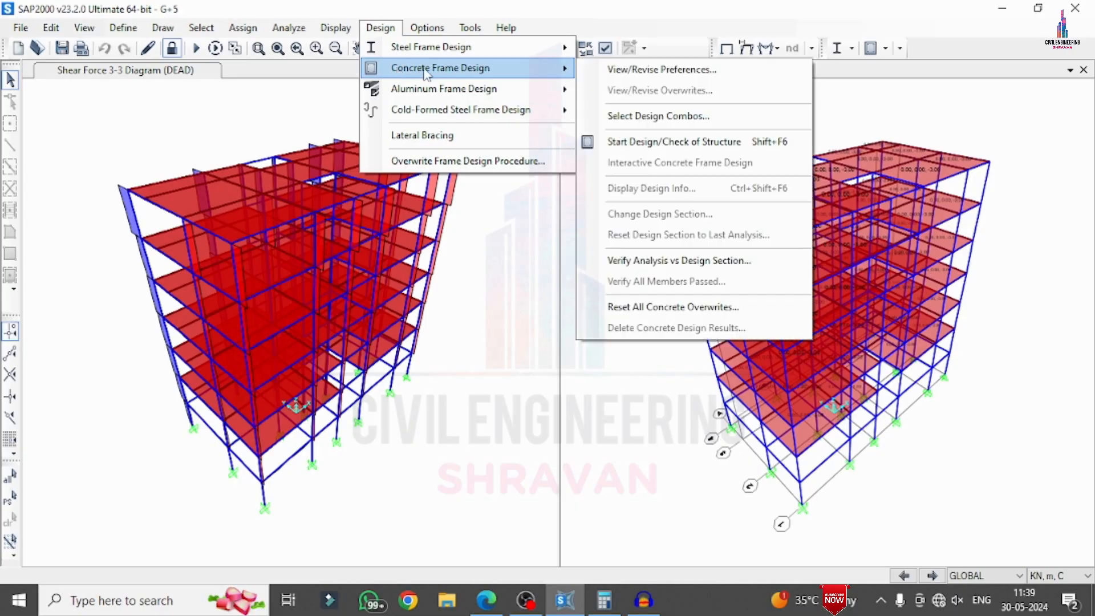
left_click(664, 143)
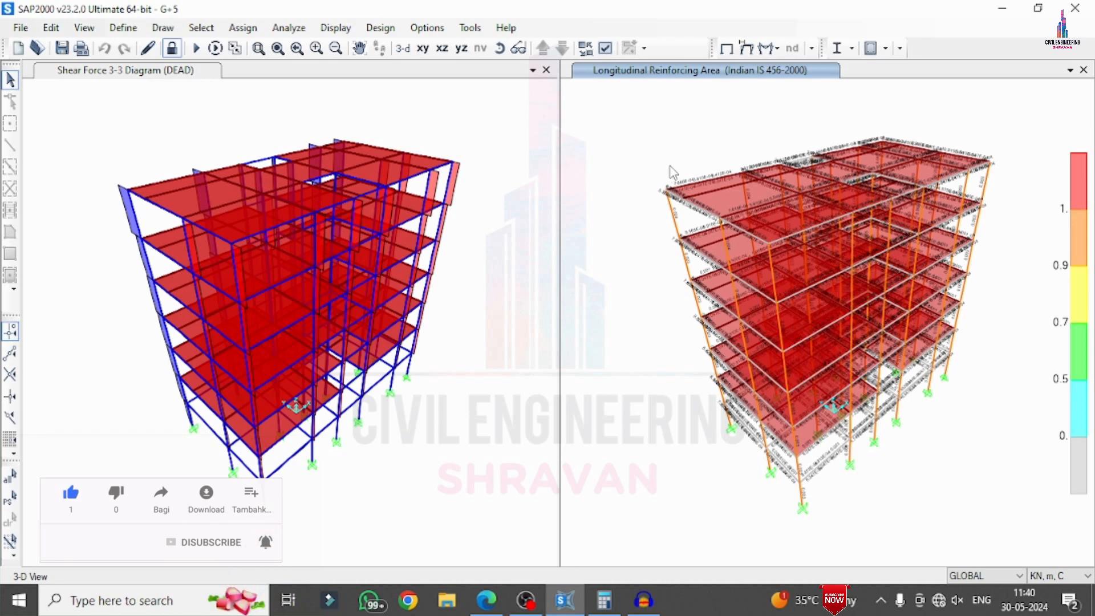
scroll(669, 159, "up", 6)
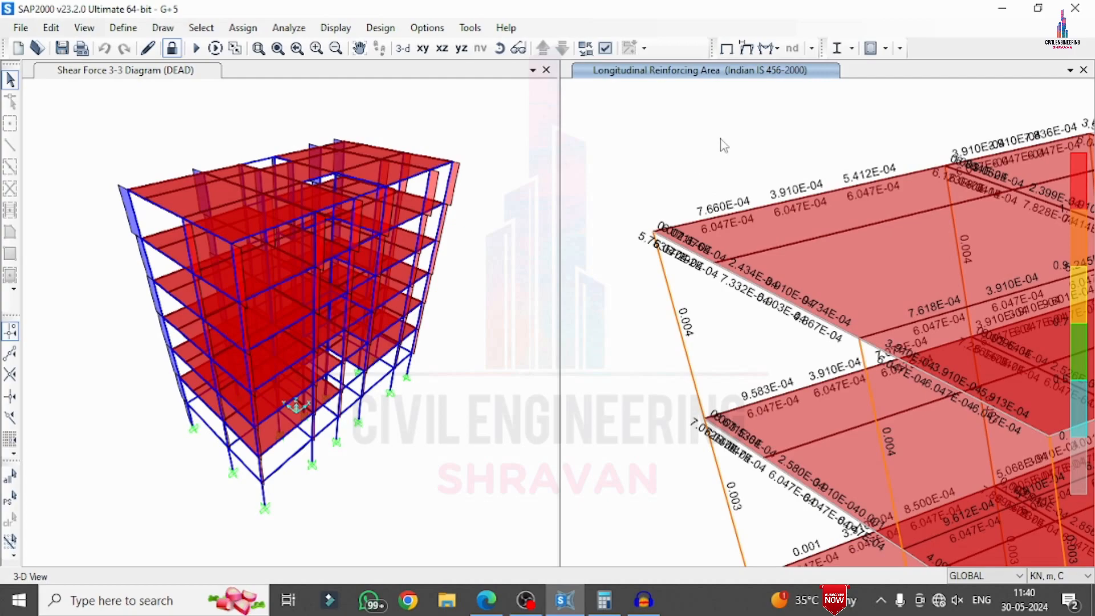
Show Rebar Percentage as the concrete design output on the frame members
left_click(380, 27)
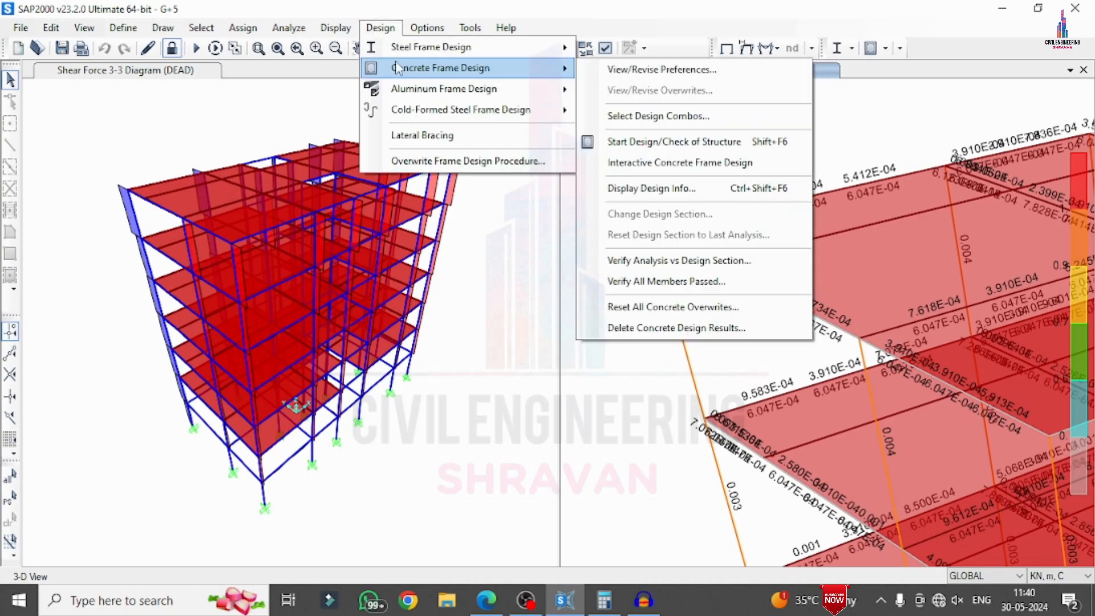
mouse_move(388, 68)
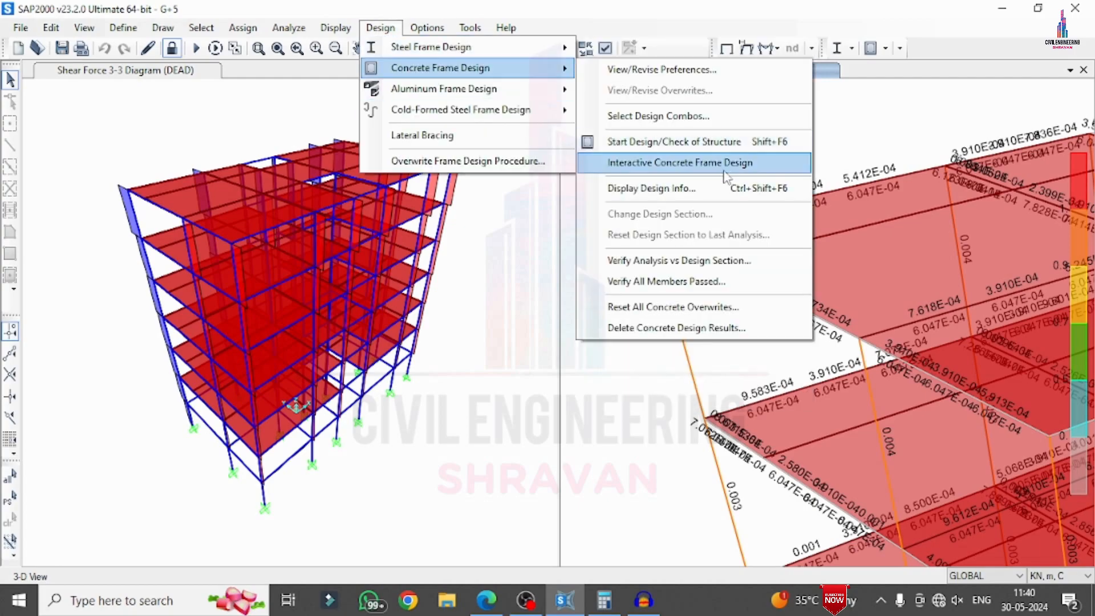
left_click(696, 197)
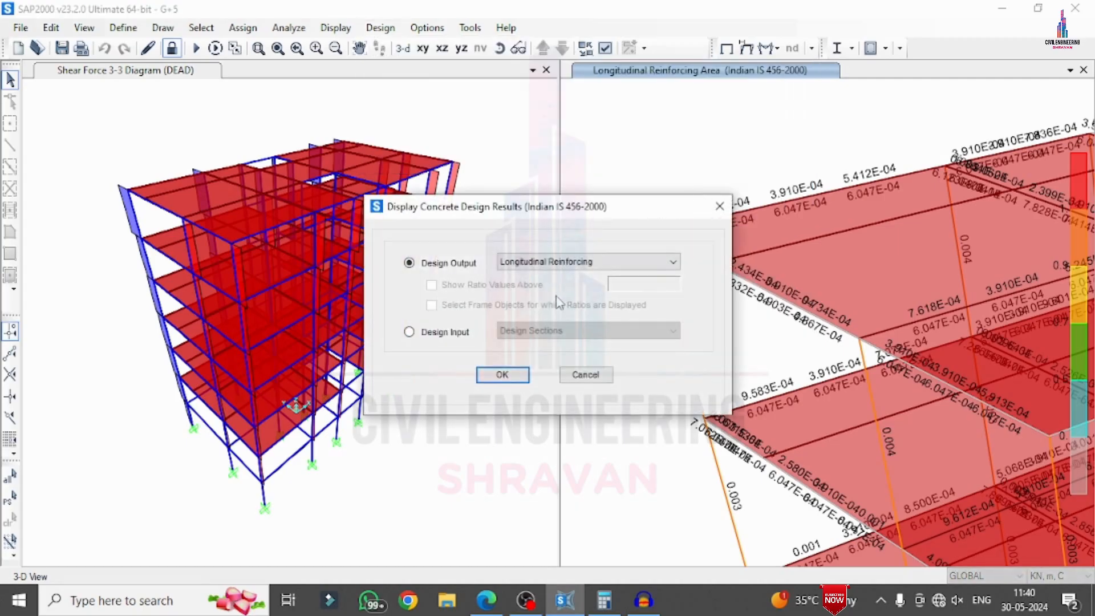
left_click(506, 264)
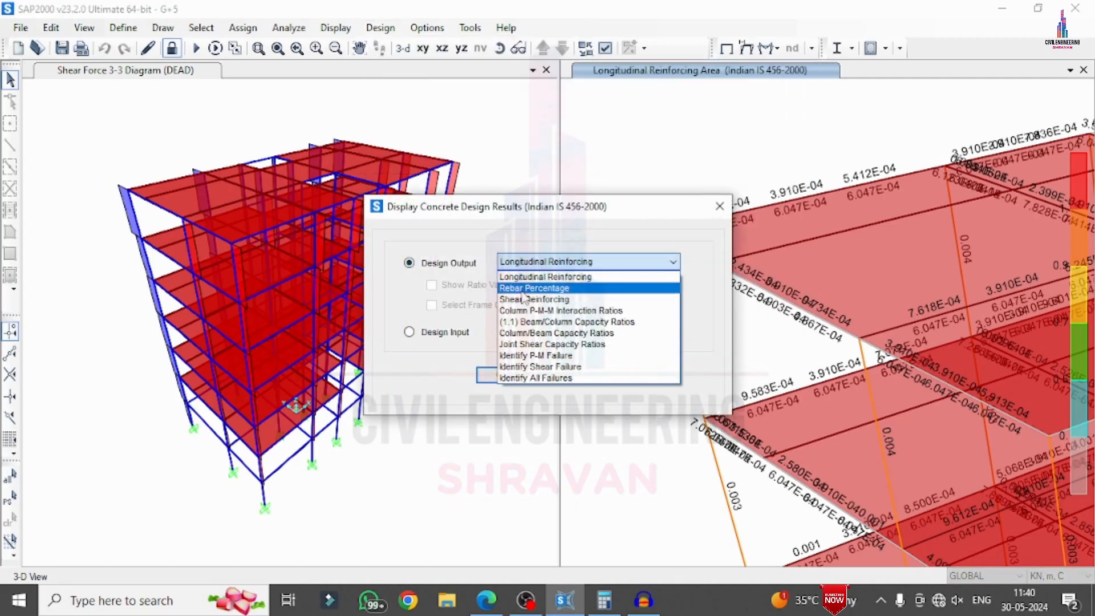
left_click(522, 289)
left_click(499, 374)
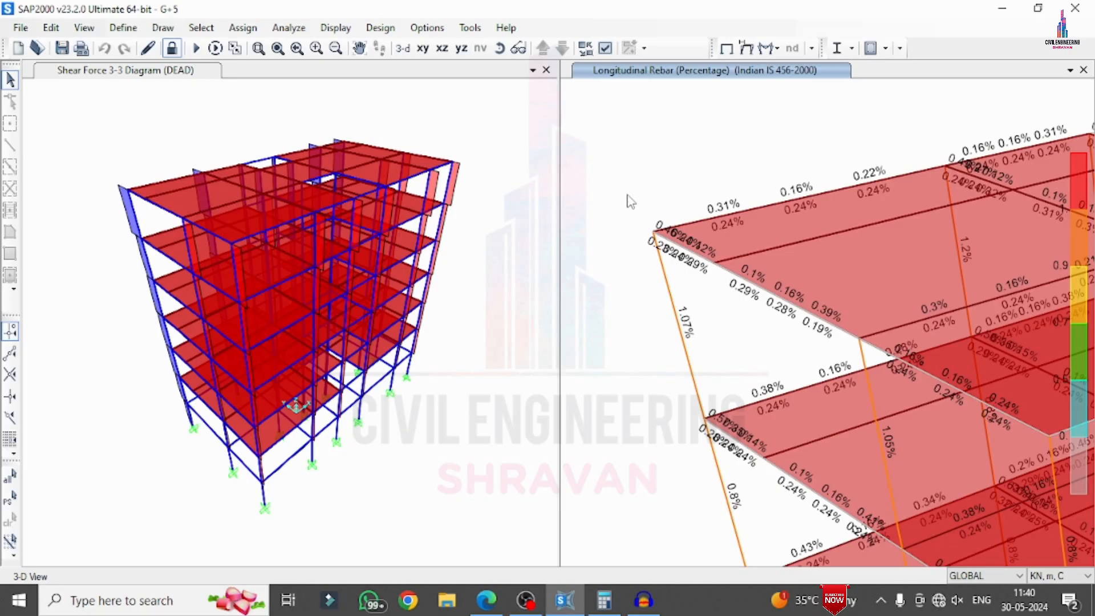
Open the concrete beam design information for the roof edge beam at the building's corner
scroll(638, 165, "down", 4)
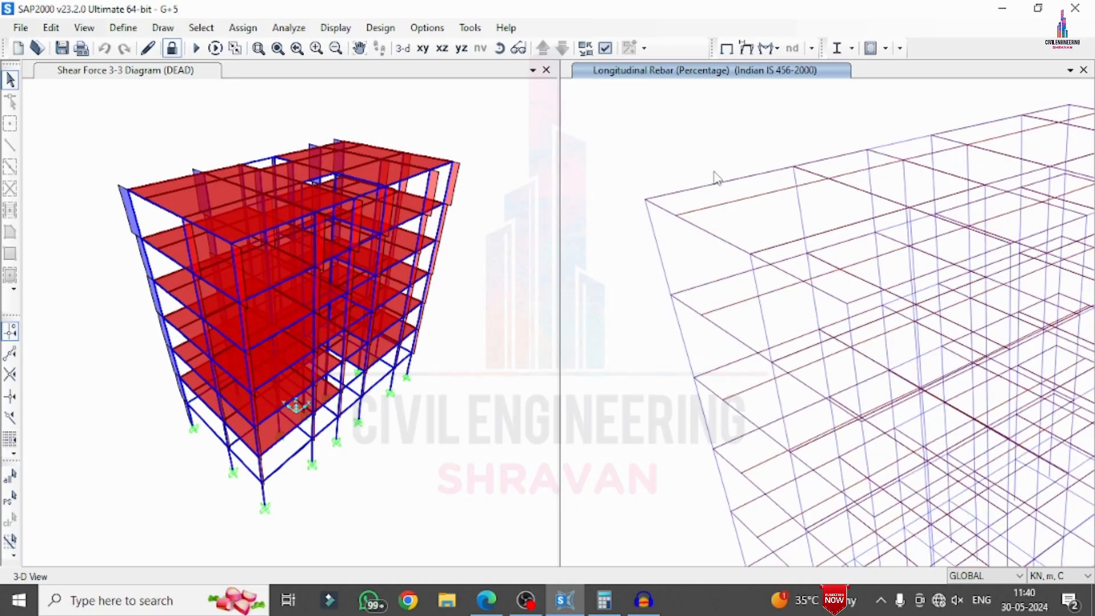
scroll(707, 177, "down", 3)
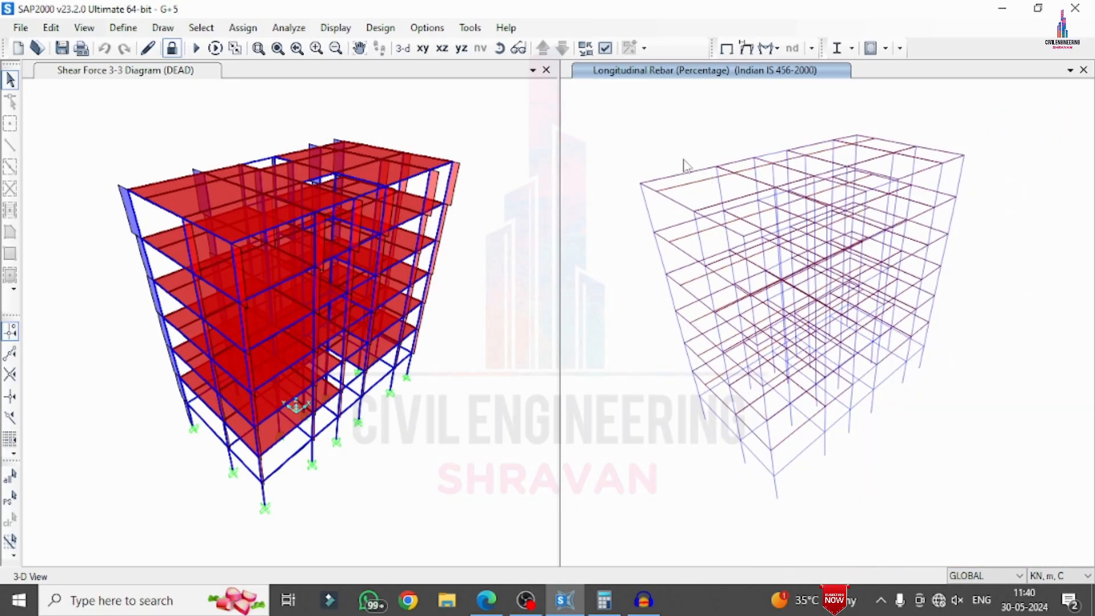
left_click(670, 178)
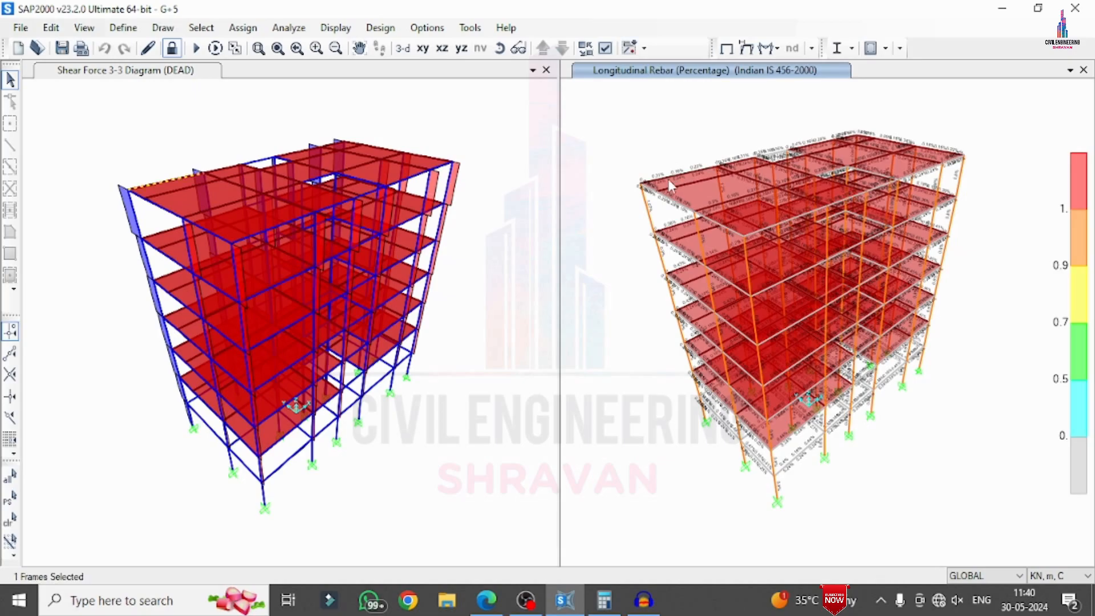
left_click(669, 180)
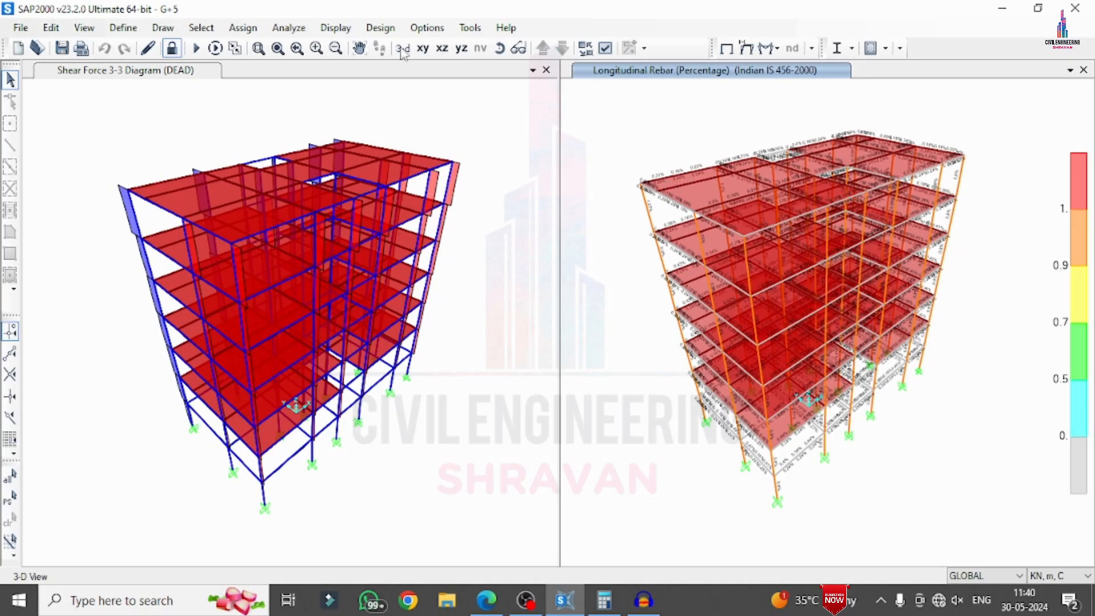
left_click(258, 48)
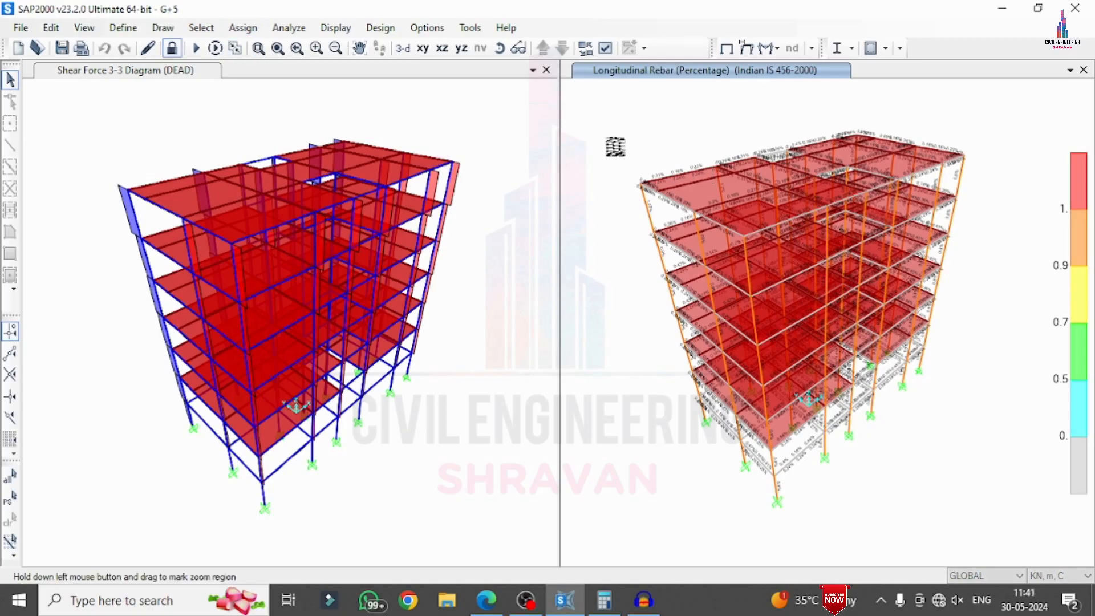
left_click_drag(607, 138, 743, 219)
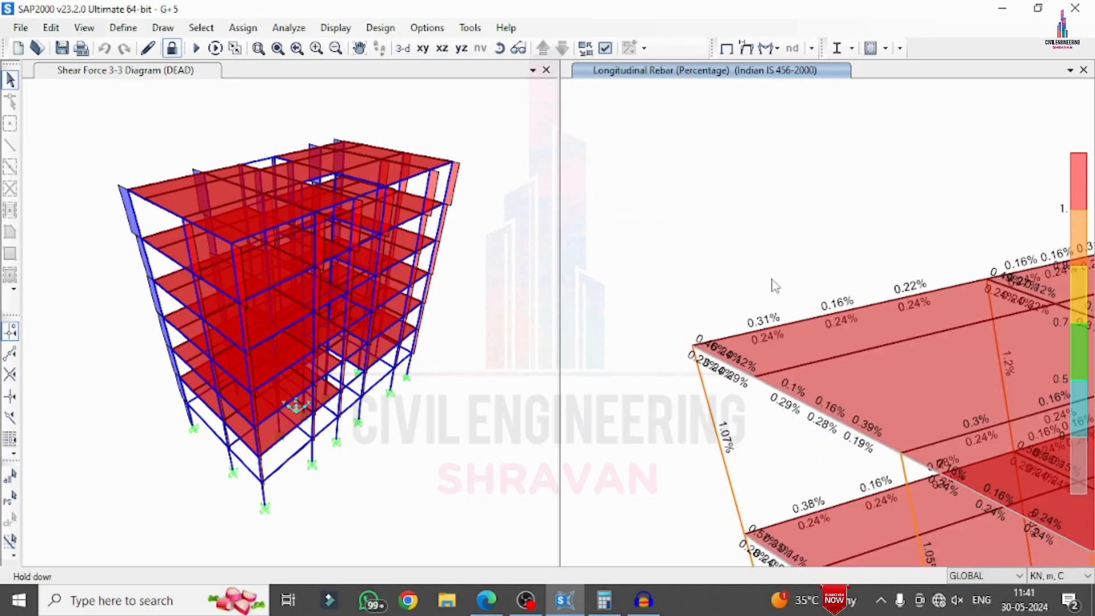
left_click(814, 317)
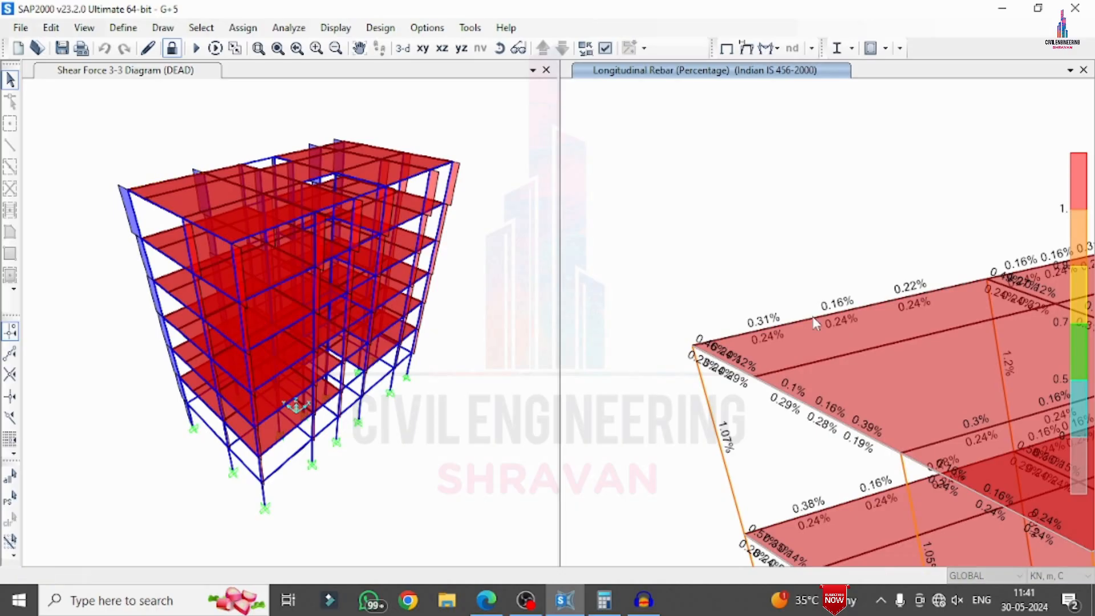
right_click(813, 316)
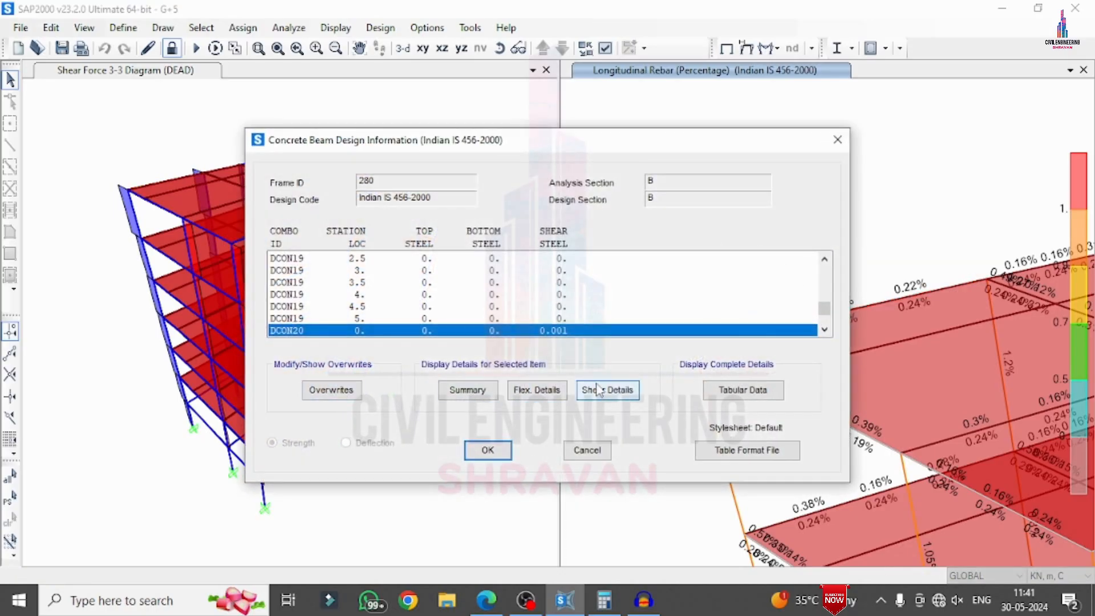
Review the design summary of the roof edge beam for the preselected load combination DCON20
left_click(467, 391)
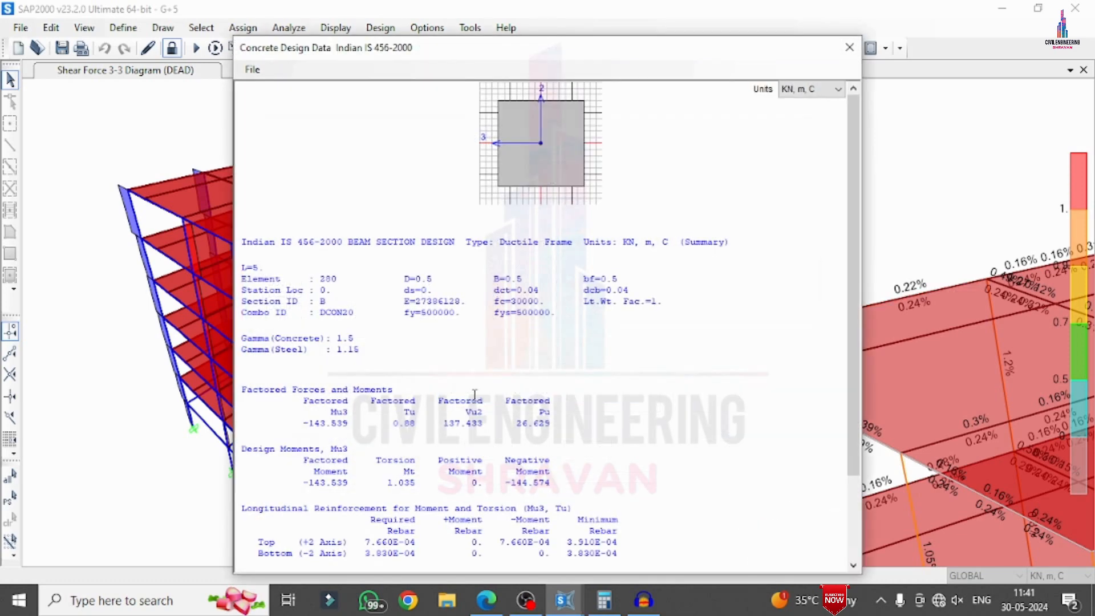
scroll(700, 264, "down", 3)
scroll(700, 264, "up", 3)
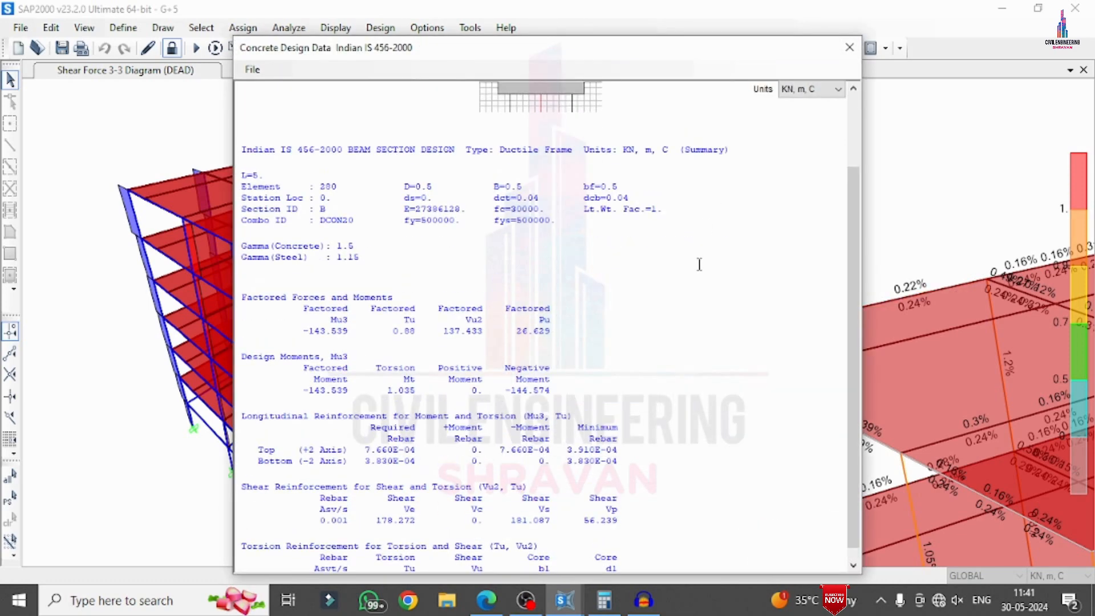
left_click(849, 47)
Review the flexural design details of the roof edge beam for the same combination
left_click(536, 391)
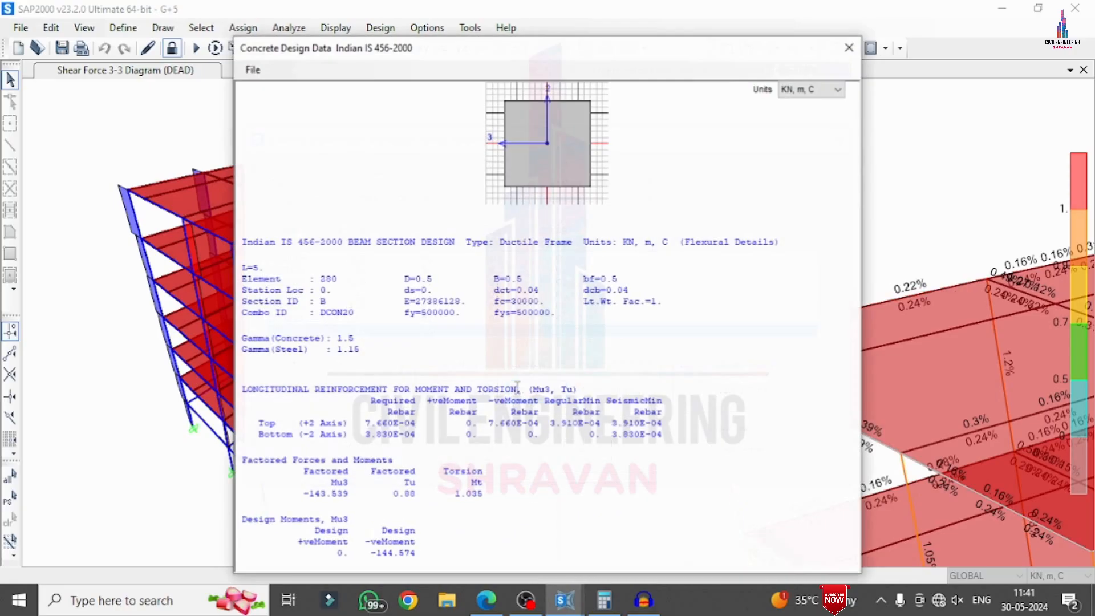
left_click(567, 196)
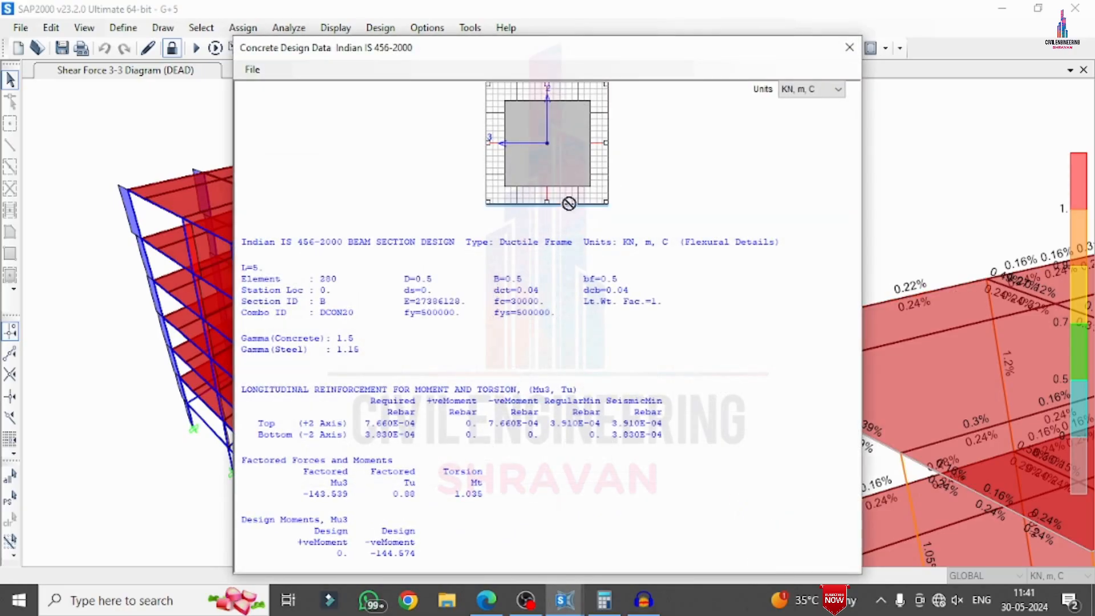
left_click(670, 166)
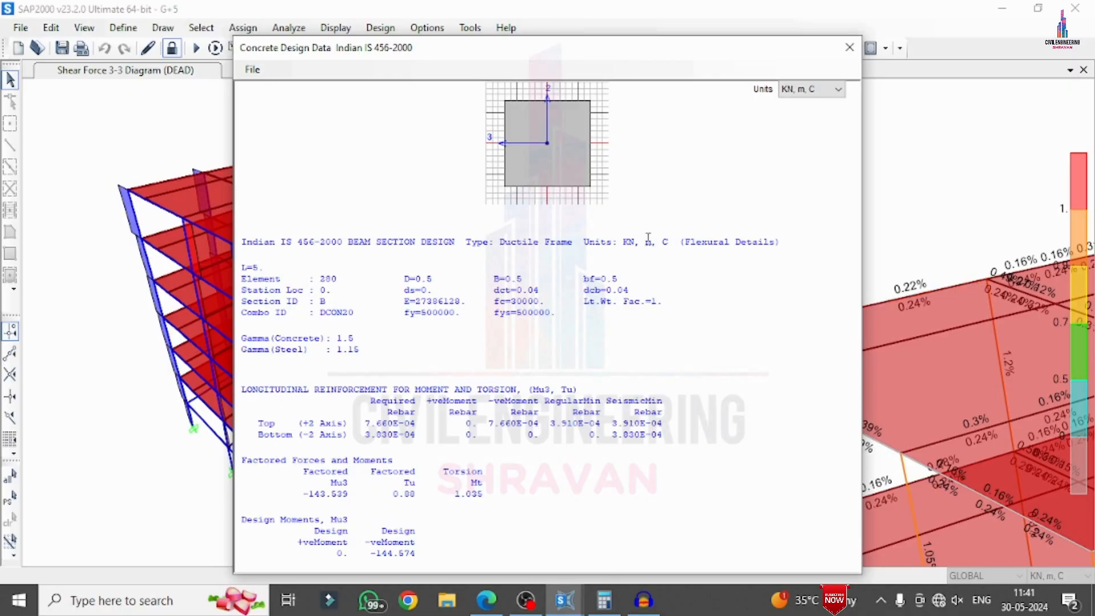
left_click(849, 47)
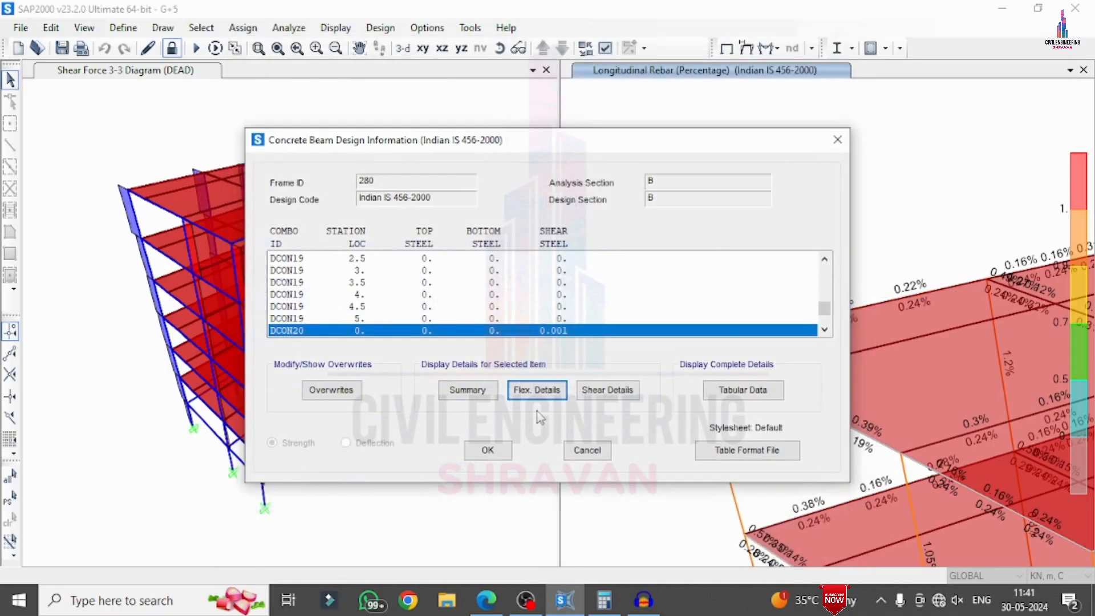
Review the shear design details of the roof edge beam and close its design information
left_click(602, 390)
scroll(603, 351, "down", 5)
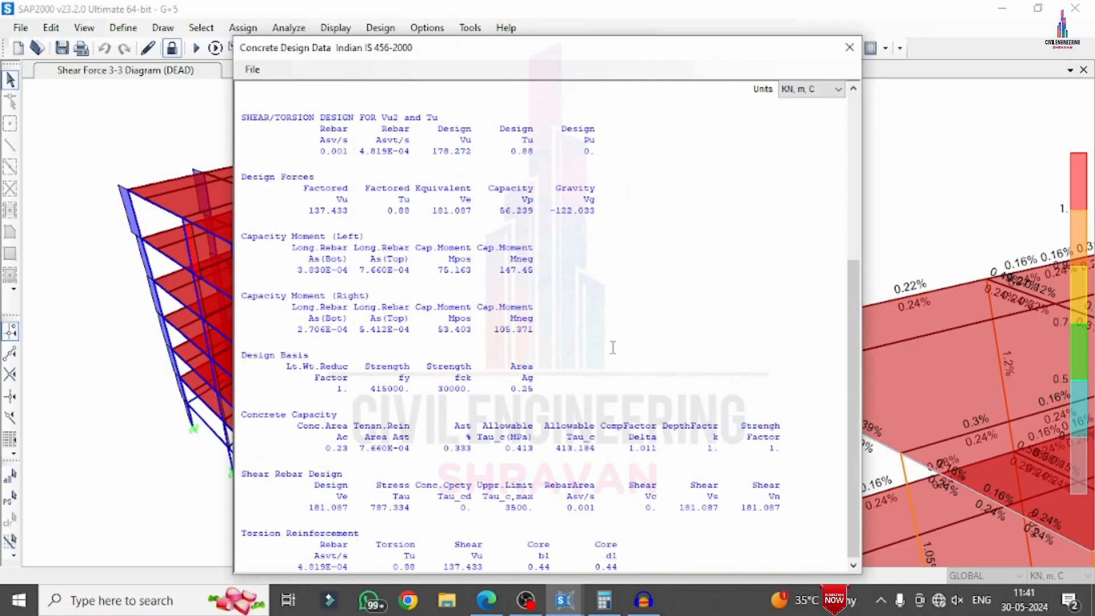
scroll(603, 351, "up", 5)
scroll(606, 332, "down", 5)
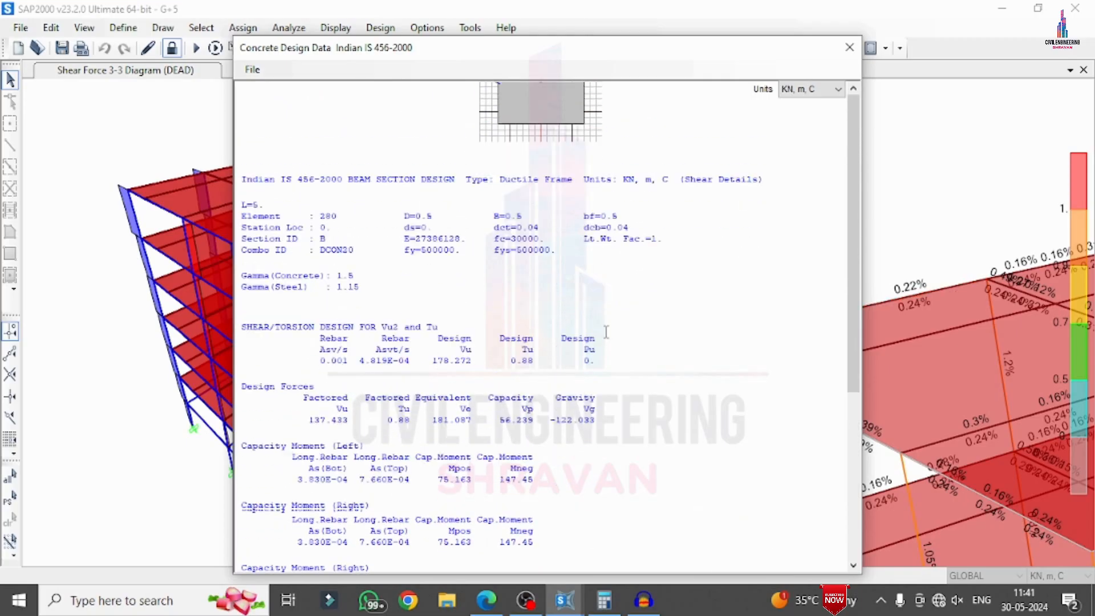
left_click(849, 47)
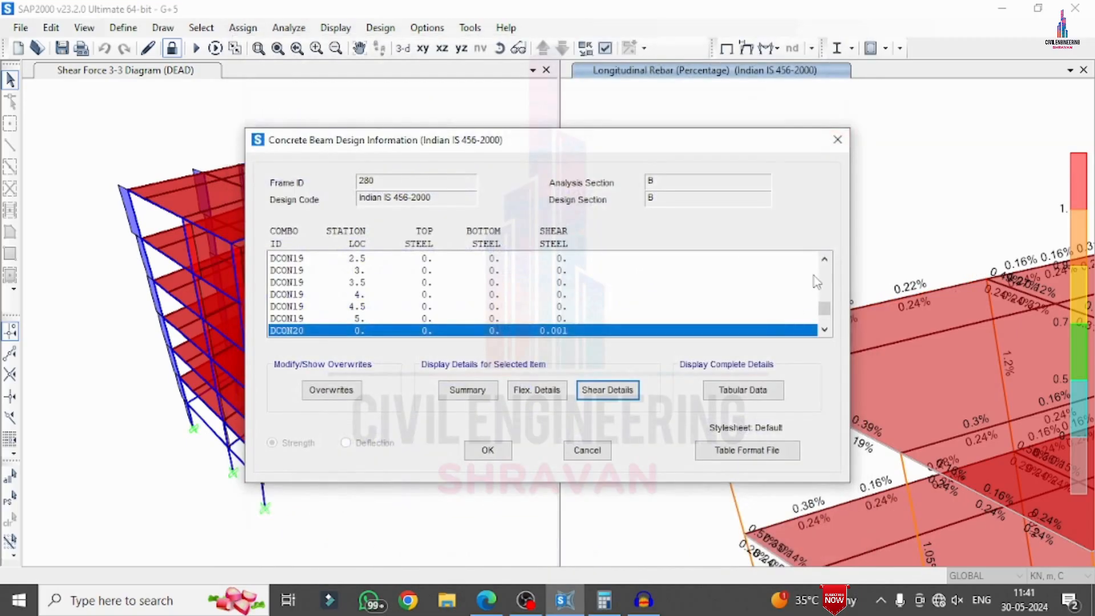
left_click(837, 139)
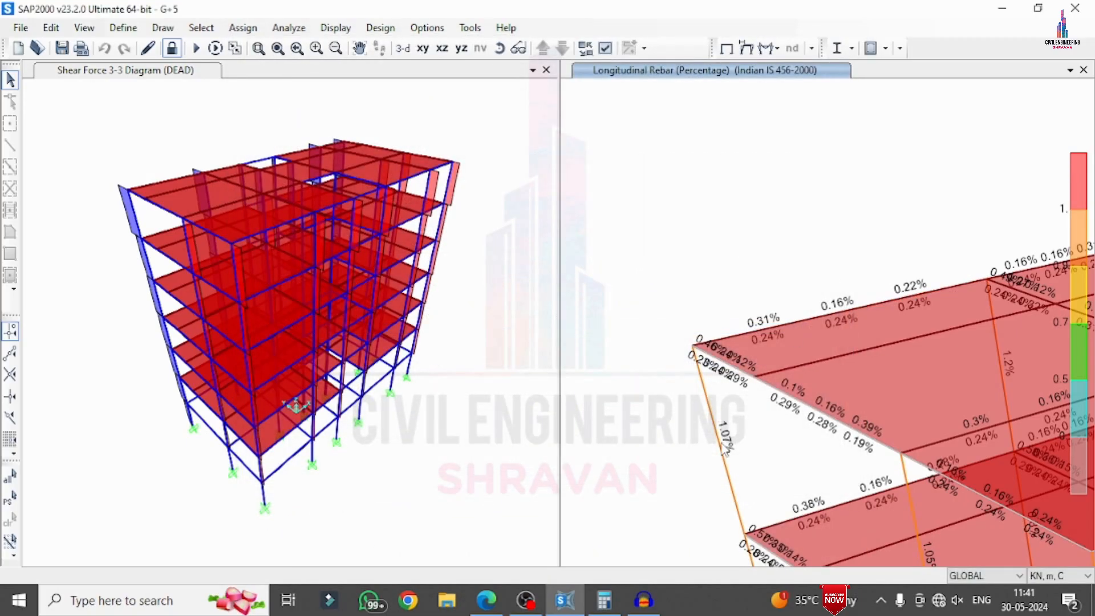
Open the design information of the top-storey corner column and review its design summary for combination UDCON16
right_click(695, 354)
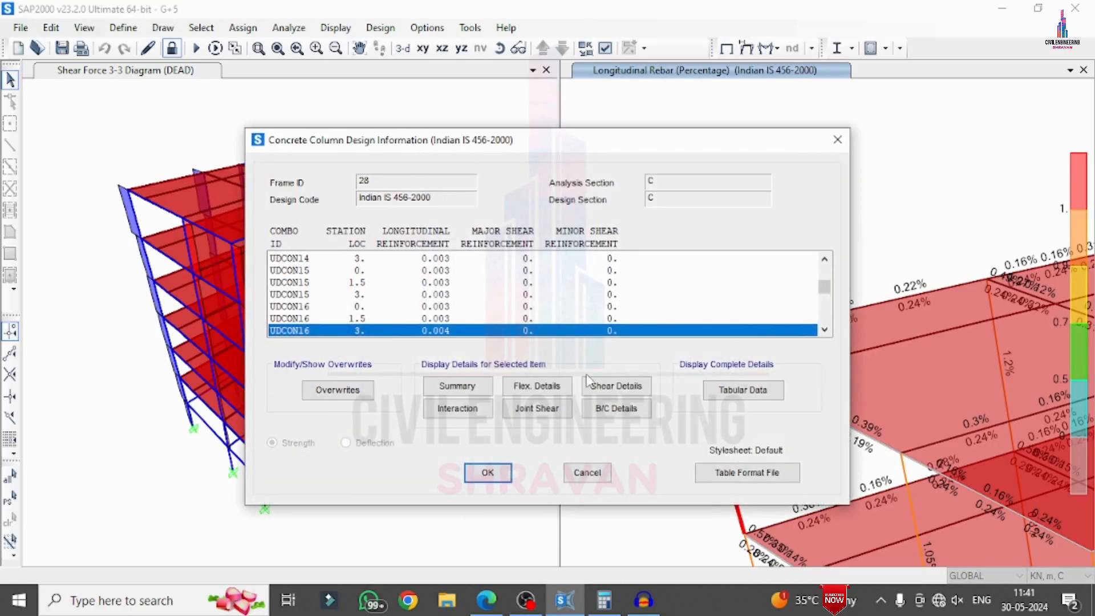
left_click(457, 386)
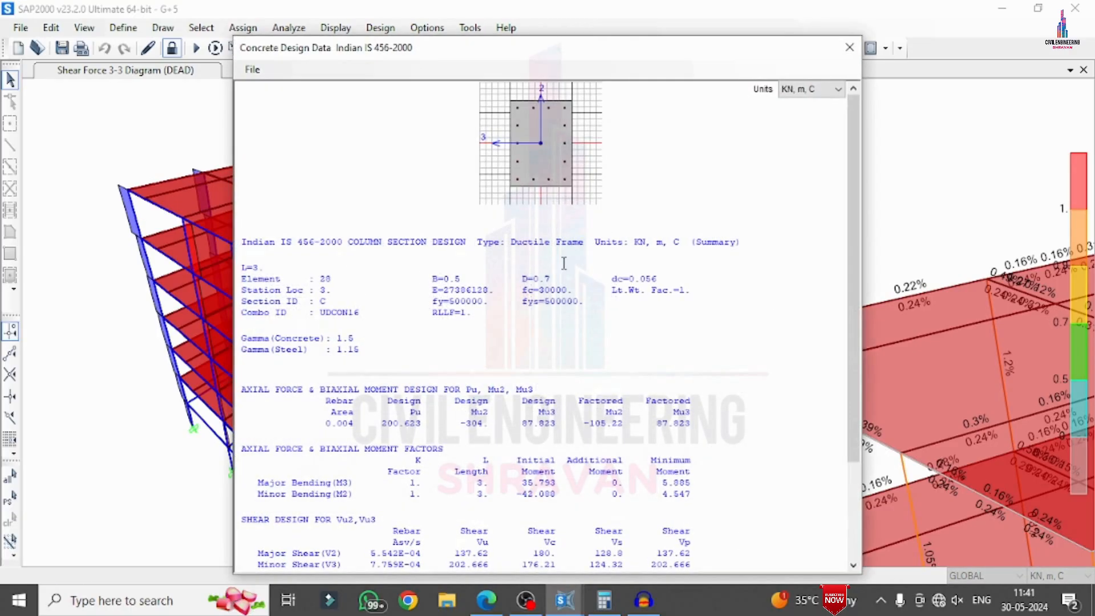
left_click_drag(850, 165, 826, 383)
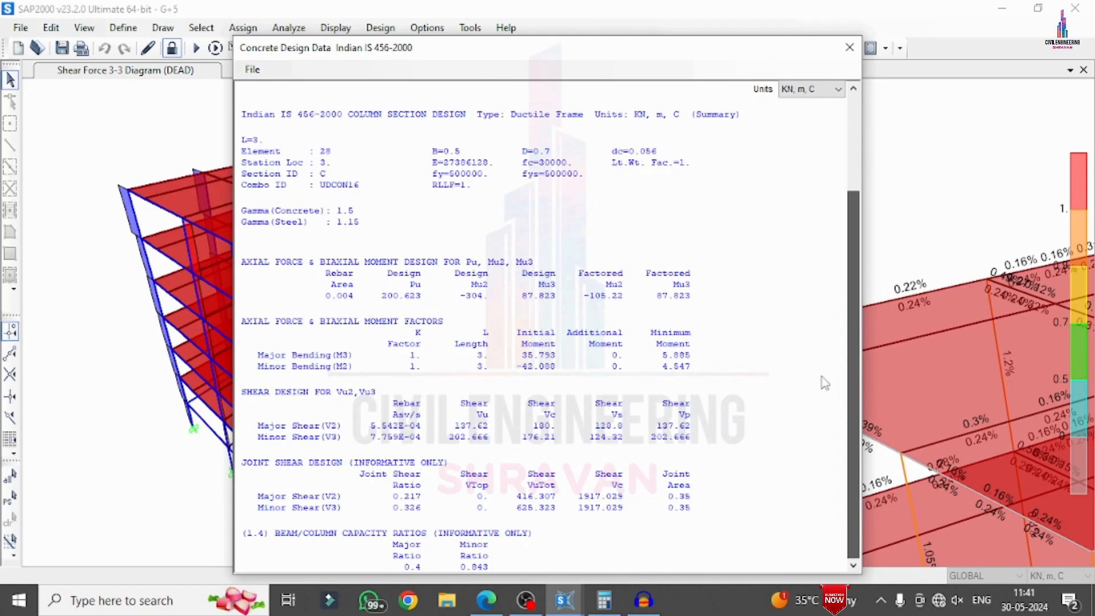
left_click_drag(838, 335, 842, 225)
left_click(849, 48)
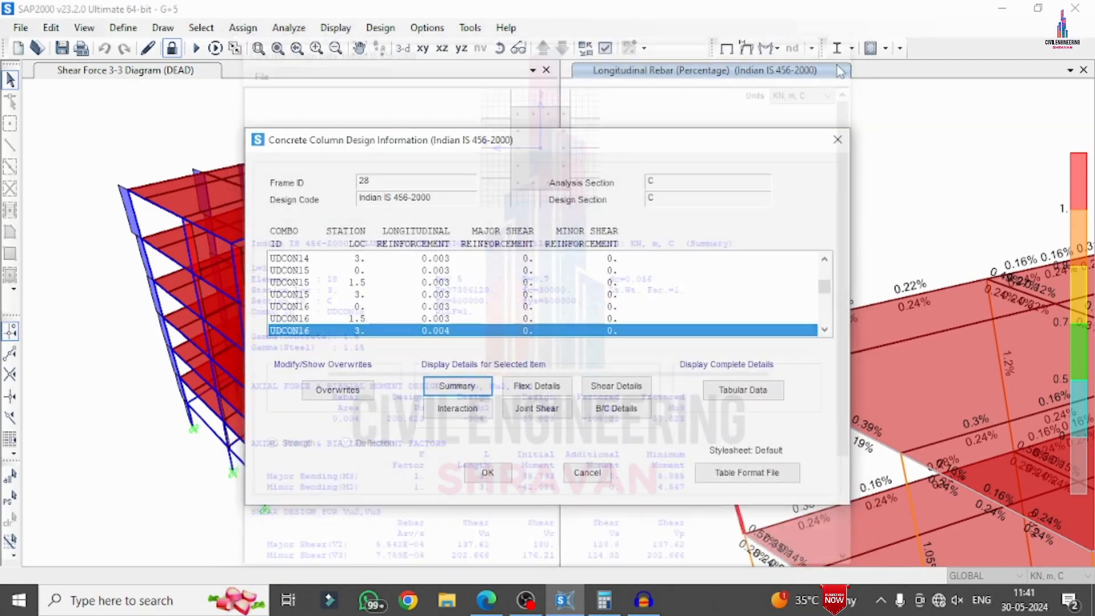
Review the flexural and shear design details of the top-storey corner column
left_click(531, 386)
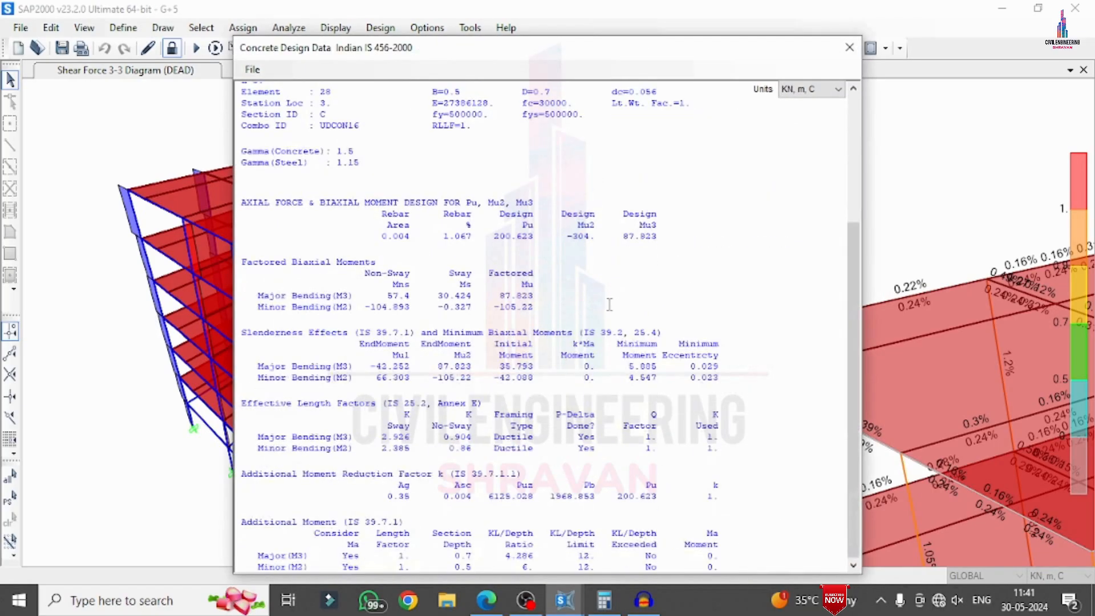
left_click(850, 47)
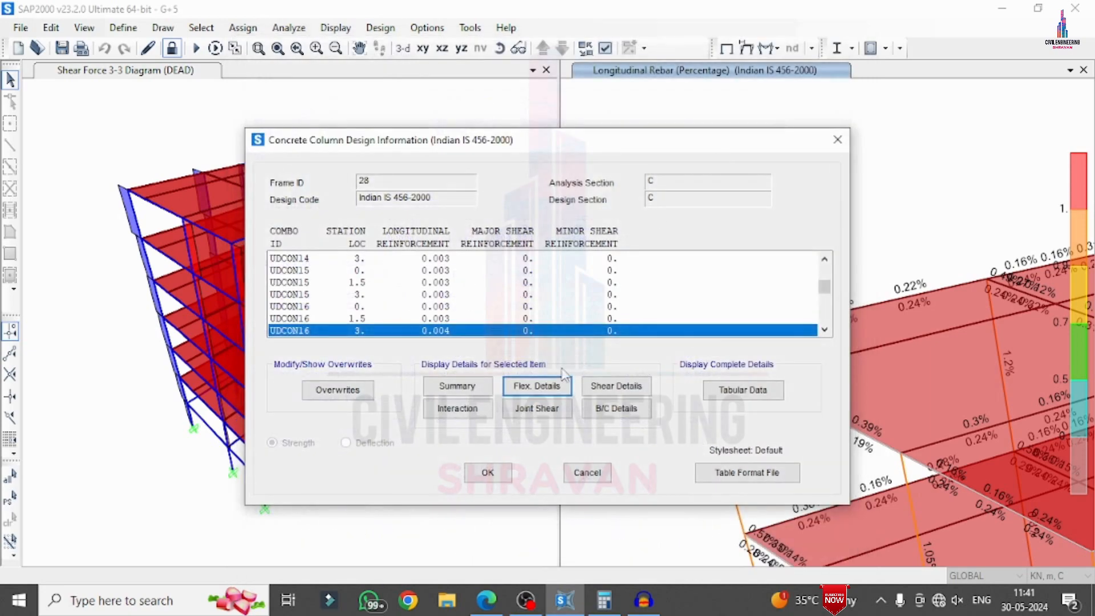
left_click(591, 388)
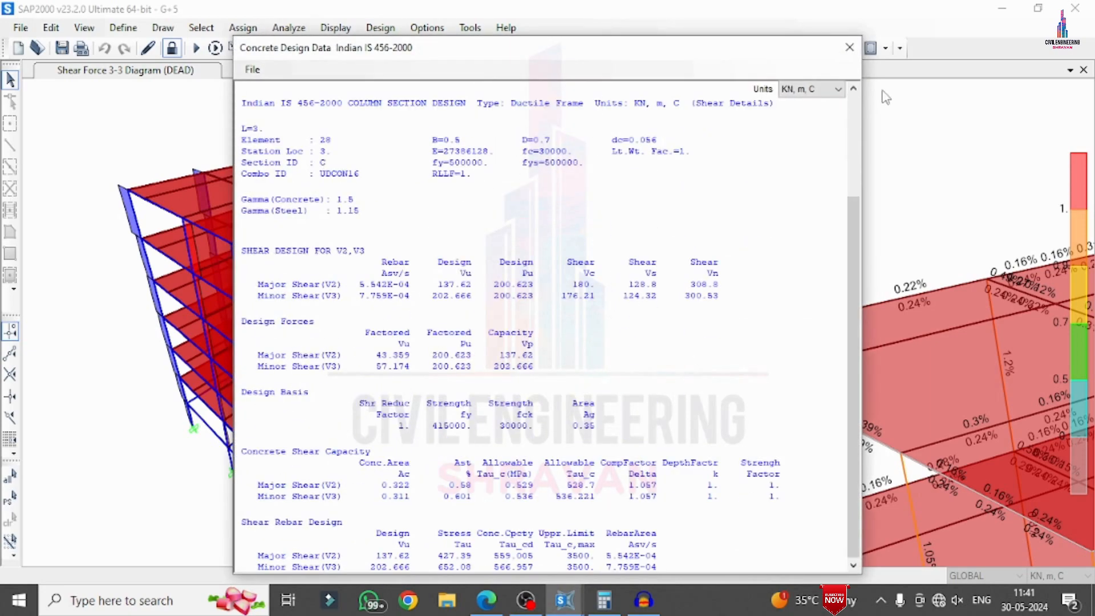
left_click(849, 47)
Check the interaction data and the joint shear details of the top-storey corner column
left_click(488, 406)
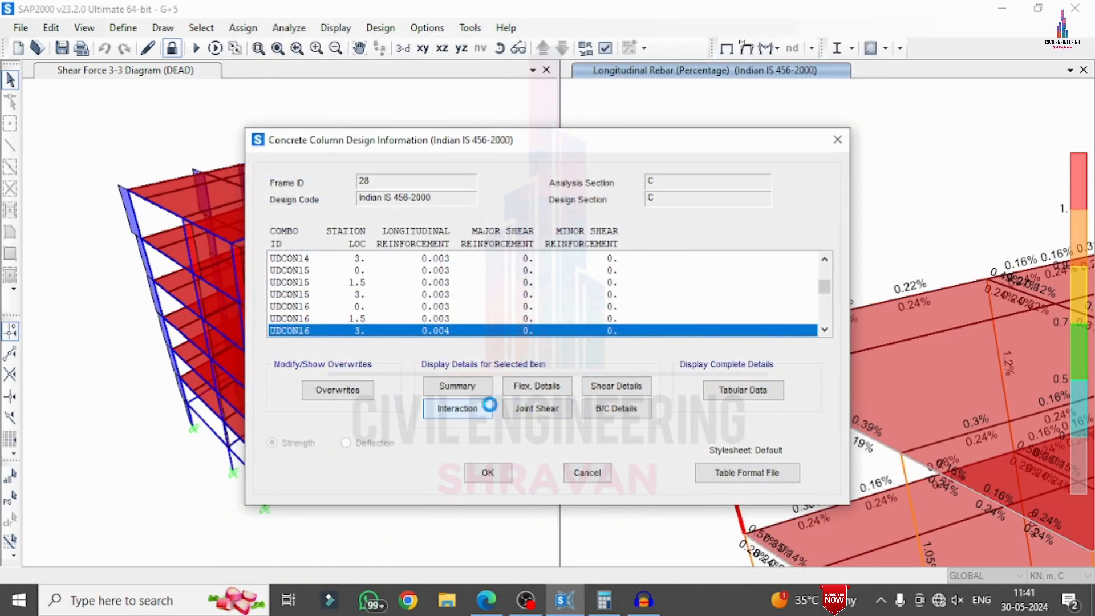
left_click(885, 118)
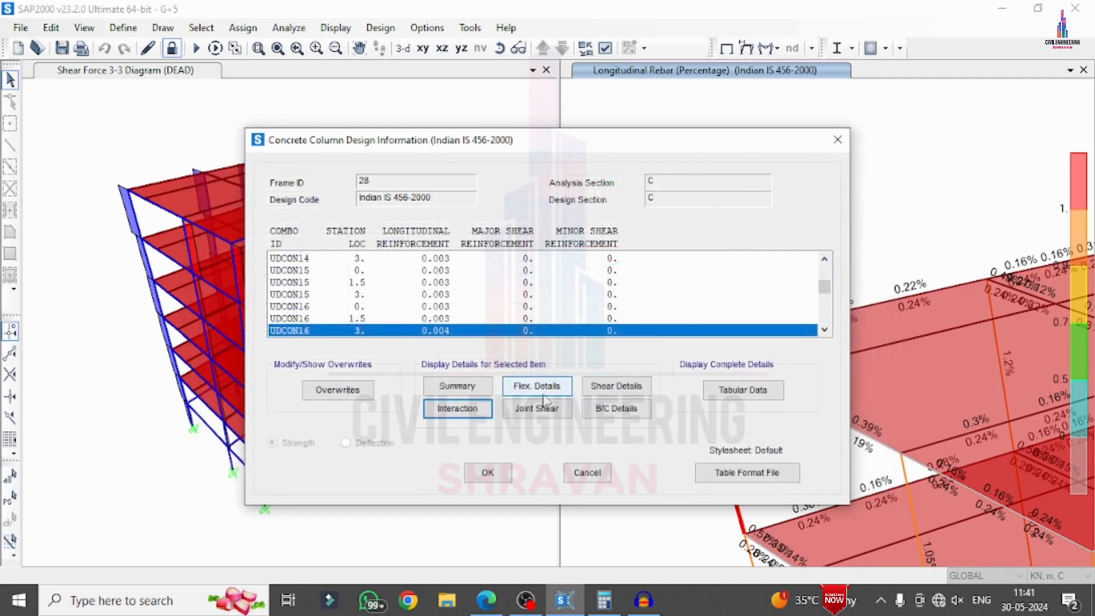
left_click(540, 407)
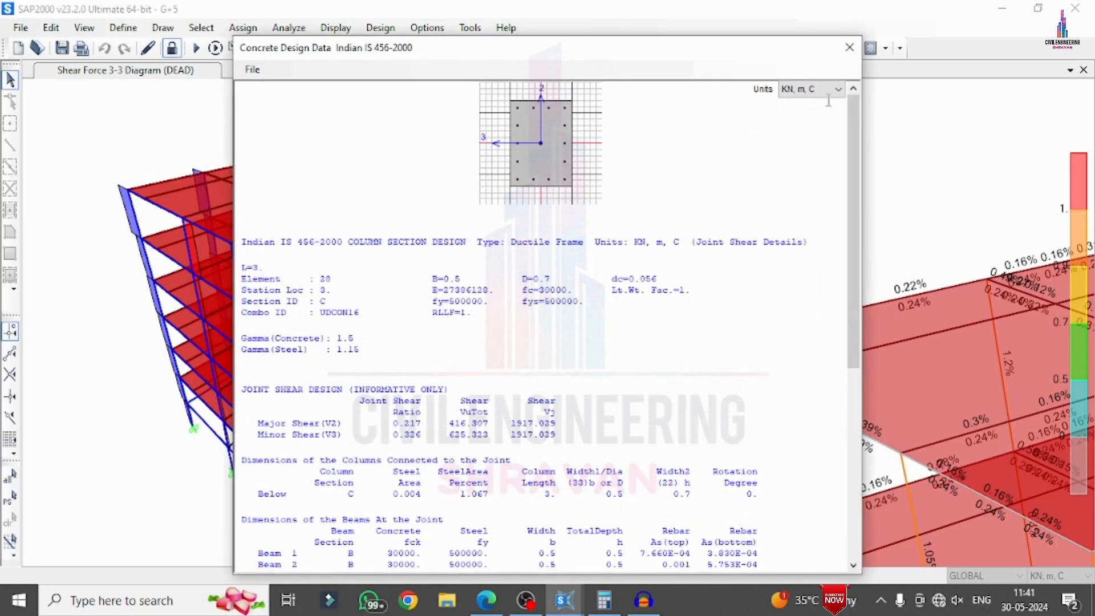
left_click(849, 47)
Review the beam/column capacity ratio details of the top-storey corner column
left_click(606, 407)
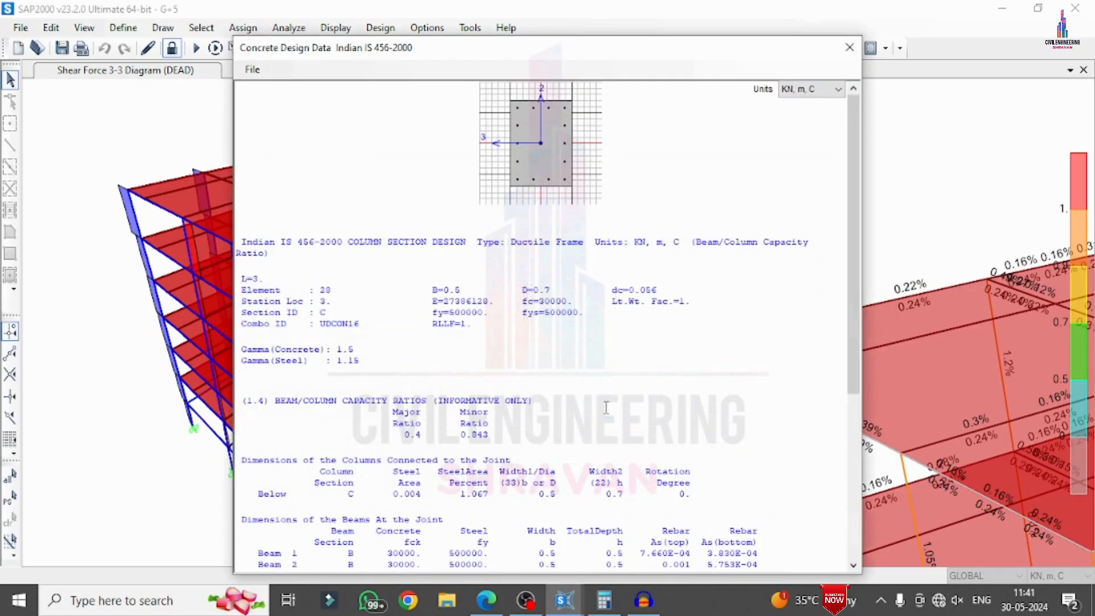
scroll(742, 259, "down", 8)
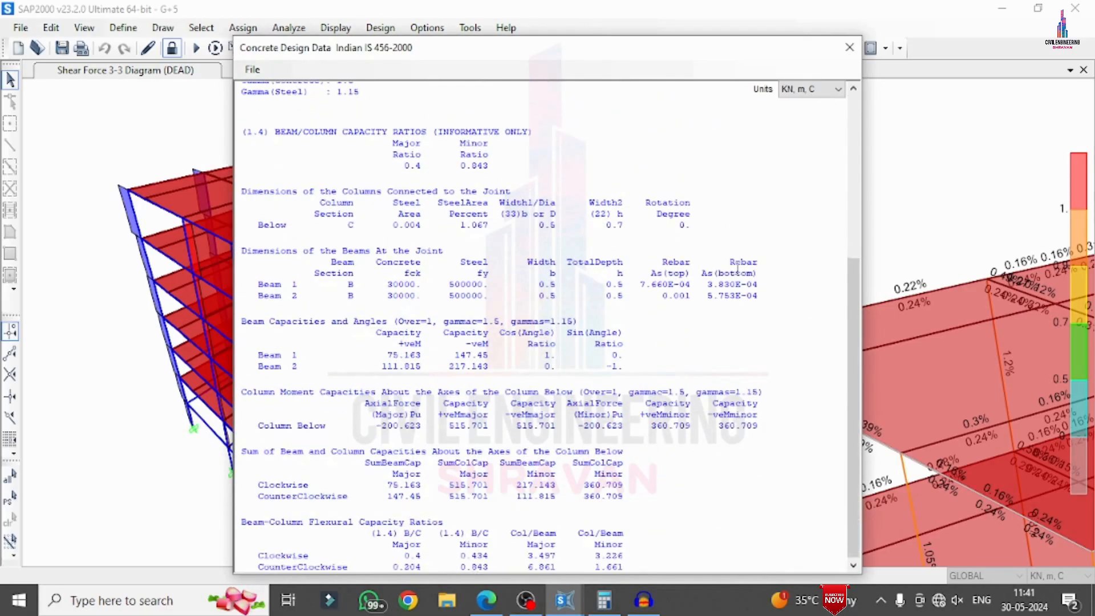
left_click(850, 47)
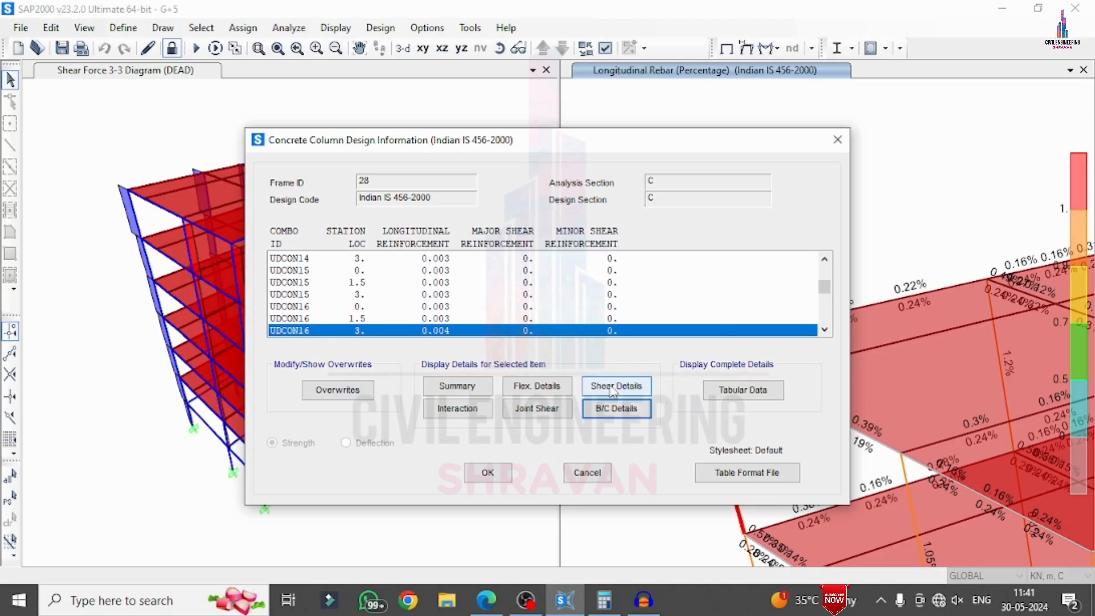
Display the corner column's complete tabular design data and examine the Concrete Details 1 - Column Summary Data table
left_click(743, 390)
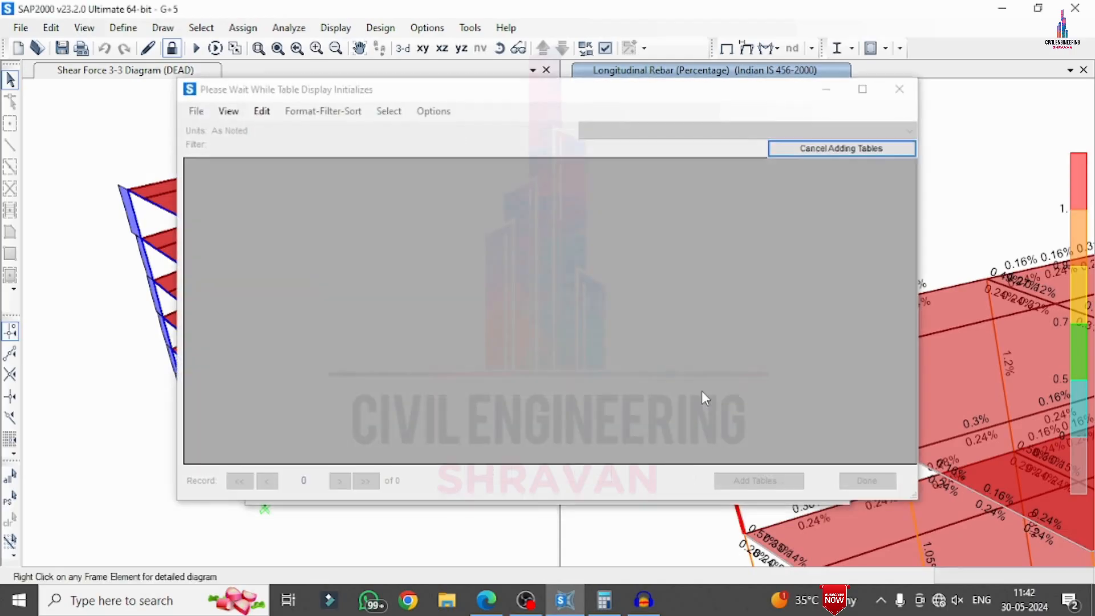
scroll(551, 290, "down", 15)
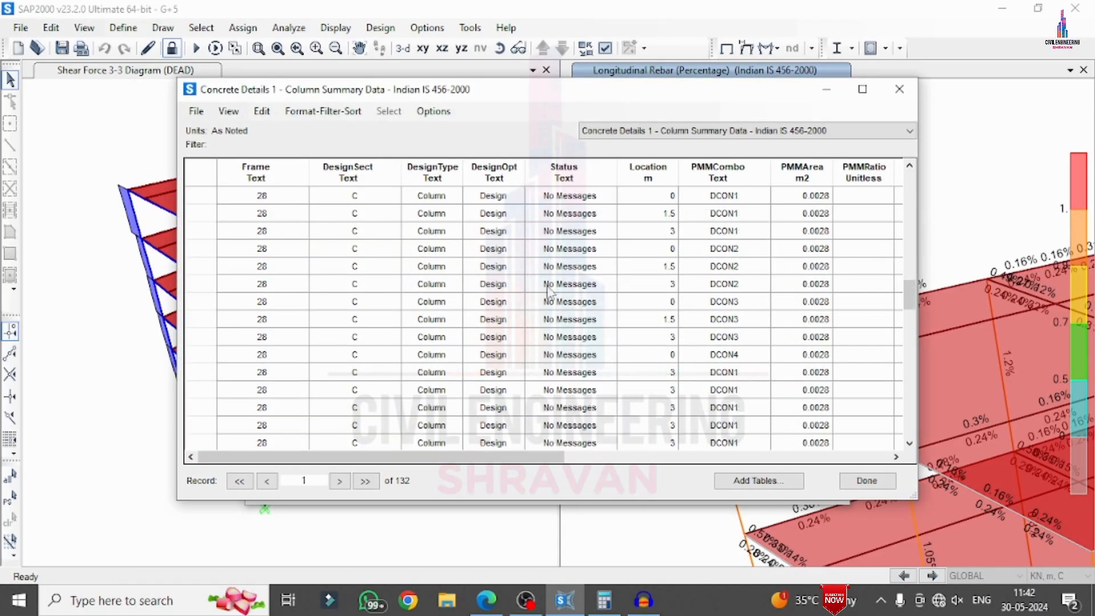
scroll(549, 291, "up", 8)
scroll(548, 291, "up", 7)
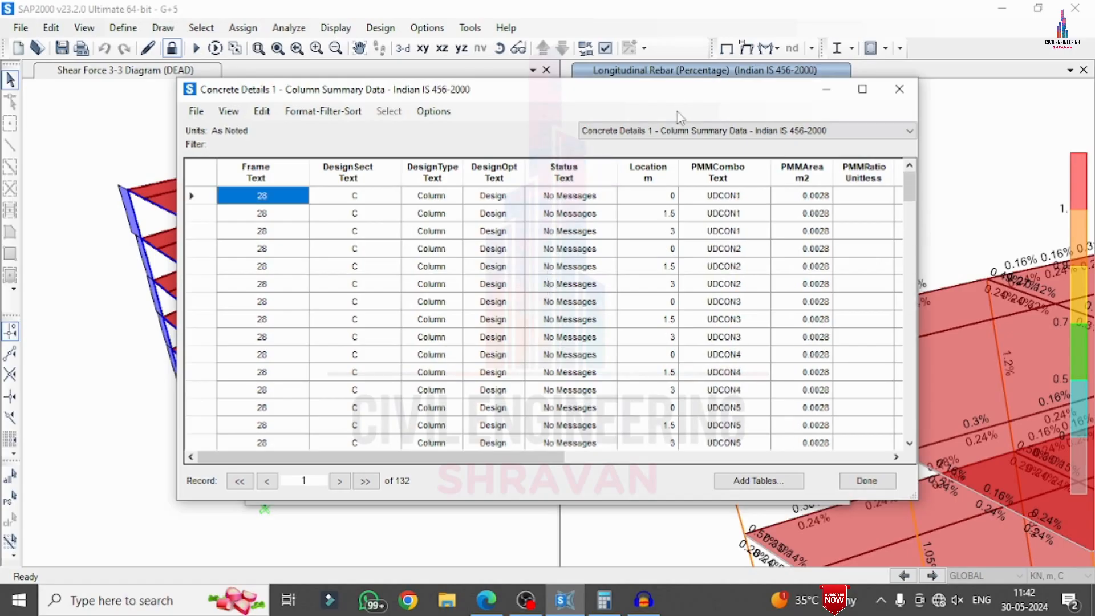
Examine the Joint Summary Data table, return to Column Summary Data, and close the tables and the column design information
left_click(665, 135)
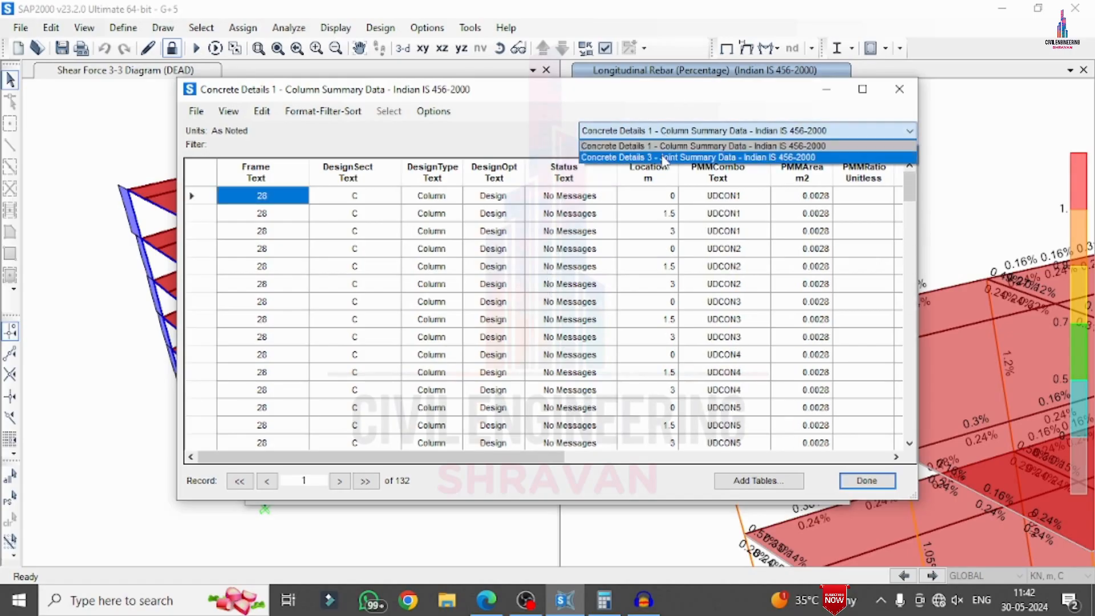
left_click(665, 158)
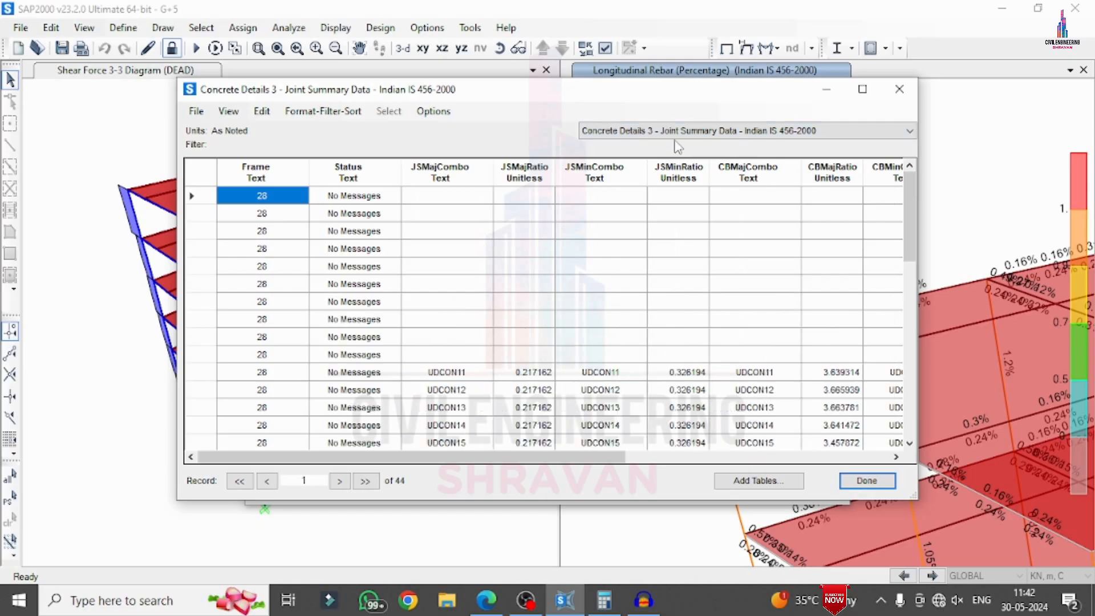
left_click(686, 134)
left_click(683, 146)
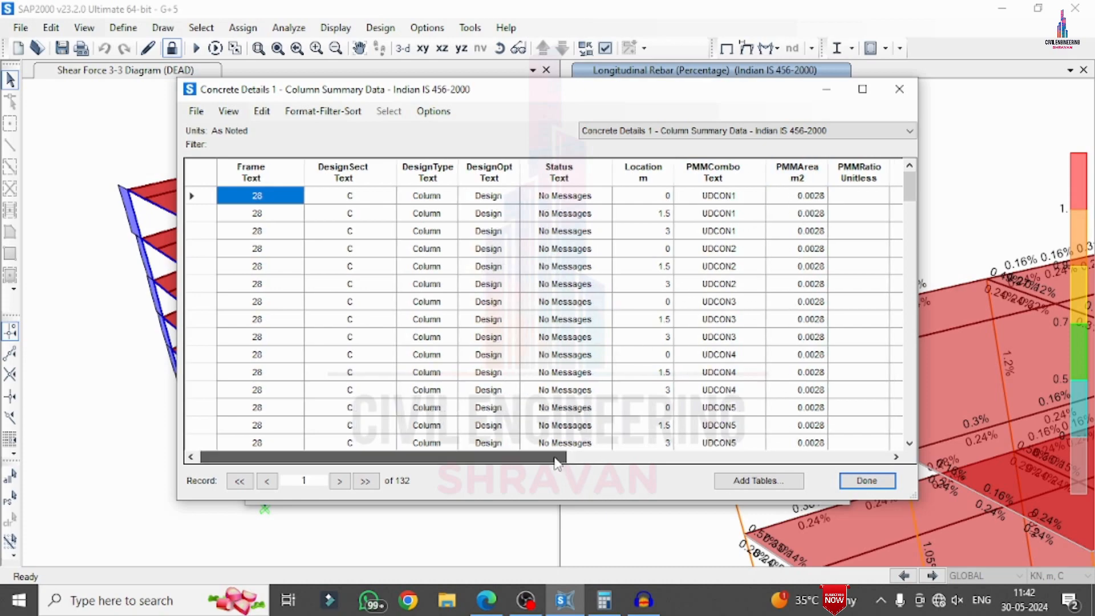
left_click_drag(562, 456, 531, 439)
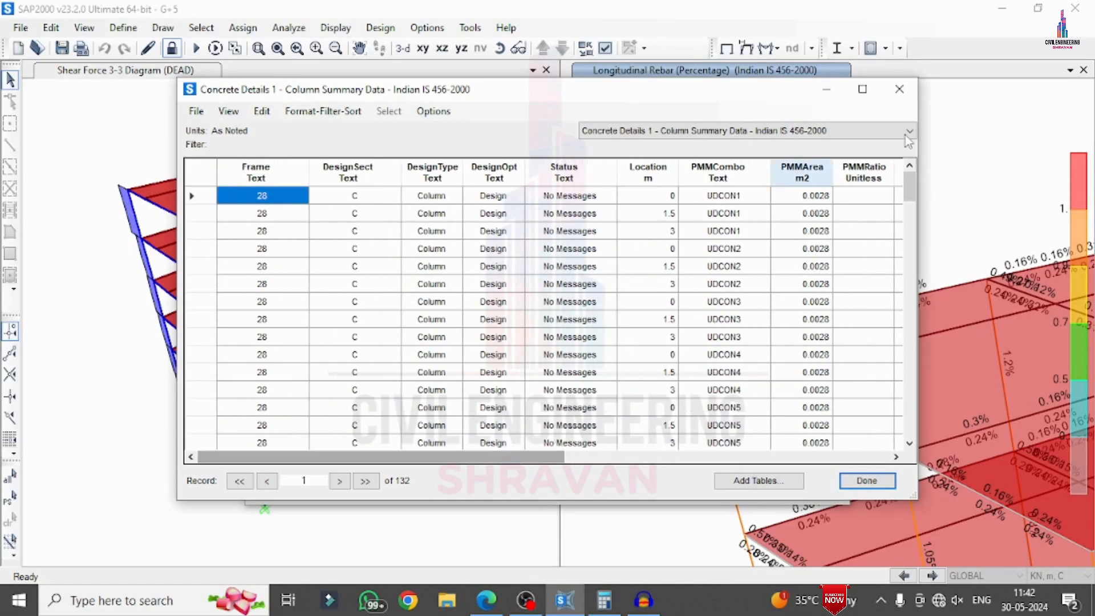
left_click(899, 90)
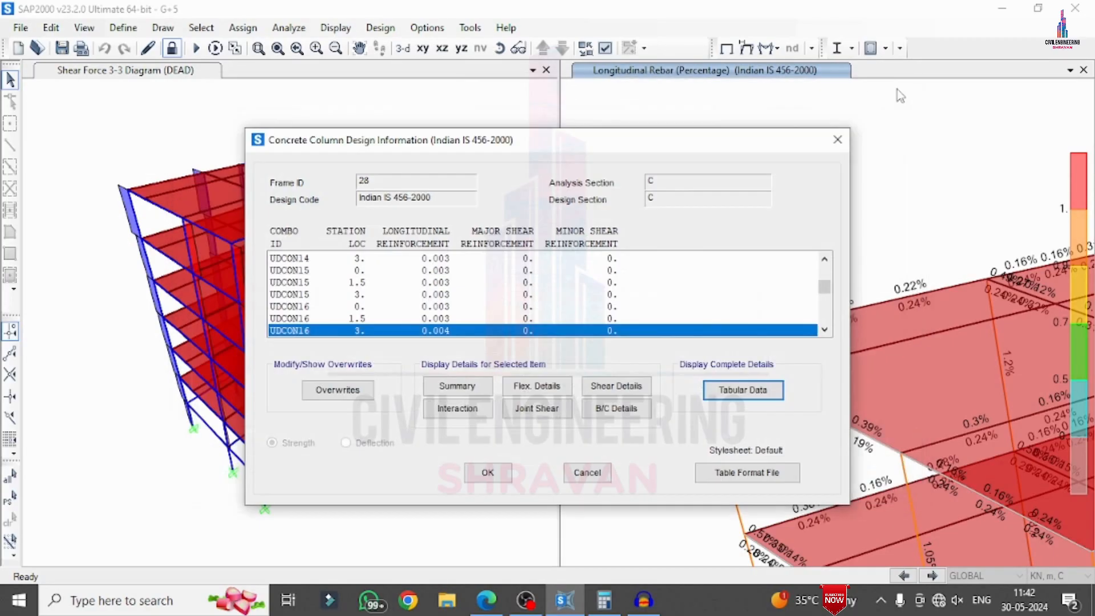
left_click(836, 139)
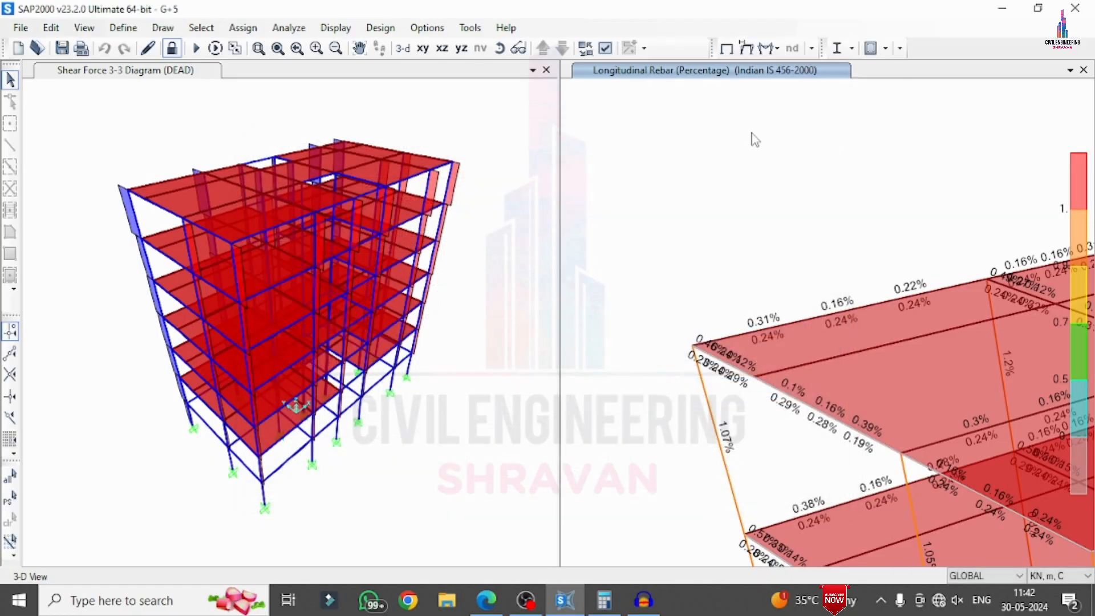